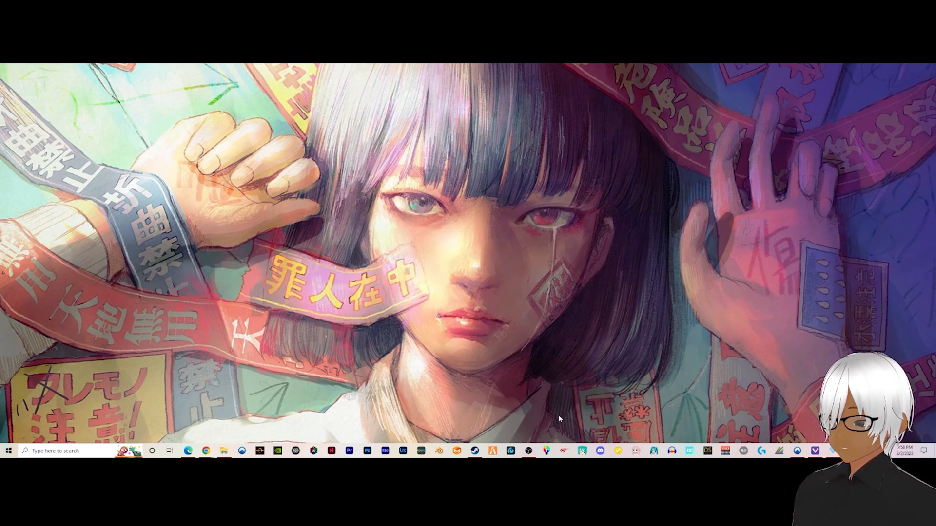
# Open VRoid Studio and start exporting the green-haired avatar as VRM with the existing reduction and license settings
pyautogui.click(618, 451)
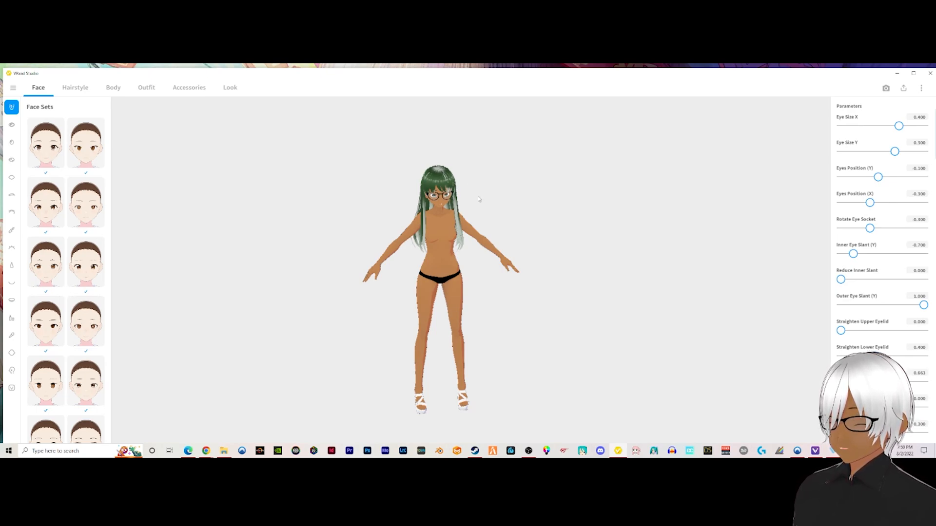
pyautogui.moveTo(480, 204)
pyautogui.mouseDown(button='right')
pyautogui.moveTo(488, 201)
pyautogui.moveTo(474, 195)
pyautogui.moveTo(486, 196)
pyautogui.mouseUp(button='right')
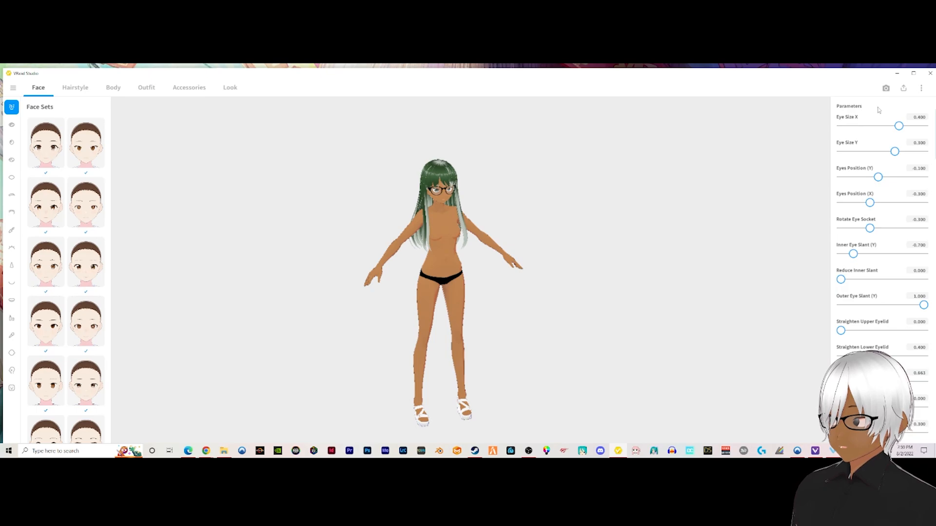
pyautogui.click(904, 88)
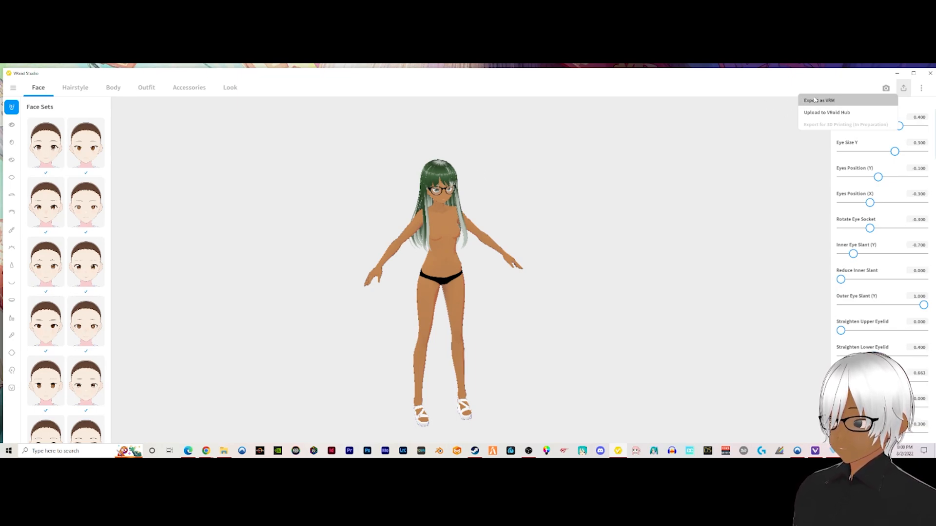
pyautogui.click(800, 102)
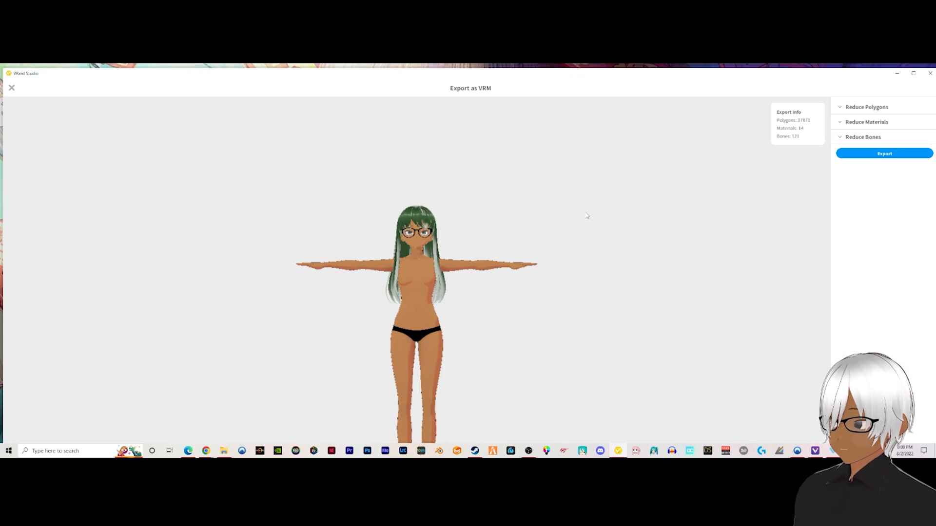
pyautogui.click(869, 154)
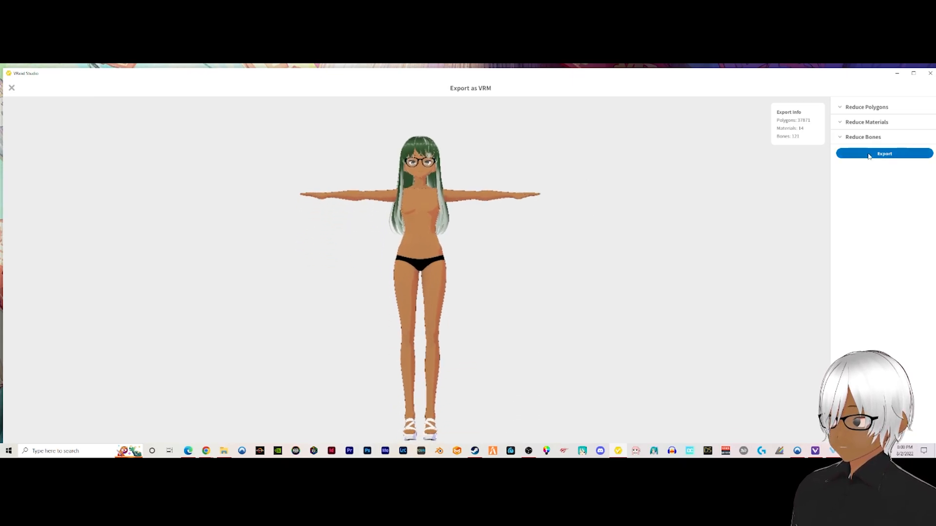
pyautogui.scroll(-3, 522, 354)
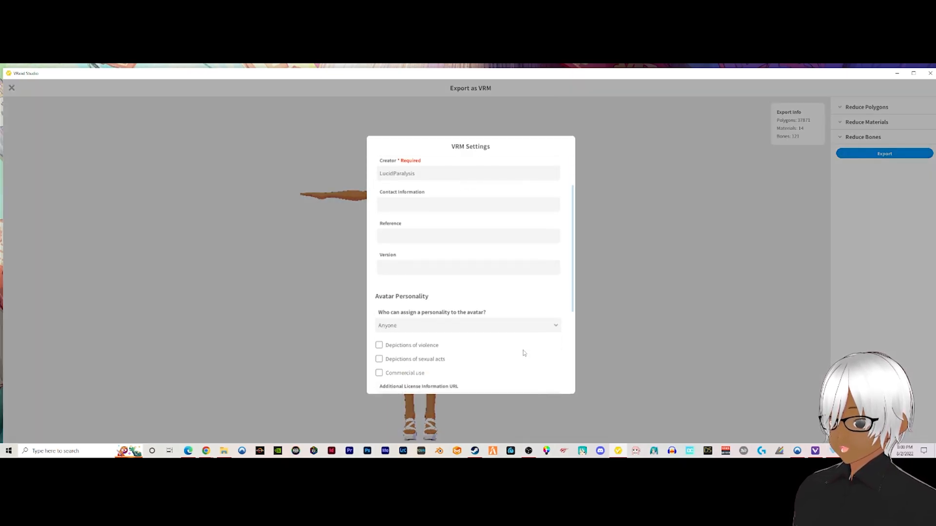
pyautogui.scroll(-3, 521, 358)
pyautogui.click(493, 361)
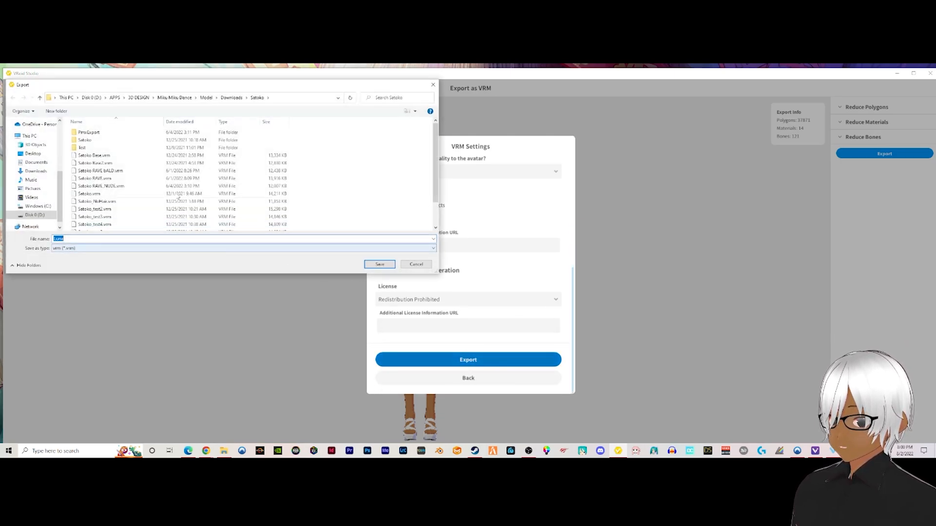
# Create a folder named Tutorial inside the Model folder and open it as the export destination
pyautogui.doubleClick(98, 133)
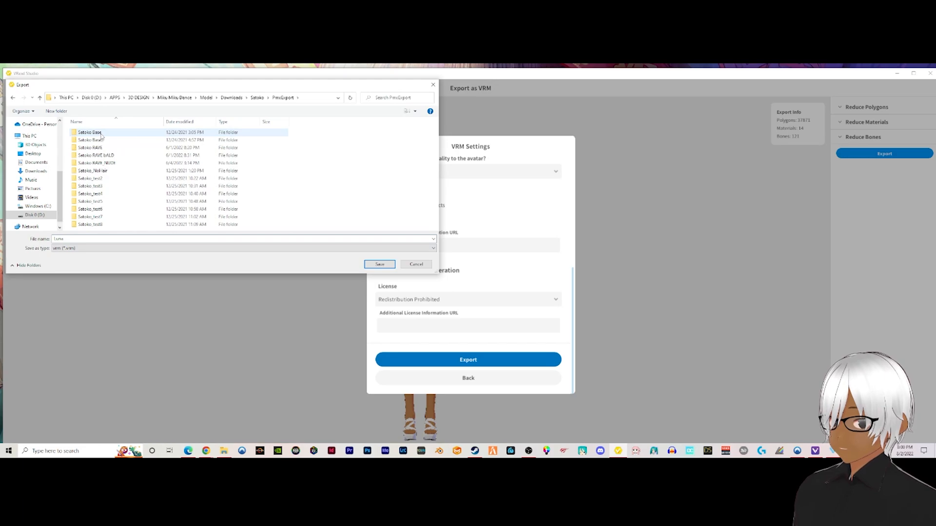
pyautogui.click(257, 98)
pyautogui.click(234, 98)
pyautogui.click(207, 98)
pyautogui.doubleClick(96, 210)
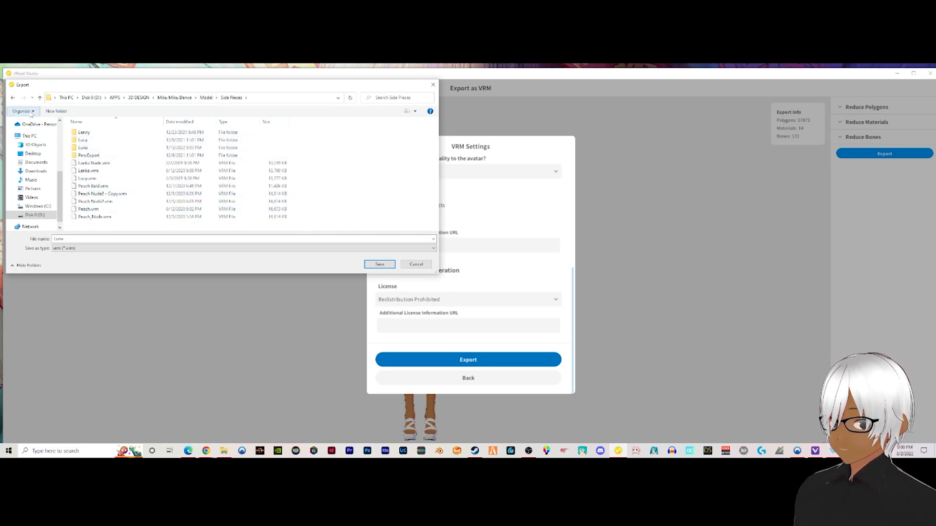
pyautogui.click(39, 98)
pyautogui.click(56, 111)
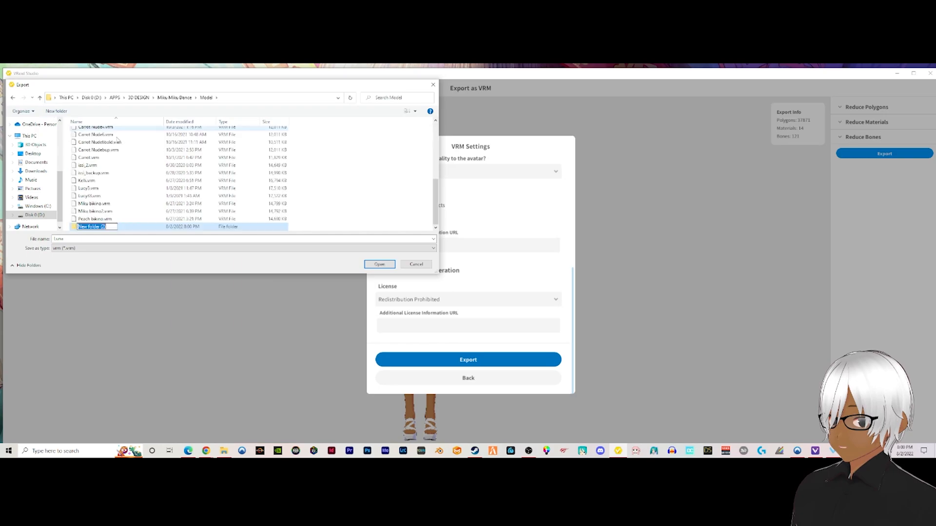
pyautogui.write('Tulei')
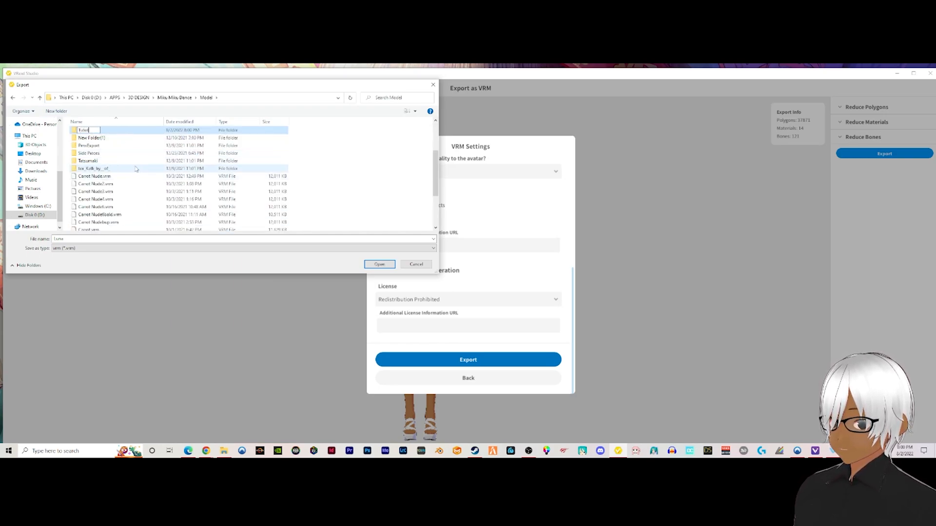
pyautogui.write('ial')
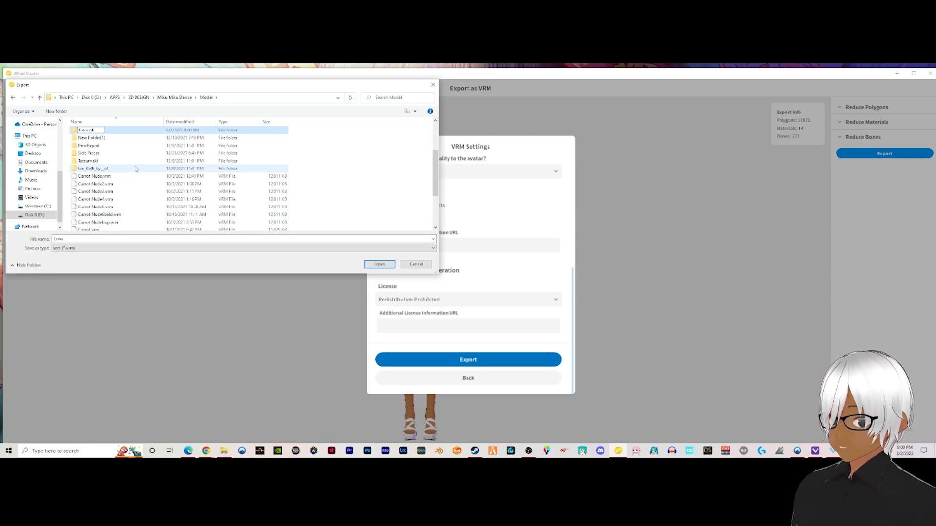
pyautogui.press('Return')
pyautogui.doubleClick(88, 170)
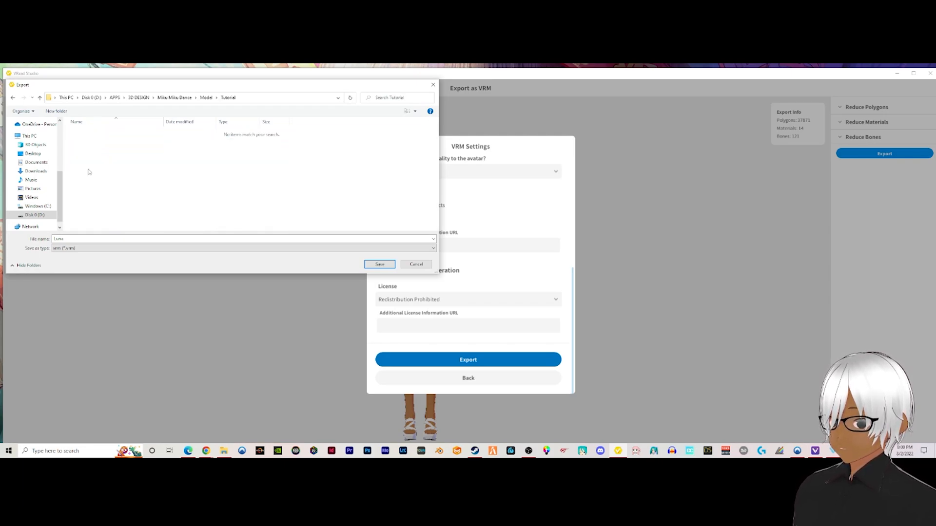
# Copy the Tutorial folder's path and save the VRM export there as Luna_Hair
pyautogui.click(84, 240)
pyautogui.write('_Hair')
pyautogui.click(304, 98)
pyautogui.hotkey('ctrl', 'c')
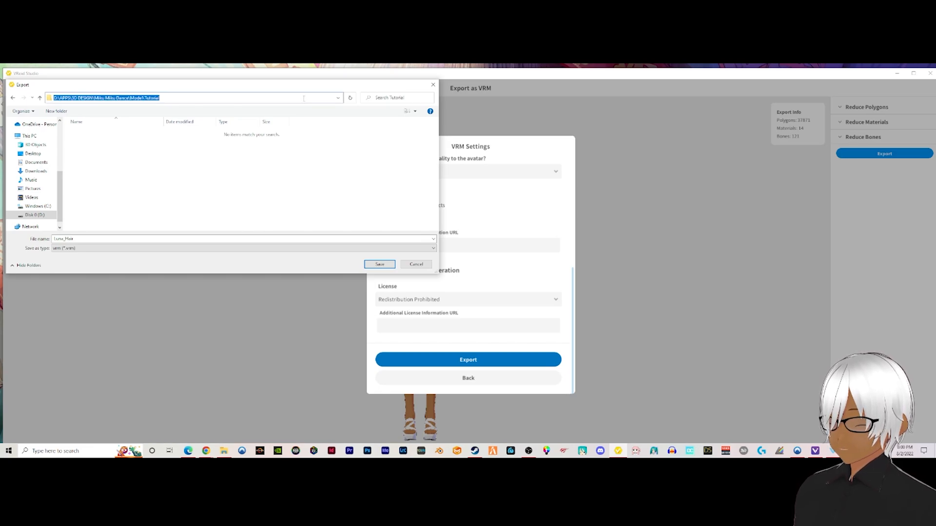
pyautogui.click(306, 200)
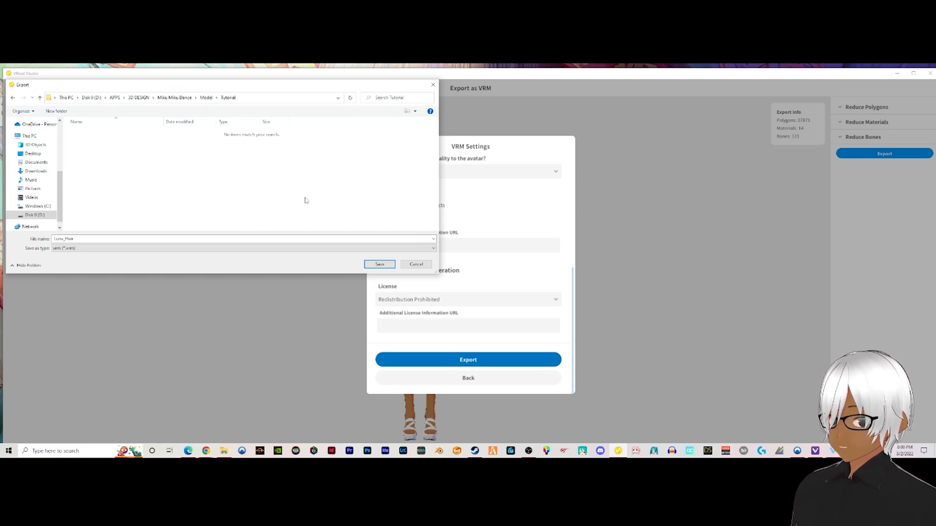
pyautogui.click(380, 265)
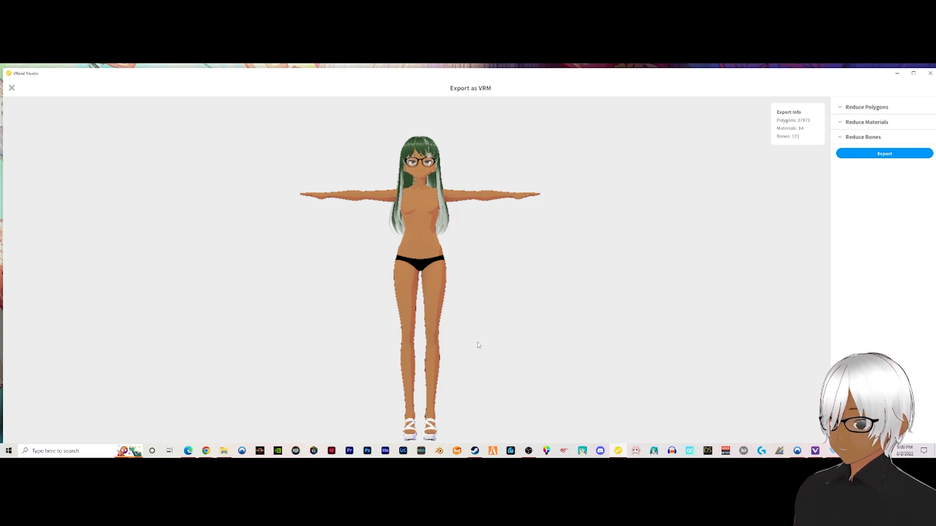
# Leave the VRM export view and open the avatar's back hairstyle for editing
pyautogui.scroll(-2, 481, 330)
pyautogui.moveTo(459, 262)
pyautogui.mouseDown(button='right')
pyautogui.moveTo(482, 279)
pyautogui.moveTo(468, 258)
pyautogui.mouseUp(button='right')
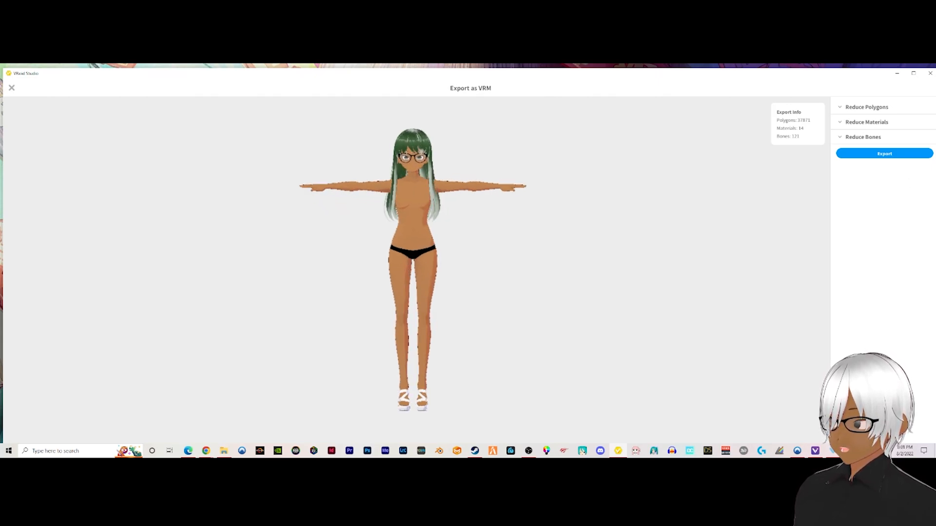
pyautogui.click(12, 89)
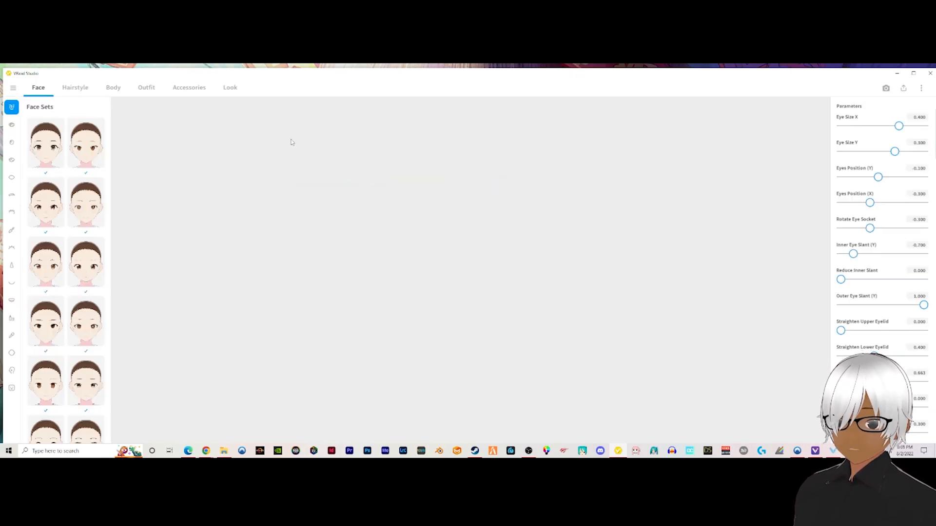
pyautogui.click(76, 87)
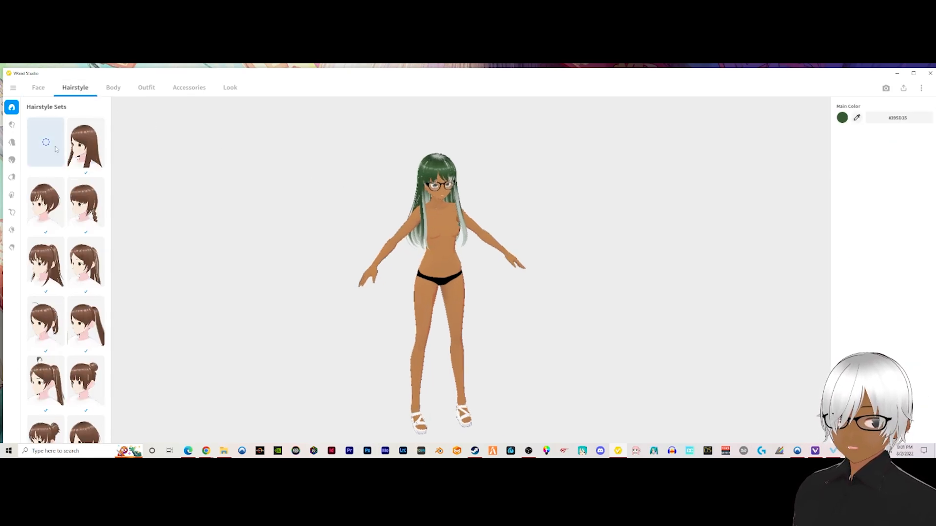
pyautogui.click(39, 140)
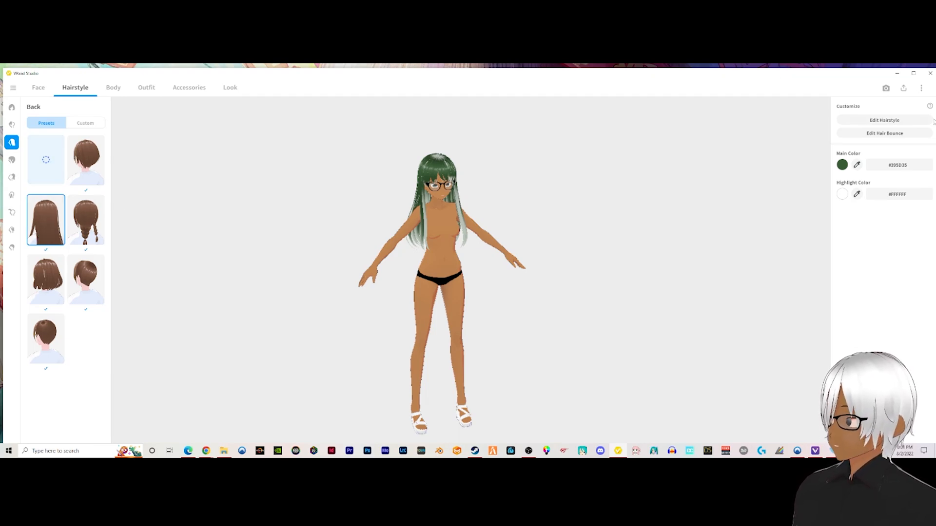
pyautogui.click(899, 122)
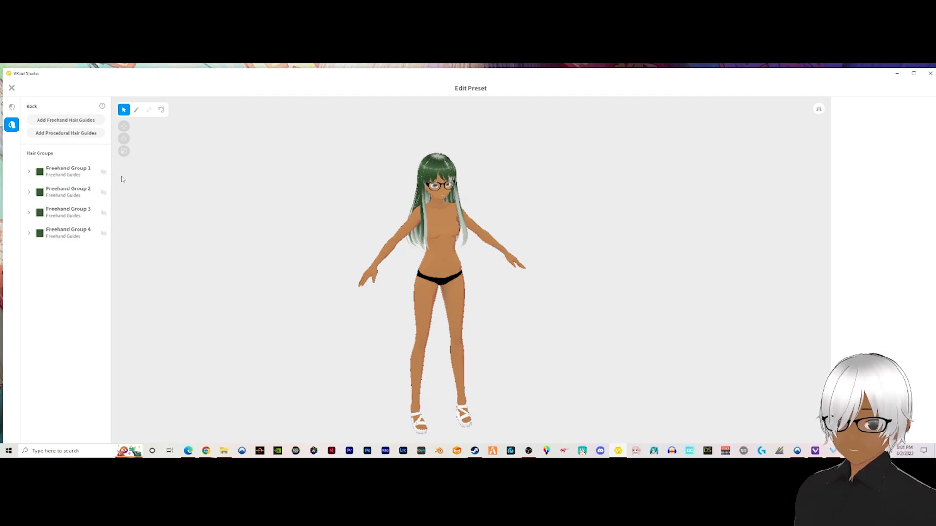
# Hide Freehand Groups 1 to 4 of the back hair and inspect the avatar from another angle
pyautogui.click(103, 172)
pyautogui.click(104, 193)
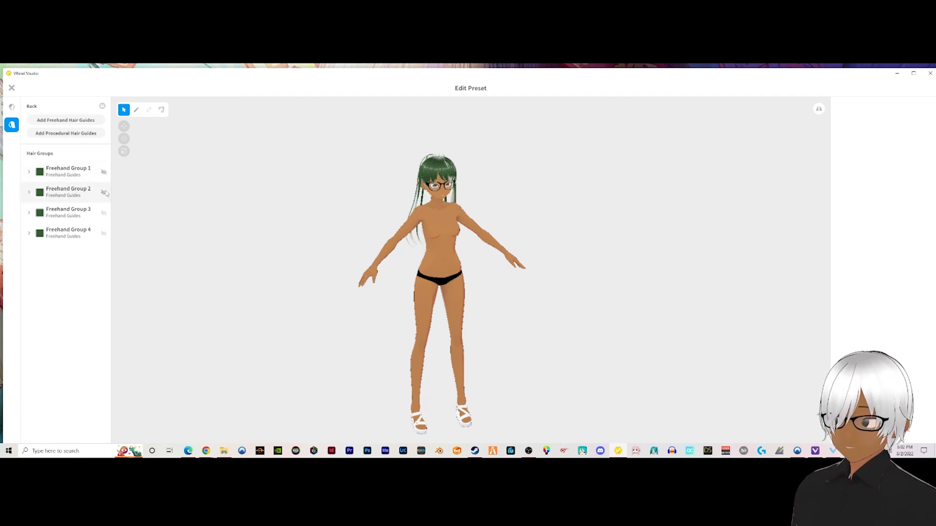
pyautogui.click(104, 213)
pyautogui.click(103, 234)
pyautogui.moveTo(362, 195); pyautogui.dragTo(231, 201, button='right')
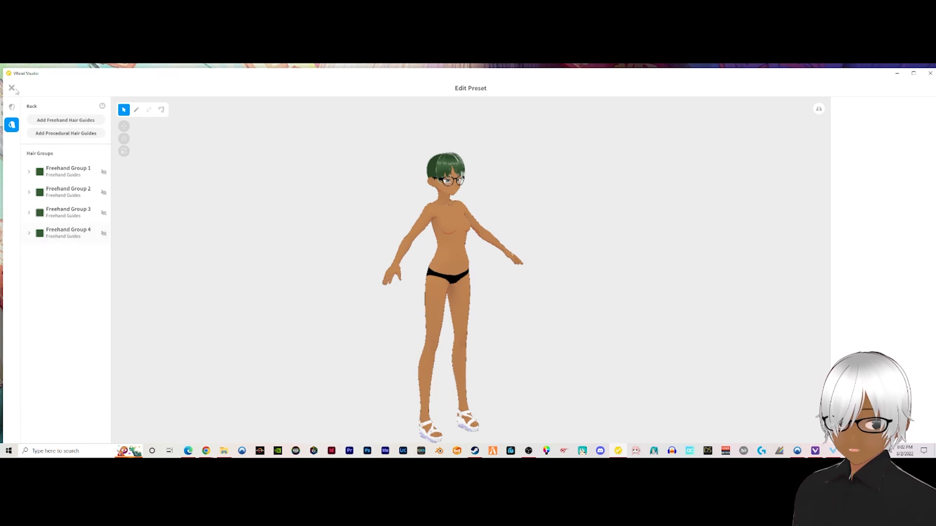
# Show all four freehand groups of the back hair again
pyautogui.click(104, 234)
pyautogui.click(104, 213)
pyautogui.click(104, 193)
pyautogui.click(104, 172)
pyautogui.moveTo(271, 157); pyautogui.dragTo(332, 174, button='right')
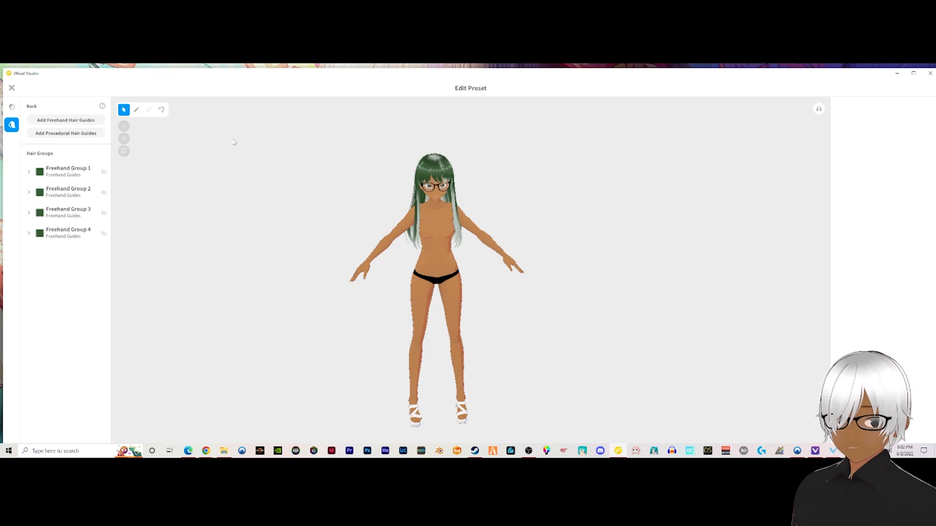
# Exit VRoid Studio, closing the hairstyle editor without saving the back hair
pyautogui.moveTo(338, 150); pyautogui.dragTo(261, 152, button='right')
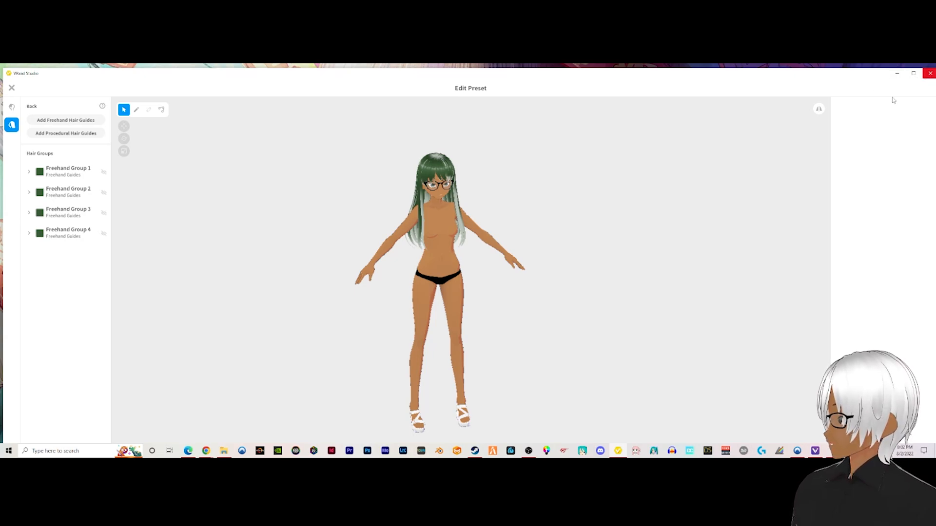
pyautogui.moveTo(599, 190); pyautogui.dragTo(520, 180, button='middle')
pyautogui.moveTo(521, 180); pyautogui.dragTo(543, 189, button='right')
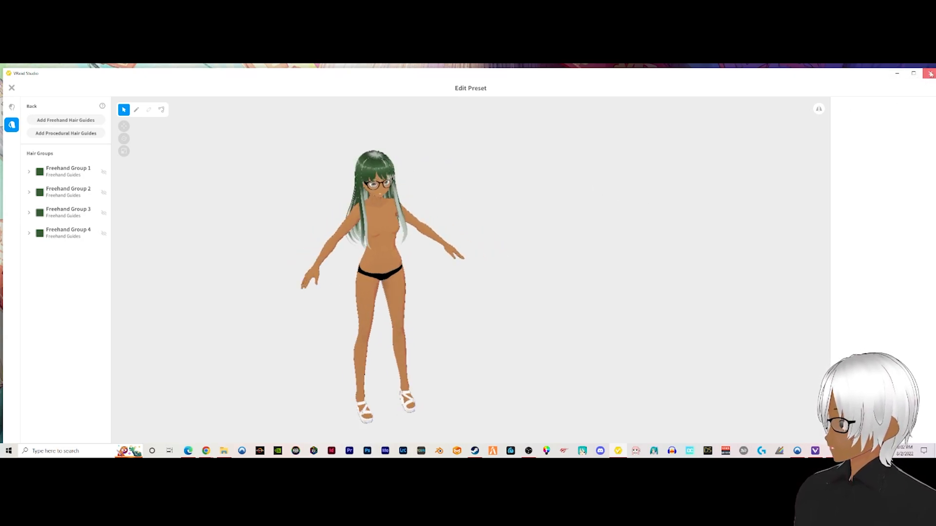
pyautogui.click(931, 73)
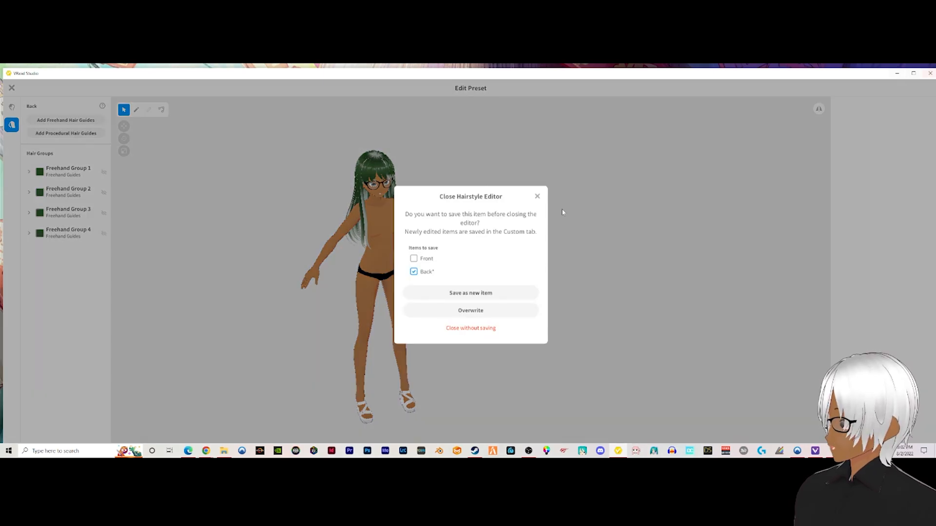
pyautogui.click(471, 328)
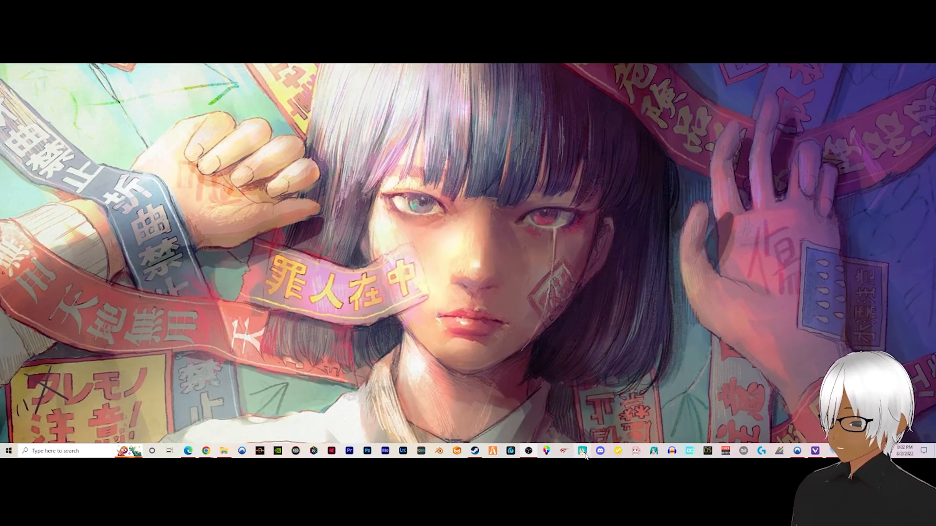
# Launch VRM2PMX Converter with its existing graphics configuration and load Luna_Hair.vrm from the Tutorial folder
pyautogui.click(636, 451)
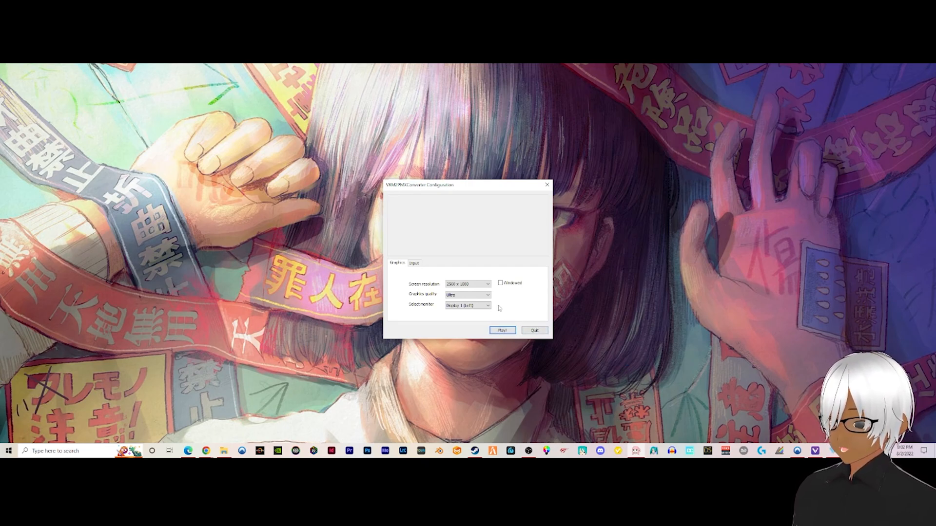
pyautogui.click(502, 331)
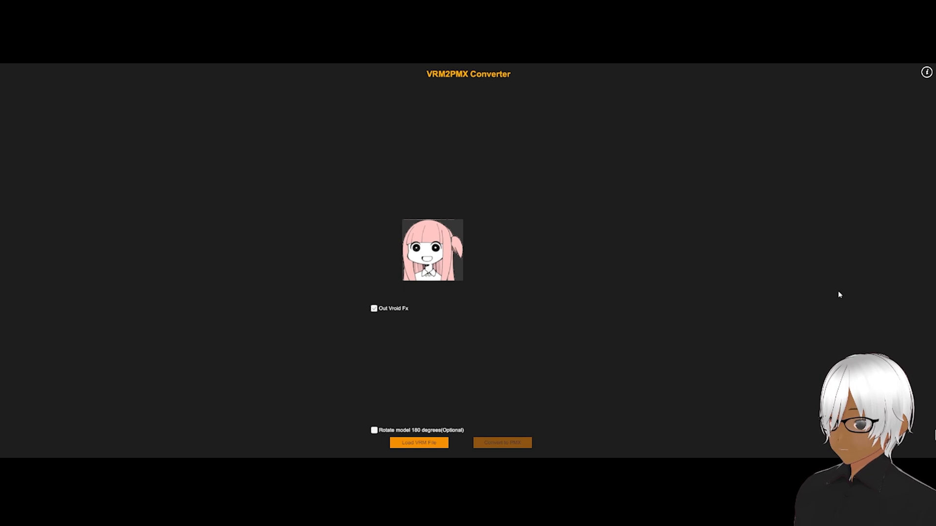
pyautogui.click(408, 444)
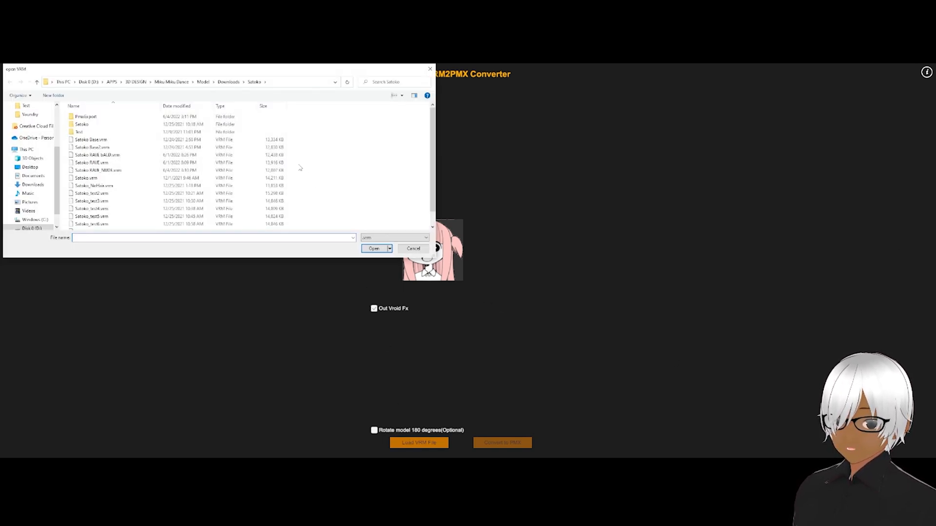
pyautogui.click(286, 82)
pyautogui.hotkey('ctrl', 'v')
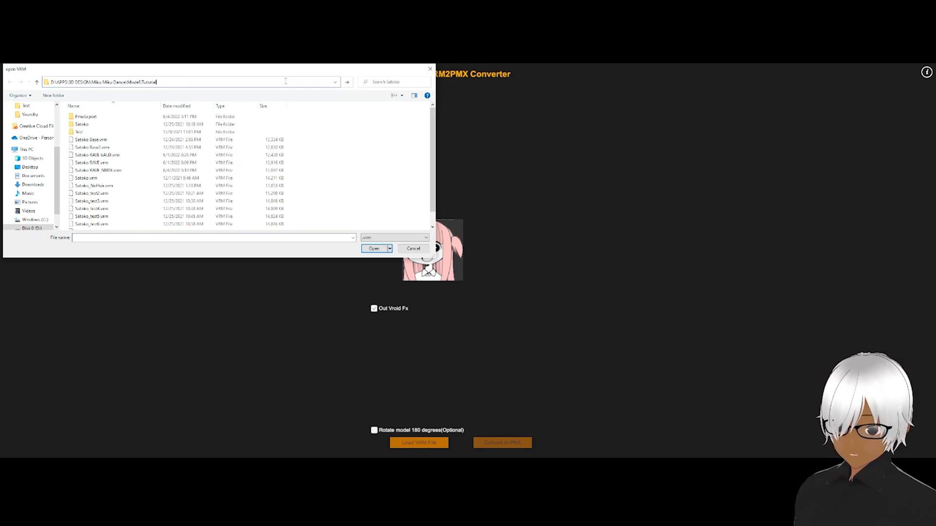
pyautogui.press('Return')
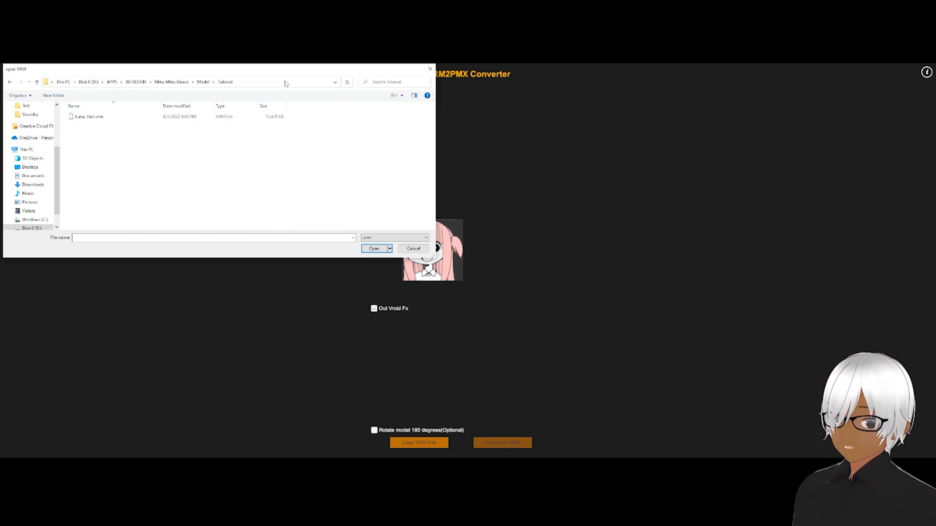
pyautogui.click(84, 120)
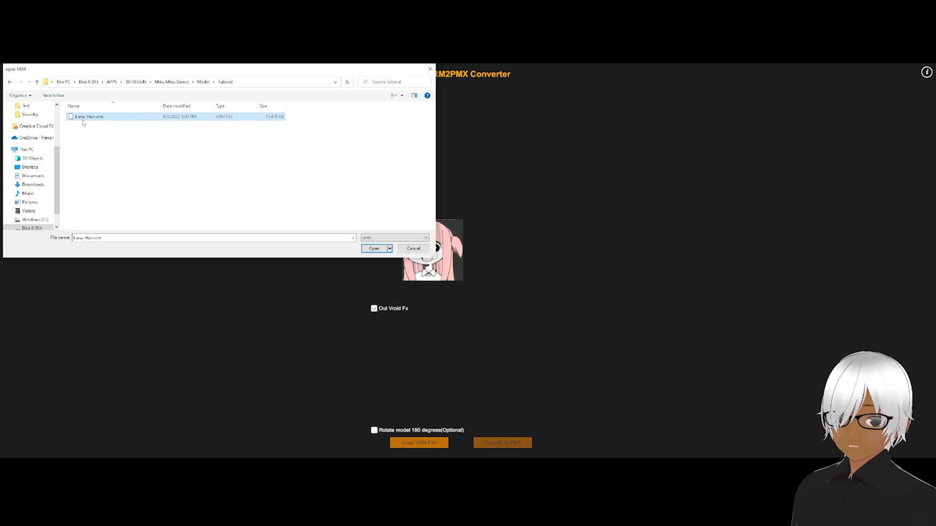
pyautogui.click(374, 249)
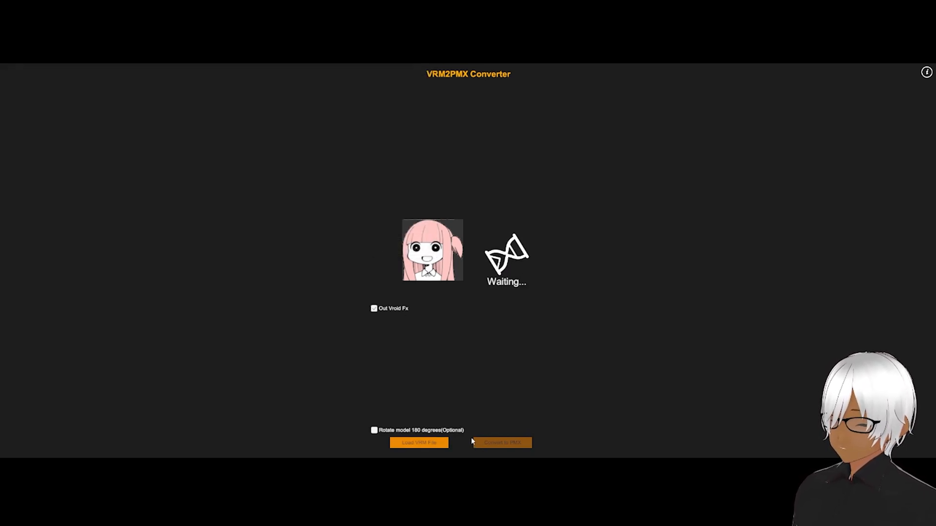
# Convert the loaded Luna_Hair model to PMX and close VRM2PMX Converter
pyautogui.click(502, 446)
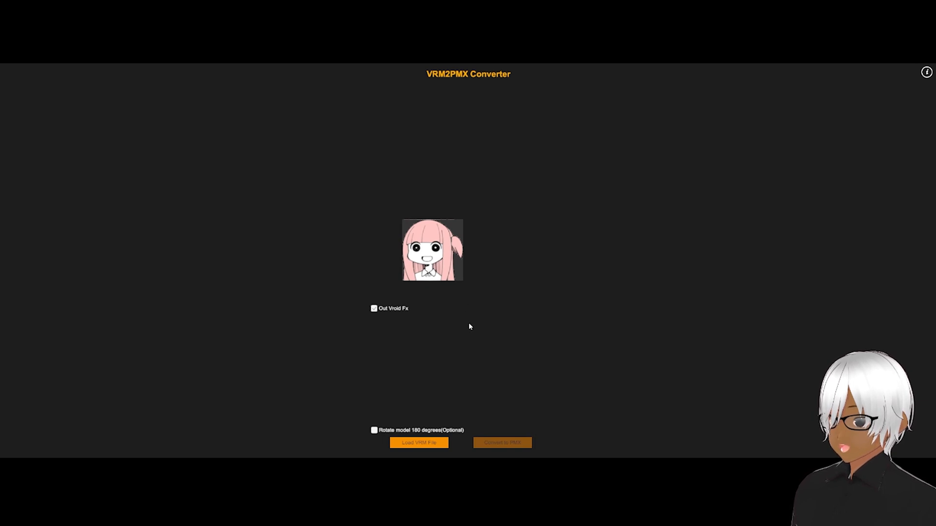
pyautogui.press('super')
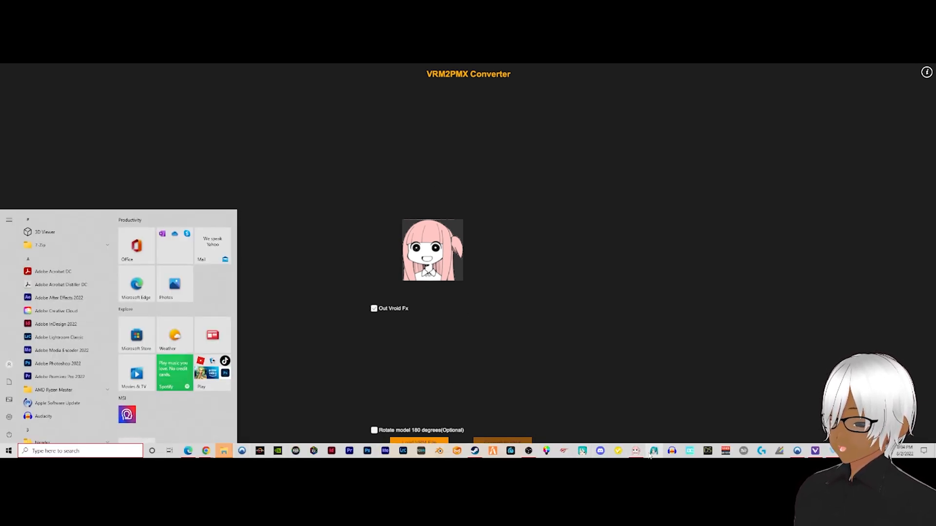
pyautogui.moveTo(640, 455)
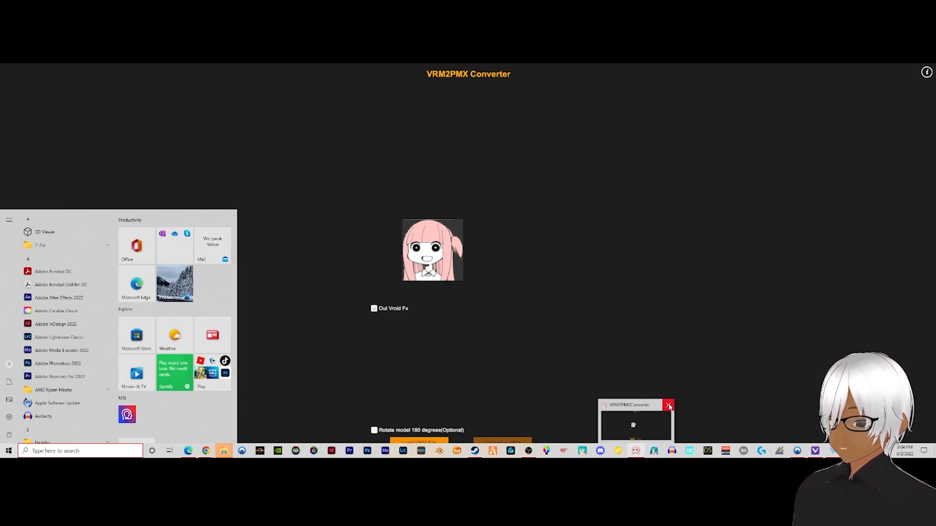
pyautogui.click(670, 407)
pyautogui.click(388, 373)
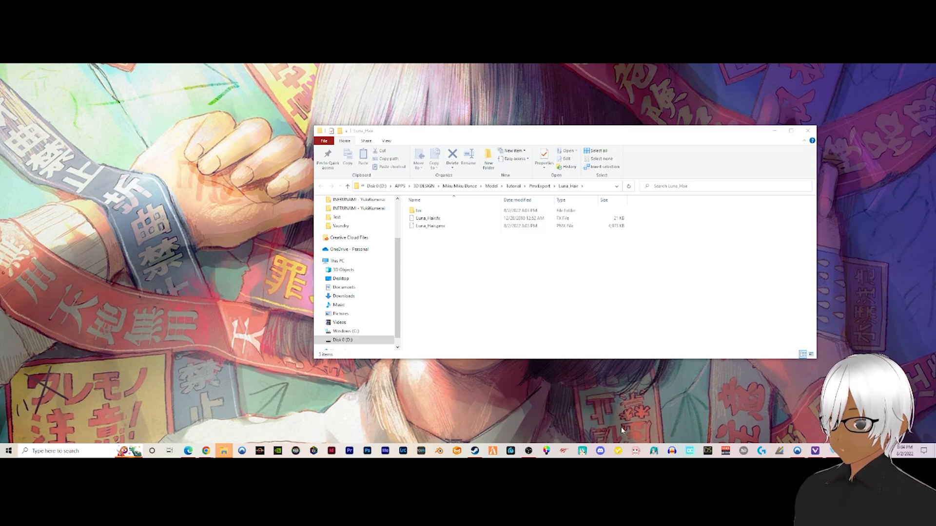
# Launch PMXEditor and open Luna_Hair.pmx from D:\APPS\3D DESIGN\Miku Miku Dance\Model\Tutorial\PmxExport\Luna_Hair
pyautogui.click(655, 452)
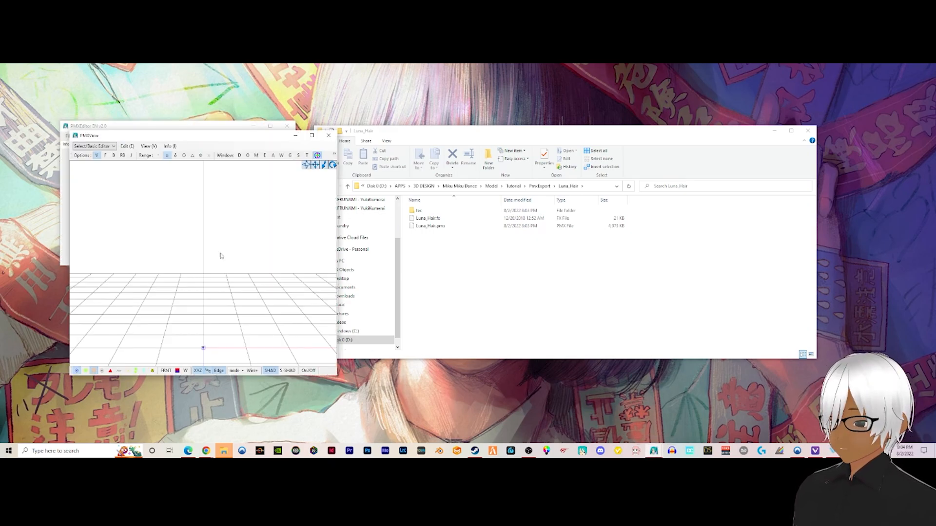
pyautogui.click(124, 127)
pyautogui.click(70, 137)
pyautogui.click(82, 152)
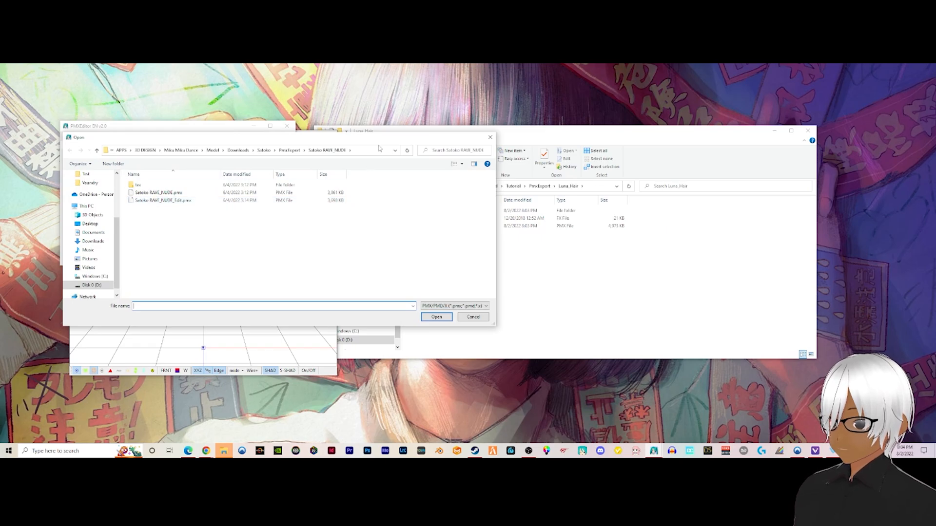
pyautogui.click(378, 148)
pyautogui.write('D:\\APPS\\3D DESIGN\\Miku Miku Dance\\Model\\Tutorial')
pyautogui.press('Return')
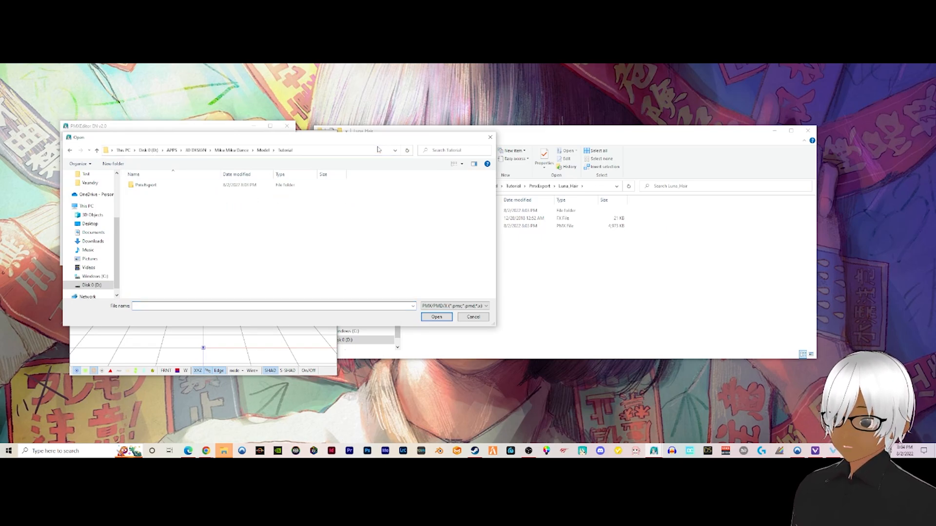
pyautogui.doubleClick(145, 185)
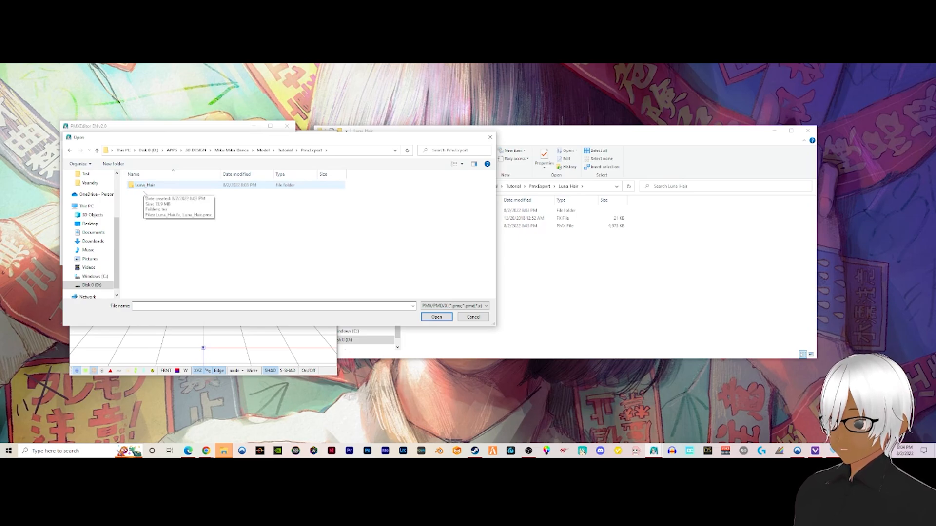
pyautogui.doubleClick(148, 187)
pyautogui.click(154, 194)
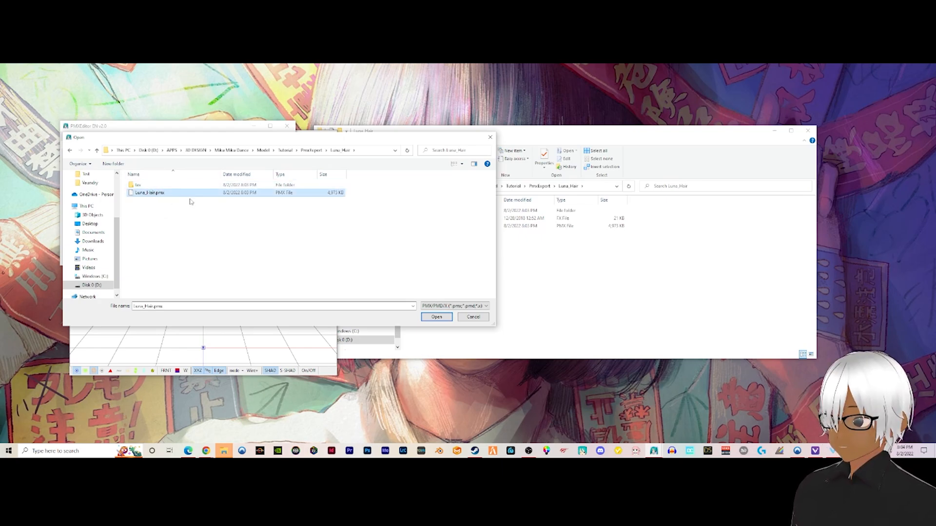
pyautogui.click(436, 317)
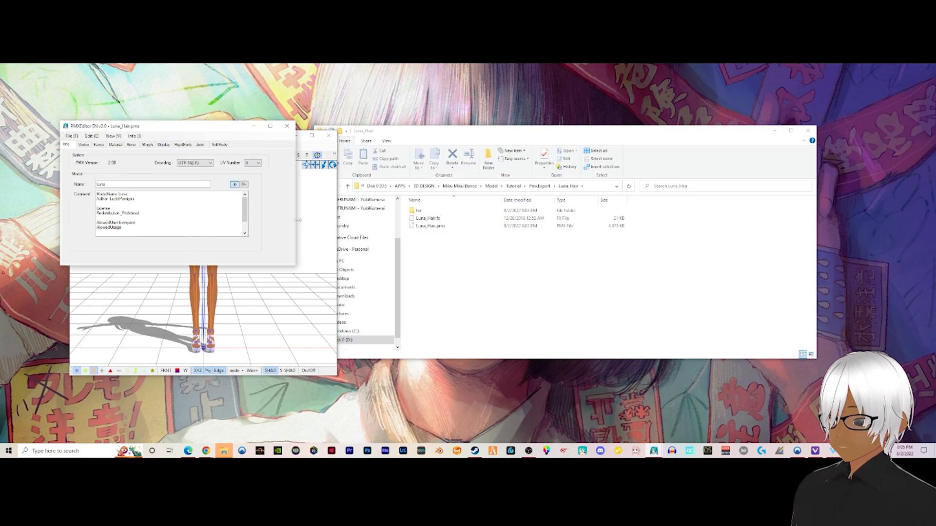
# Bring the PMXView window forward and examine the full body of the imported model from the front and at an angle
pyautogui.click(309, 215)
pyautogui.moveTo(234, 140); pyautogui.dragTo(309, 152)
pyautogui.scroll(-1, 328, 198)
pyautogui.moveTo(328, 199); pyautogui.dragTo(322, 220, button='middle')
pyautogui.scroll(-4, 322, 219)
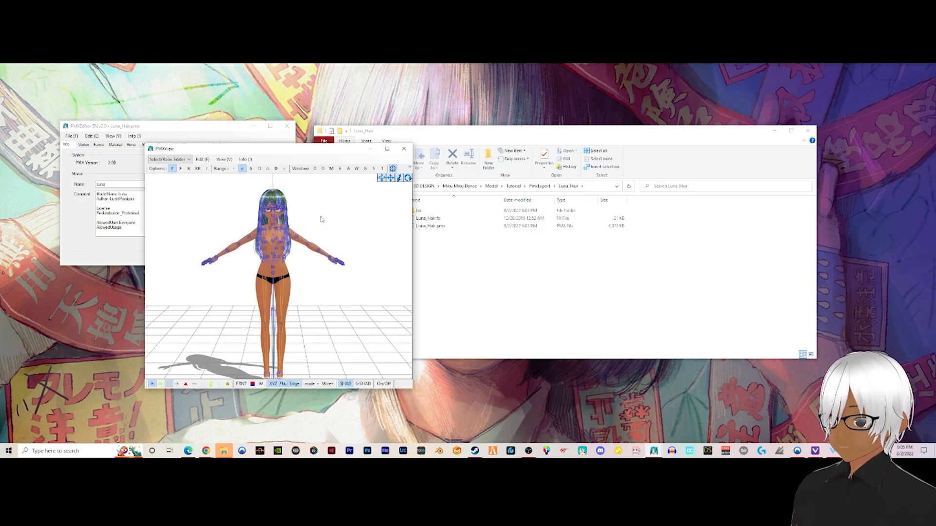
pyautogui.scroll(-2, 324, 214)
pyautogui.moveTo(326, 212)
pyautogui.mouseDown(button='middle')
pyautogui.moveTo(326, 196)
pyautogui.moveTo(324, 212)
pyautogui.mouseUp(button='middle')
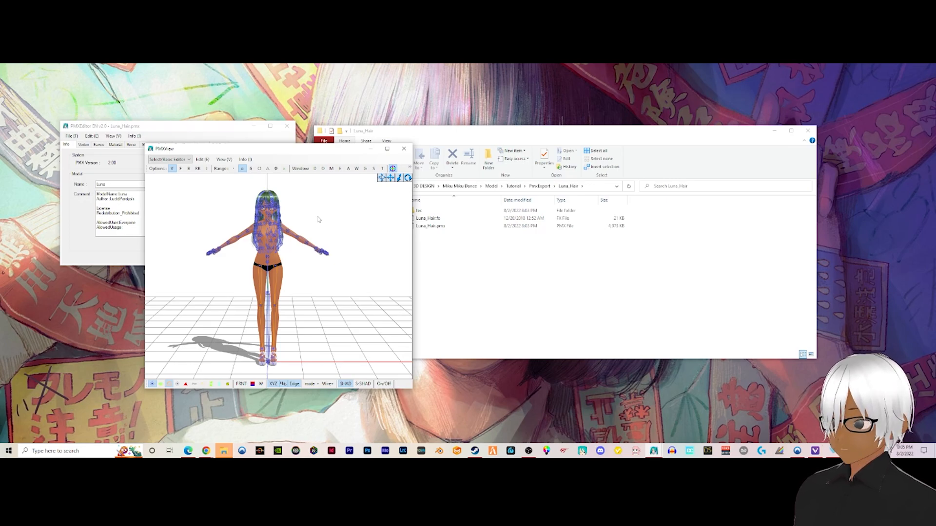
pyautogui.scroll(2, 315, 216)
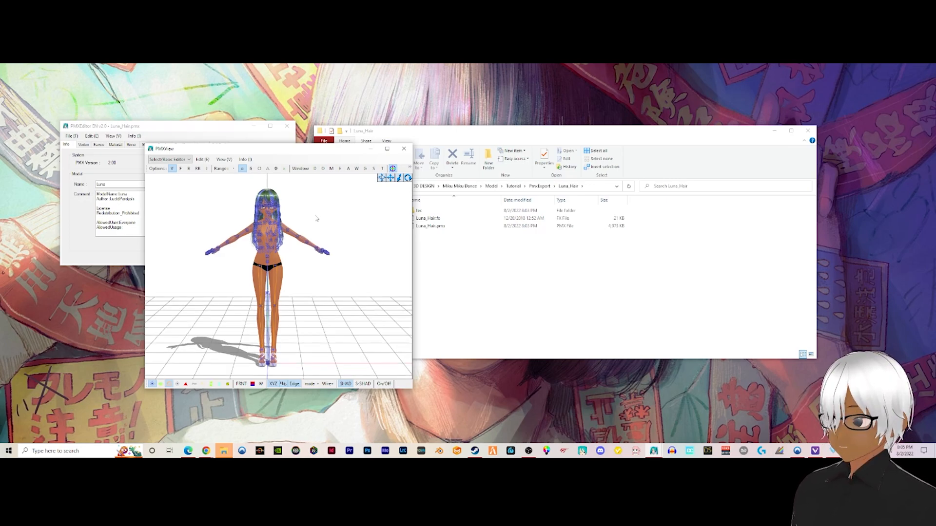
pyautogui.moveTo(316, 216); pyautogui.dragTo(317, 219, button='middle')
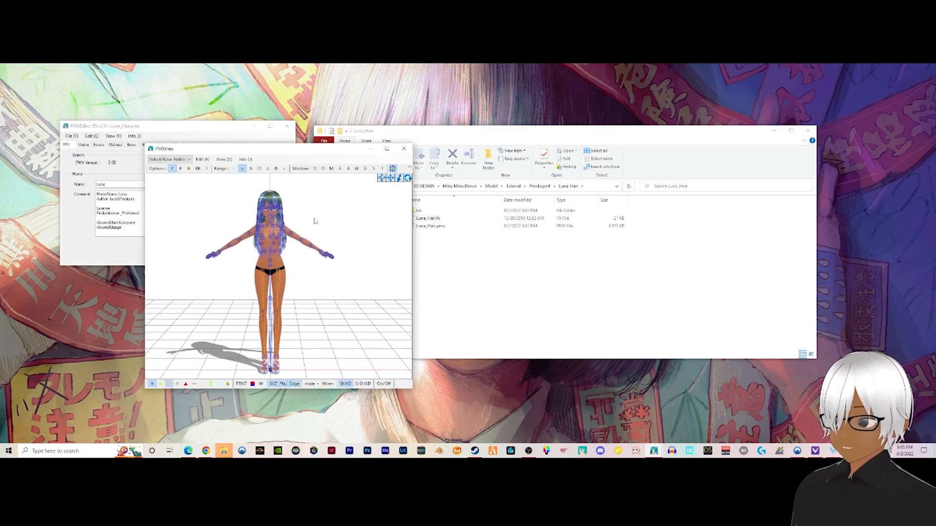
pyautogui.moveTo(317, 220); pyautogui.dragTo(281, 209, button='right')
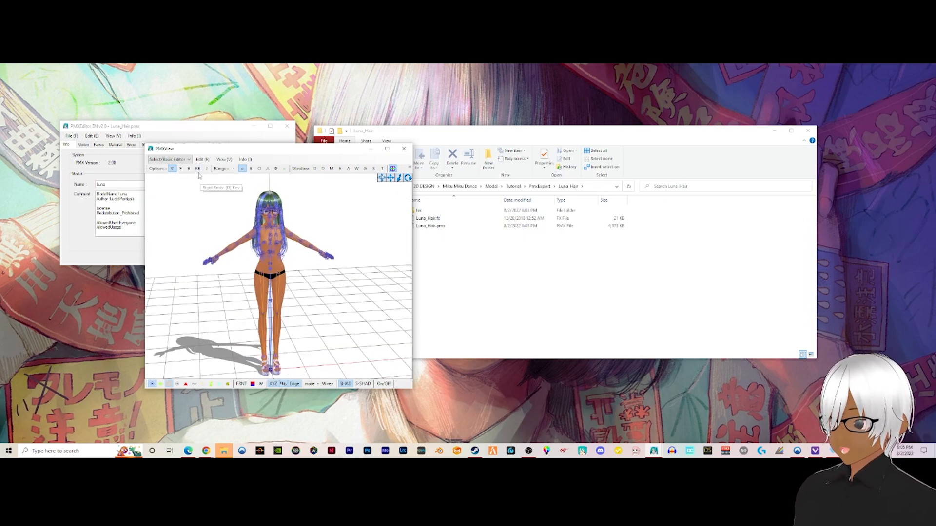
# Run the Semi-Standard Bones (PMX) plugin on the model with its preset bone selection
pyautogui.click(184, 129)
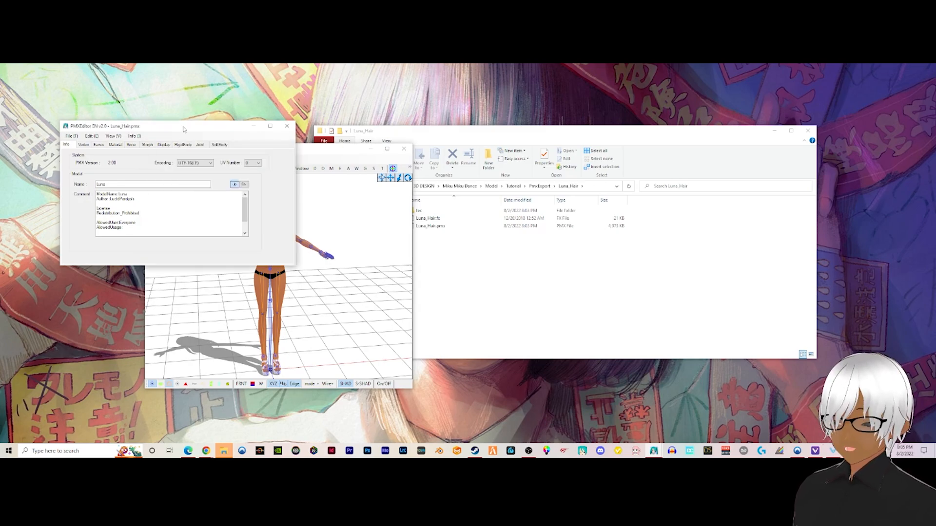
pyautogui.moveTo(184, 129)
pyautogui.mouseDown()
pyautogui.moveTo(150, 125)
pyautogui.moveTo(180, 125)
pyautogui.mouseUp()
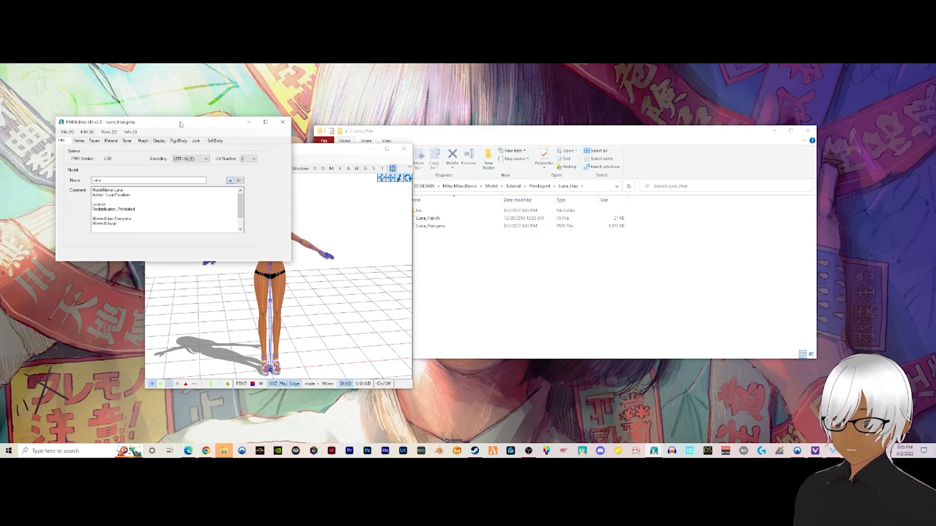
pyautogui.click(72, 132)
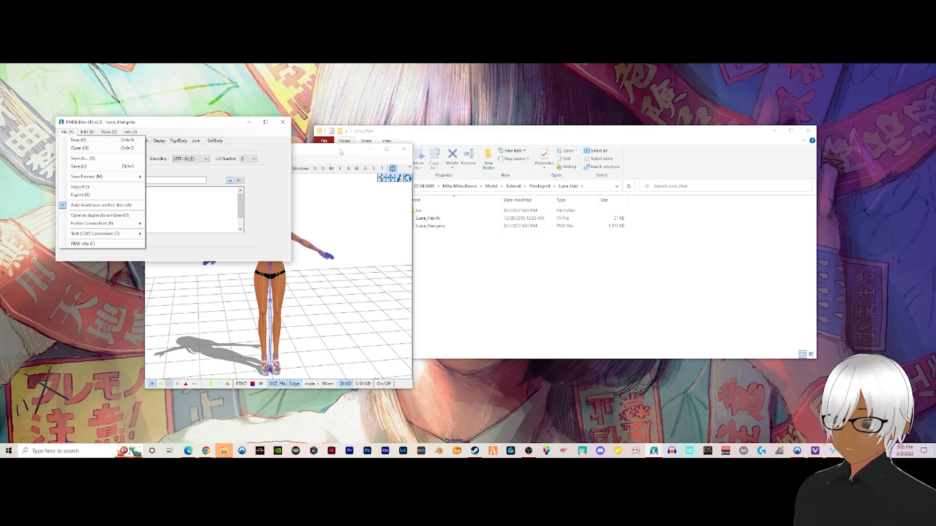
pyautogui.click(91, 133)
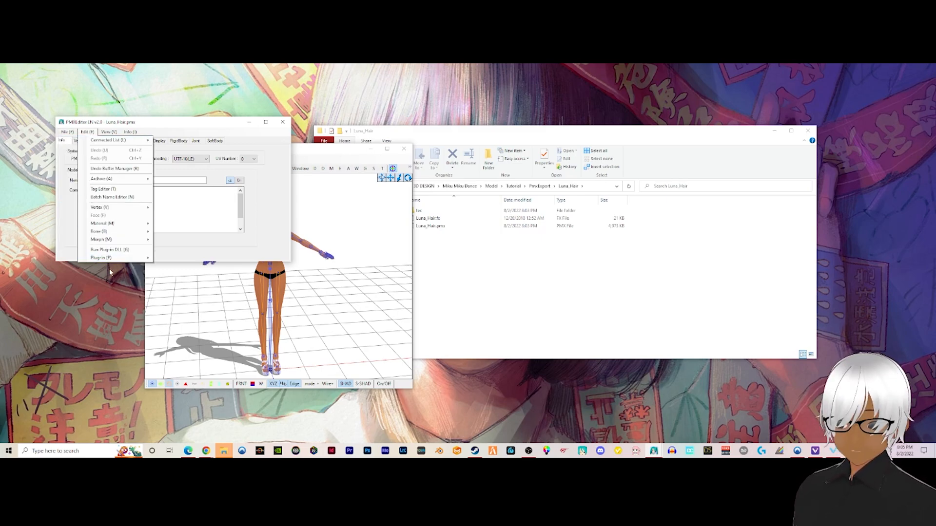
pyautogui.moveTo(113, 259)
pyautogui.moveTo(173, 283)
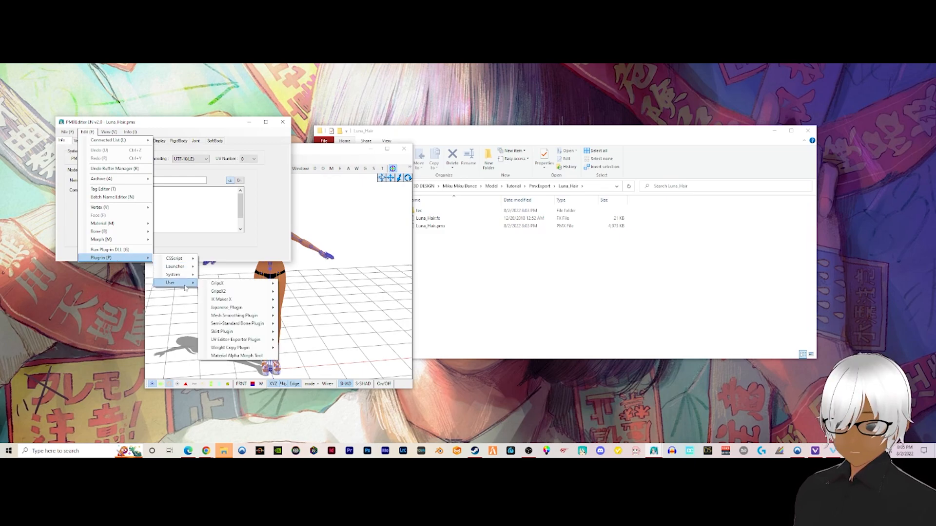
pyautogui.moveTo(249, 325)
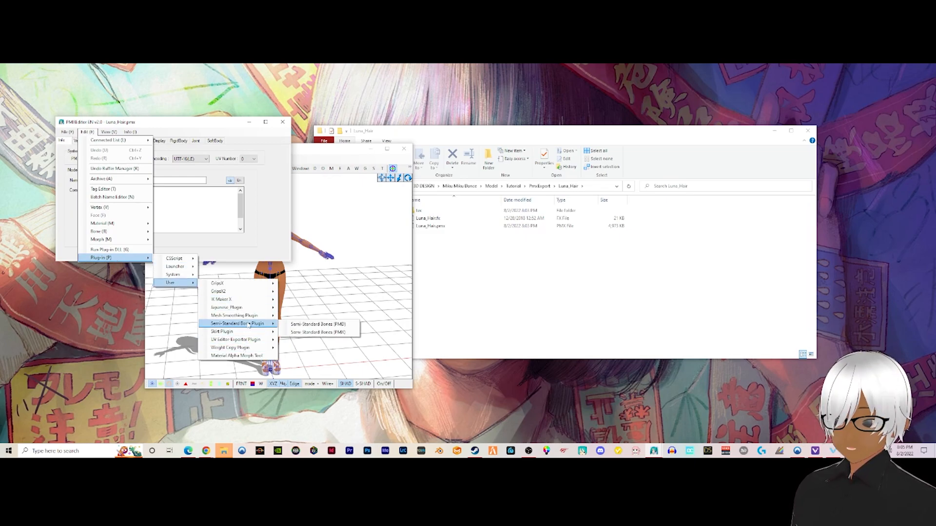
pyautogui.click(317, 334)
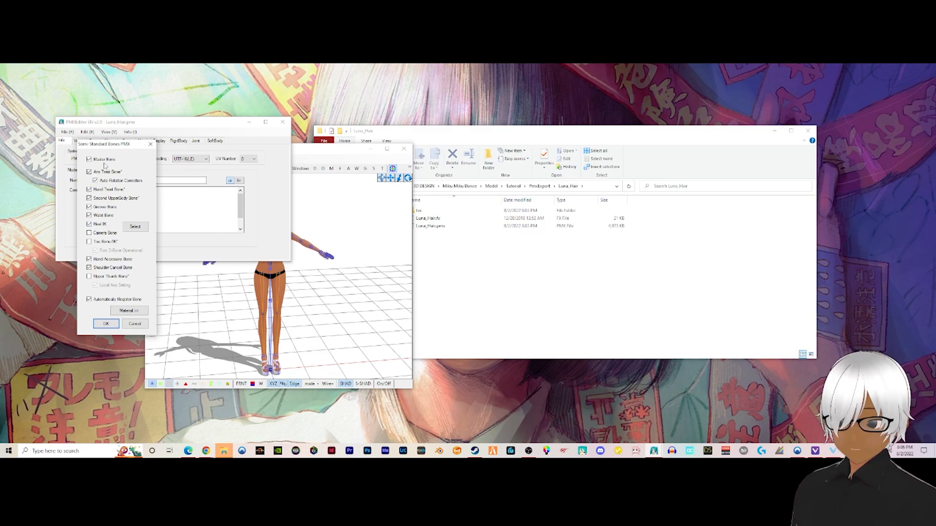
pyautogui.click(106, 325)
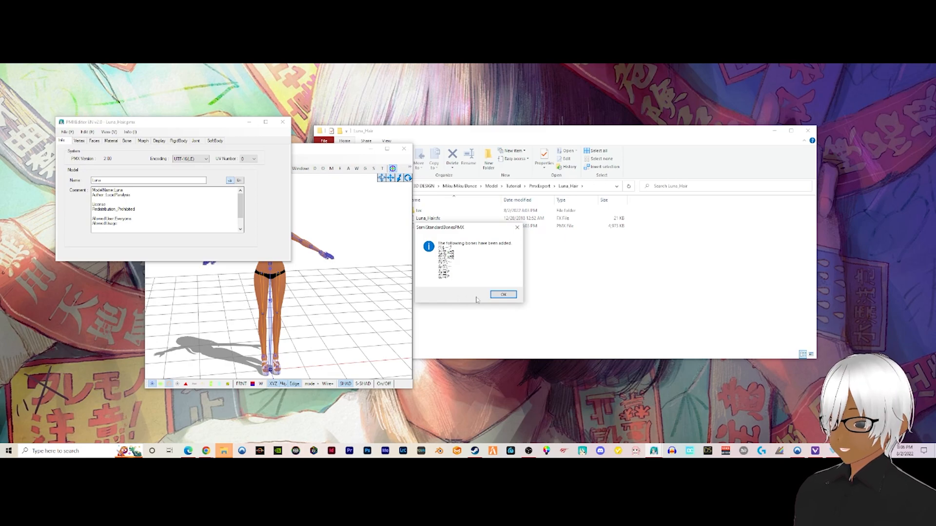
pyautogui.click(503, 294)
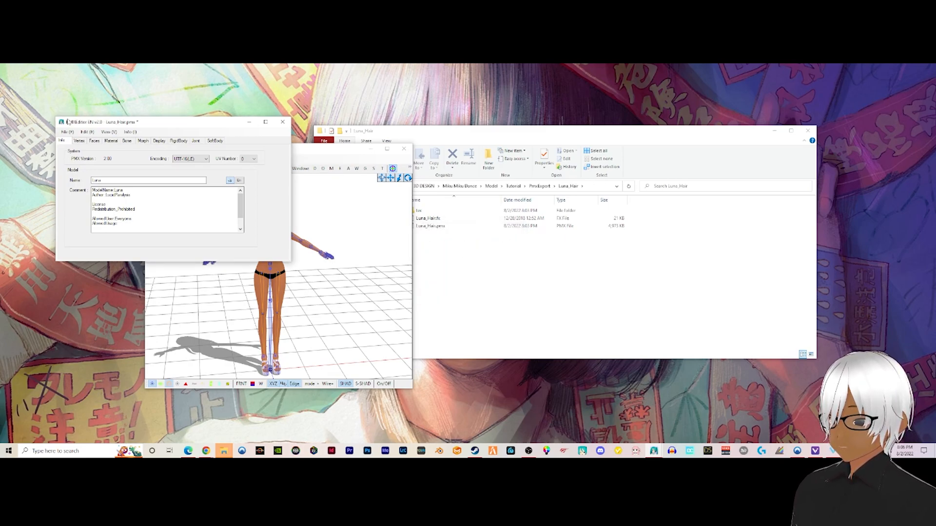
# Save the edited model as a new PMX file named Luna_Hair_Edit in the Luna_Hair folder, copying the folder path as well
pyautogui.click(308, 152)
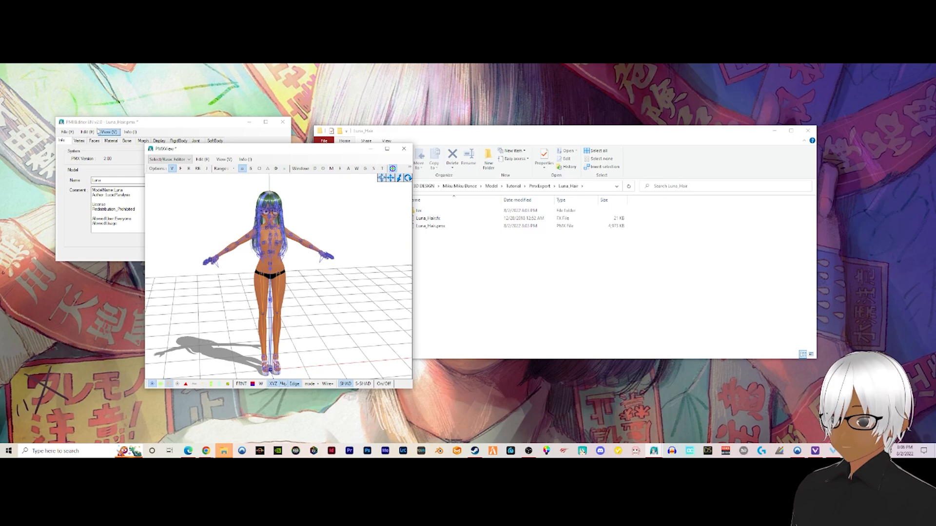
pyautogui.click(67, 134)
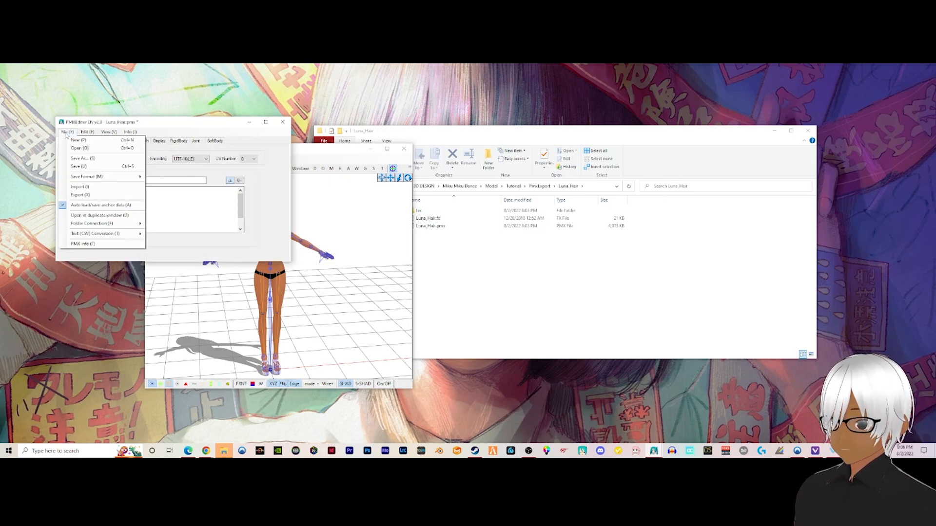
pyautogui.click(83, 159)
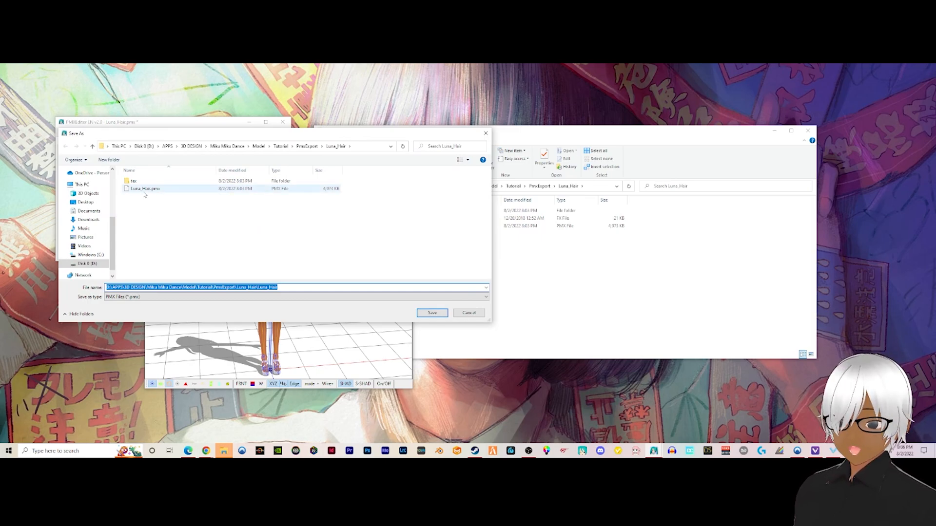
pyautogui.click(145, 193)
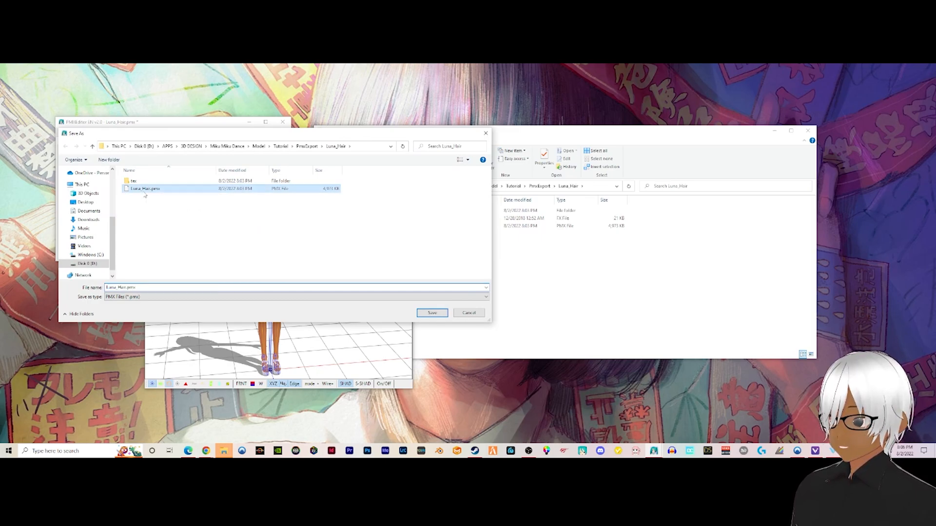
pyautogui.click(134, 288)
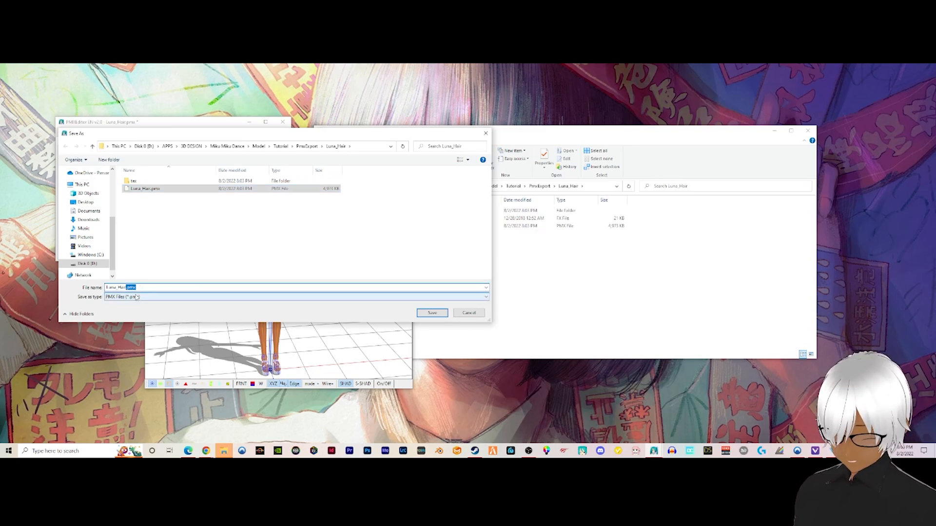
pyautogui.press('BackSpace')
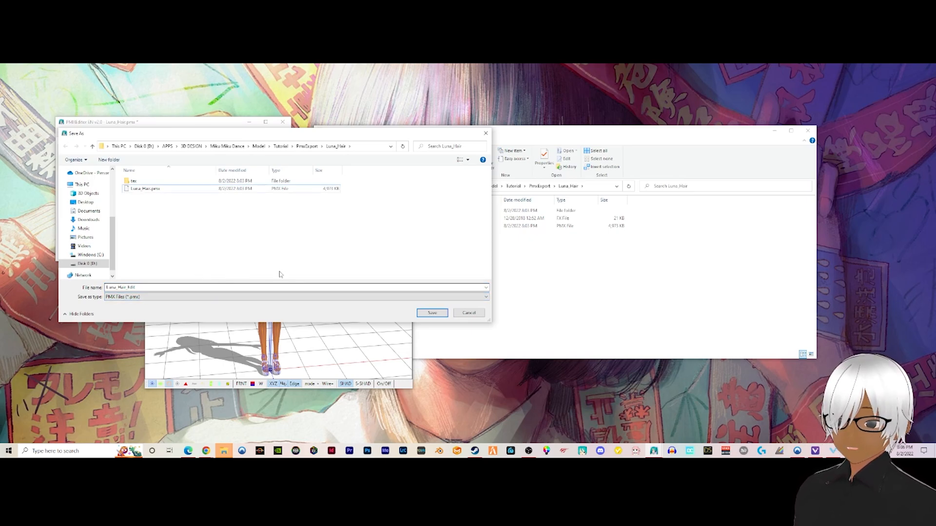
pyautogui.click(370, 148)
pyautogui.hotkey('ctrl', 'c')
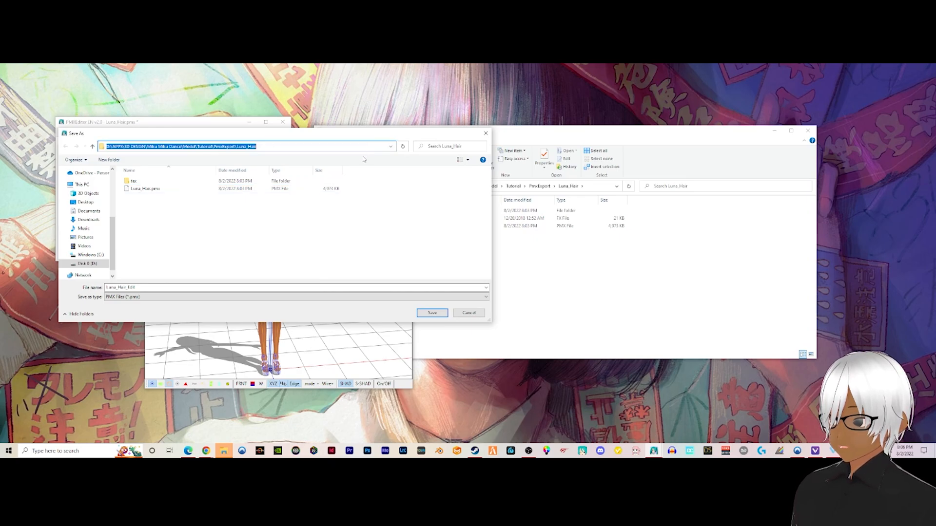
pyautogui.click(282, 244)
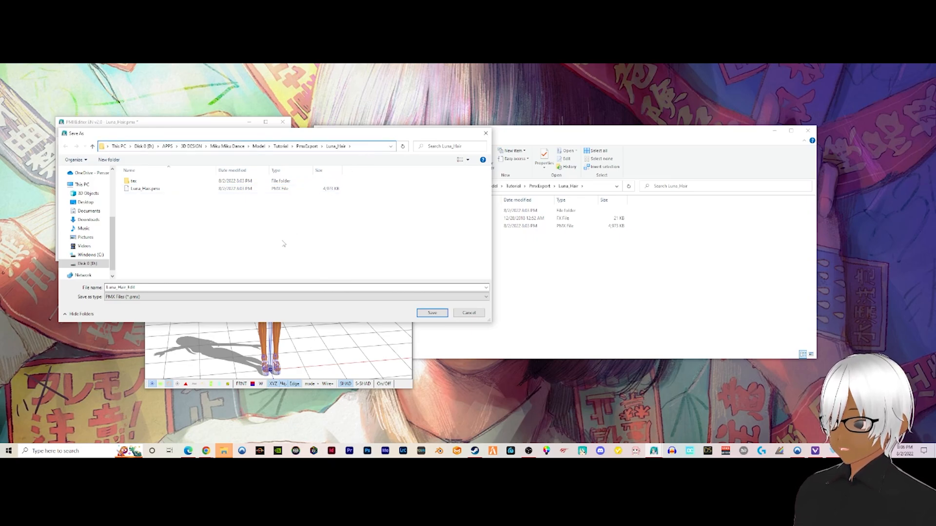
pyautogui.click(435, 314)
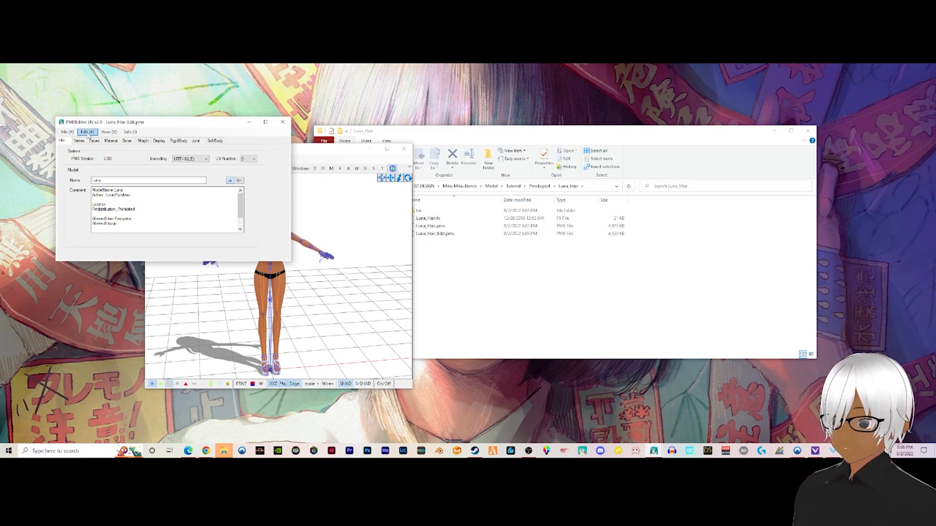
# Close PMXEditor and minimize the Luna_Hair folder window to clear the desktop
pyautogui.click(285, 122)
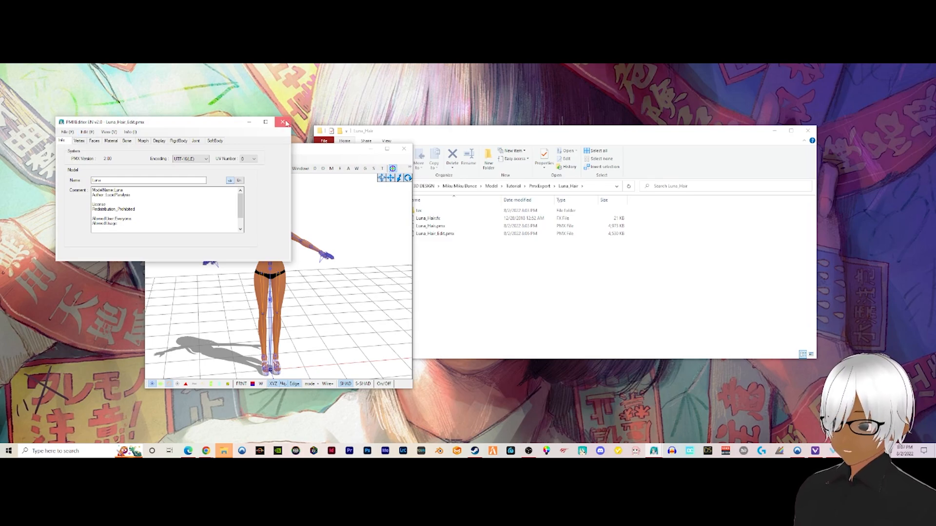
pyautogui.click(775, 133)
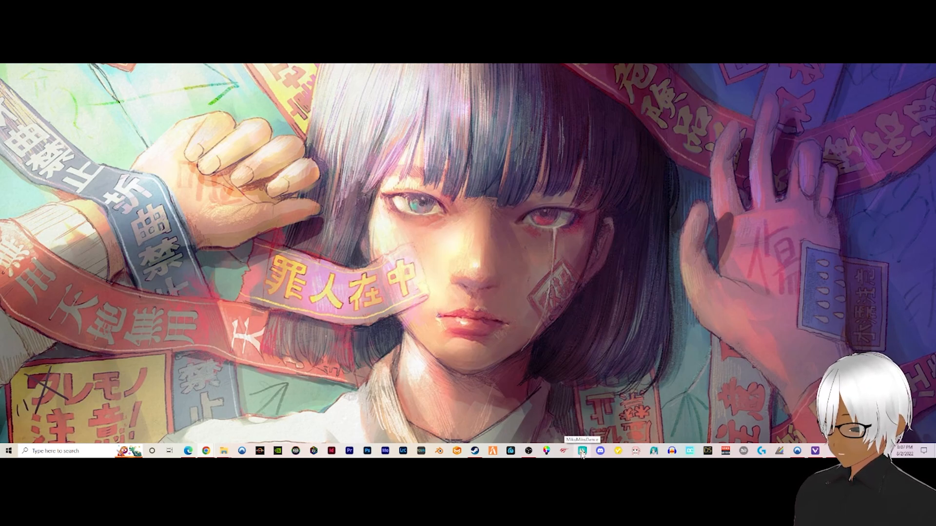
# Switch to MikuMikuDance and load the Luna_Hair_Edit.pmx model from the Luna_Hair folder, accepting its model information
pyautogui.click(583, 452)
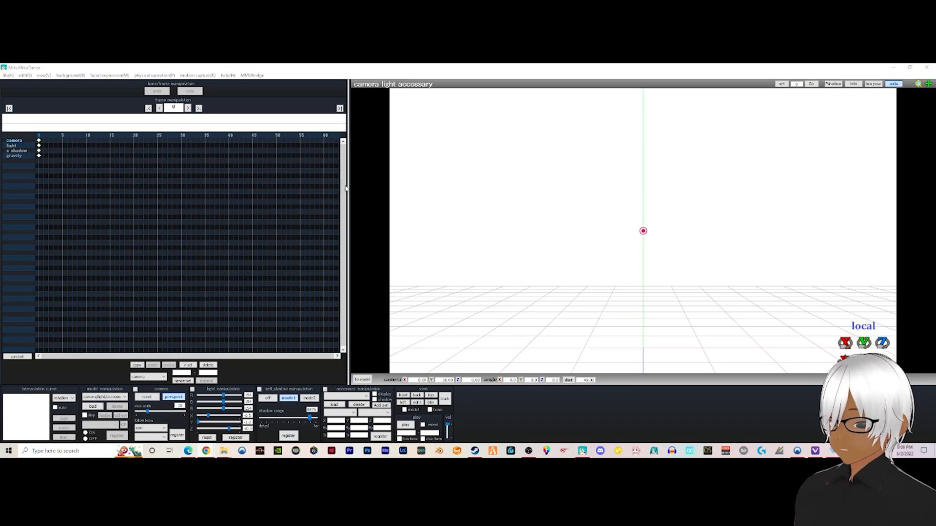
pyautogui.scroll(-3, 448, 180)
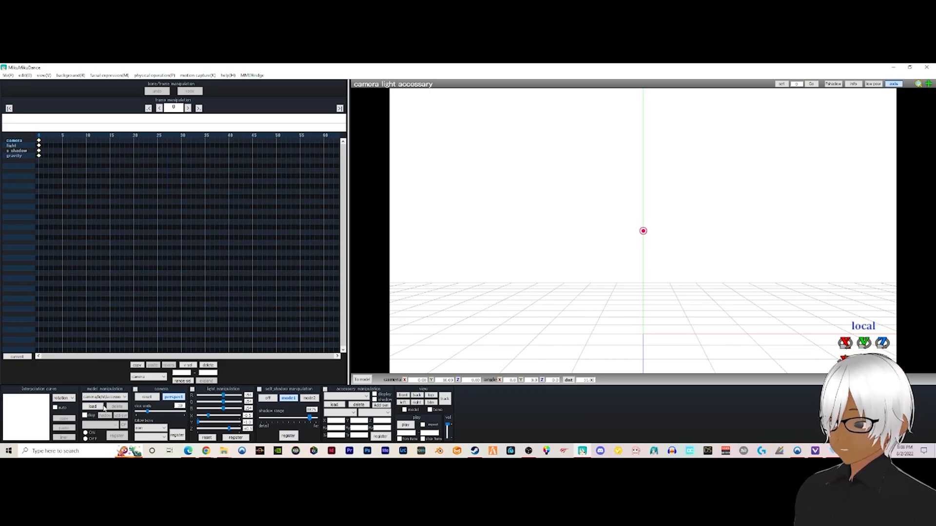
pyautogui.click(91, 407)
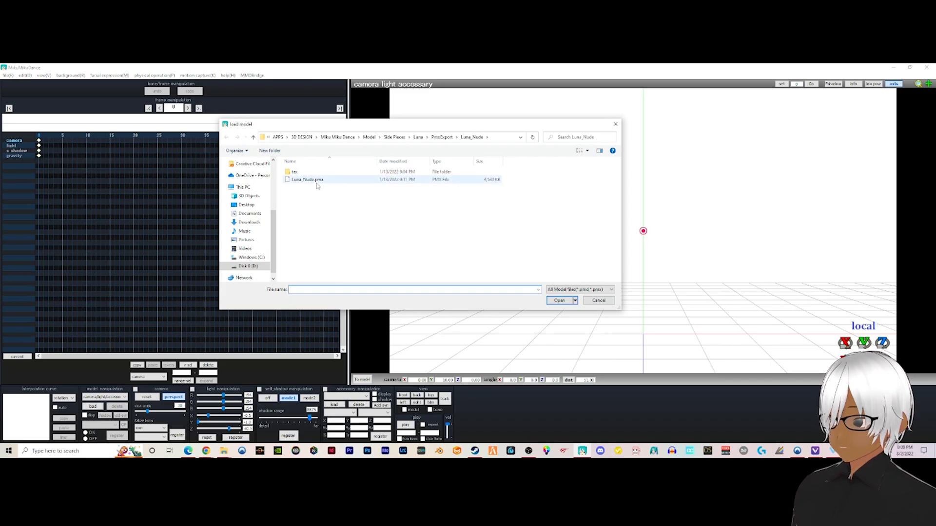
pyautogui.click(505, 138)
pyautogui.hotkey('ctrl', 'v')
pyautogui.press('Return')
pyautogui.click(308, 187)
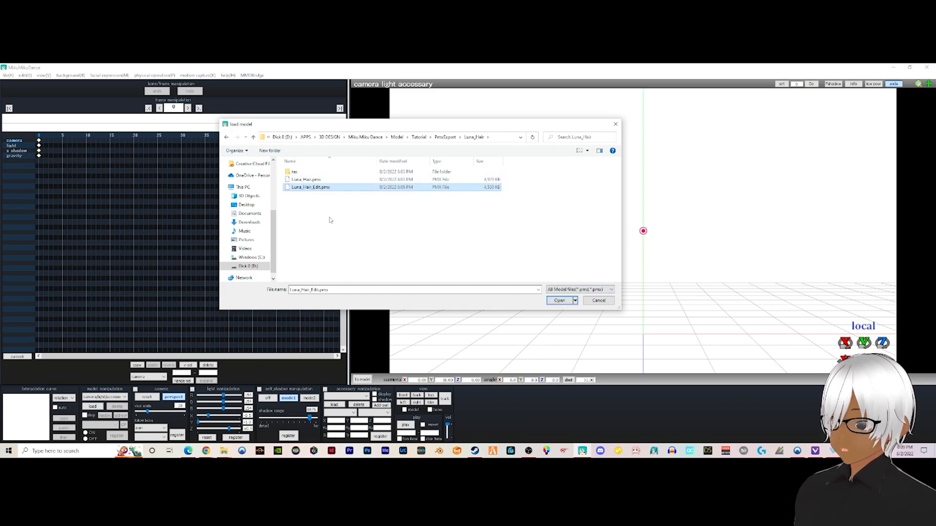
pyautogui.click(563, 302)
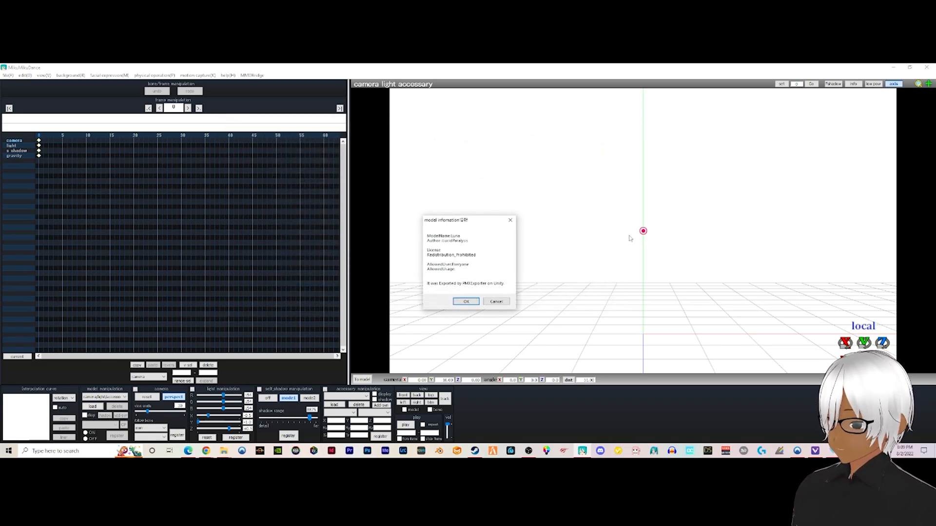
pyautogui.click(467, 302)
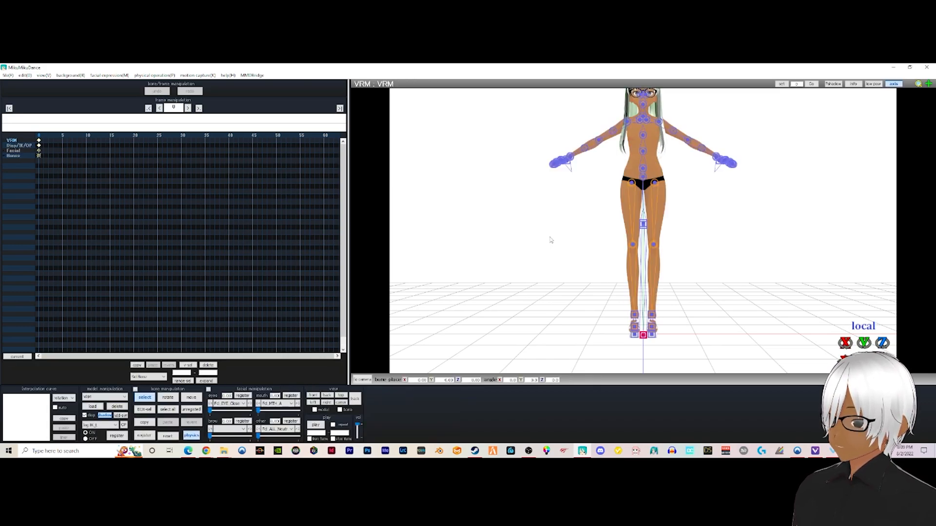
# Turn off bone selection mode to hide the bone markers and show the full model at an angle
pyautogui.moveTo(565, 228); pyautogui.dragTo(367, 302, button='right')
pyautogui.click(143, 399)
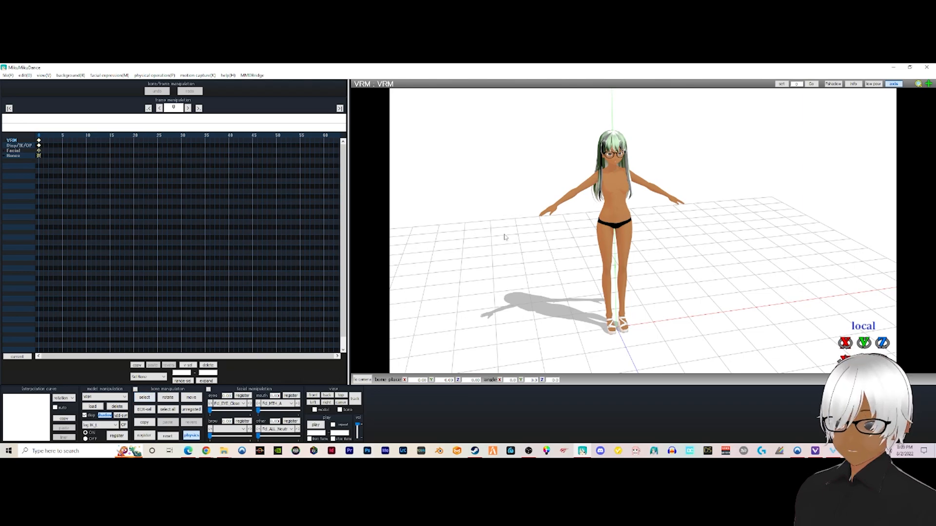
pyautogui.moveTo(531, 176); pyautogui.dragTo(529, 172, button='right')
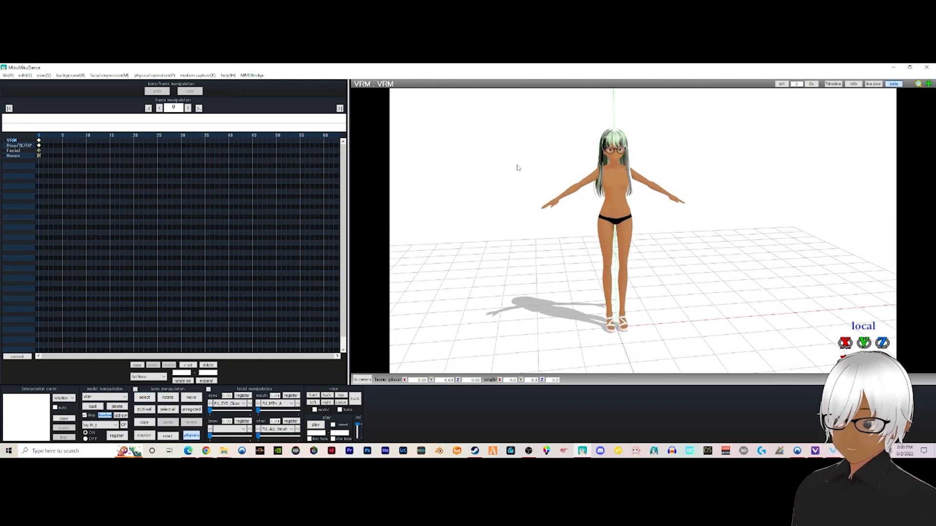
# Load the MOTION - Infrunami VMD motion data onto the model starting at frame 30, accepting the bone-name notice
pyautogui.click(183, 136)
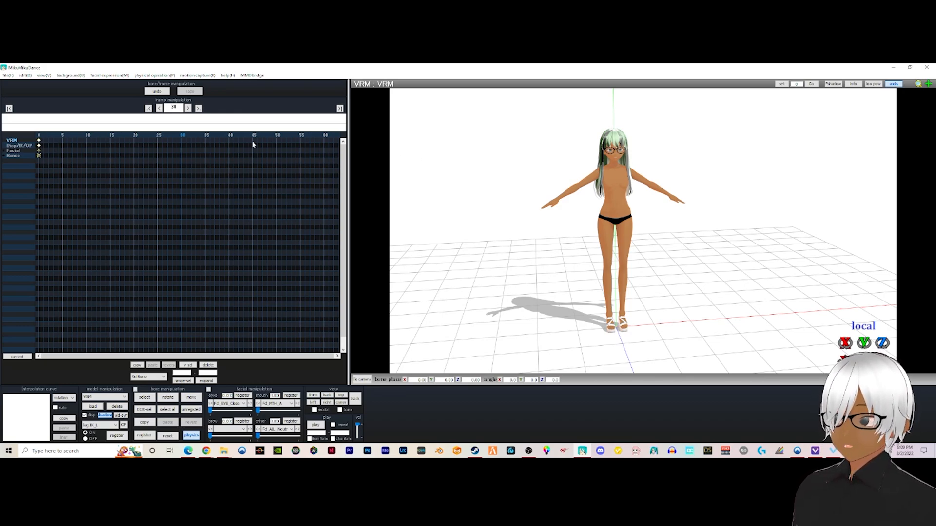
pyautogui.click(7, 76)
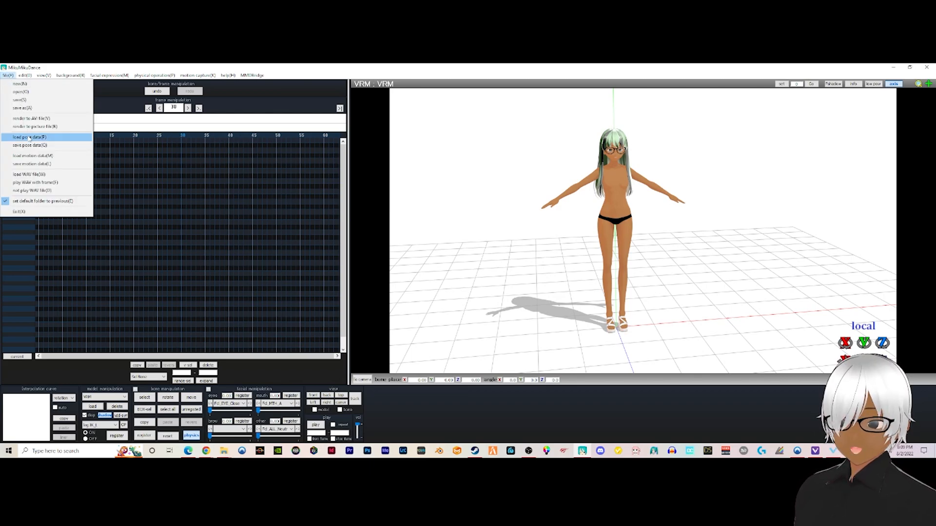
pyautogui.click(29, 156)
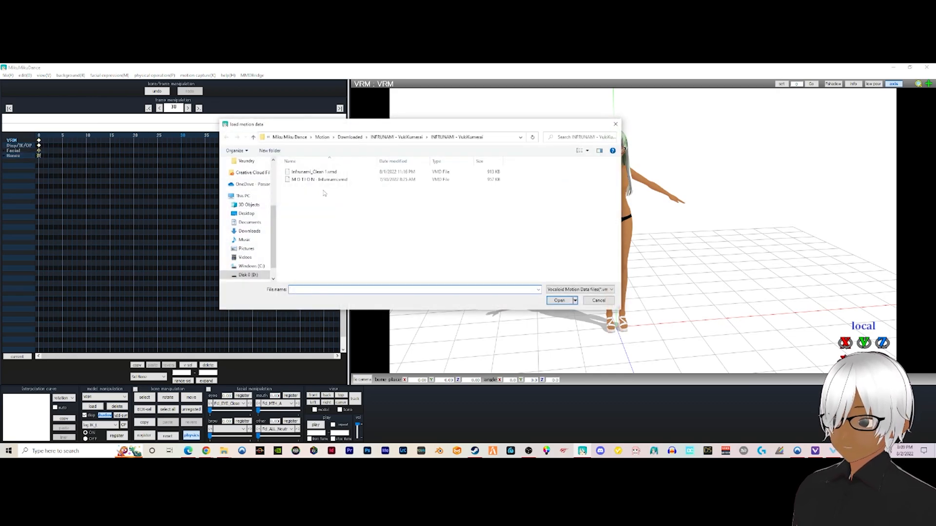
pyautogui.click(329, 174)
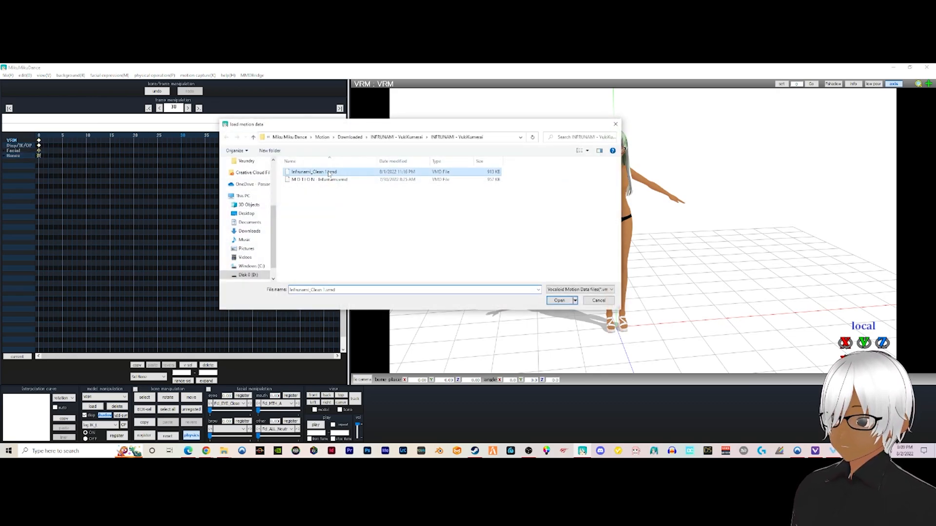
pyautogui.click(558, 301)
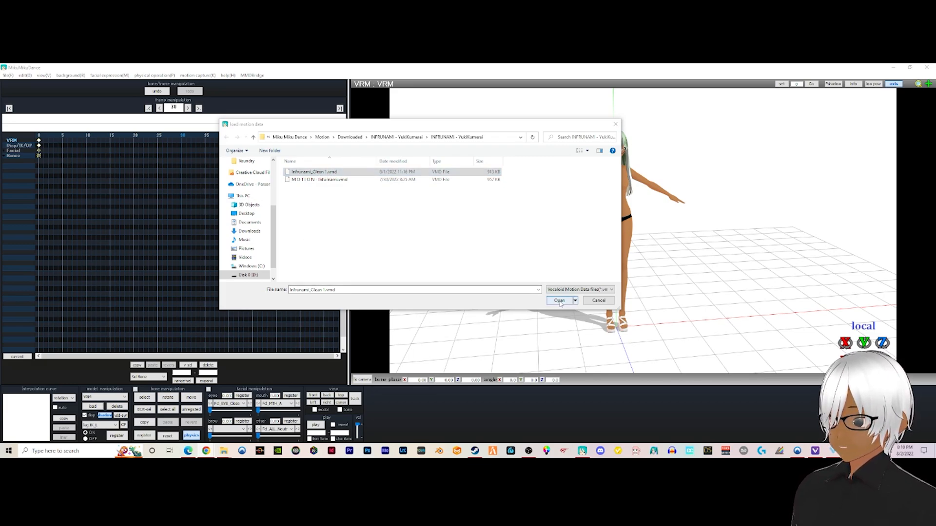
pyautogui.click(335, 172)
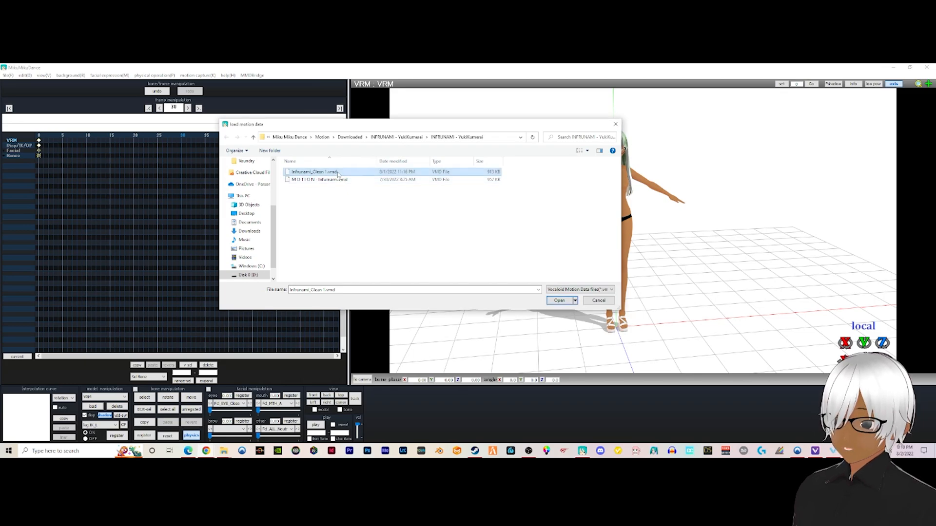
pyautogui.click(332, 180)
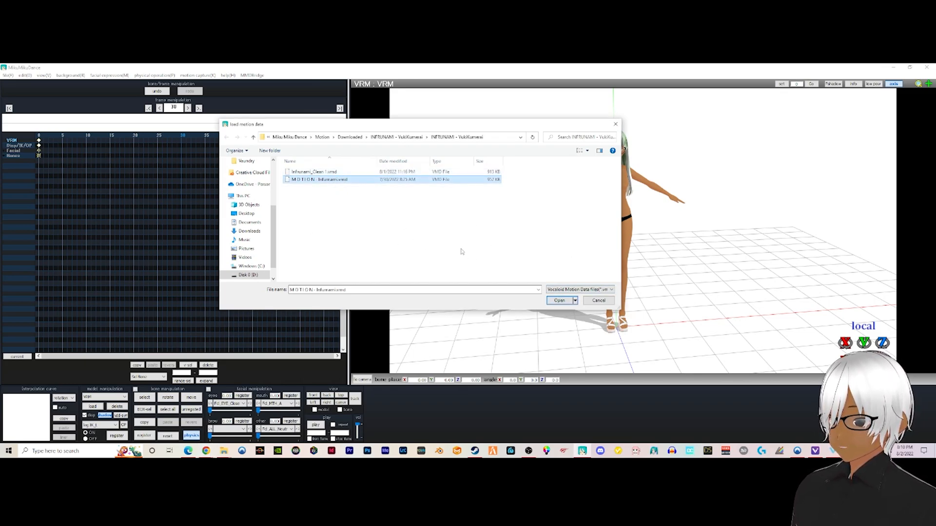
pyautogui.click(558, 301)
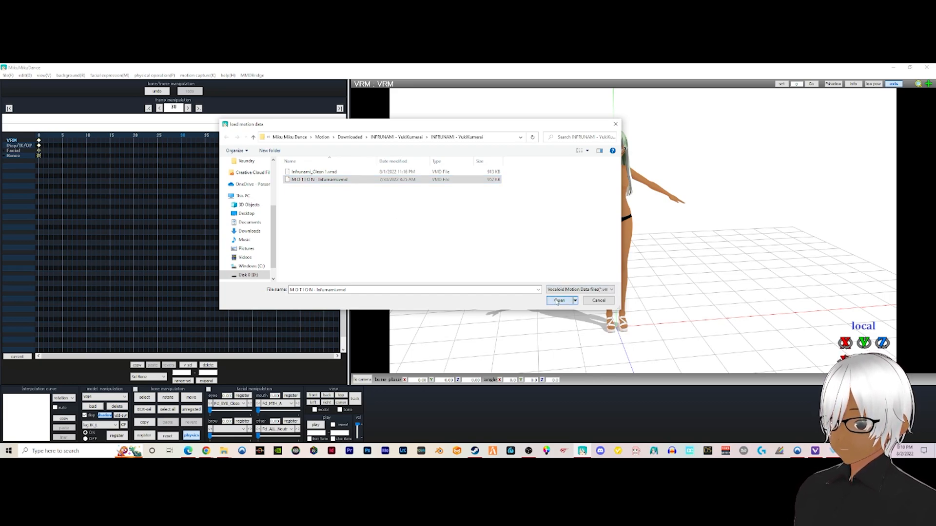
pyautogui.click(558, 301)
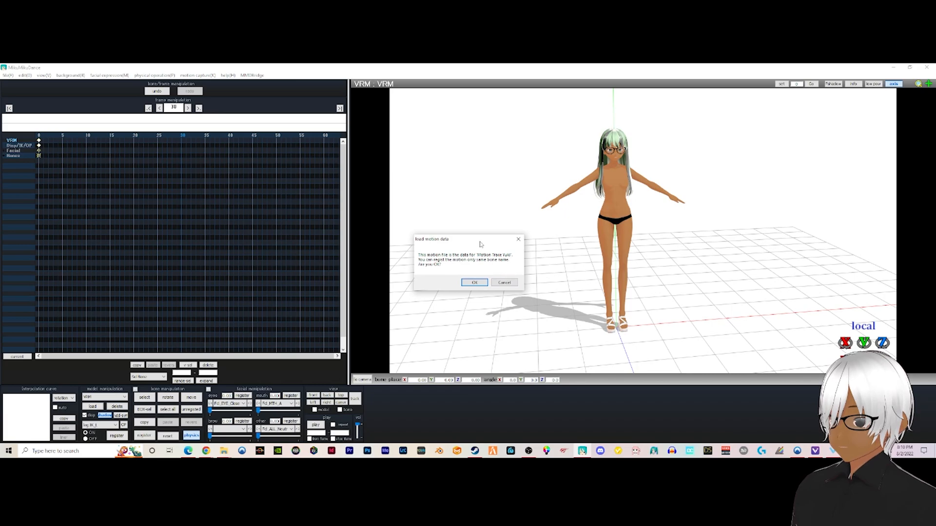
pyautogui.click(474, 283)
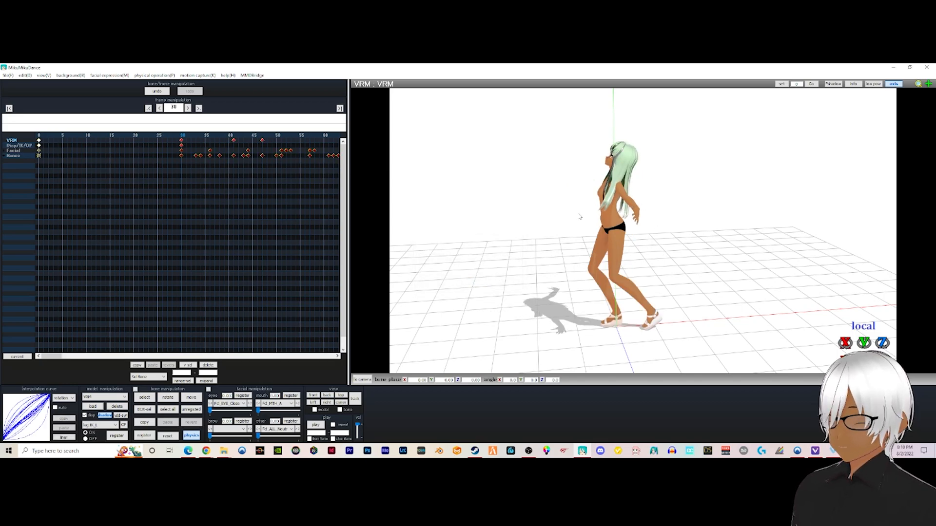
# Compare the model's pose at frame 0 with its pose at frame 30, viewing the latter from the front
pyautogui.click(40, 139)
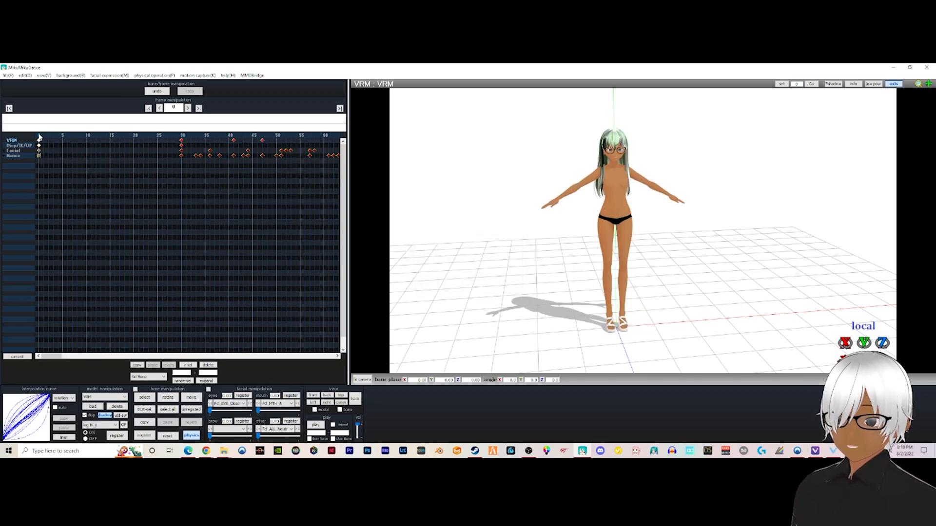
pyautogui.click(182, 140)
pyautogui.moveTo(547, 172); pyautogui.dragTo(579, 165, button='right')
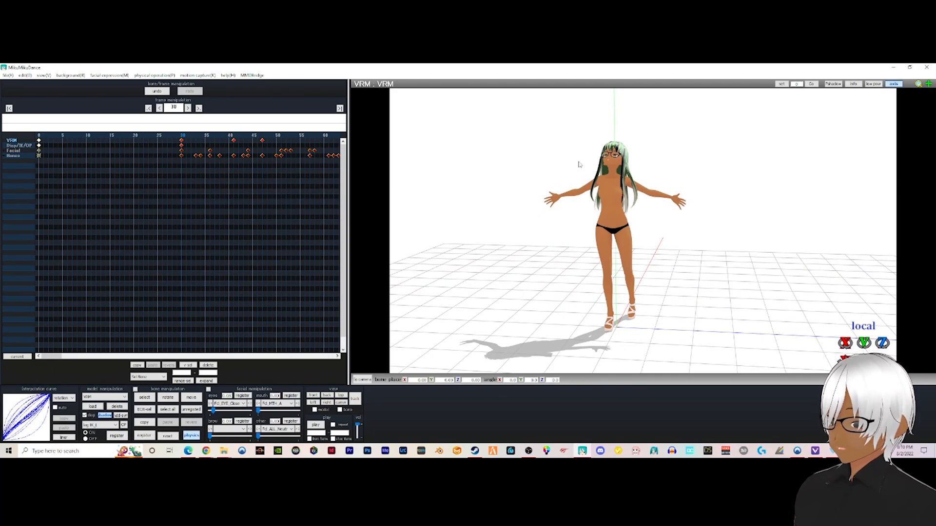
# Step through the loaded motion frame by frame from frame 30 to frame 129, examining the body and hair movement from several angles
pyautogui.press('Right')
pyautogui.press('Right')
pyautogui.press('Right')
pyautogui.press('Right')
pyautogui.press('Right')
pyautogui.press('Right')
pyautogui.press('Right')
pyautogui.press('Right')
pyautogui.press('Right')
pyautogui.press('Right')
pyautogui.press('Right')
pyautogui.press('Right')
pyautogui.press('Right')
pyautogui.press('Right')
pyautogui.press('Right')
pyautogui.press('Right')
pyautogui.press('Right')
pyautogui.press('Right')
pyautogui.press('Right')
pyautogui.press('Right')
pyautogui.press('Right')
pyautogui.press('Left')
pyautogui.press('Right')
pyautogui.press('Left')
pyautogui.press('Left')
pyautogui.press('Left')
pyautogui.moveTo(577, 187); pyautogui.dragTo(639, 219, button='right')
pyautogui.press('Right')
pyautogui.press('Right')
pyautogui.press('Right')
pyautogui.press('Right')
pyautogui.press('Right')
pyautogui.press('Right')
pyautogui.press('Right')
pyautogui.press('Right')
pyautogui.press('Right')
pyautogui.press('Right')
pyautogui.press('Right')
pyautogui.press('Right')
pyautogui.press('Right')
pyautogui.press('Right')
pyautogui.press('Right')
pyautogui.press('Right')
pyautogui.press('Right')
pyautogui.press('Right')
pyautogui.press('Right')
pyautogui.press('Right')
pyautogui.press('Right')
pyautogui.press('Right')
pyautogui.press('Right')
pyautogui.press('Right')
pyautogui.press('Right')
pyautogui.press('Right')
pyautogui.press('Right')
pyautogui.press('Right')
pyautogui.press('Right')
pyautogui.press('Right')
pyautogui.press('Right')
pyautogui.press('Right')
pyautogui.press('Right')
pyautogui.press('Right')
pyautogui.press('Right')
pyautogui.press('Right')
pyautogui.press('Right')
pyautogui.press('Right')
pyautogui.press('Right')
pyautogui.press('Right')
pyautogui.press('Right')
pyautogui.press('Right')
pyautogui.press('Right')
pyautogui.press('Right')
pyautogui.press('Right')
pyautogui.press('Right')
pyautogui.press('Right')
pyautogui.press('Right')
pyautogui.press('Right')
pyautogui.press('Right')
pyautogui.press('Right')
pyautogui.press('Right')
pyautogui.press('Right')
pyautogui.press('Right')
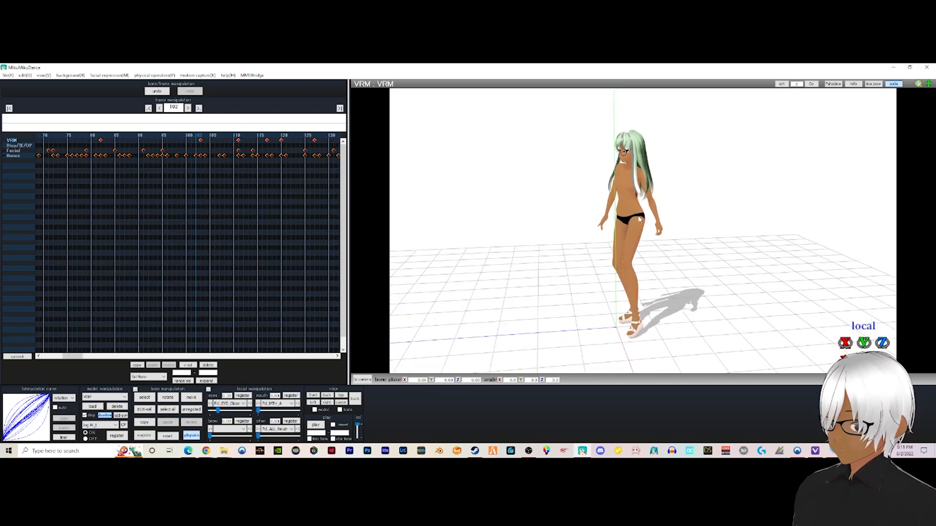
pyautogui.moveTo(640, 220); pyautogui.dragTo(659, 215, button='right')
pyautogui.press('Right')
pyautogui.press('Right')
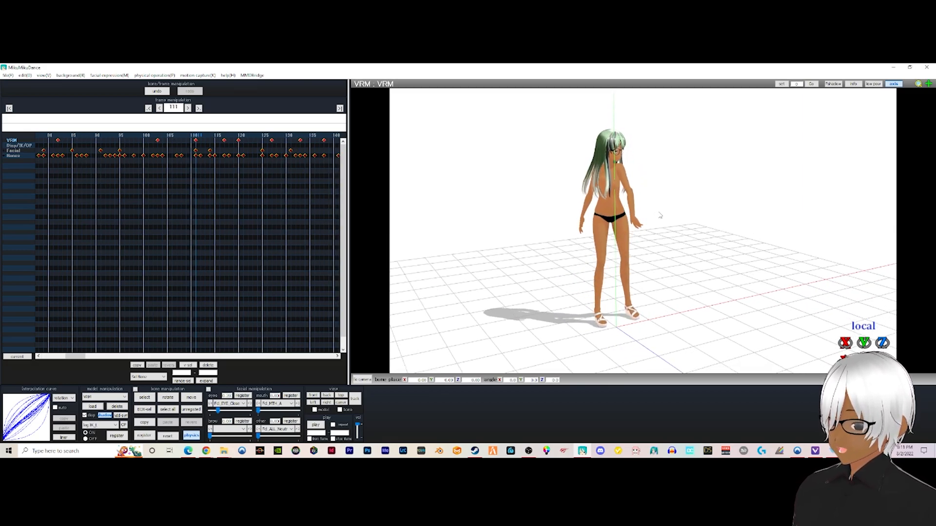
pyautogui.press('Right')
pyautogui.press('Right')
pyautogui.press('Right')
pyautogui.press('Right')
pyautogui.press('Right')
pyautogui.press('Right')
pyautogui.press('Right')
pyautogui.press('Right')
pyautogui.press('Right')
pyautogui.press('Right')
pyautogui.press('Right')
pyautogui.press('Right')
pyautogui.press('Right')
pyautogui.press('Right')
pyautogui.press('Right')
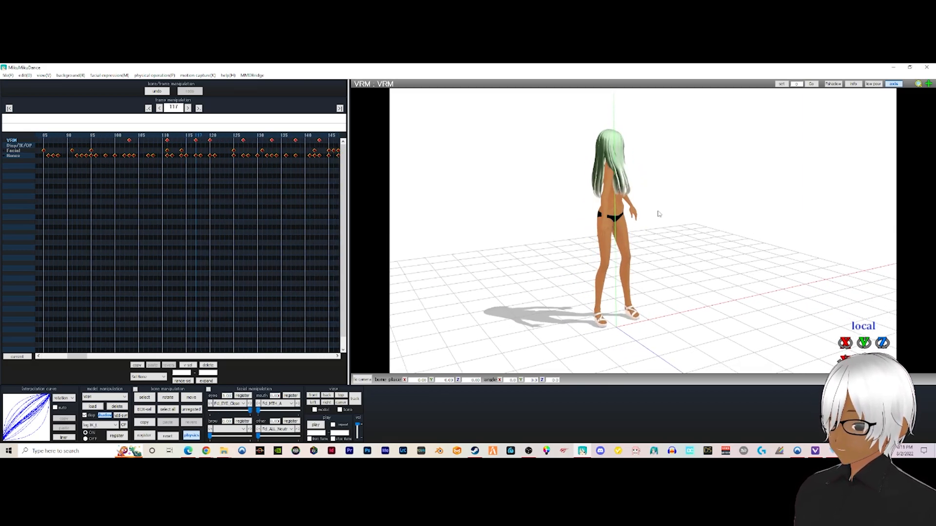
pyautogui.press('Right')
pyautogui.press('Right')
pyautogui.press('Right')
pyautogui.press('Right')
pyautogui.press('Right')
pyautogui.press('Right')
pyautogui.press('Right')
pyautogui.press('Right')
pyautogui.press('Right')
pyautogui.press('Right')
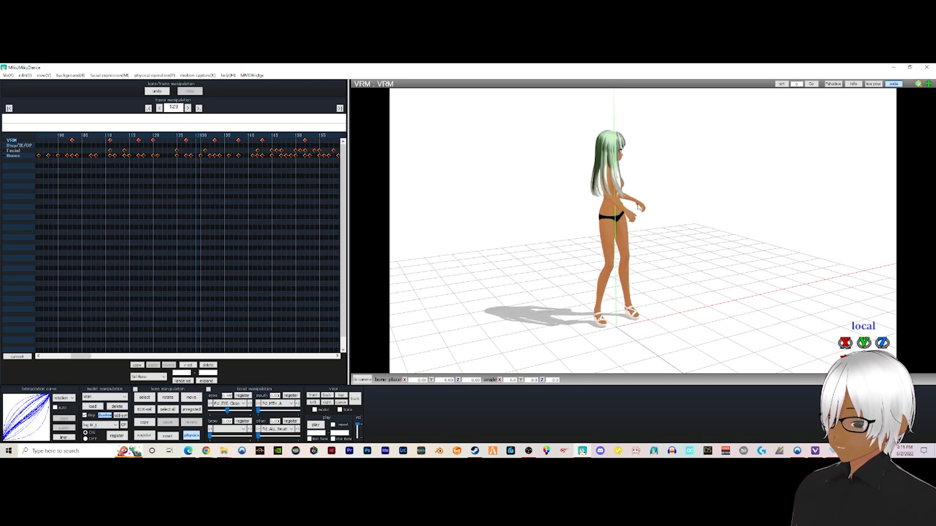
# Step through the motion frame by frame from frame 129 to frame 171, examining the body movement from the front and at an angle
pyautogui.press('Right')
pyautogui.press('Right')
pyautogui.press('Right')
pyautogui.press('Right')
pyautogui.press('Right')
pyautogui.press('Right')
pyautogui.press('Right')
pyautogui.press('Right')
pyautogui.press('Right')
pyautogui.press('Right')
pyautogui.press('Right')
pyautogui.press('Right')
pyautogui.press('Right')
pyautogui.press('Right')
pyautogui.press('Right')
pyautogui.press('Right')
pyautogui.press('Right')
pyautogui.press('Right')
pyautogui.press('Right')
pyautogui.press('Right')
pyautogui.moveTo(640, 206); pyautogui.dragTo(607, 205, button='right')
pyautogui.press('Right')
pyautogui.press('Right')
pyautogui.press('Right')
pyautogui.press('Right')
pyautogui.press('Right')
pyautogui.press('Right')
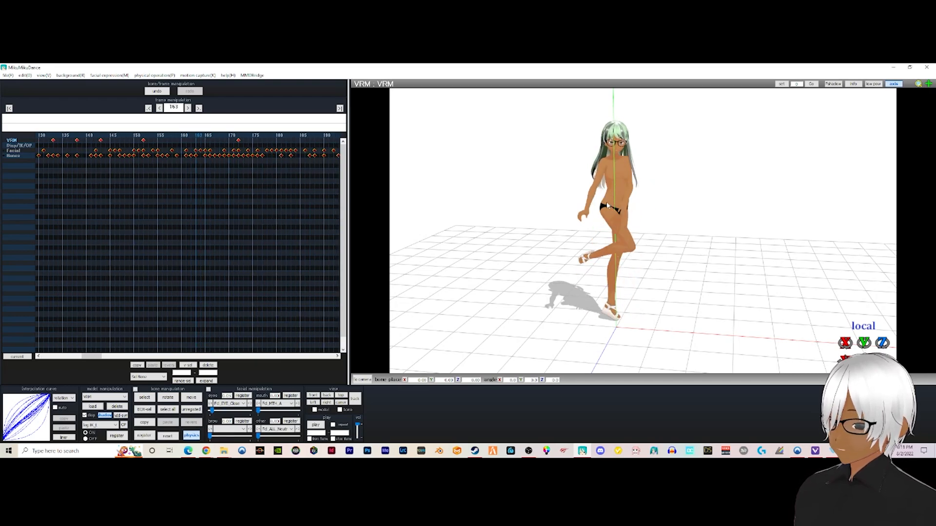
pyautogui.press('Right')
pyautogui.press('Right')
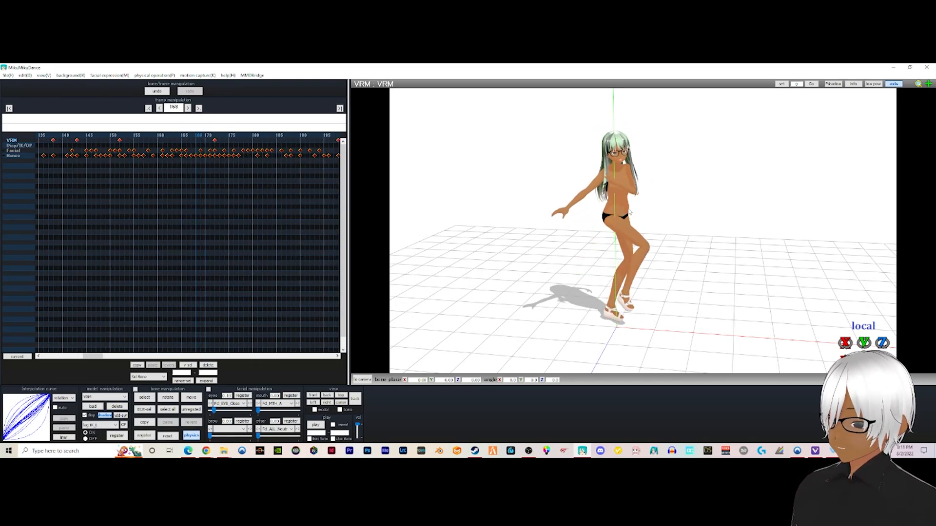
pyautogui.moveTo(631, 211); pyautogui.dragTo(598, 182, button='right')
pyautogui.press('Right')
pyautogui.press('Right')
pyautogui.press('Right')
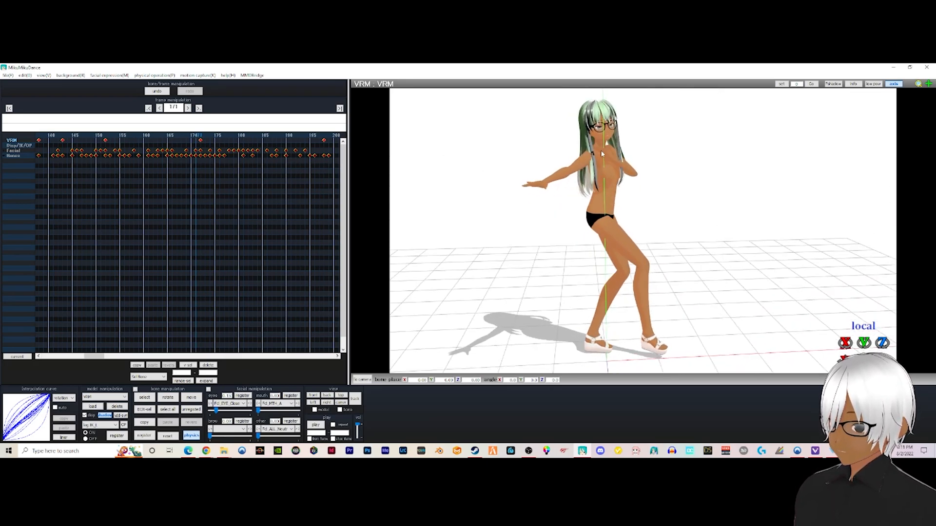
# Zoom in on the upper body, go back to frame 169, and examine how the left arm meets the torso from the side
pyautogui.moveTo(602, 153); pyautogui.dragTo(575, 204, button='middle')
pyautogui.scroll(6, 504, 237)
pyautogui.moveTo(504, 236); pyautogui.dragTo(493, 254, button='right')
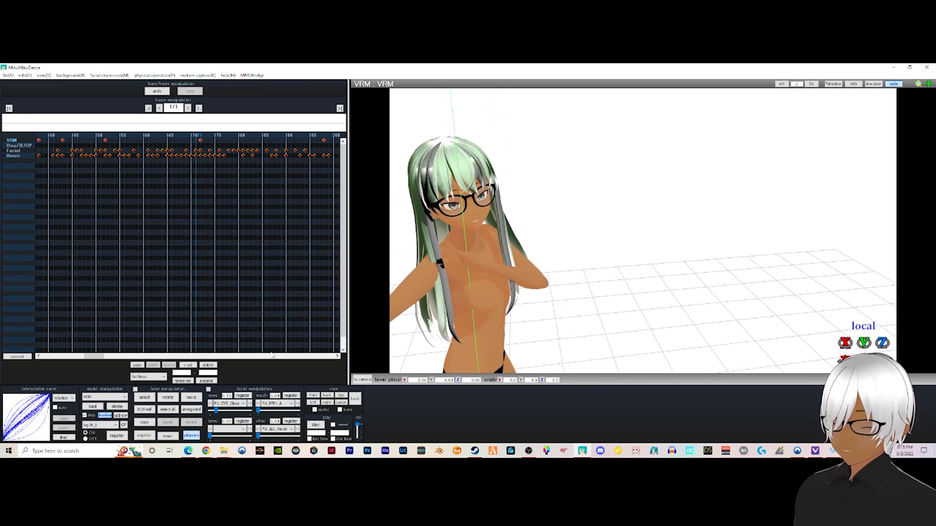
pyautogui.press('Left')
pyautogui.press('Left')
pyautogui.press('Left')
pyautogui.moveTo(492, 303); pyautogui.dragTo(518, 292, button='right')
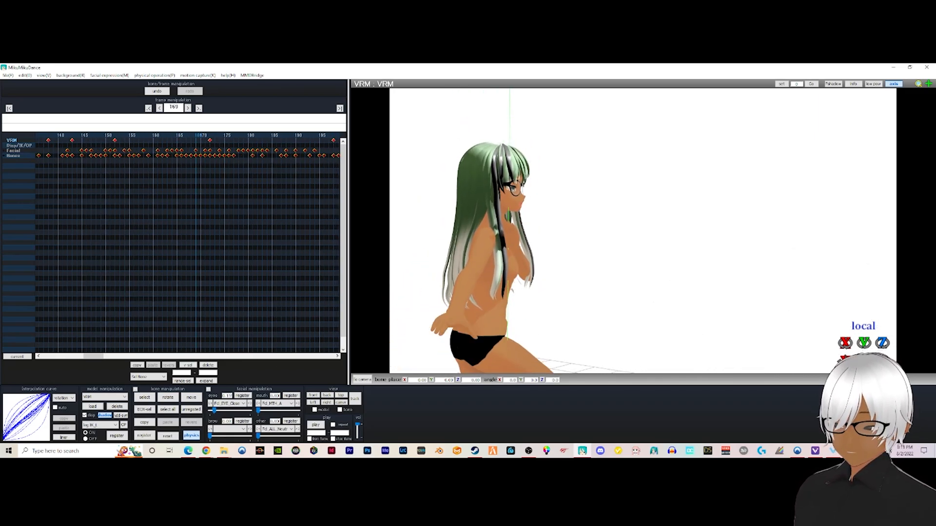
# Show the bones, rotate the left upper arm and left lower arm bones at frame 169, and register the lower arm's pose
pyautogui.click(148, 401)
pyautogui.moveTo(600, 273); pyautogui.dragTo(452, 297, button='right')
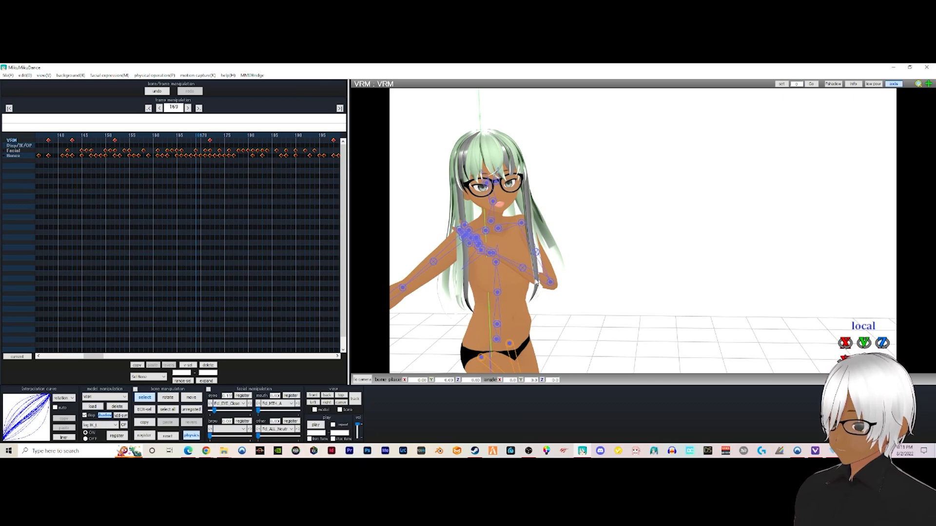
pyautogui.click(521, 223)
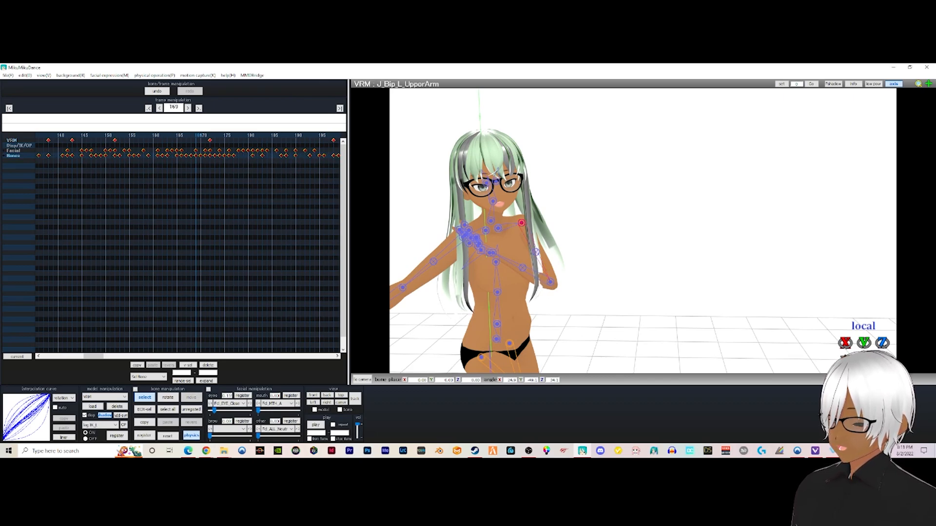
pyautogui.moveTo(881, 342)
pyautogui.mouseDown()
pyautogui.moveTo(841, 352)
pyautogui.moveTo(841, 361)
pyautogui.moveTo(879, 354)
pyautogui.moveTo(879, 341)
pyautogui.mouseUp()
pyautogui.click(551, 279)
pyautogui.moveTo(656, 296); pyautogui.dragTo(698, 281, button='right')
pyautogui.moveTo(850, 346); pyautogui.dragTo(848, 356)
pyautogui.moveTo(693, 299); pyautogui.dragTo(660, 316, button='right')
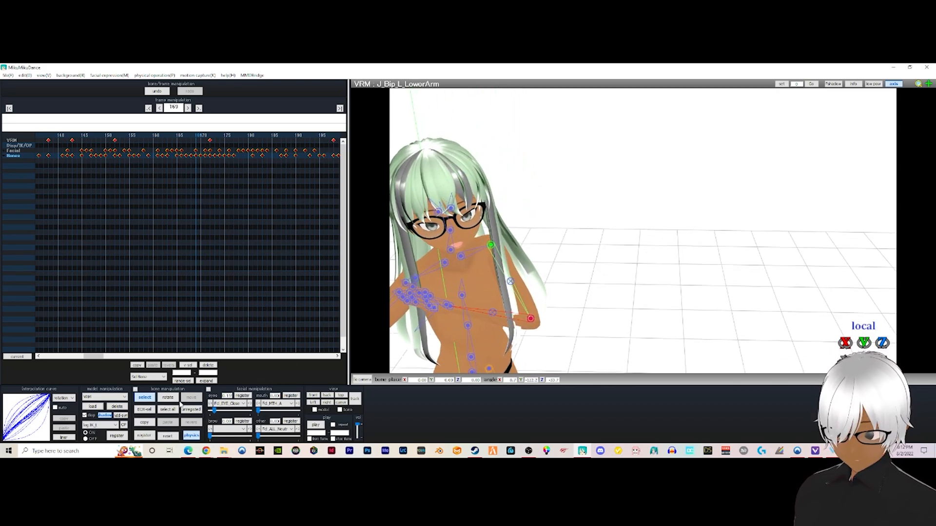
pyautogui.click(142, 436)
# Rotate the left upper arm bone about its local Y axis, register it at frame 169, and hide the bones to check the pose
pyautogui.moveTo(498, 314); pyautogui.dragTo(529, 283, button='right')
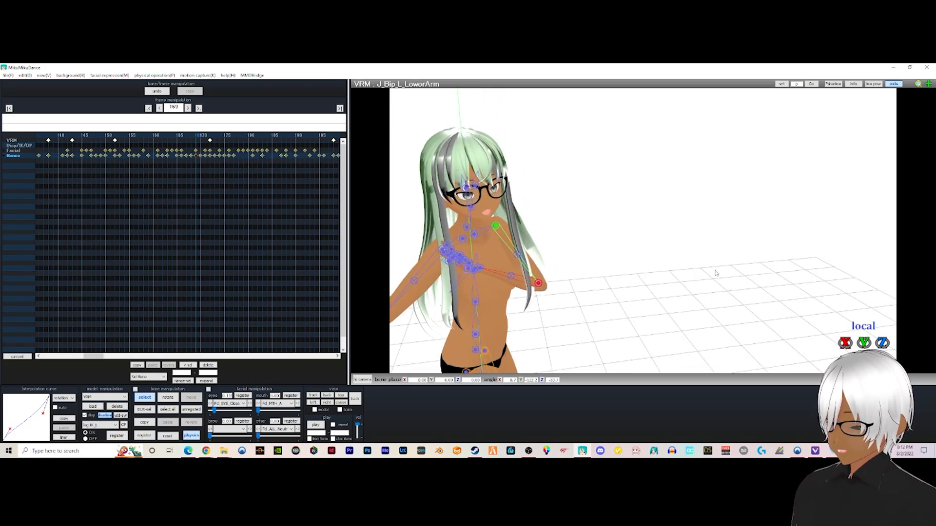
pyautogui.click(496, 226)
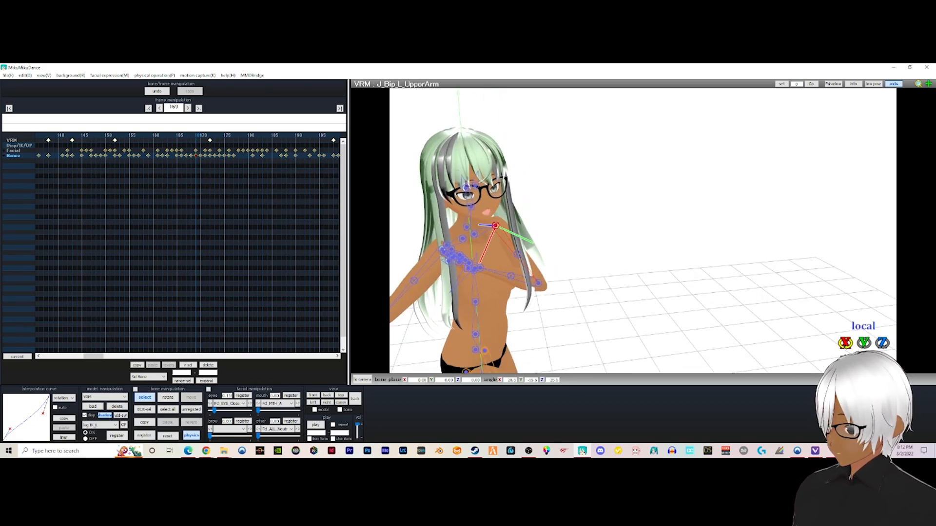
pyautogui.moveTo(864, 356); pyautogui.dragTo(864, 378)
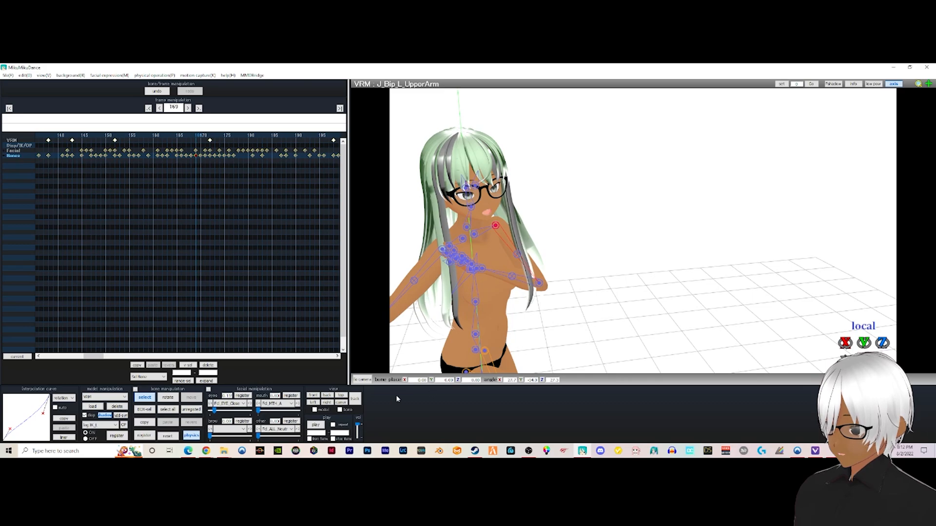
pyautogui.click(145, 436)
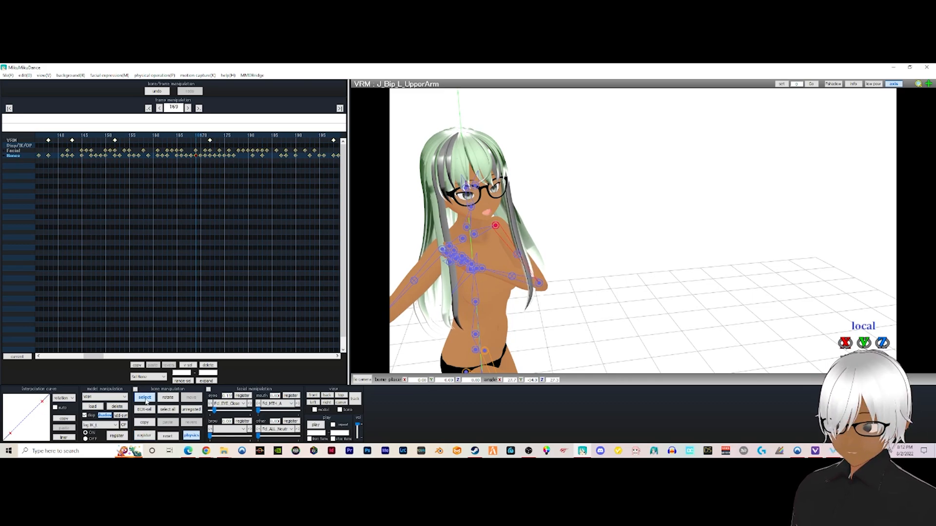
pyautogui.moveTo(655, 296); pyautogui.dragTo(668, 268, button='right')
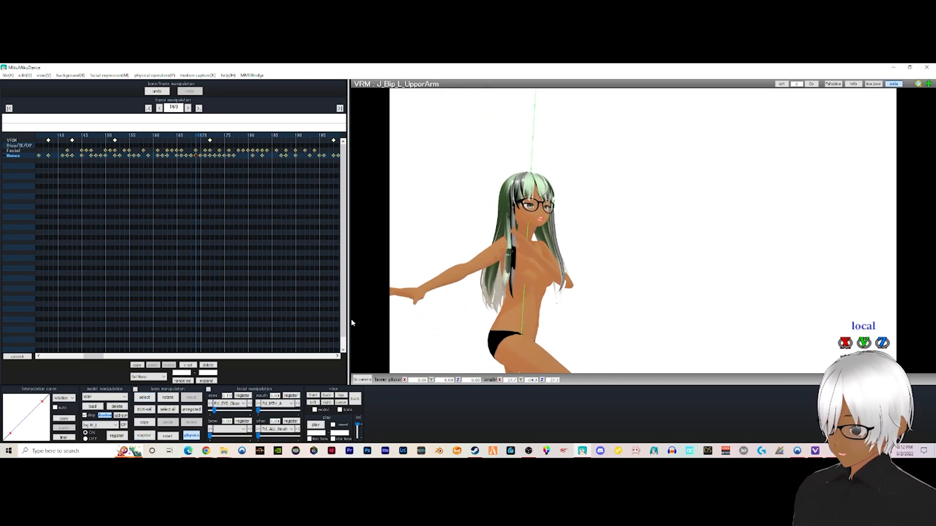
pyautogui.click(169, 398)
pyautogui.moveTo(532, 318); pyautogui.dragTo(556, 328, button='right')
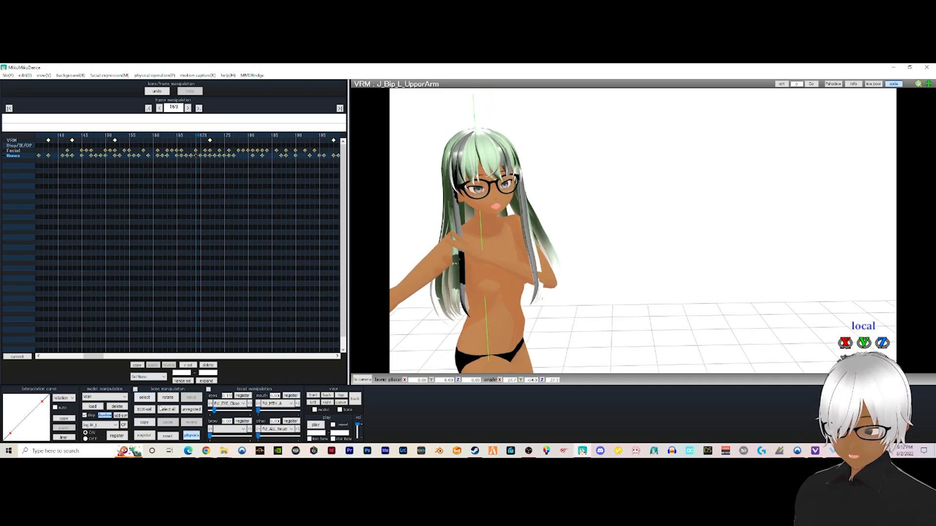
# Advance to frame 170, show the bones, and try rotating the left lower arm bone
pyautogui.press('Right')
pyautogui.moveTo(481, 240); pyautogui.dragTo(446, 239, button='right')
pyautogui.click(147, 398)
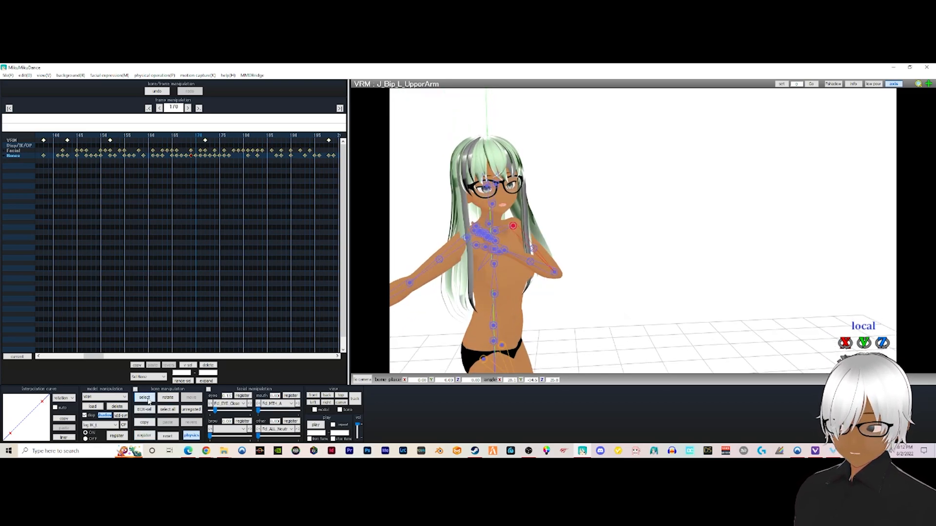
pyautogui.click(554, 273)
pyautogui.moveTo(554, 273); pyautogui.dragTo(530, 304)
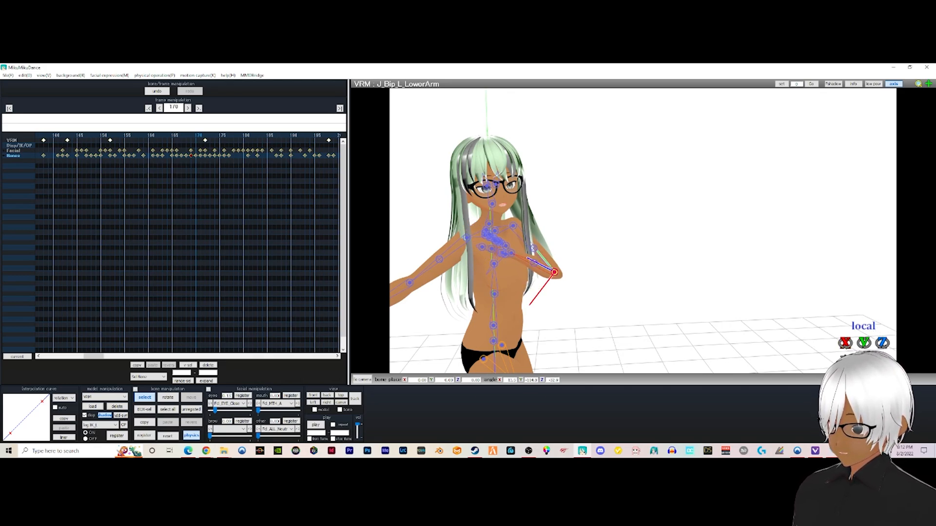
# Step through the motion to frame 188, examining the arm movement from the side and front
pyautogui.press('Right')
pyautogui.press('Right')
pyautogui.press('Right')
pyautogui.press('Right')
pyautogui.press('Right')
pyautogui.press('Right')
pyautogui.press('Right')
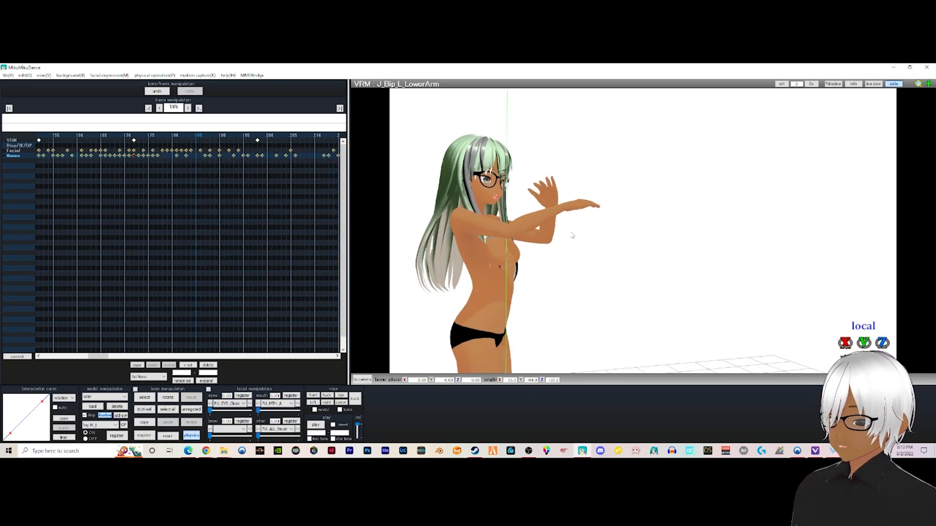
pyautogui.press('Right')
pyautogui.press('Right')
pyautogui.press('Right')
pyautogui.moveTo(578, 229); pyautogui.dragTo(458, 212, button='right')
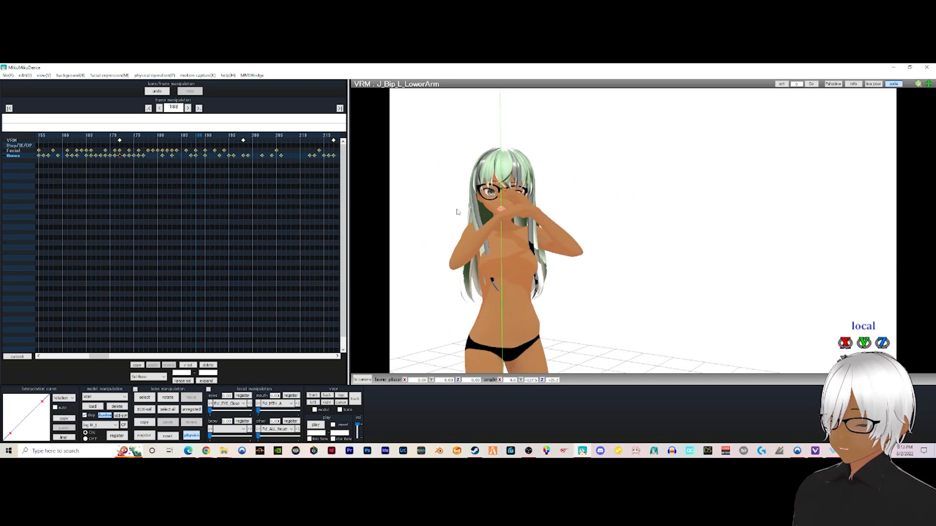
# Return the timeline to frame 0
pyautogui.moveTo(100, 357); pyautogui.dragTo(51, 357)
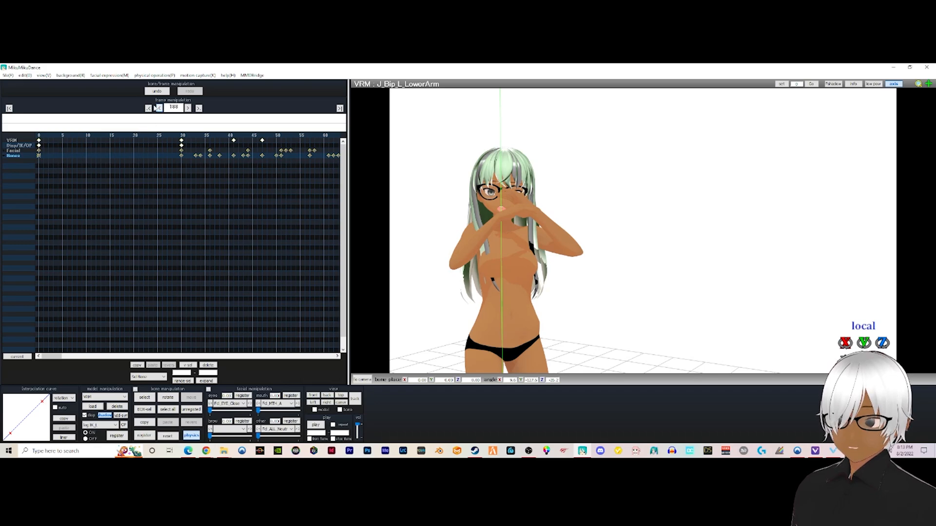
pyautogui.click(148, 109)
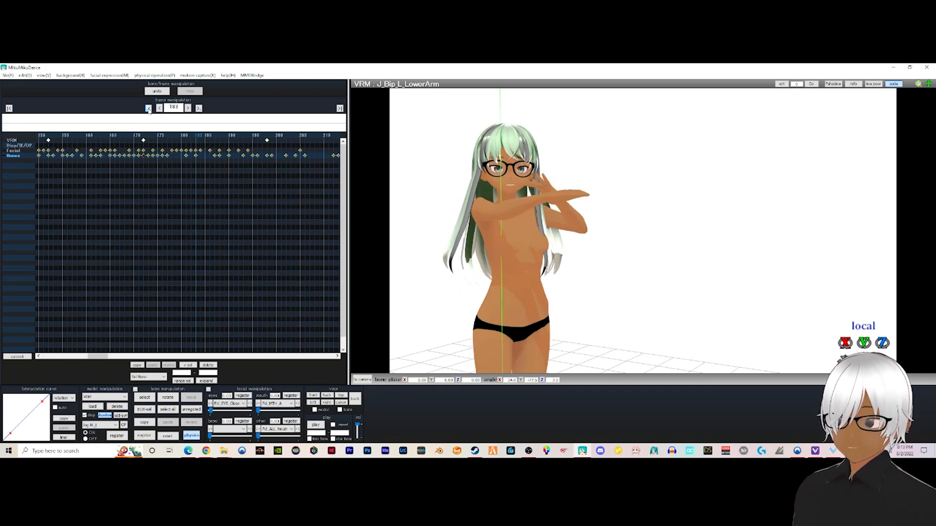
pyautogui.click(8, 108)
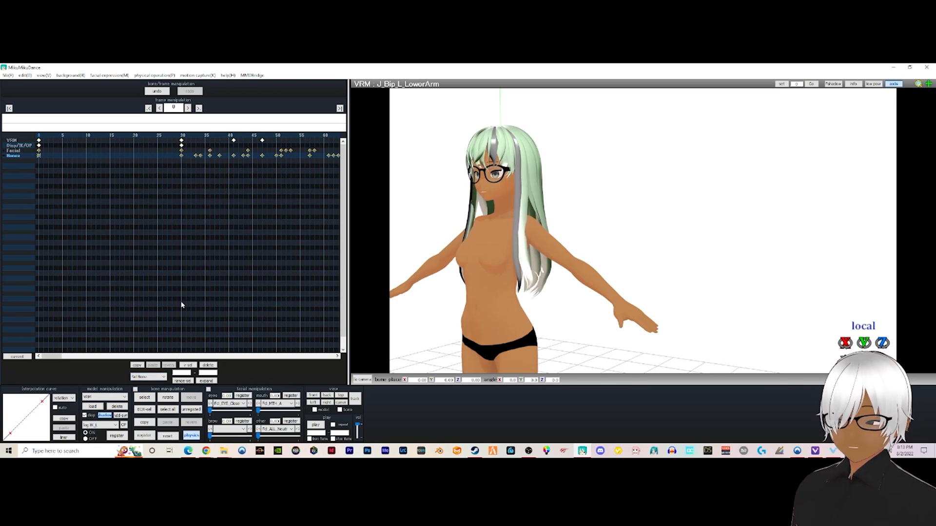
# Select all of the model's bone frames, facial frames, and disp/IK/OP frames
pyautogui.click(25, 75)
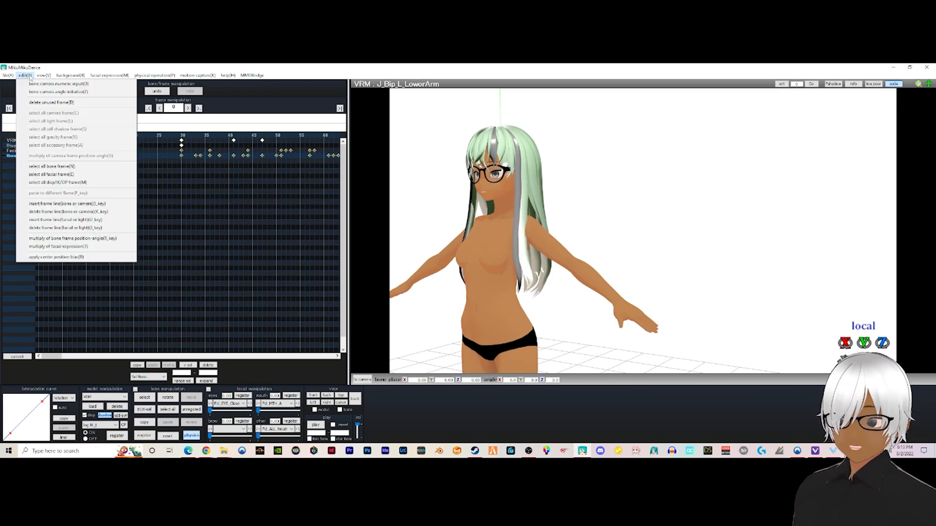
pyautogui.click(8, 75)
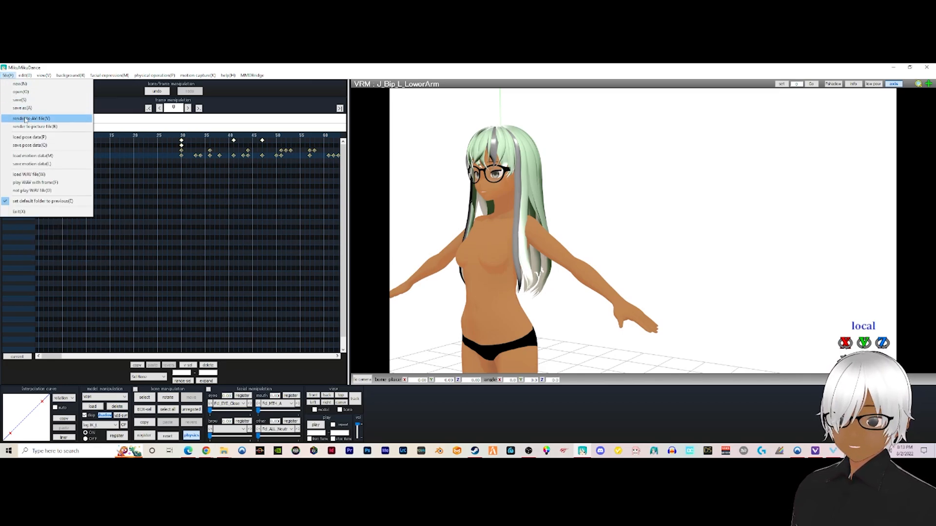
pyautogui.click(27, 76)
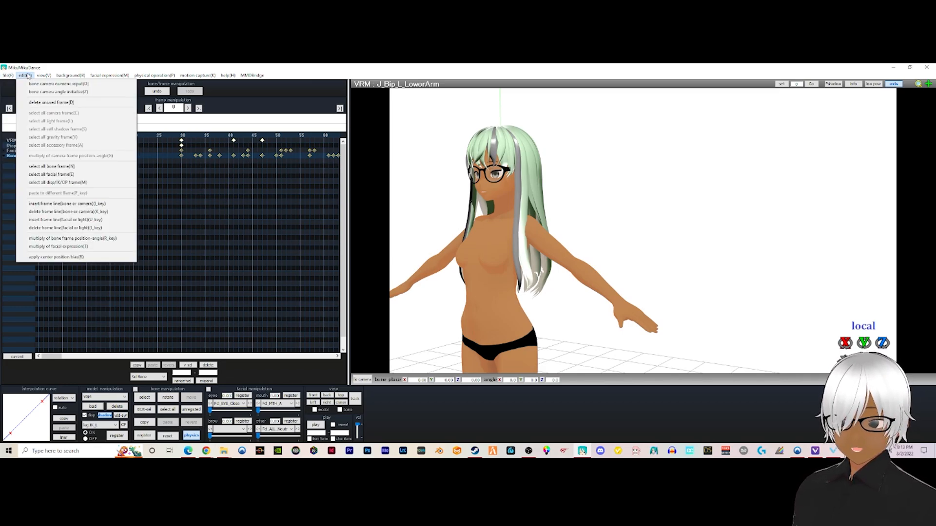
pyautogui.click(28, 77)
pyautogui.click(28, 77)
pyautogui.click(51, 166)
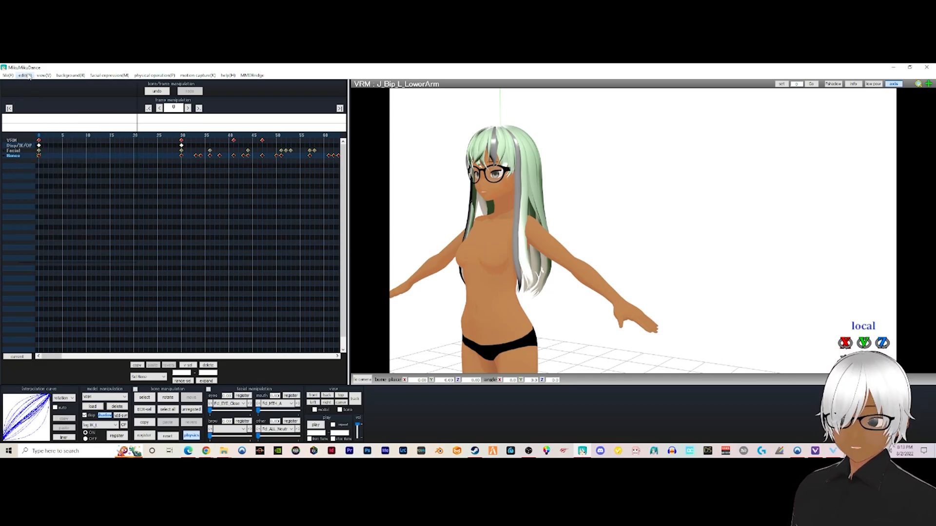
pyautogui.click(28, 77)
pyautogui.click(53, 174)
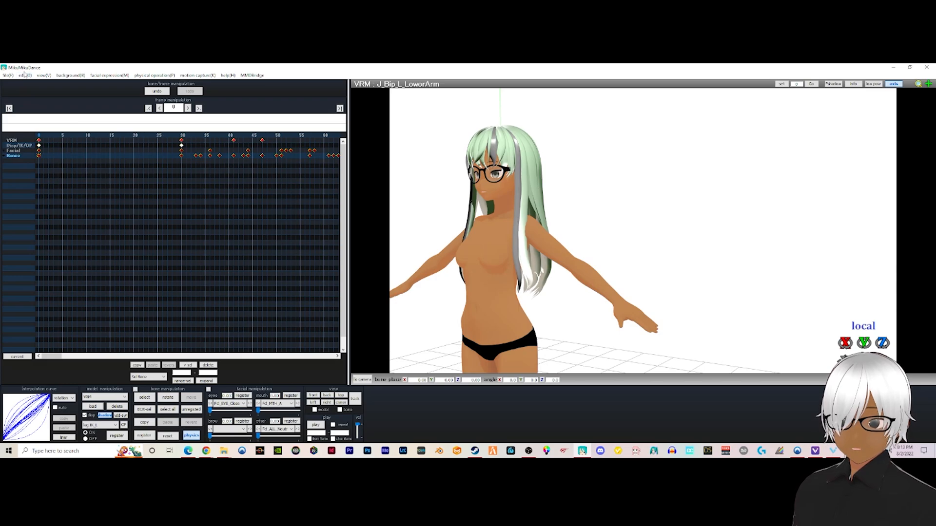
pyautogui.click(25, 76)
pyautogui.click(38, 182)
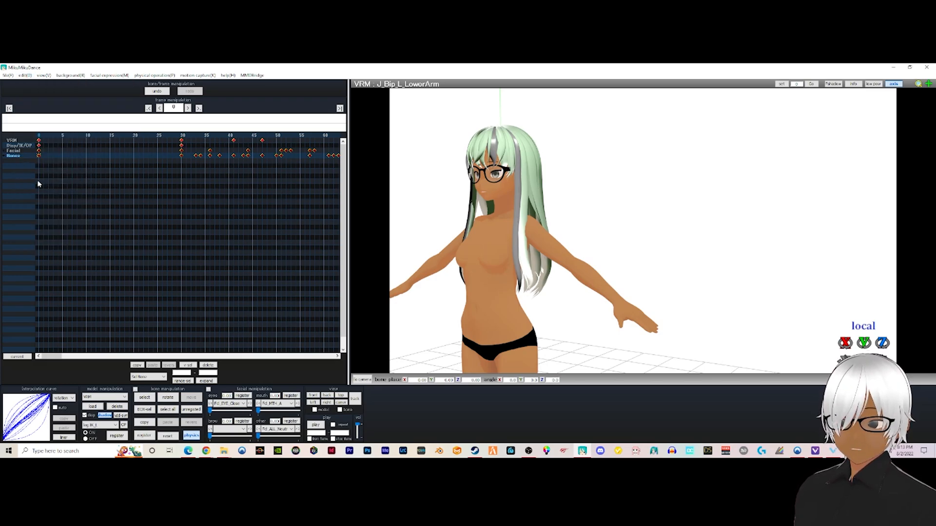
# Open the save dialog for the selected motion data, examine the VMD files in the folder, and cancel
pyautogui.click(8, 76)
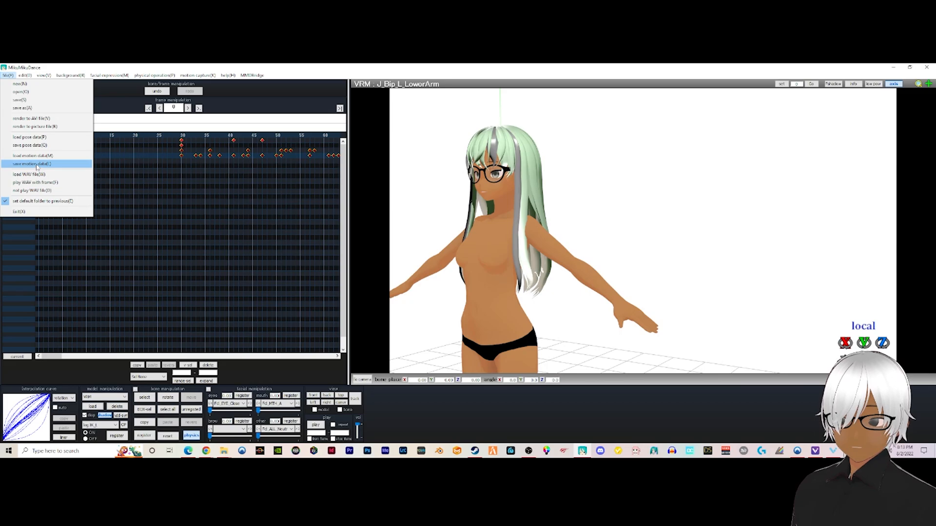
pyautogui.click(38, 166)
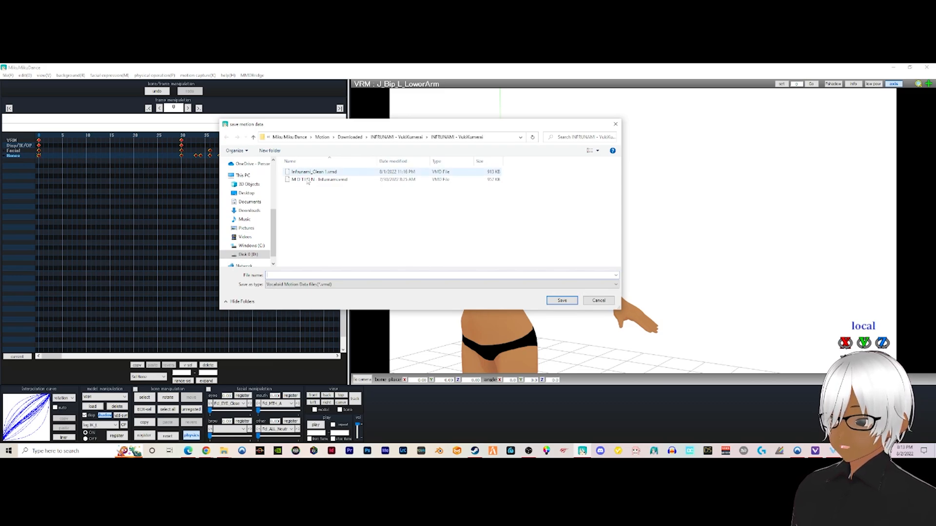
pyautogui.click(499, 137)
pyautogui.click(467, 214)
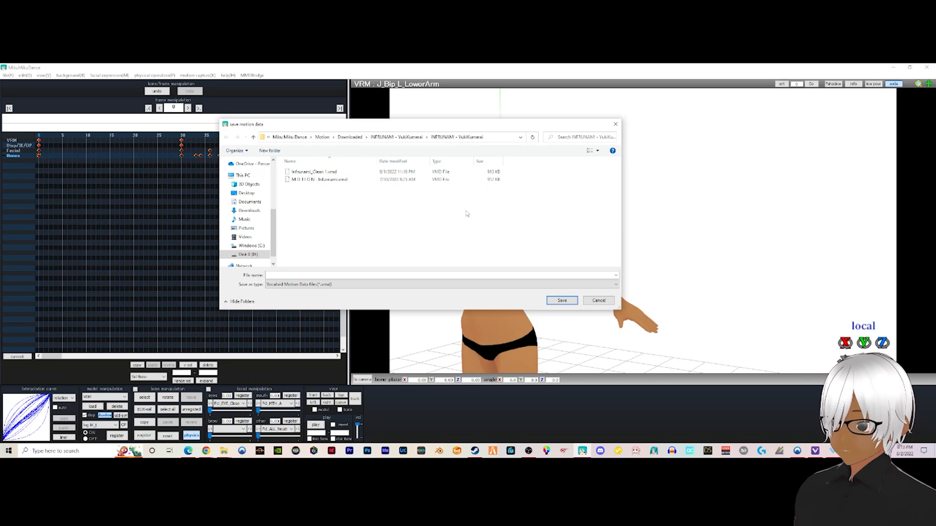
pyautogui.click(599, 300)
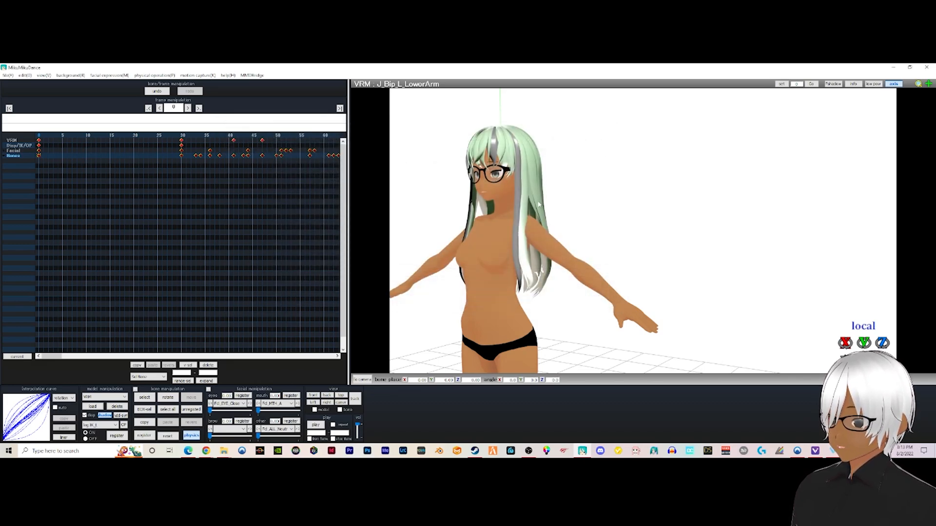
# Examine the full model at frame 0 from several angles, ending with a front view of the whole body
pyautogui.scroll(-5, 539, 204)
pyautogui.moveTo(539, 204); pyautogui.dragTo(536, 160, button='middle')
pyautogui.moveTo(536, 160)
pyautogui.mouseDown(button='right')
pyautogui.moveTo(556, 165)
pyautogui.moveTo(526, 156)
pyautogui.mouseUp(button='right')
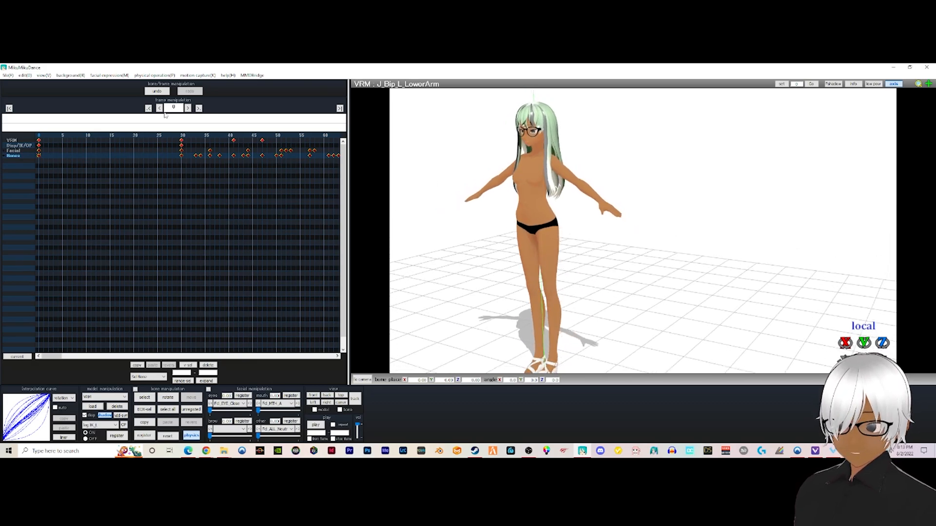
pyautogui.moveTo(479, 161); pyautogui.dragTo(502, 145, button='right')
pyautogui.moveTo(501, 145); pyautogui.dragTo(493, 165, button='middle')
pyautogui.scroll(2, 494, 165)
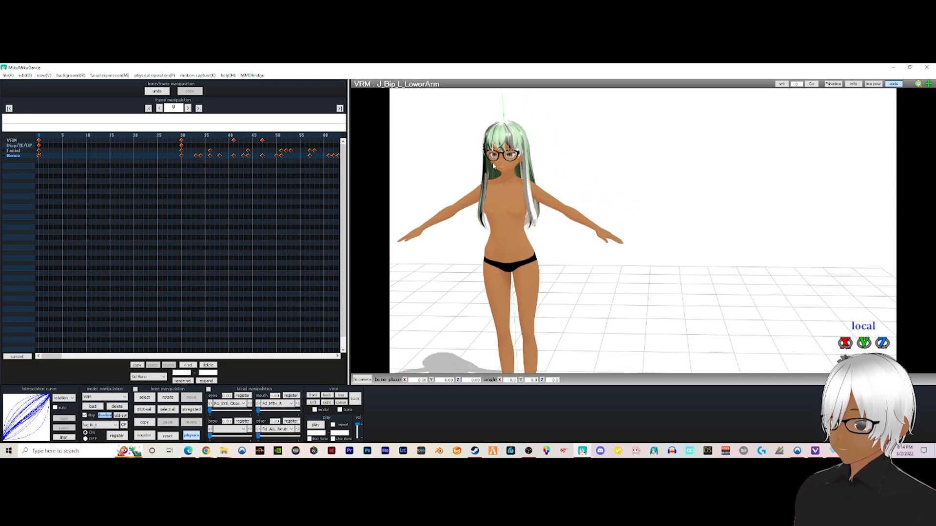
pyautogui.moveTo(494, 163); pyautogui.dragTo(520, 162, button='right')
pyautogui.moveTo(553, 188)
pyautogui.mouseDown(button='right')
pyautogui.moveTo(529, 169)
pyautogui.moveTo(552, 180)
pyautogui.mouseUp(button='right')
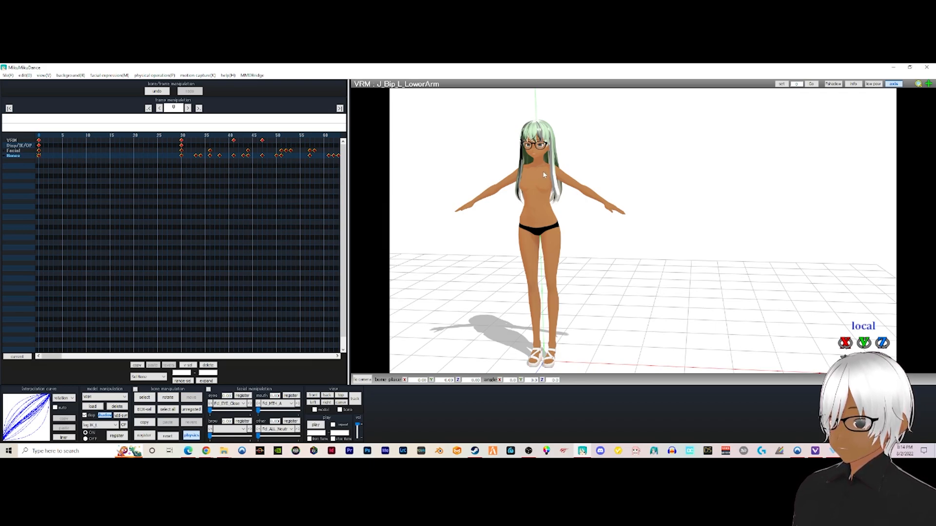
# Start a new empty project, discarding the current scene
pyautogui.click(252, 76)
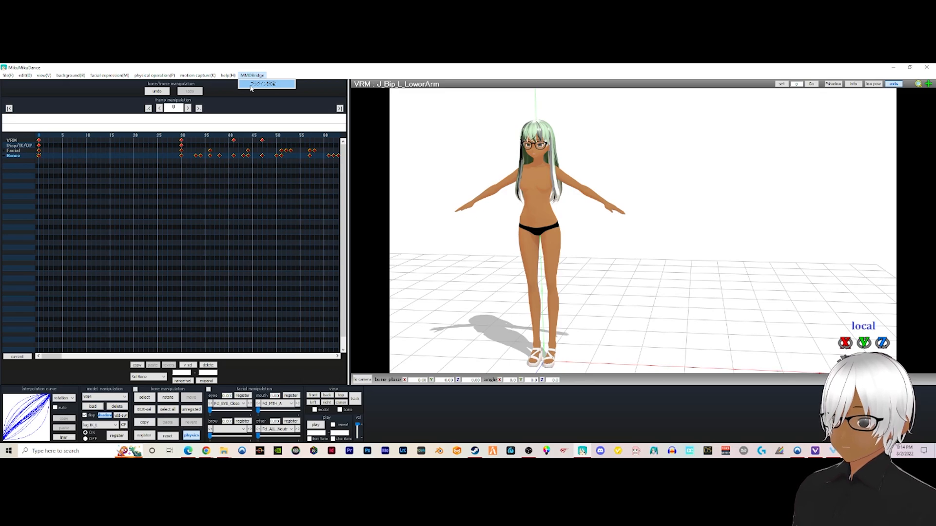
pyautogui.click(439, 144)
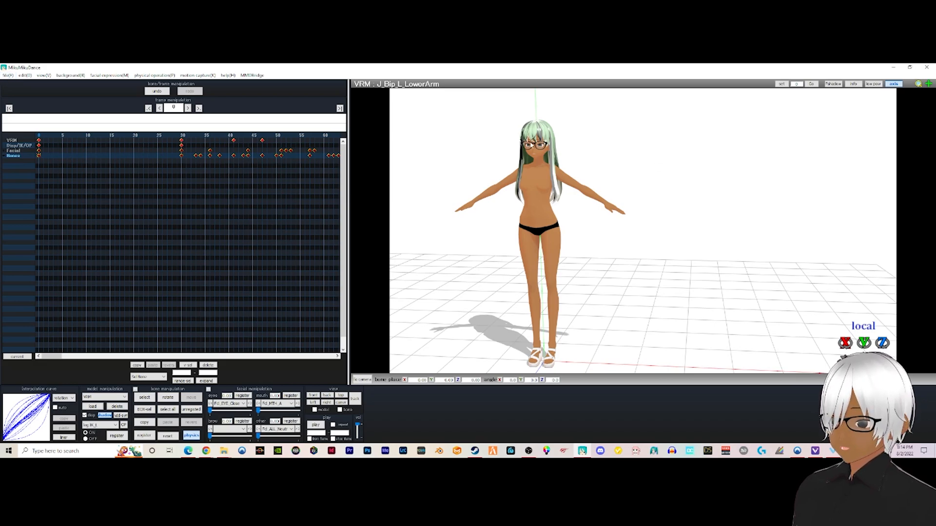
pyautogui.click(8, 75)
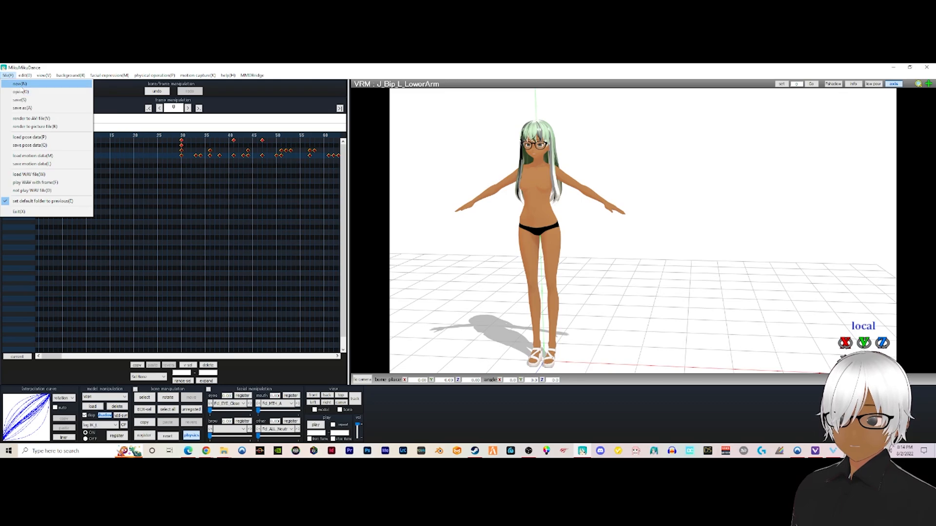
pyautogui.click(20, 84)
pyautogui.click(460, 283)
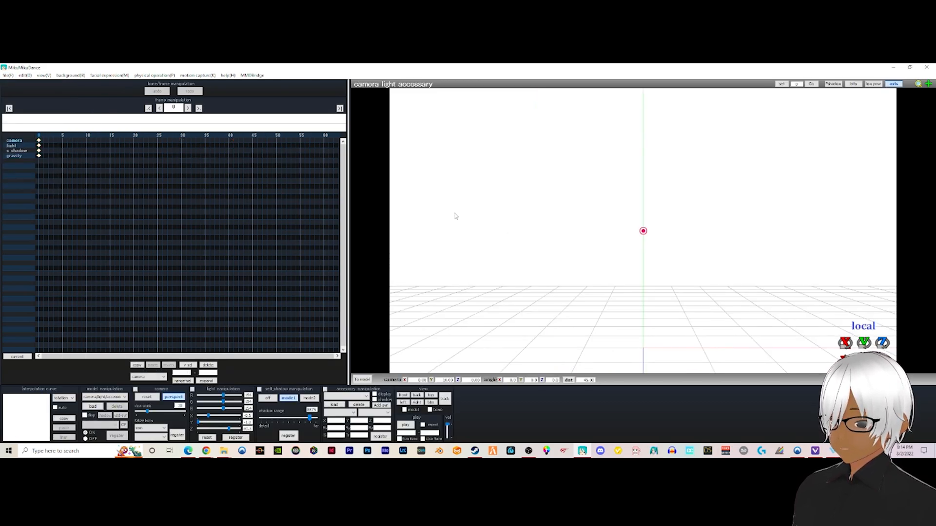
# Load the Luna_Hair_Edit.pmx model and accept its model information
pyautogui.click(92, 407)
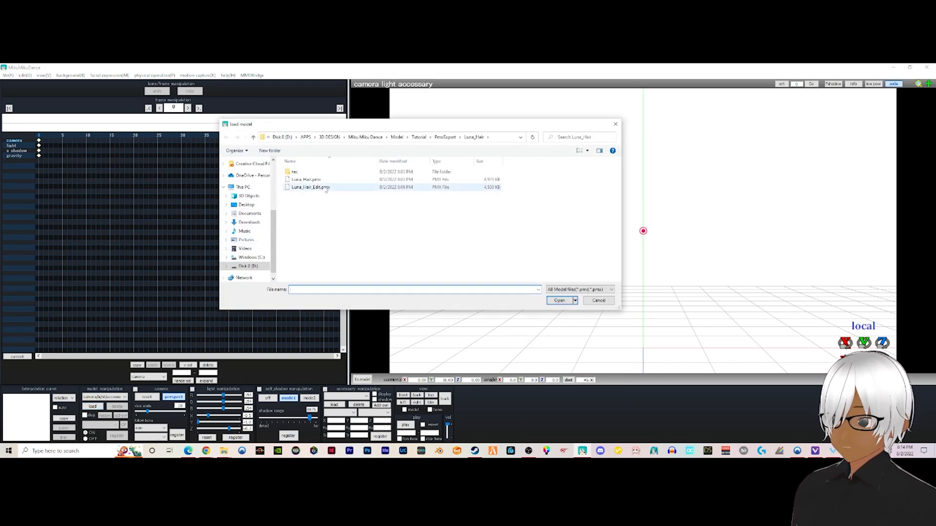
pyautogui.click(321, 180)
pyautogui.click(320, 188)
pyautogui.click(566, 302)
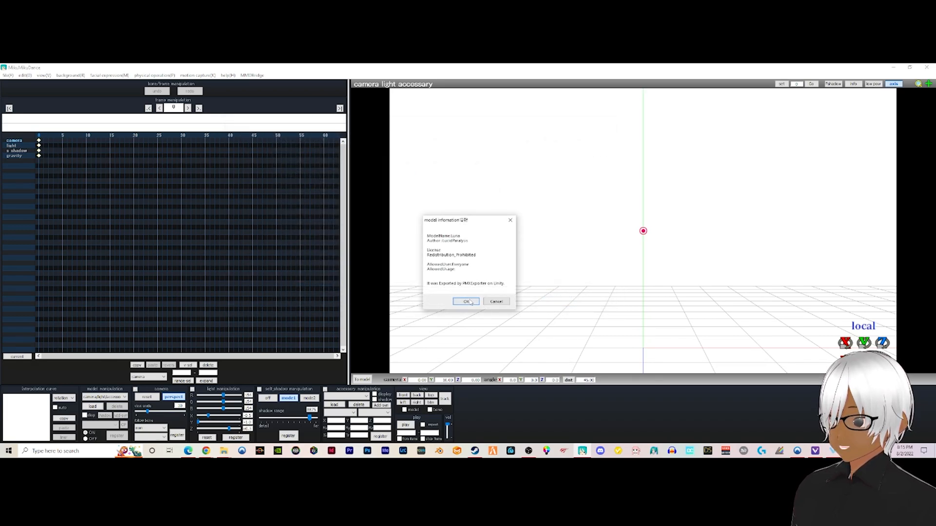
pyautogui.click(467, 301)
pyautogui.scroll(-5, 597, 215)
pyautogui.moveTo(596, 215); pyautogui.dragTo(478, 266, button='middle')
pyautogui.scroll(2, 524, 233)
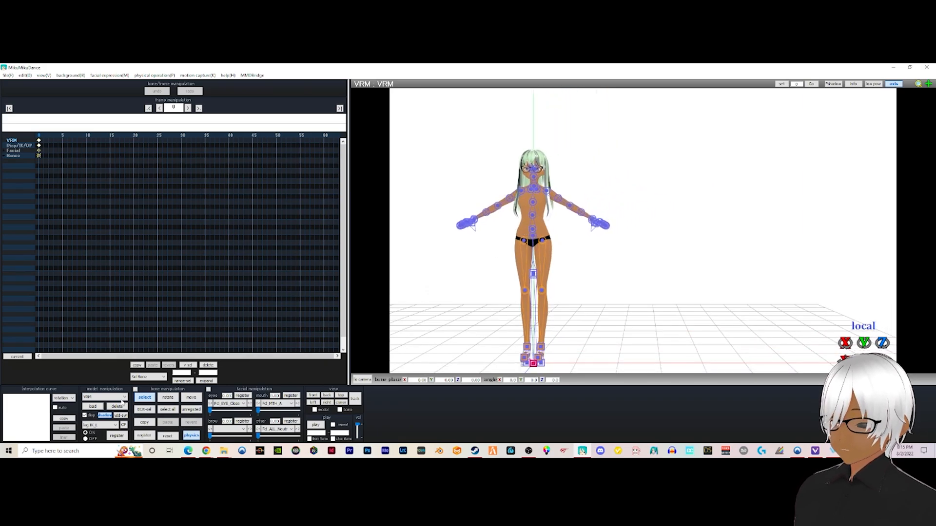
# Load the cleaned motion file Infrunami_Clean 1.vmd onto the model and deselect its keyframes
pyautogui.click(39, 137)
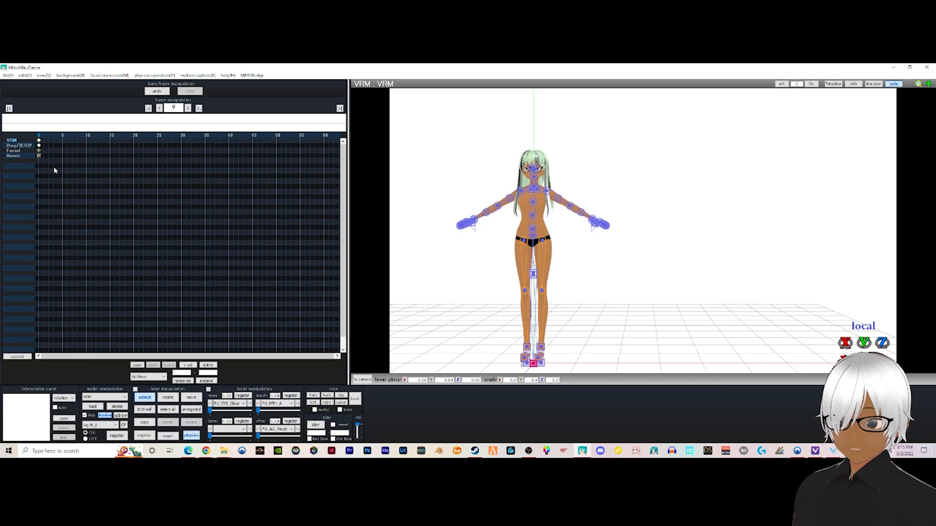
pyautogui.click(11, 77)
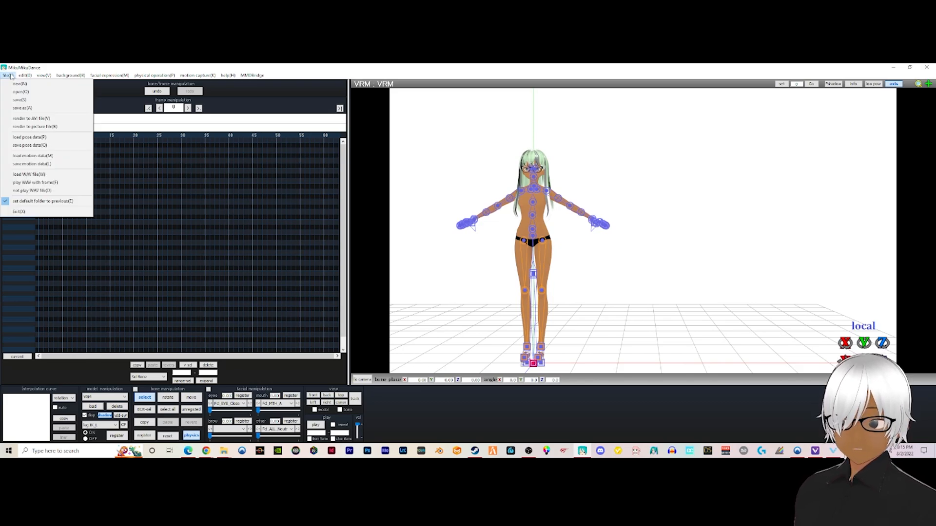
pyautogui.click(24, 158)
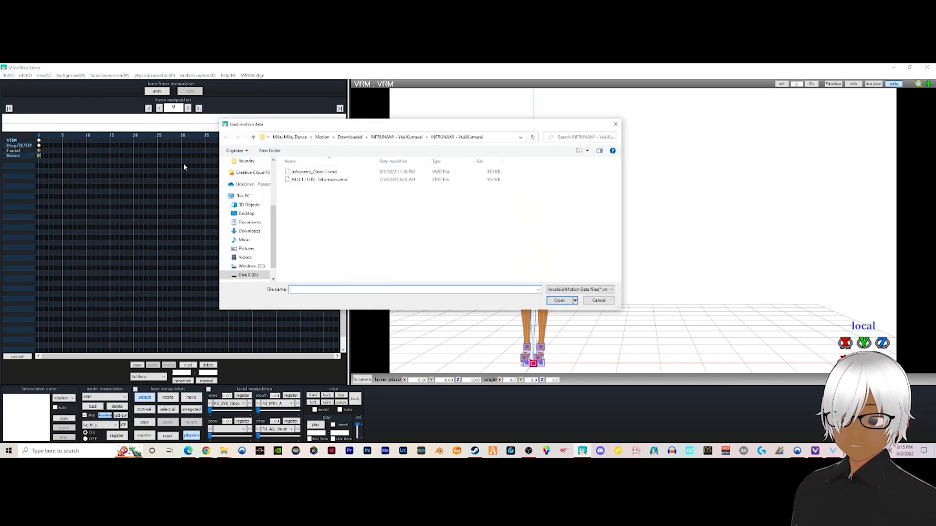
pyautogui.click(323, 173)
pyautogui.click(560, 301)
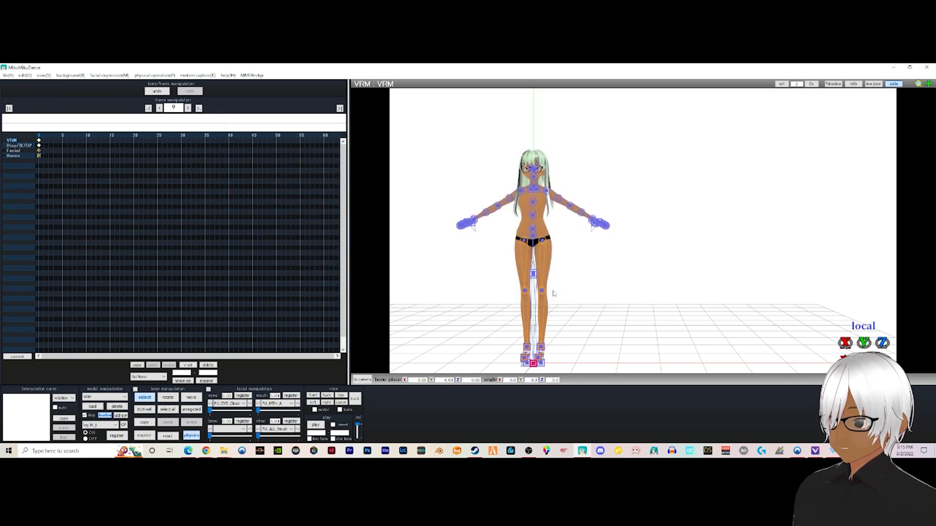
pyautogui.moveTo(477, 165)
pyautogui.mouseDown(button='right')
pyautogui.moveTo(462, 177)
pyautogui.moveTo(487, 171)
pyautogui.mouseUp(button='right')
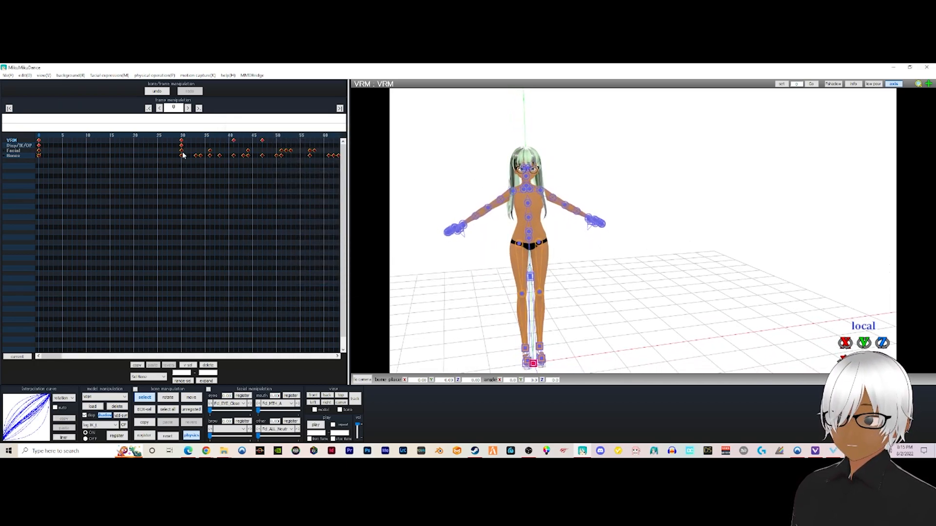
pyautogui.click(187, 177)
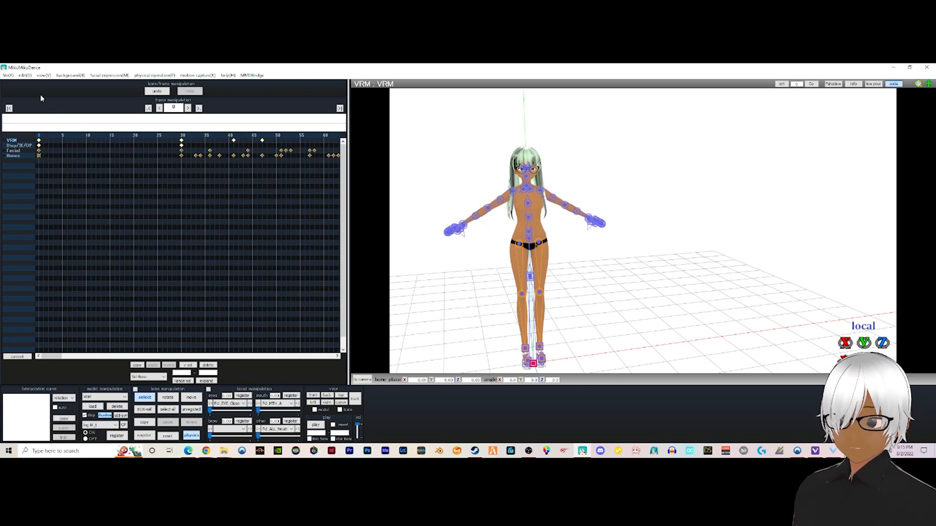
# Examine the script execution options in the MMDBridge plugin settings and close them without changes
pyautogui.click(250, 76)
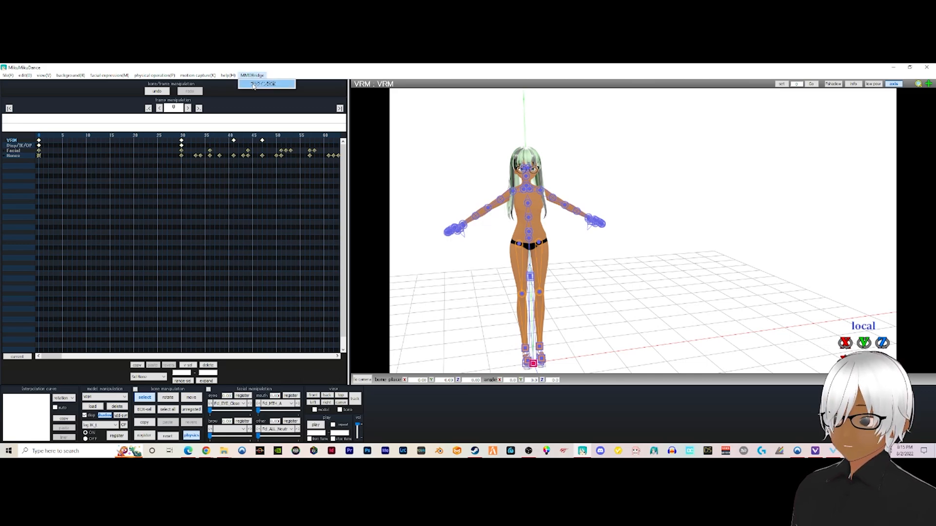
pyautogui.click(263, 83)
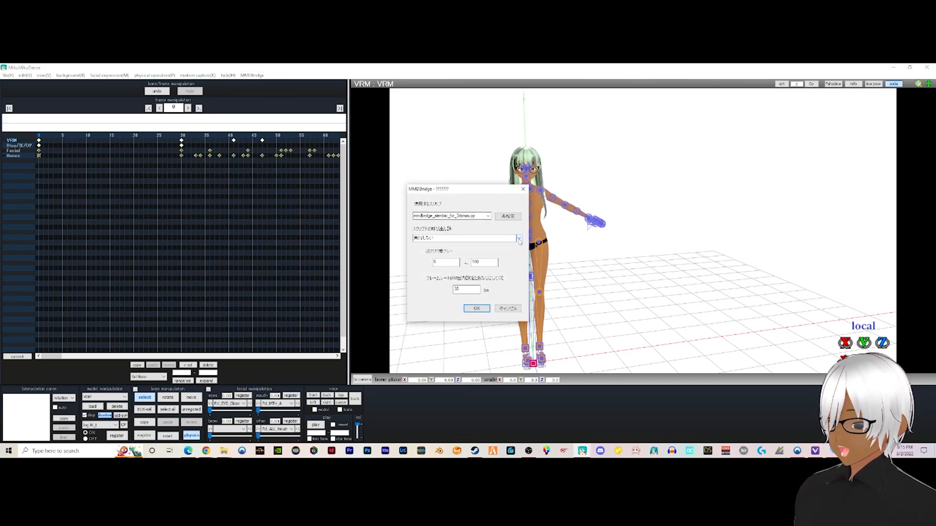
pyautogui.click(519, 238)
pyautogui.click(519, 239)
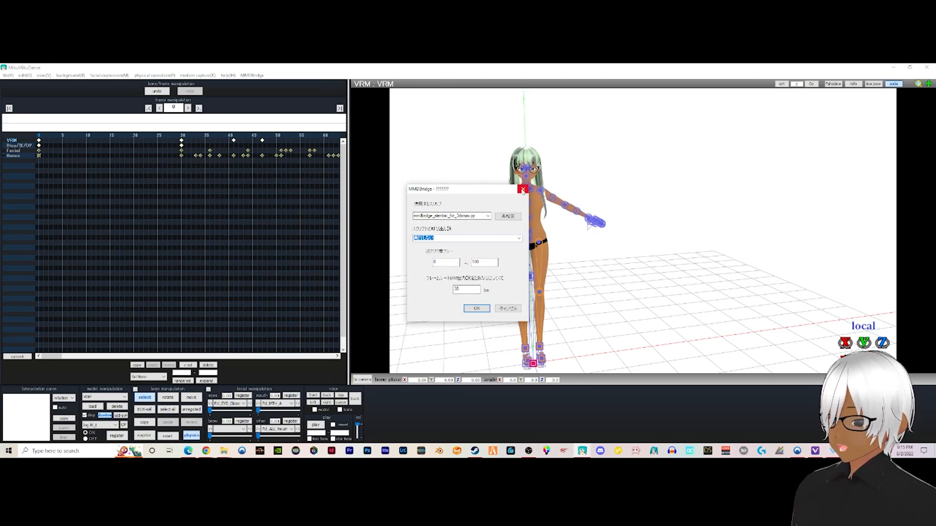
pyautogui.click(523, 190)
# Check where the motion's keyframes end and choose the mmdbridge_alembic_for_blender.py script in the MMDBridge plugin settings
pyautogui.moveTo(52, 357); pyautogui.dragTo(331, 353)
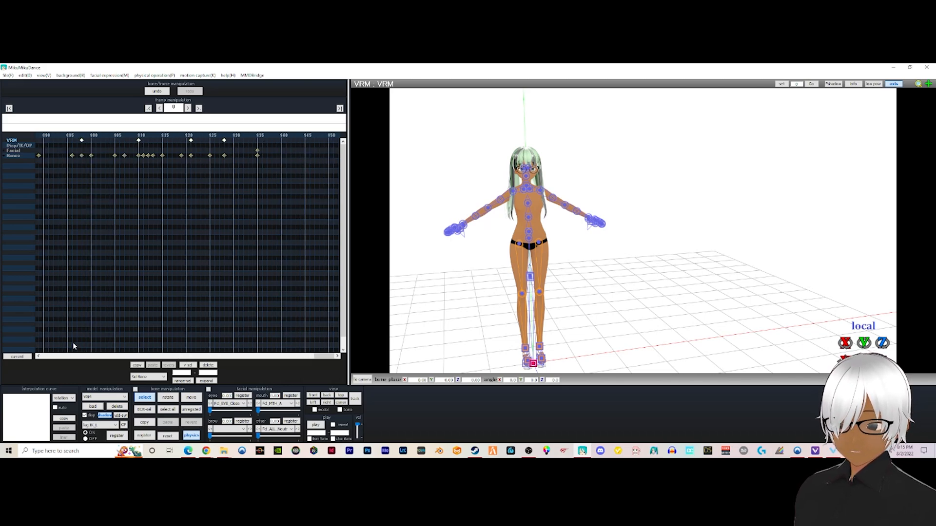
pyautogui.moveTo(325, 356); pyautogui.dragTo(51, 357)
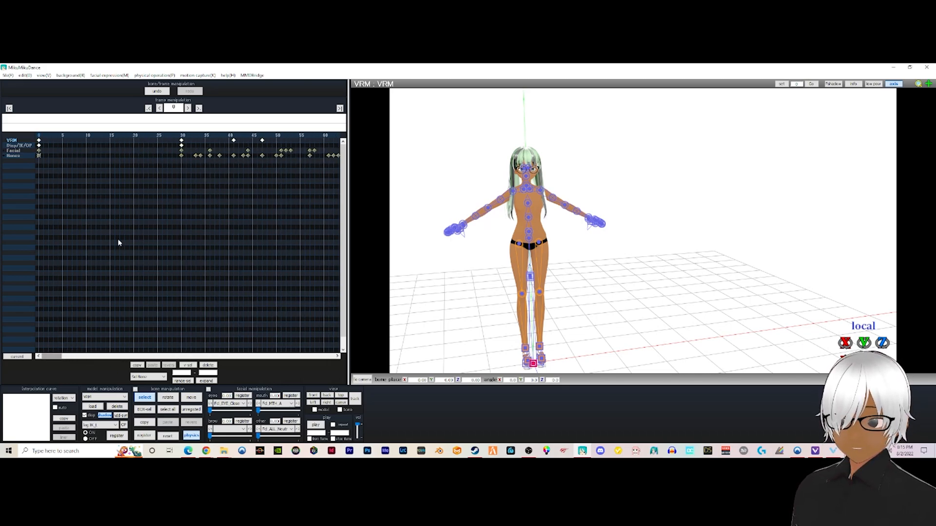
pyautogui.click(248, 76)
pyautogui.click(258, 87)
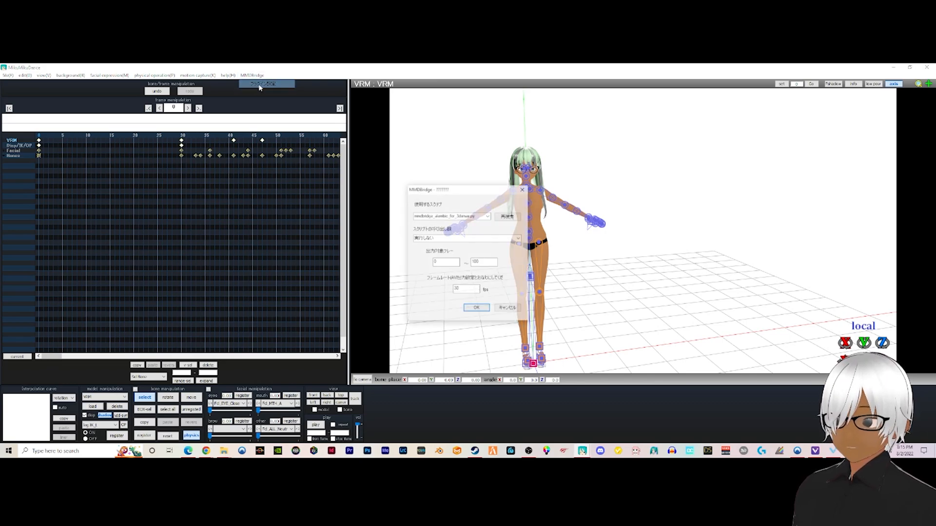
pyautogui.click(488, 217)
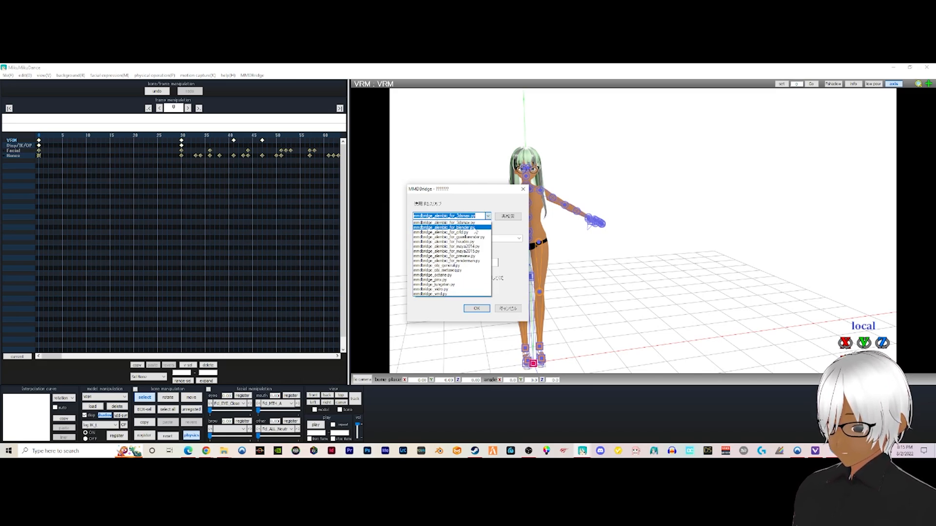
pyautogui.click(476, 228)
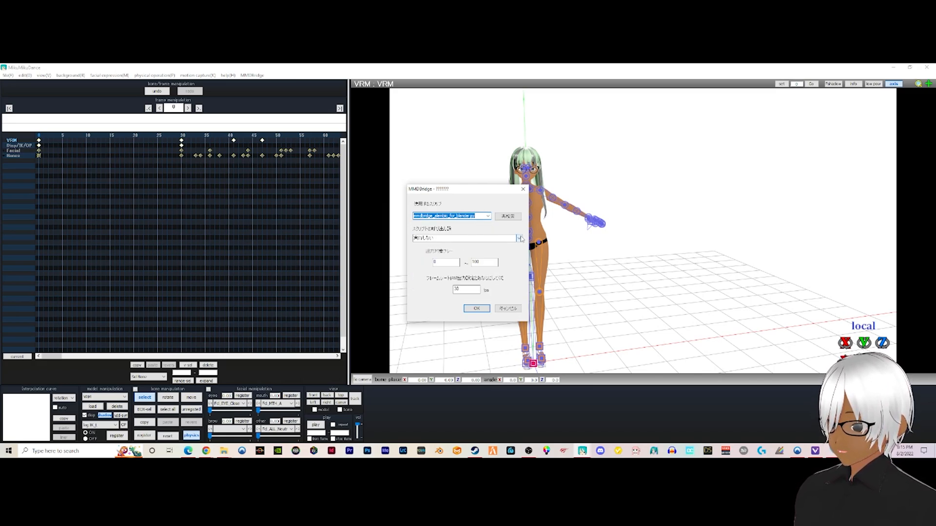
# Enable execution of the MMDBridge script, set the export end frame to 950, and apply the settings
pyautogui.click(519, 238)
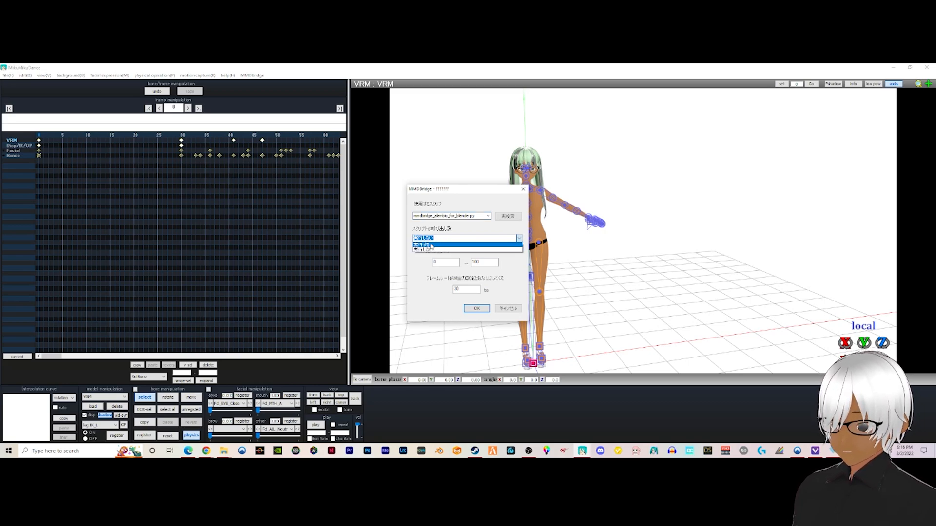
pyautogui.click(431, 247)
pyautogui.moveTo(486, 263); pyautogui.dragTo(460, 264)
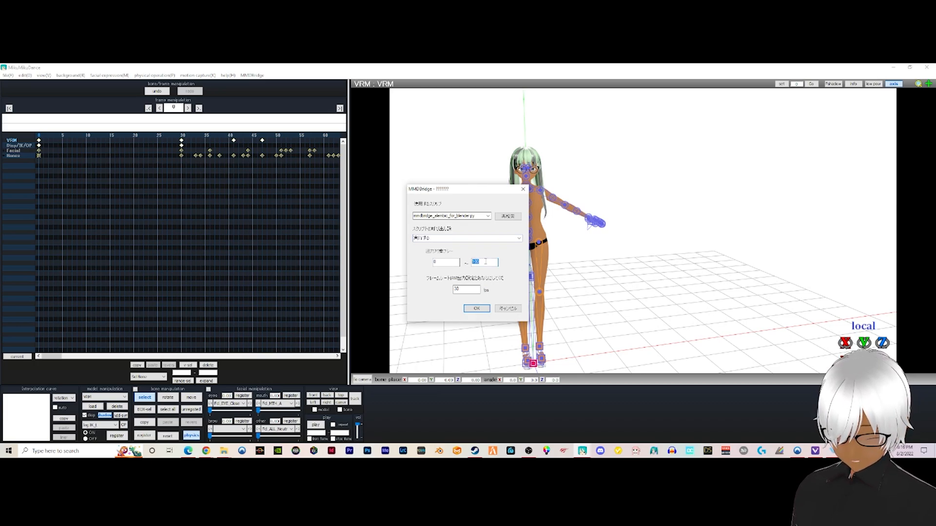
pyautogui.write('950')
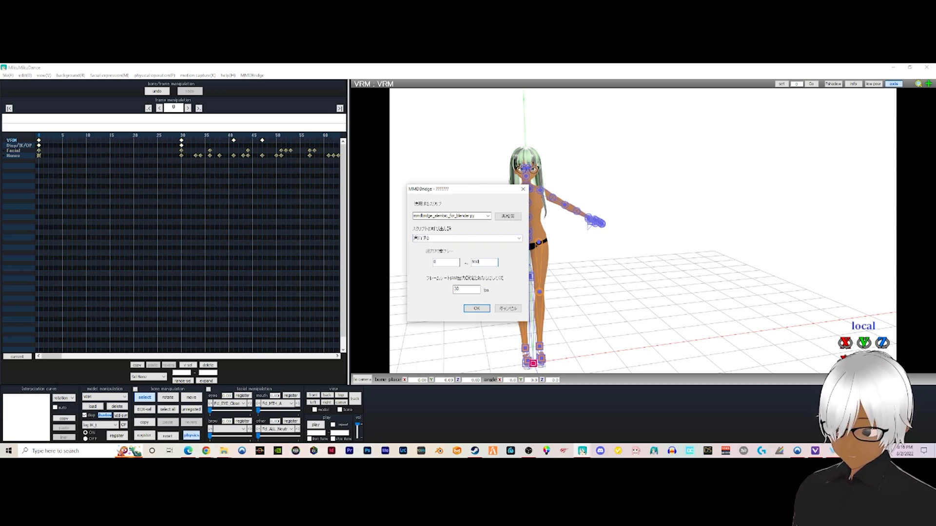
pyautogui.click(477, 309)
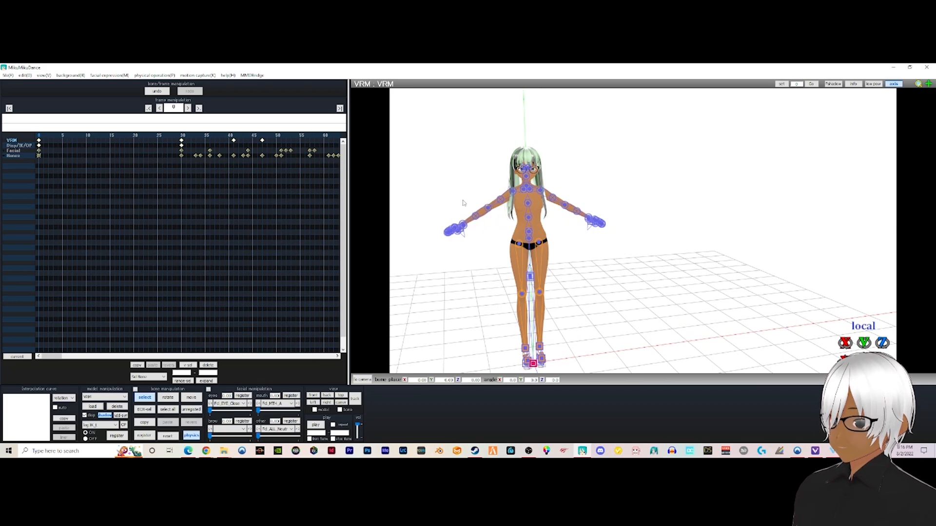
# Turn off bone selection mode and render the animation to an AVI file named Delete over the specified recording range
pyautogui.click(145, 398)
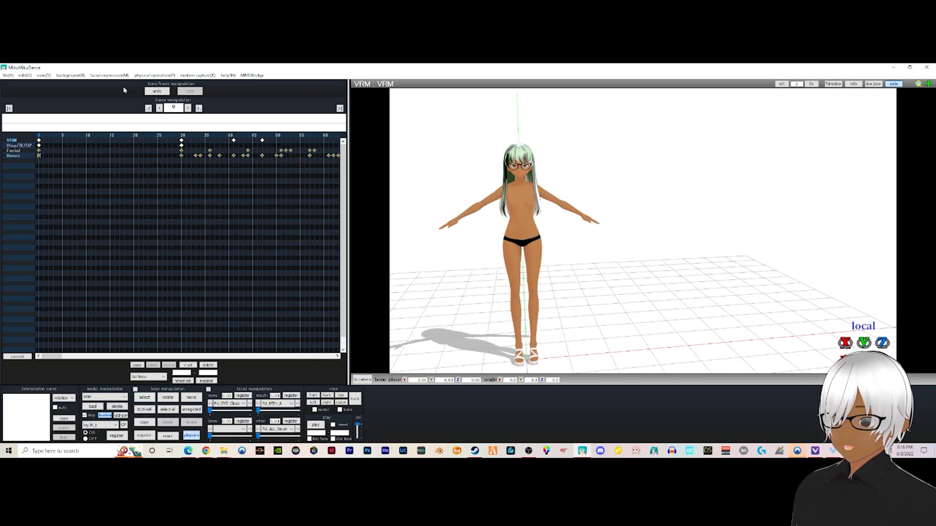
pyautogui.click(8, 75)
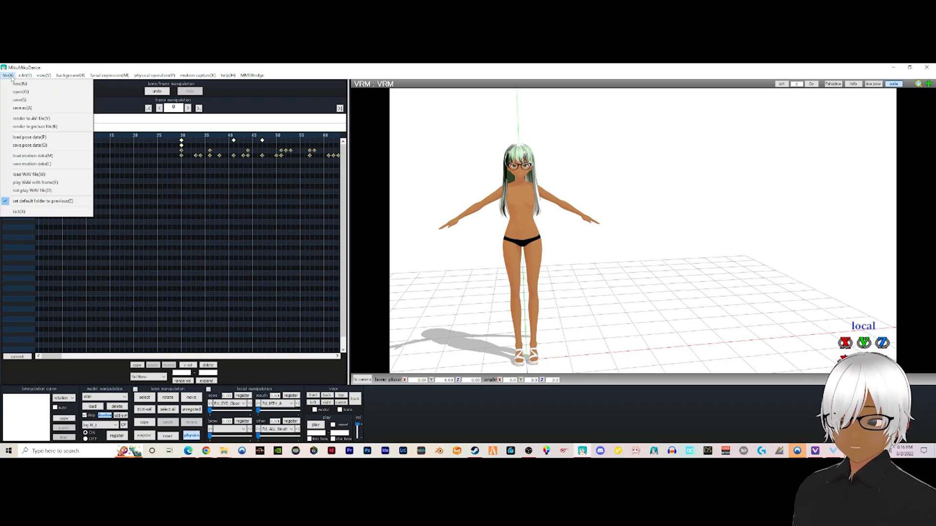
pyautogui.click(35, 120)
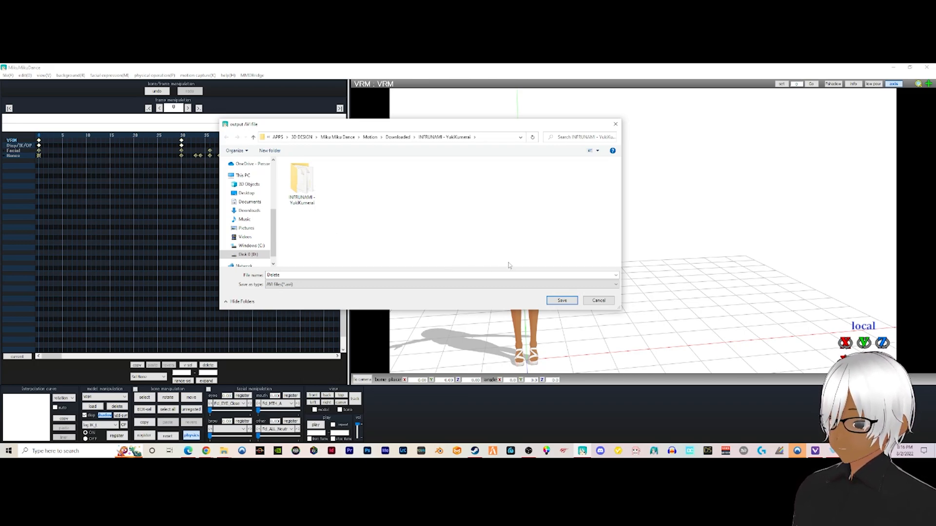
pyautogui.click(563, 301)
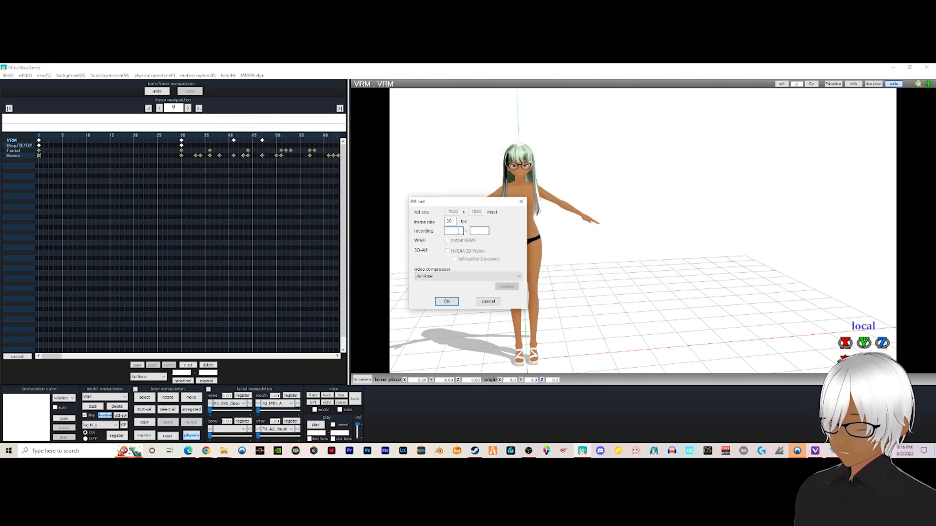
pyautogui.click(482, 231)
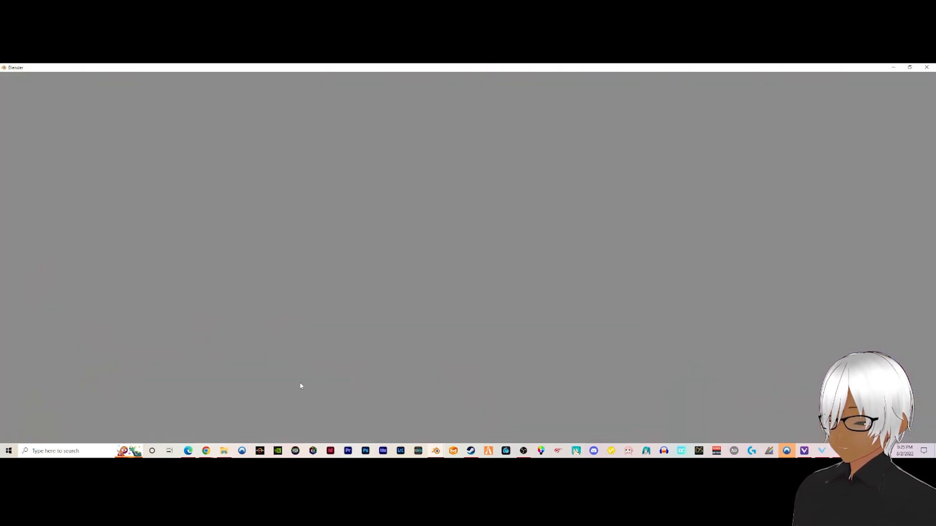
# In File Explorer, select and copy all exported files from MMDBridge's out folder
pyautogui.click(222, 453)
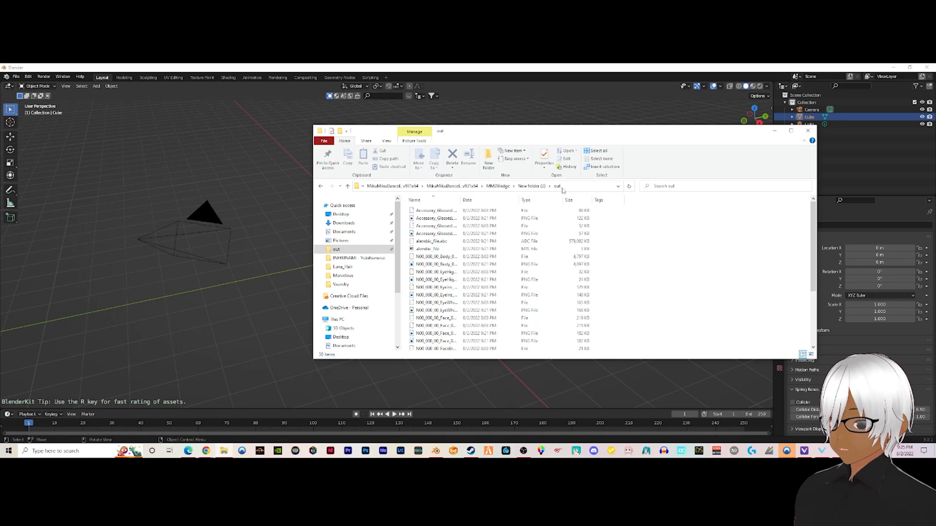
pyautogui.scroll(-4, 639, 225)
pyautogui.scroll(4, 642, 224)
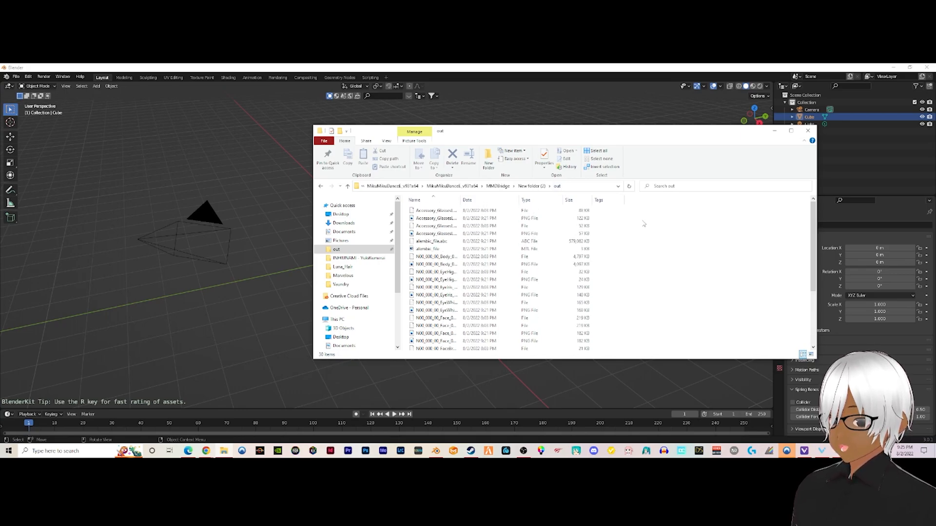
pyautogui.moveTo(635, 213); pyautogui.dragTo(445, 346)
pyautogui.rightClick(452, 248)
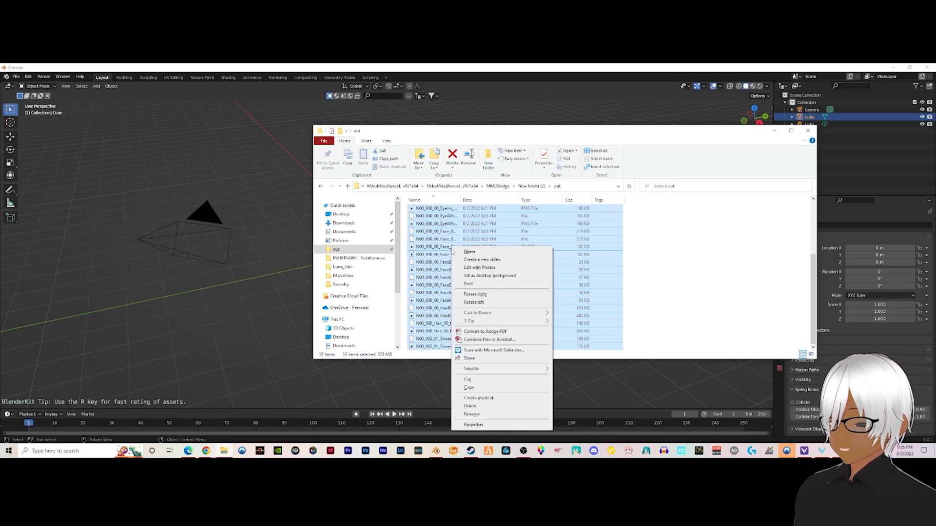
pyautogui.click(481, 388)
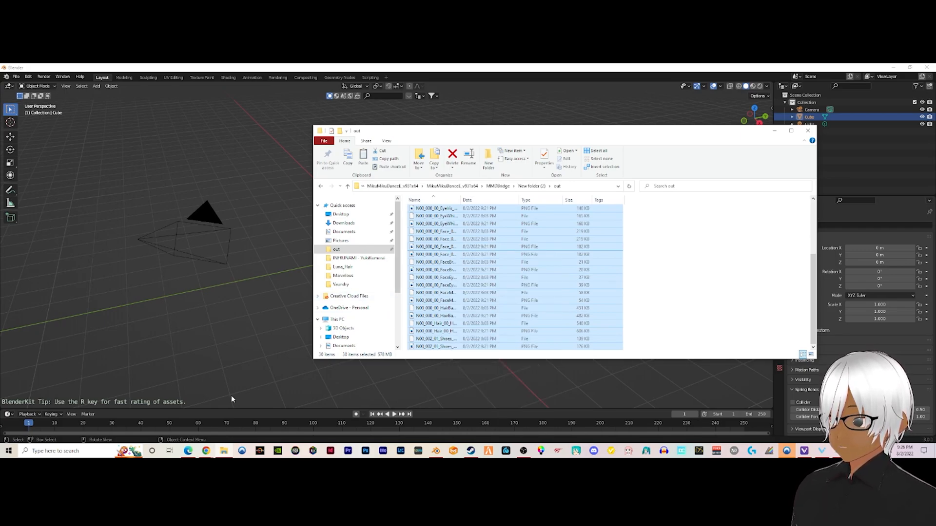
# In the project's Blender Alembic folder, create a folder named From MMD and paste the copied export files into it
pyautogui.rightClick(222, 452)
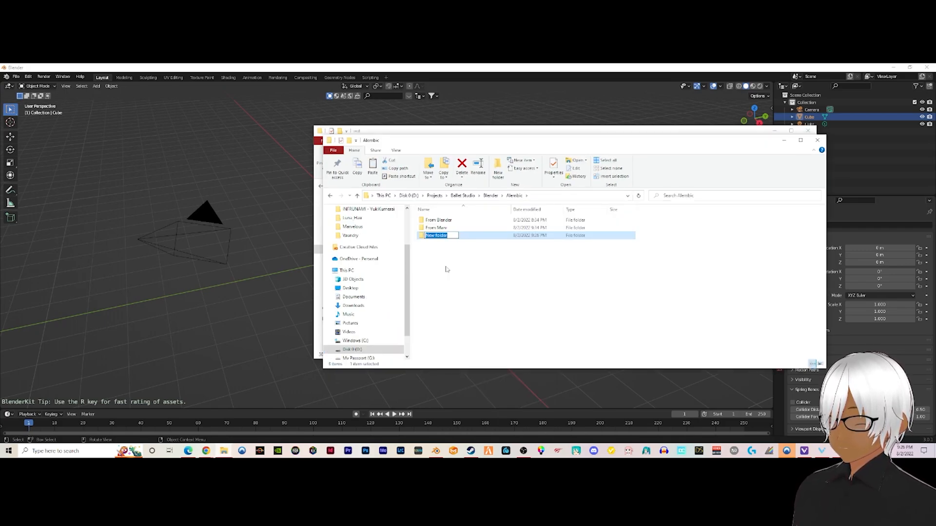
pyautogui.write('F')
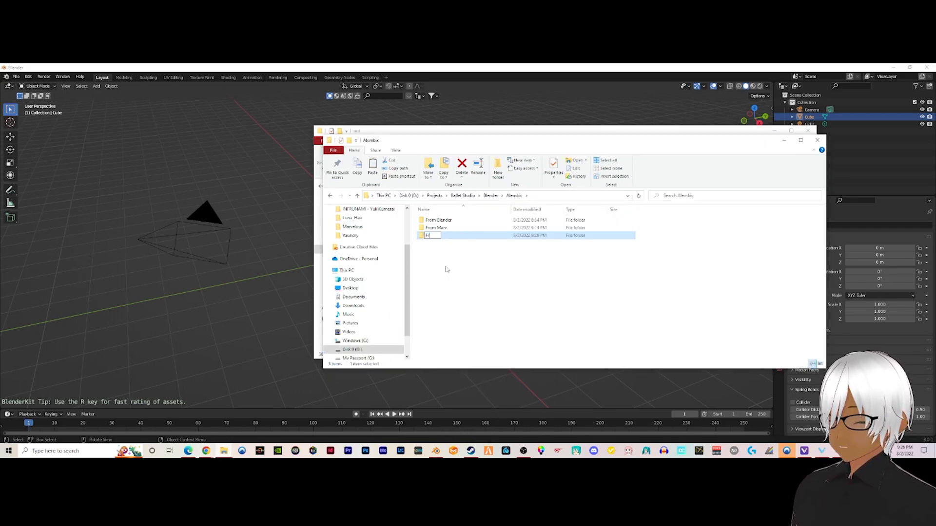
pyautogui.write('rom MMD')
pyautogui.press('Return')
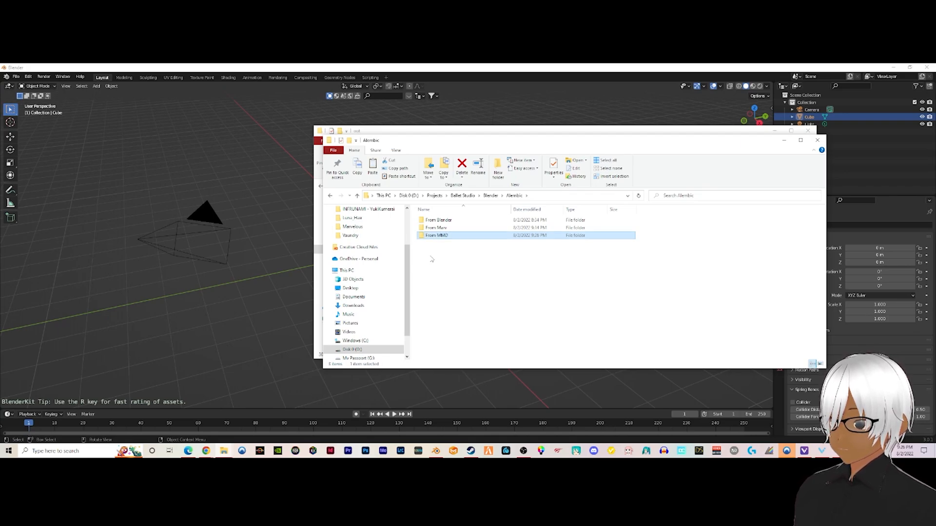
pyautogui.doubleClick(448, 237)
pyautogui.rightClick(441, 227)
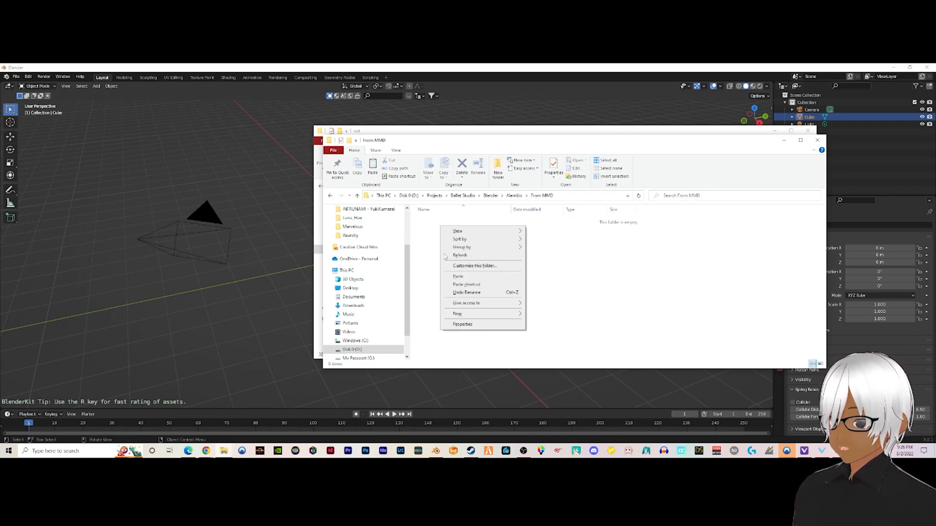
pyautogui.click(458, 277)
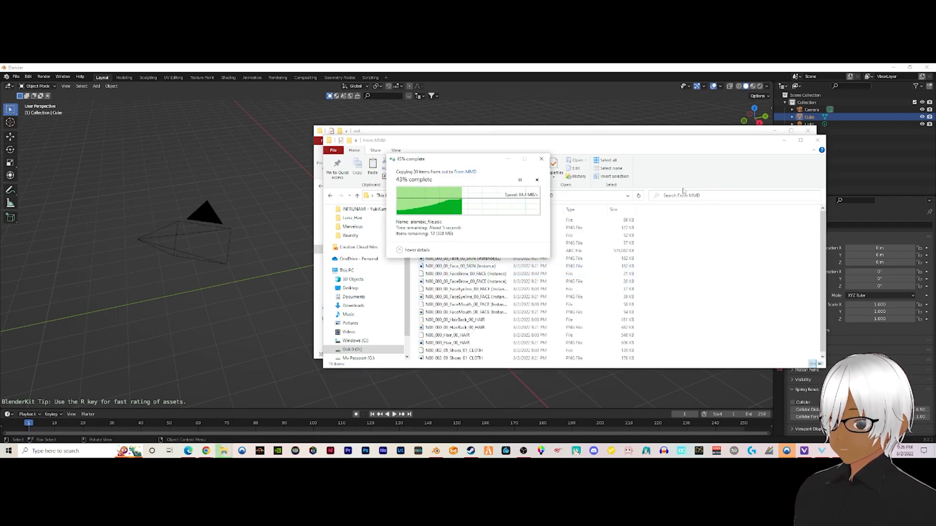
# Delete all the exported files from MMDBridge's out folder and close that folder's window
pyautogui.moveTo(607, 144); pyautogui.dragTo(385, 148)
pyautogui.click(643, 222)
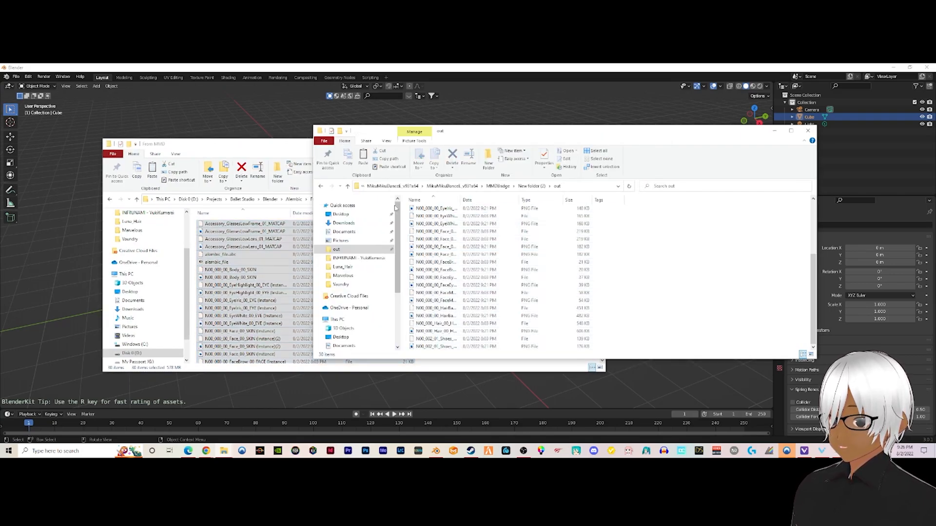
pyautogui.scroll(4, 643, 215)
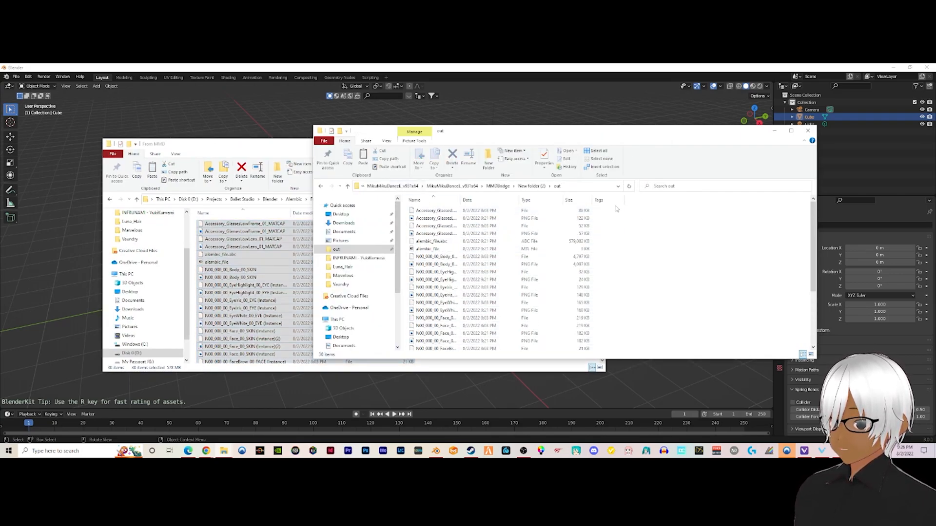
pyautogui.moveTo(657, 211); pyautogui.dragTo(496, 376)
pyautogui.rightClick(499, 271)
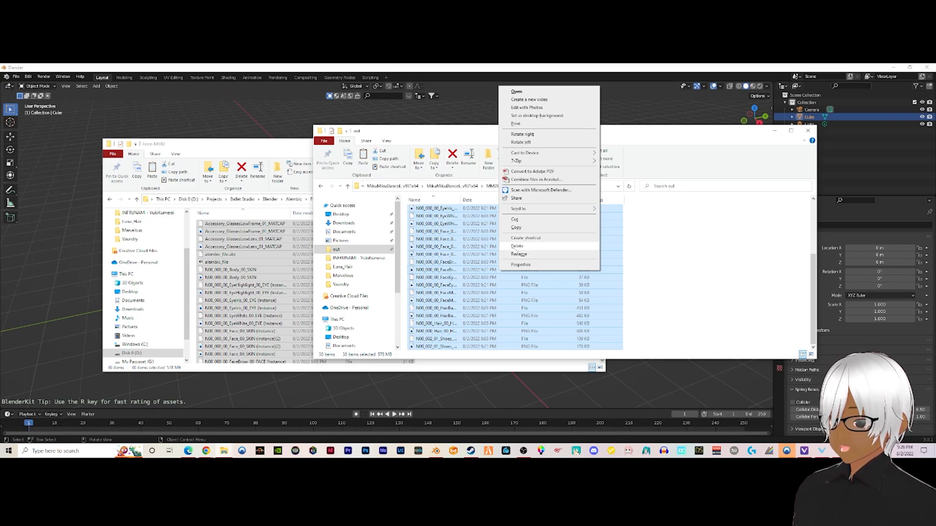
pyautogui.click(516, 247)
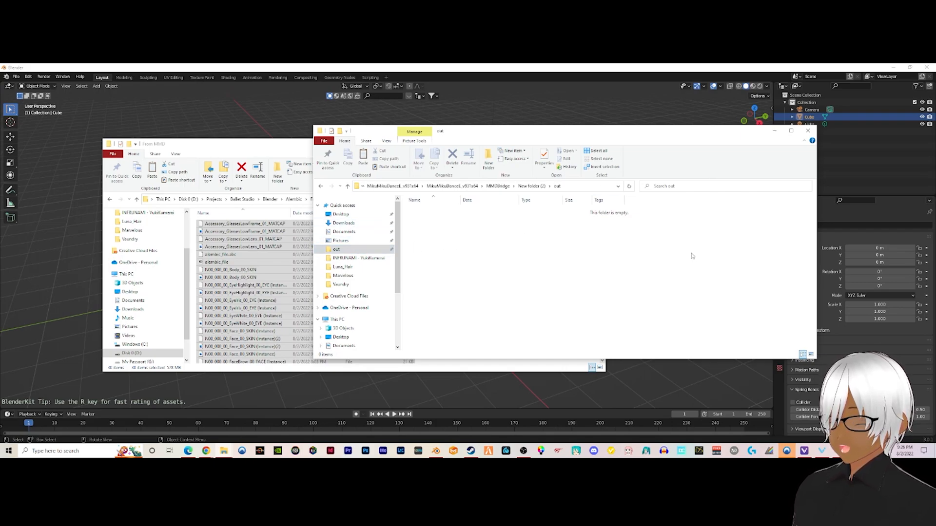
pyautogui.click(809, 132)
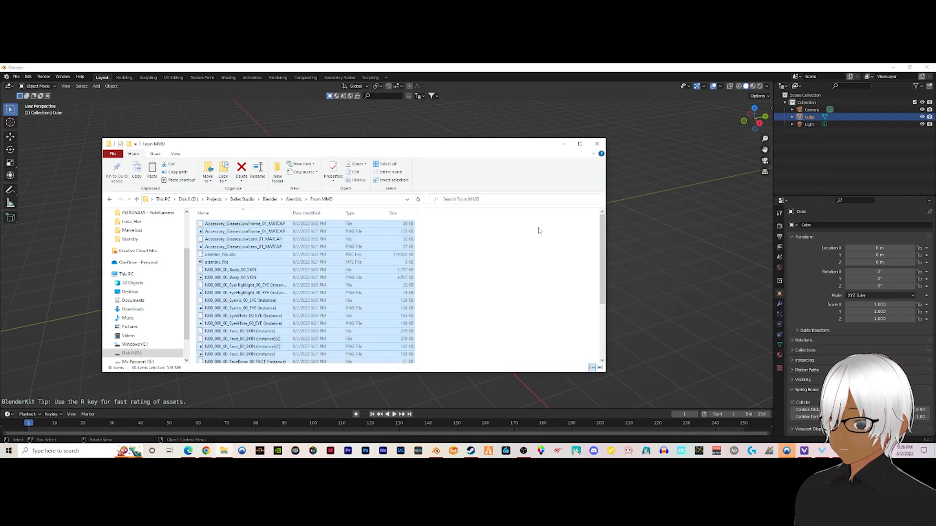
pyautogui.click(520, 243)
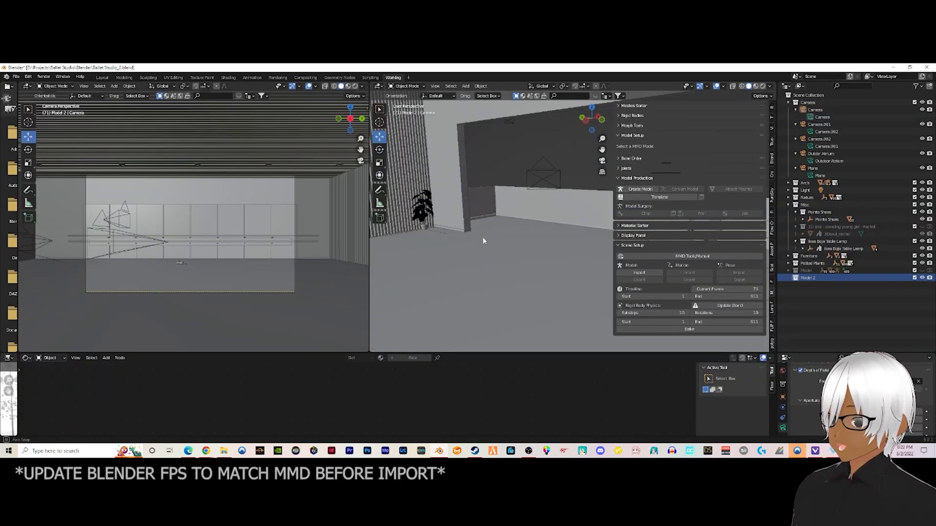
# In Blender's Ballet Studio_2 scene, enlarge the 3D viewports by shrinking the editor below and narrow the MMD sidebar
pyautogui.moveTo(483, 237); pyautogui.dragTo(565, 226, button='middle')
pyautogui.moveTo(489, 232); pyautogui.dragTo(500, 214, button='middle')
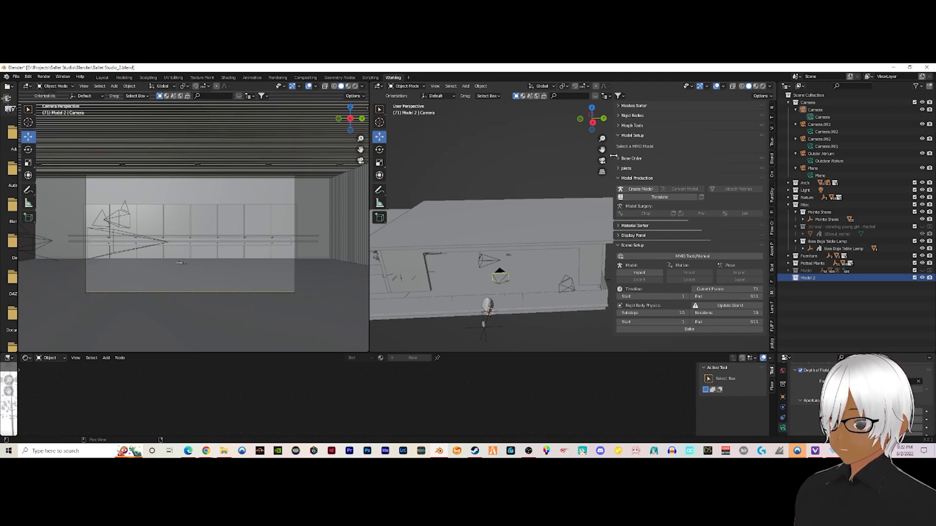
pyautogui.moveTo(557, 354); pyautogui.dragTo(553, 383)
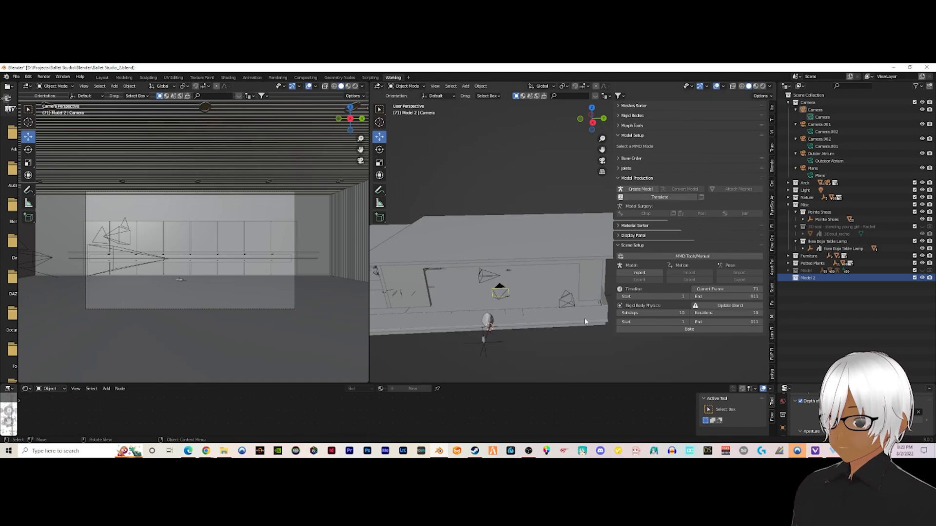
pyautogui.moveTo(613, 184); pyautogui.dragTo(635, 195)
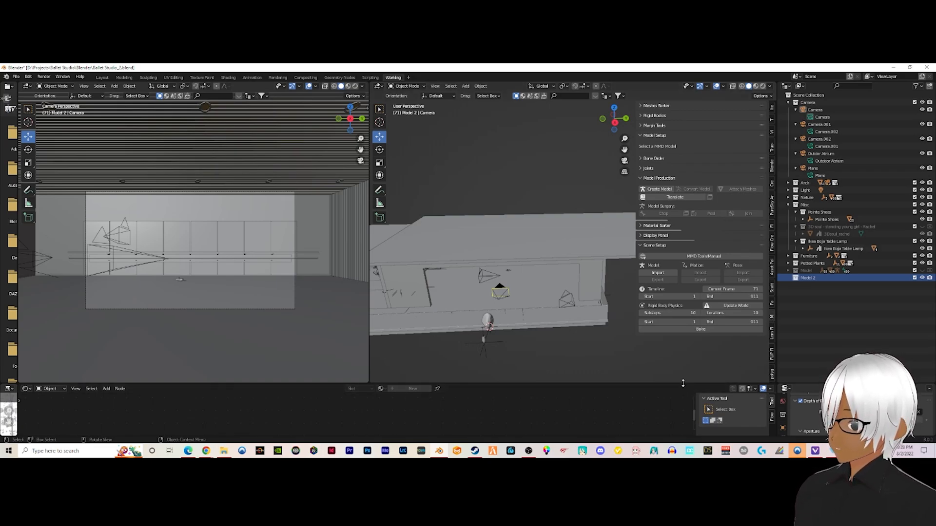
pyautogui.moveTo(683, 384); pyautogui.dragTo(684, 412)
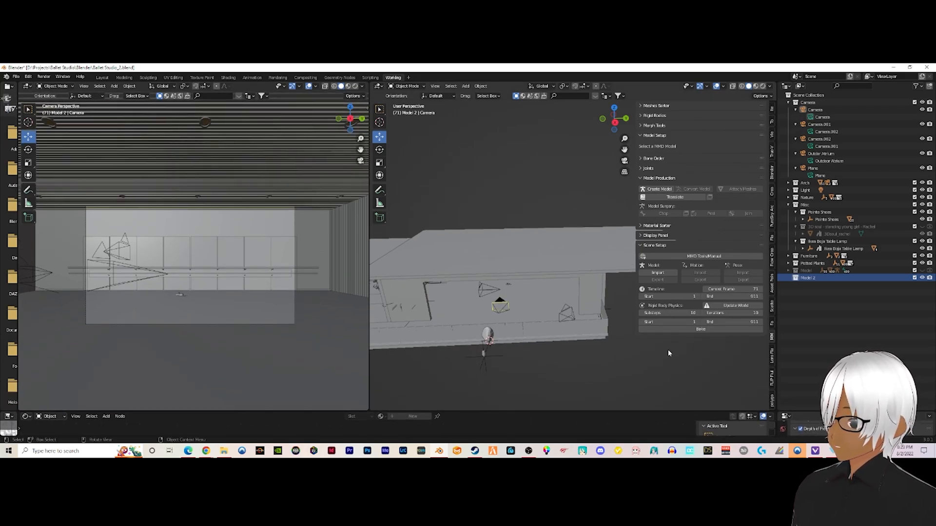
# Import the model Luna_Nude_No_Hair.pmx from its PmxExport folder through MMD Tools with Fix IK Links enabled
pyautogui.click(659, 273)
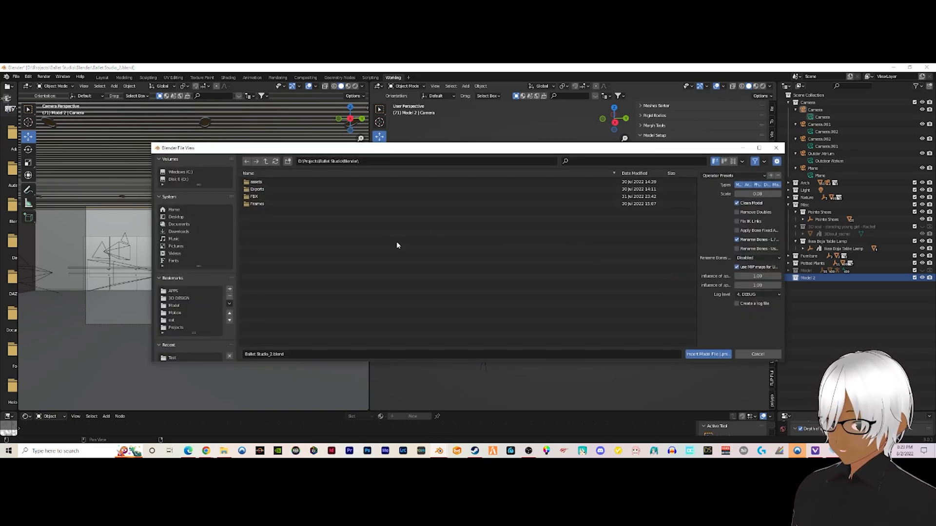
pyautogui.click(373, 161)
pyautogui.write('D:\\APPS\\3D DESIGN\\Miku Miku Dance\\Model\\Sido Picco\\Luna\\PmxExport\\Luna_Nude_No_Hair\\Luna_Nude_No_Hair.pmx')
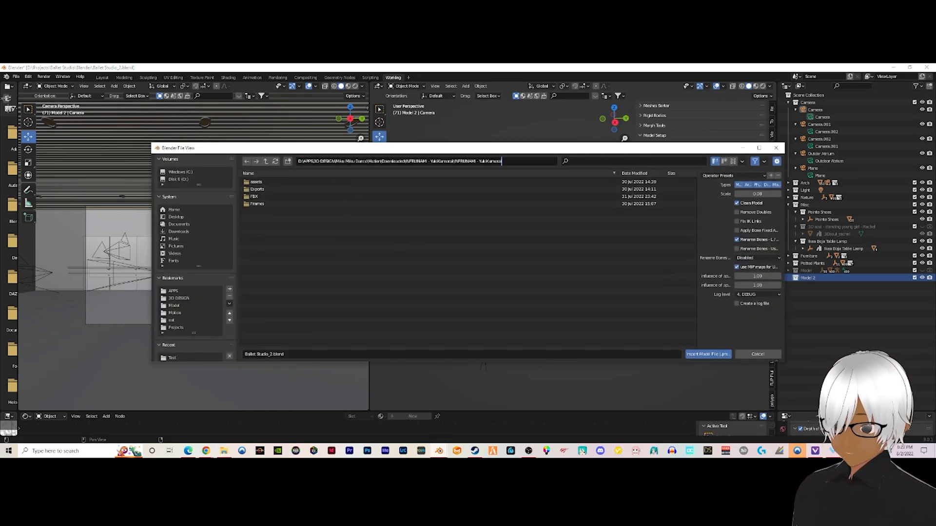
pyautogui.press('Return')
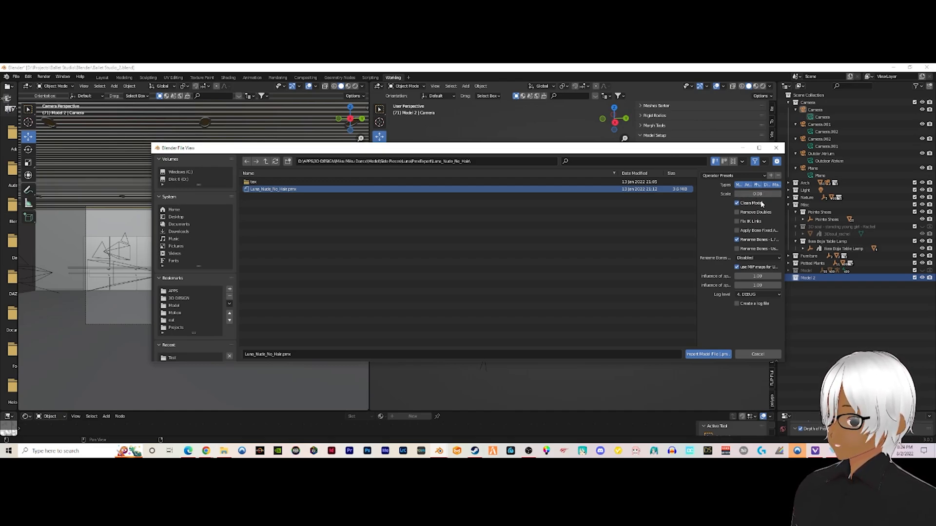
pyautogui.click(738, 221)
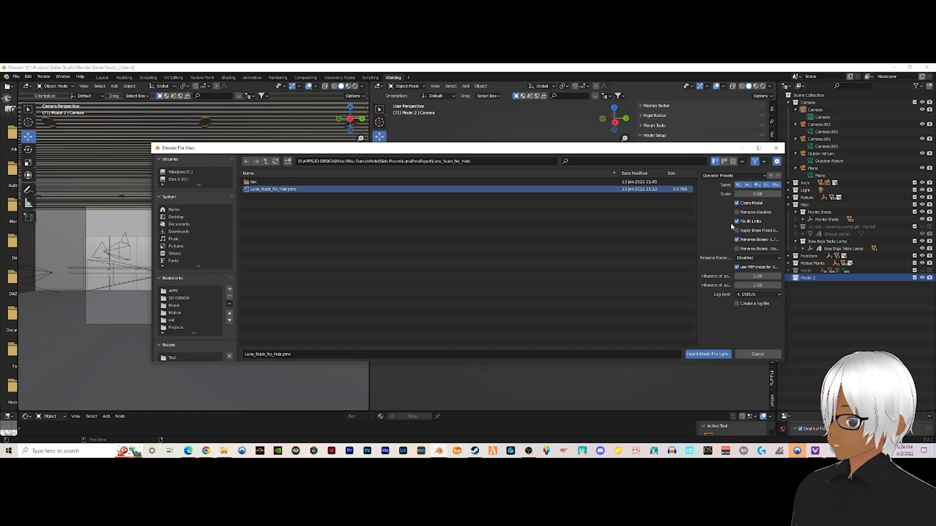
pyautogui.click(712, 355)
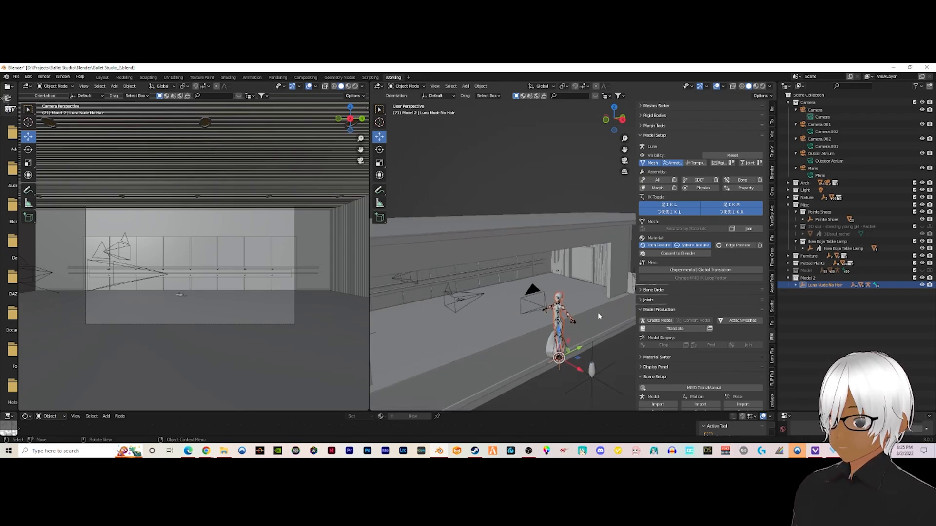
# Collapse the expanded scene collections and hide every visible collection except Model 2 to isolate the imported avatar
pyautogui.moveTo(598, 312); pyautogui.dragTo(555, 324, button='middle')
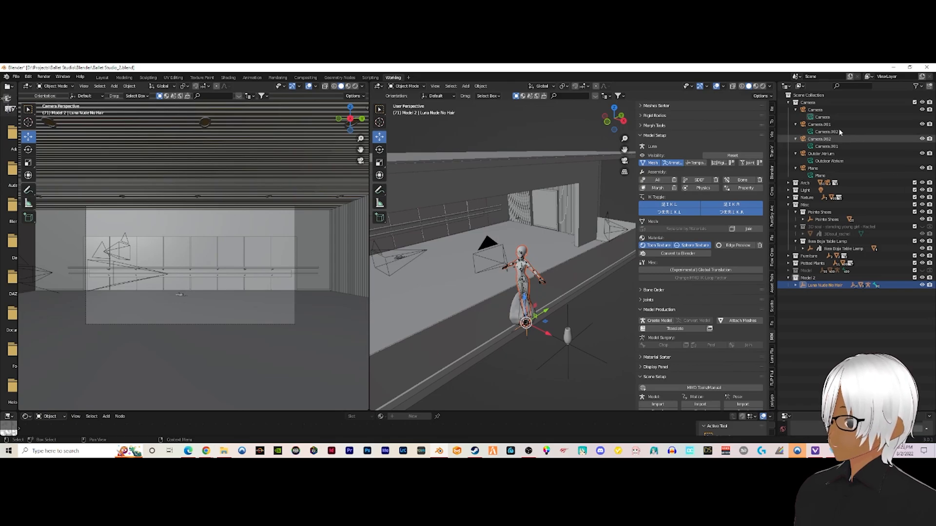
pyautogui.click(788, 102)
pyautogui.click(789, 132)
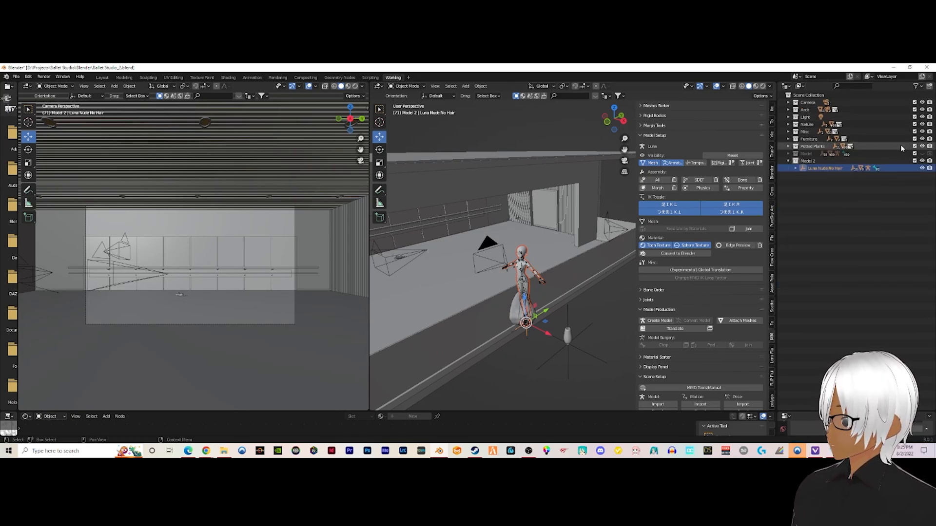
pyautogui.moveTo(922, 146); pyautogui.dragTo(923, 102)
pyautogui.moveTo(535, 301); pyautogui.dragTo(559, 289, button='middle')
pyautogui.scroll(-5, 467, 325)
pyautogui.keyDown('shift'); pyautogui.moveTo(451, 331); pyautogui.dragTo(629, 236, button='middle'); pyautogui.keyUp('shift')
pyautogui.scroll(5, 473, 284)
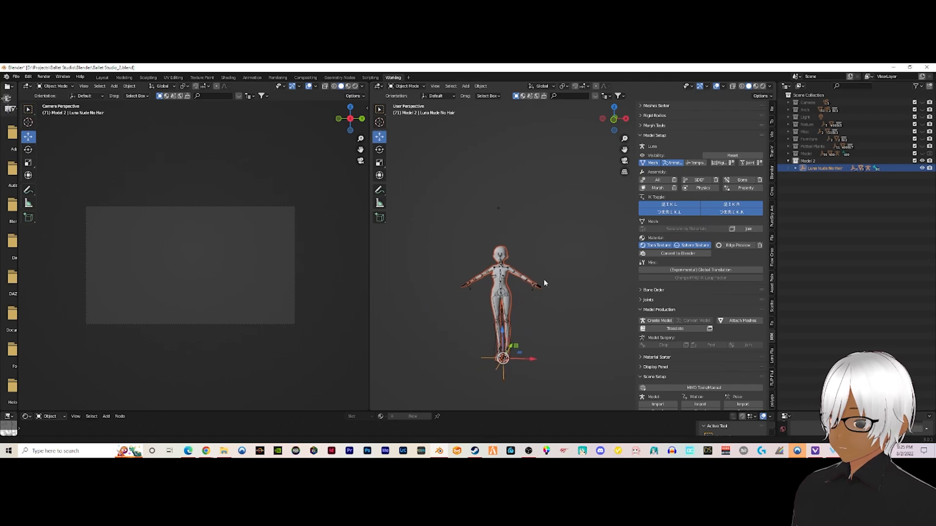
pyautogui.scroll(2, 594, 262)
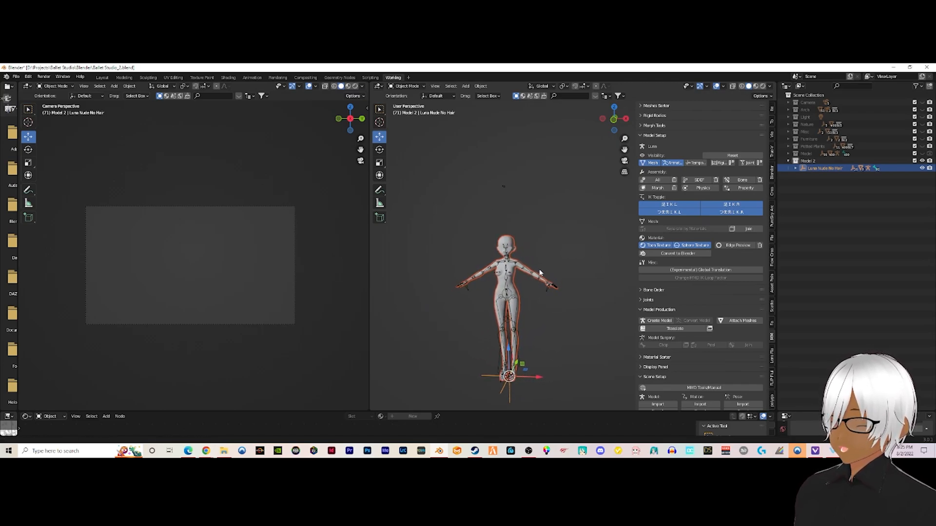
pyautogui.moveTo(514, 316); pyautogui.dragTo(516, 335, button='middle')
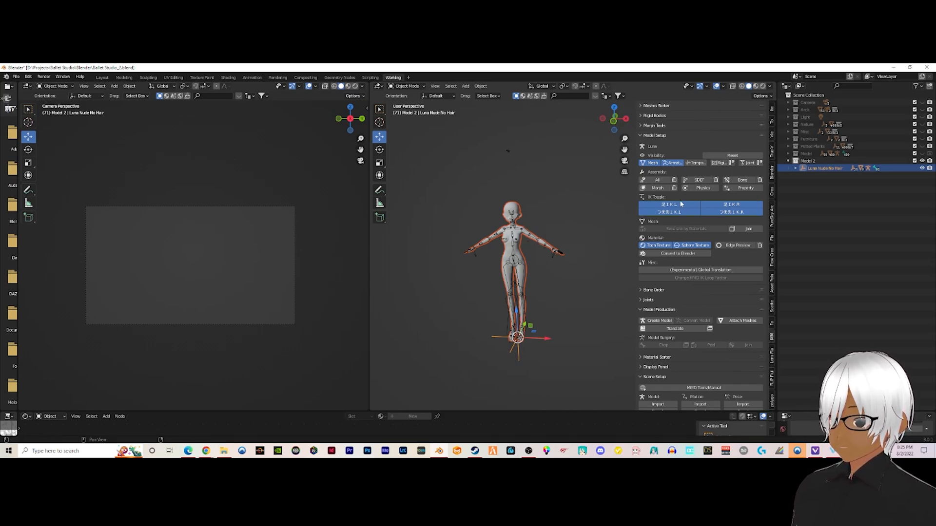
# Import the motion file Infrunami_Clean 2.vmd from the downloaded INFRUNAMI motion folder onto the Luna model
pyautogui.scroll(-3, 649, 363)
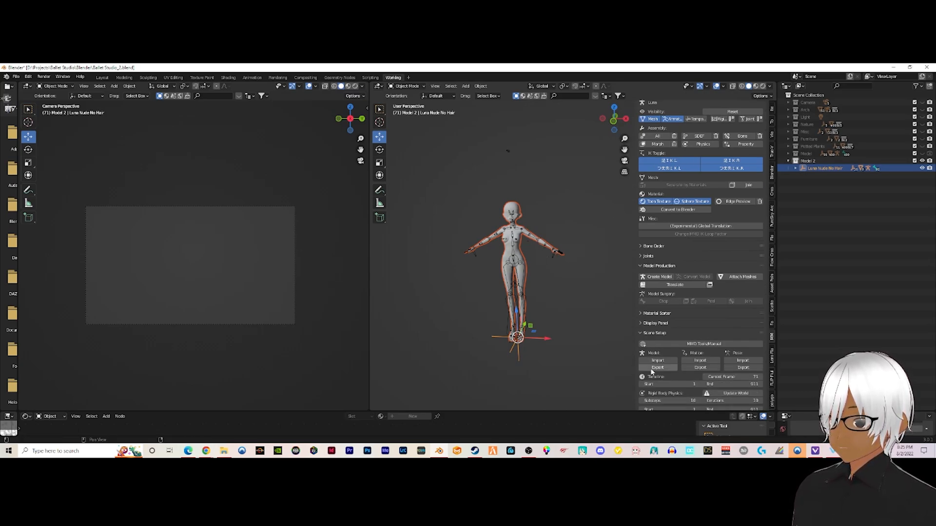
pyautogui.scroll(-1, 651, 347)
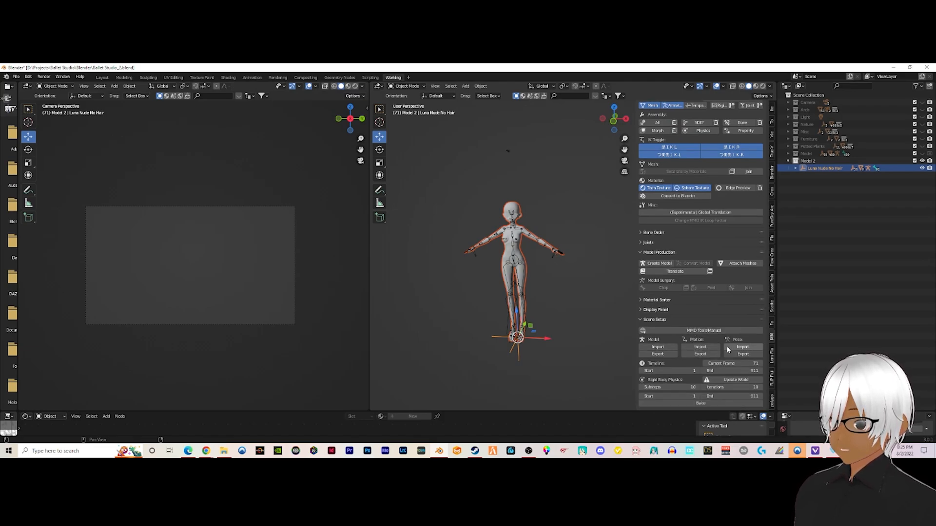
pyautogui.click(701, 347)
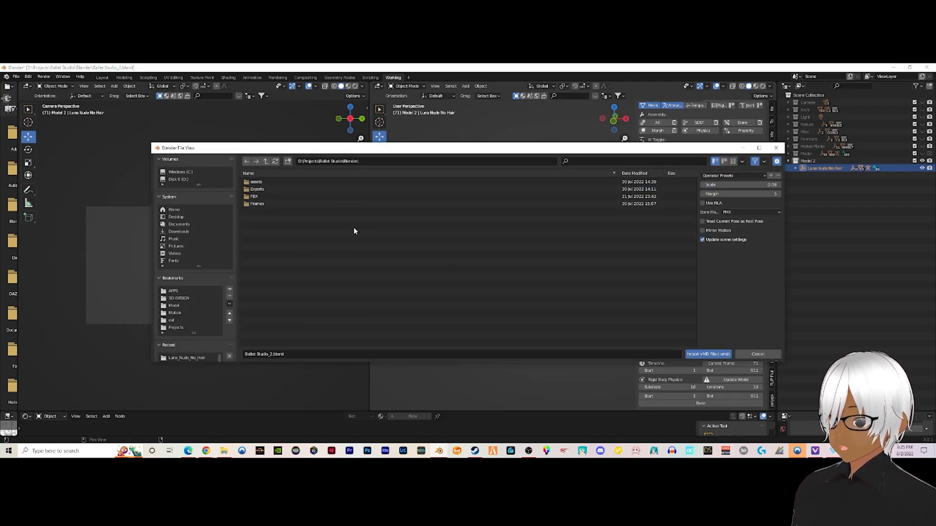
pyautogui.click(173, 313)
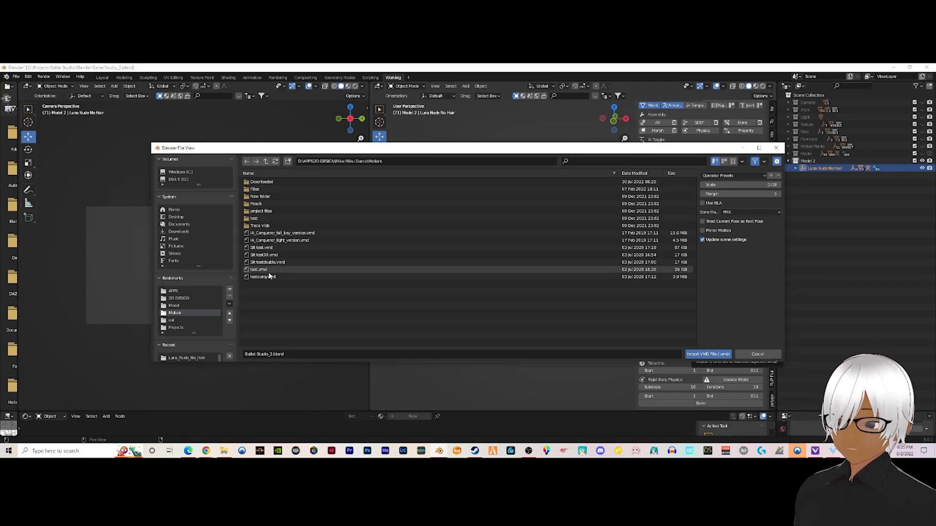
pyautogui.doubleClick(269, 183)
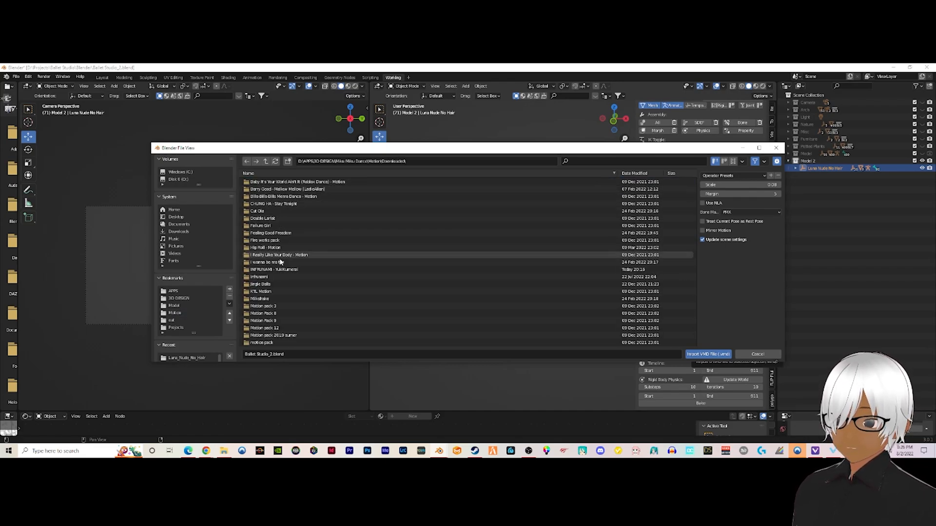
pyautogui.doubleClick(274, 269)
pyautogui.doubleClick(279, 184)
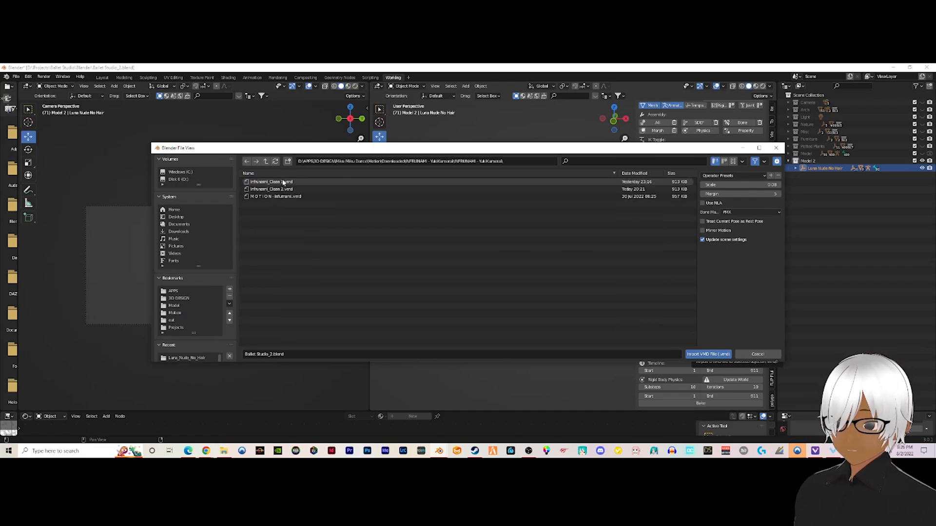
pyautogui.click(285, 189)
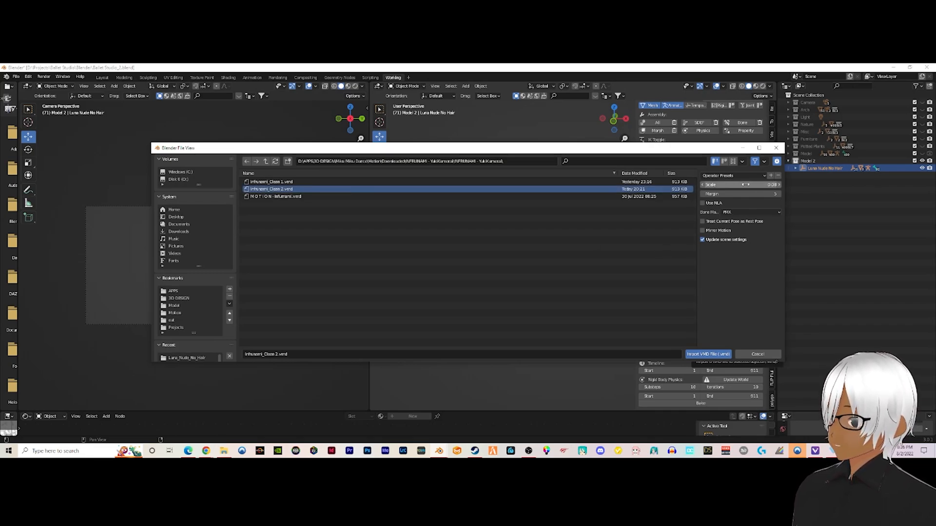
pyautogui.click(708, 354)
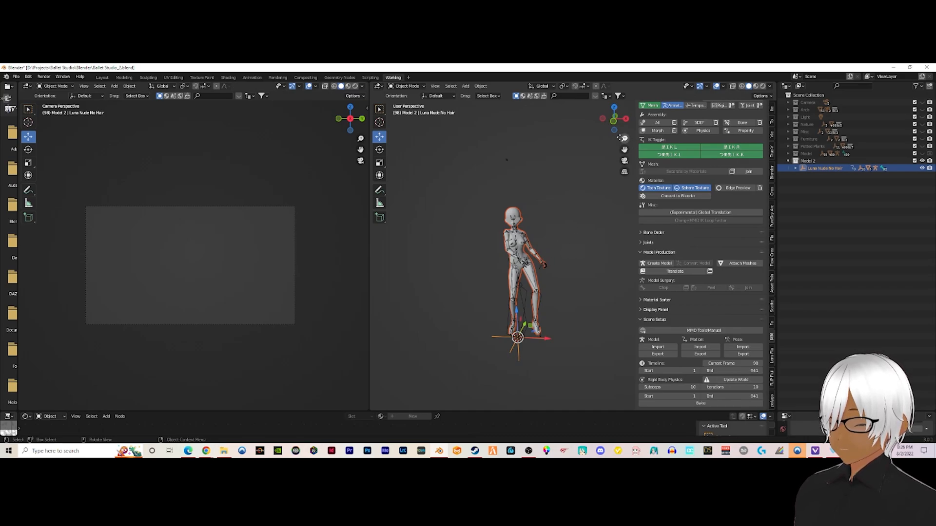
# Switch to the Animation workspace and play the imported motion from its first keyframes
pyautogui.click(252, 78)
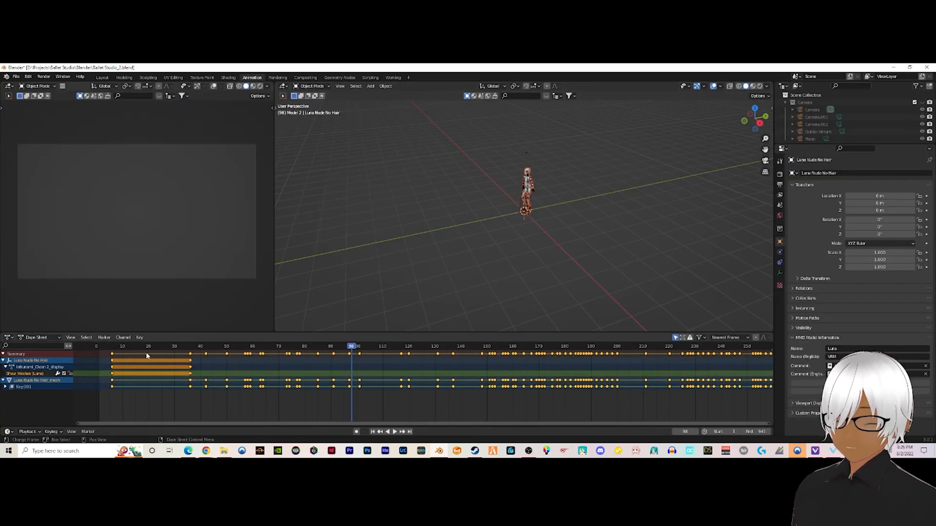
pyautogui.click(111, 347)
pyautogui.press('space')
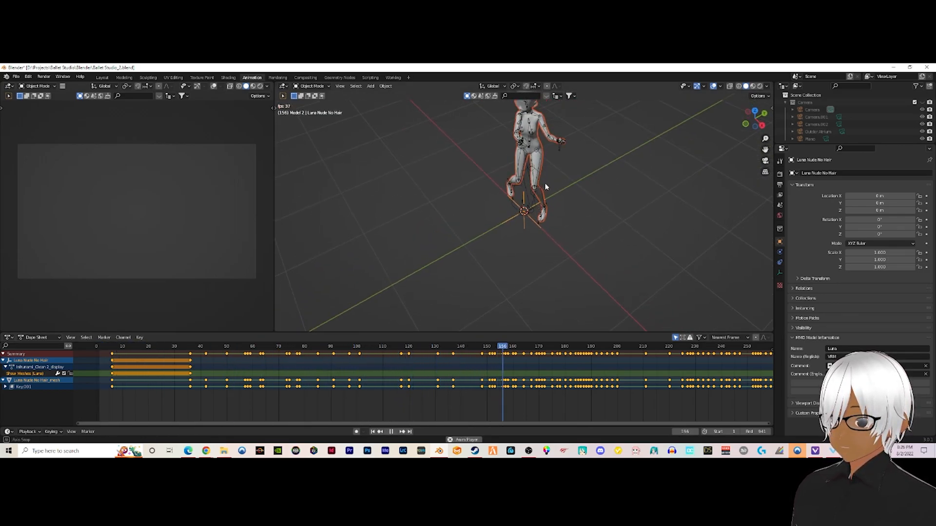
# Watch the Luna model's dance playback from several angles, stop it and return to frame 0
pyautogui.moveTo(551, 155); pyautogui.dragTo(486, 188, button='middle')
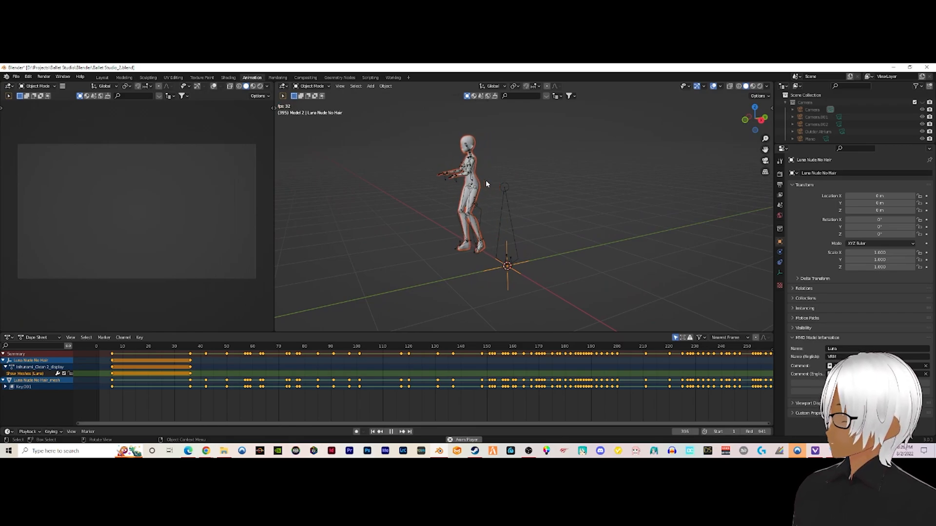
pyautogui.moveTo(486, 180); pyautogui.dragTo(522, 177, button='middle')
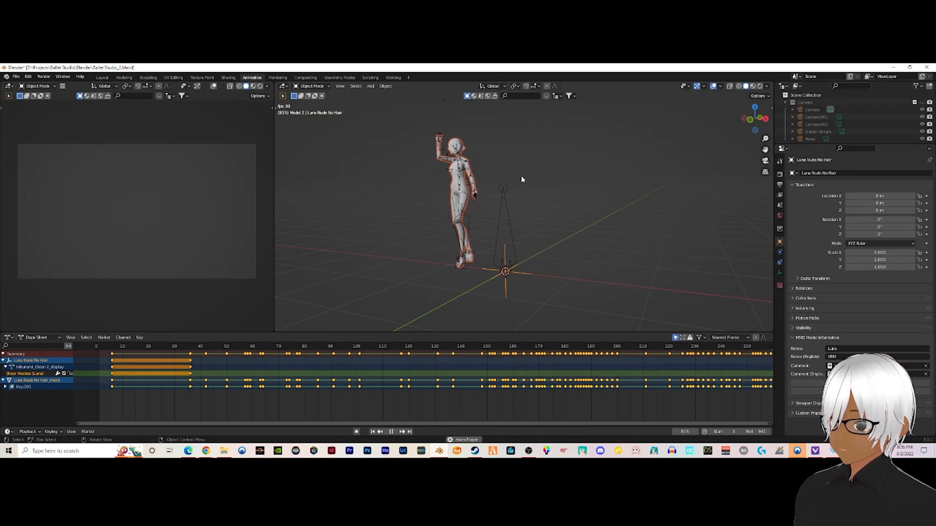
pyautogui.moveTo(521, 179); pyautogui.dragTo(537, 174, button='middle')
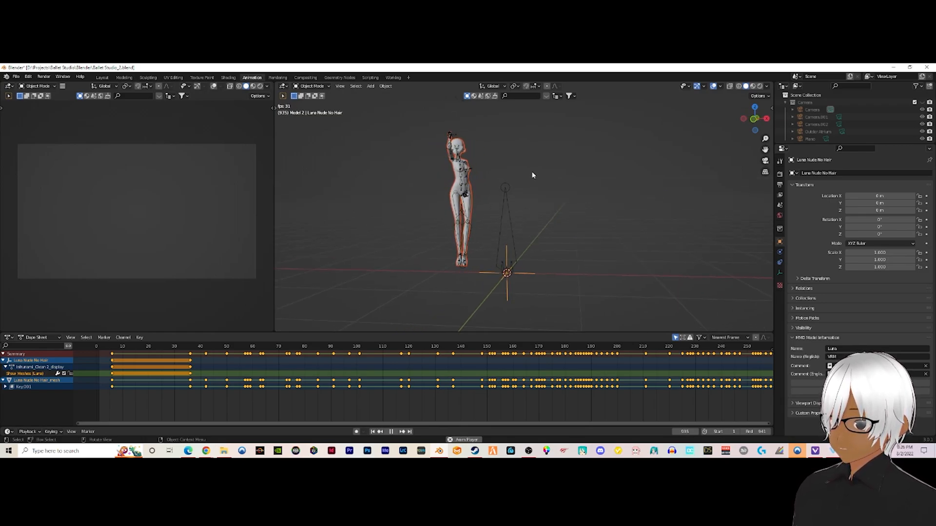
pyautogui.press('space')
pyautogui.click(98, 346)
# Show the viewport sidebar and enlarge the 3D viewport over the Dope Sheet, framing the model's upper body
pyautogui.scroll(4, 487, 160)
pyautogui.scroll(2, 487, 160)
pyautogui.keyDown('shift'); pyautogui.moveTo(493, 180); pyautogui.dragTo(511, 324, button='middle'); pyautogui.keyUp('shift')
pyautogui.moveTo(499, 248); pyautogui.dragTo(520, 229, button='middle')
pyautogui.scroll(1, 520, 230)
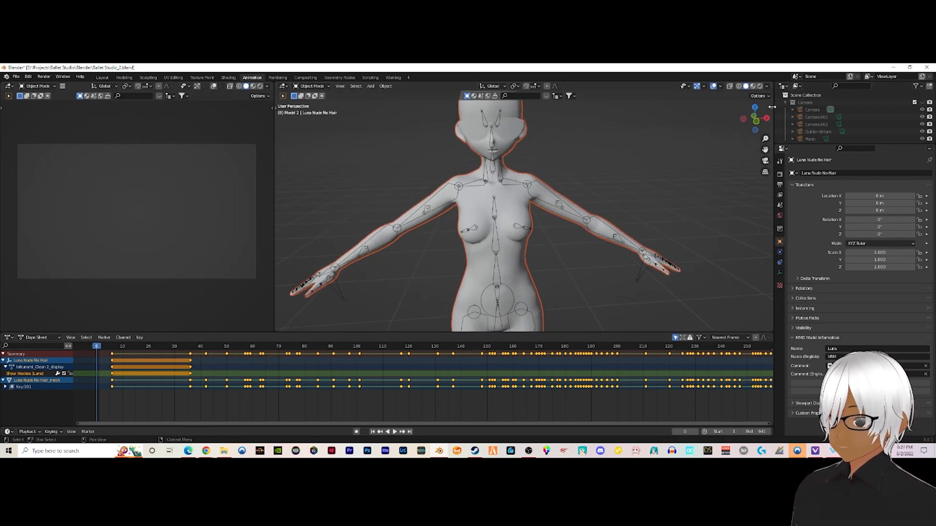
pyautogui.press('n')
pyautogui.moveTo(702, 333); pyautogui.dragTo(716, 382)
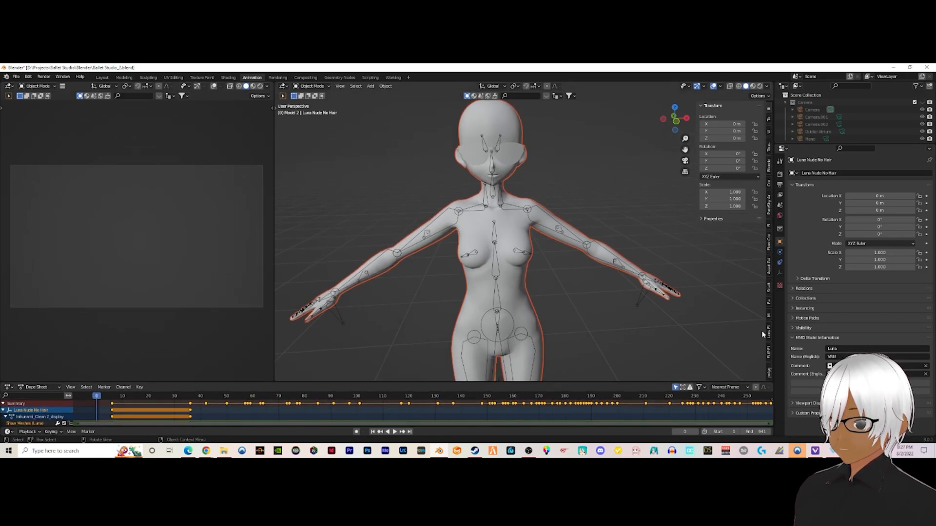
pyautogui.keyDown('shift'); pyautogui.moveTo(716, 309); pyautogui.dragTo(694, 270, button='middle'); pyautogui.keyUp('shift')
pyautogui.moveTo(557, 212)
pyautogui.mouseDown(button='middle')
pyautogui.moveTo(520, 203)
pyautogui.moveTo(551, 207)
pyautogui.moveTo(534, 220)
pyautogui.moveTo(550, 221)
pyautogui.mouseUp(button='middle')
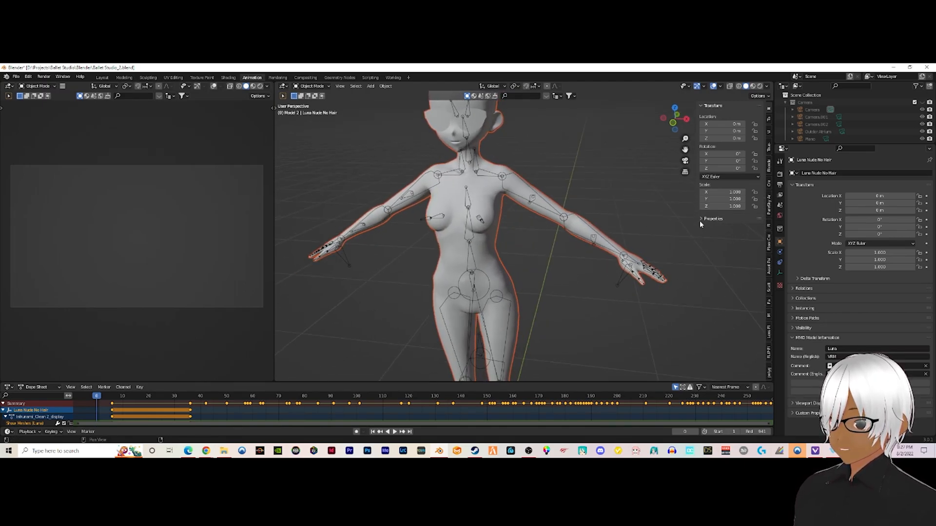
pyautogui.click(768, 315)
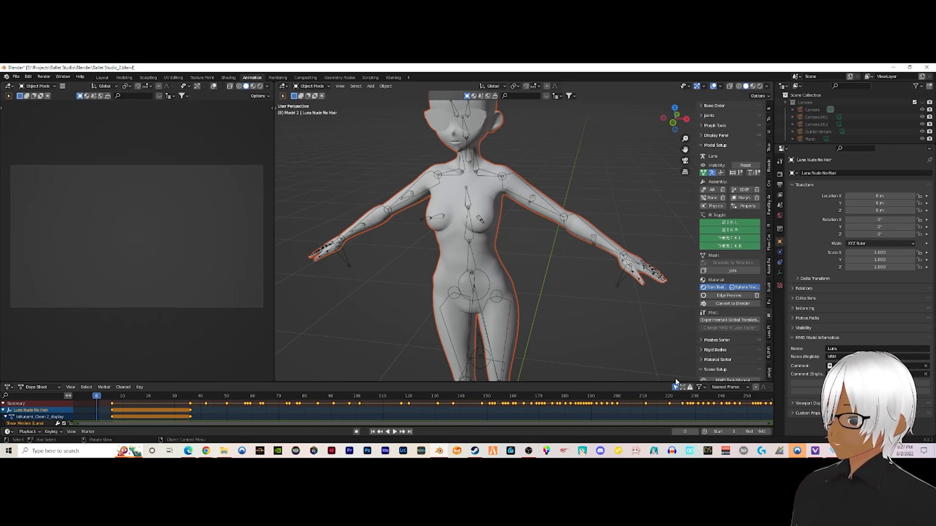
pyautogui.moveTo(667, 382); pyautogui.dragTo(670, 375)
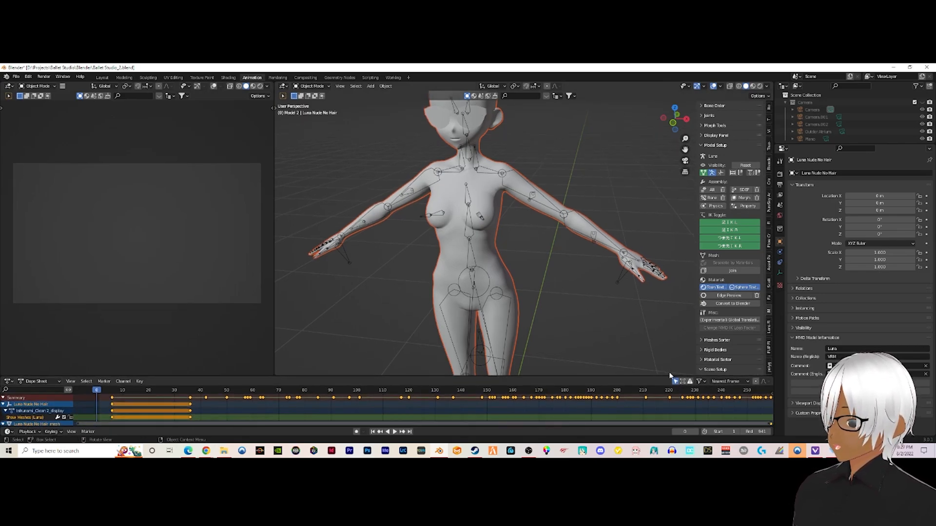
pyautogui.click(770, 341)
pyautogui.scroll(-2, 771, 342)
pyautogui.scroll(3, 771, 341)
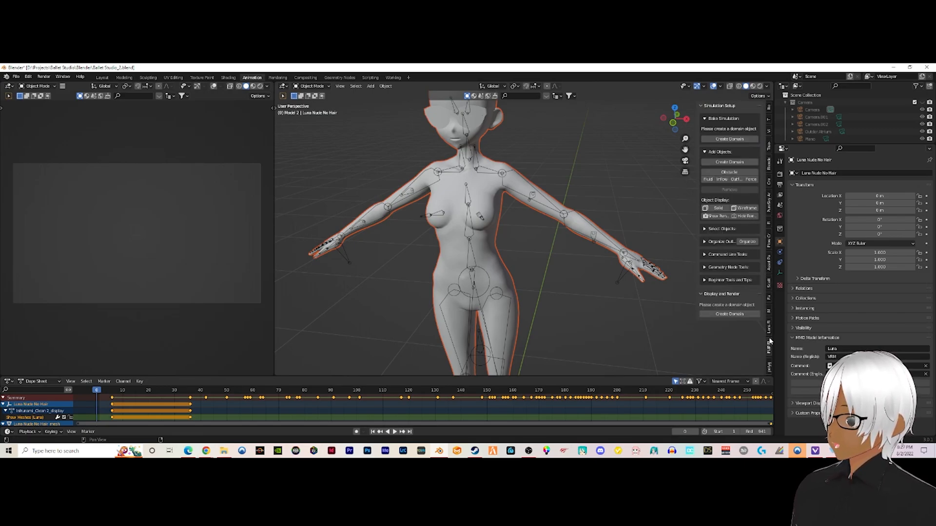
pyautogui.scroll(4, 770, 341)
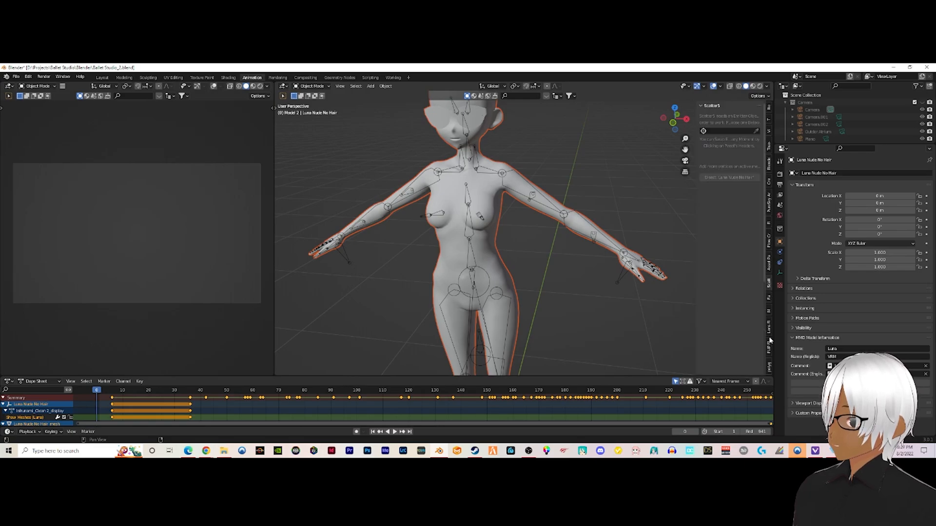
pyautogui.scroll(3, 770, 341)
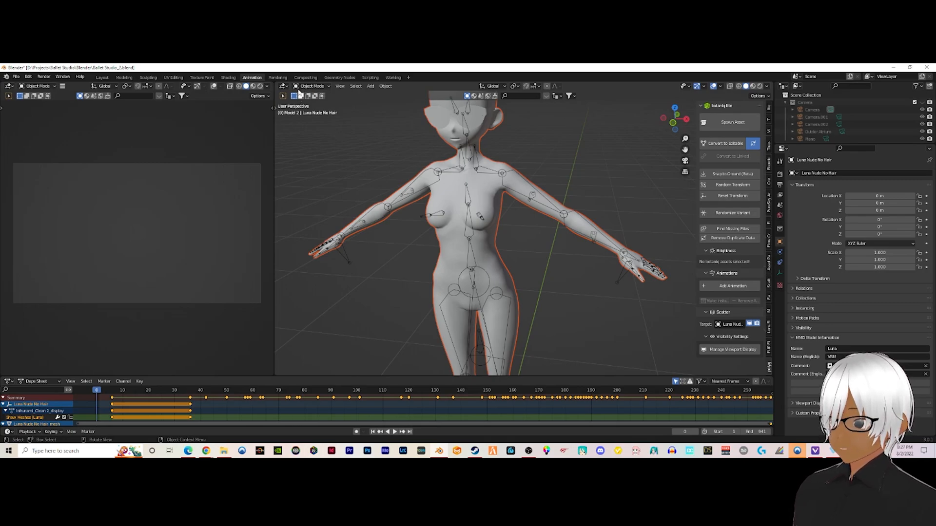
# Put the Luna Nude No Hair armature into Pose Mode and display its bone properties
pyautogui.click(325, 87)
pyautogui.click(364, 135)
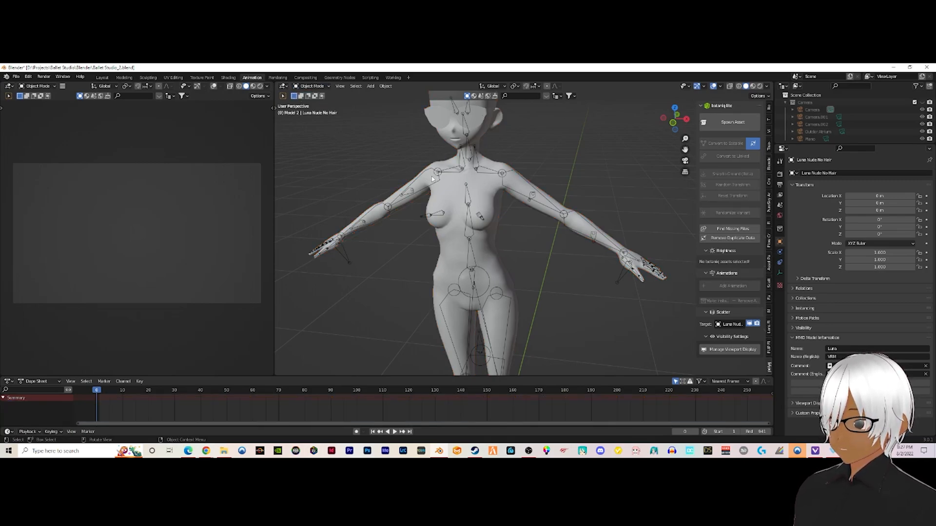
pyautogui.click(436, 175)
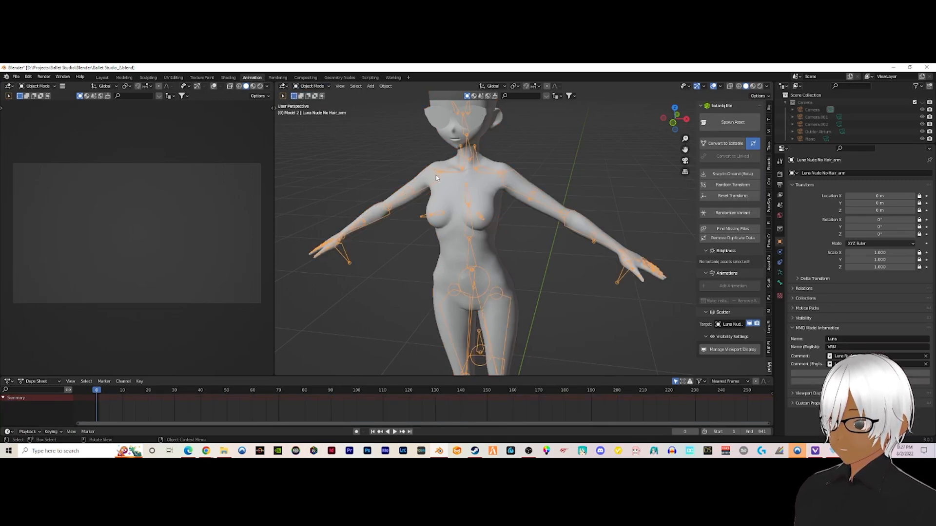
pyautogui.click(322, 87)
pyautogui.click(312, 111)
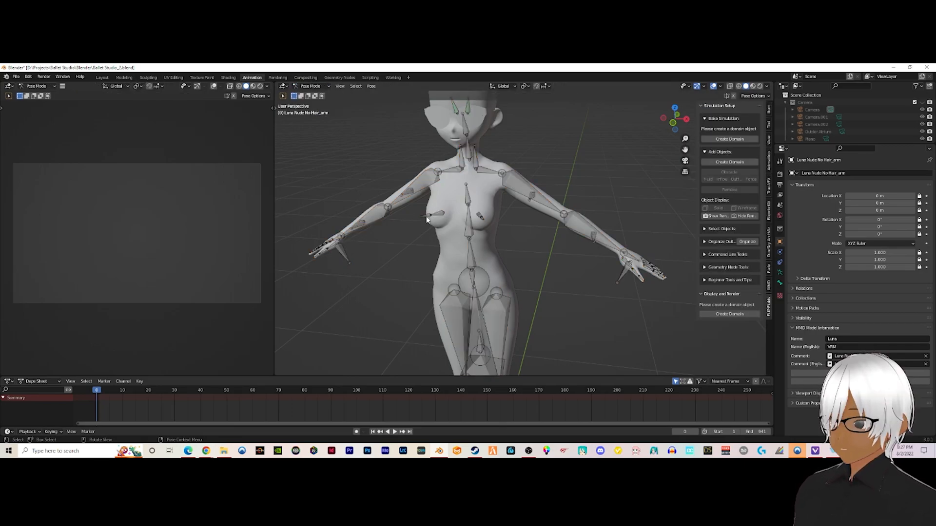
pyautogui.click(780, 283)
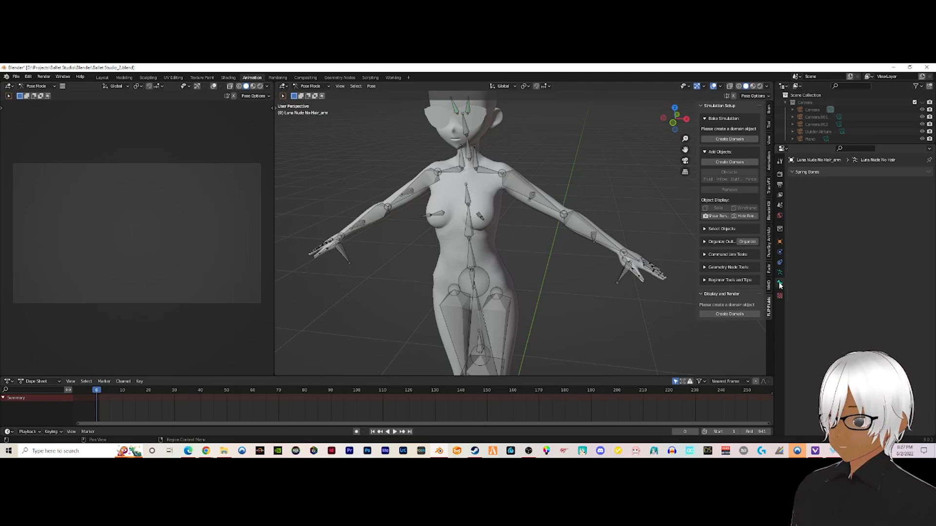
# Select the J_Sec_R_Bust1 and J_Sec_L_Bust1 bones and enable Spring and Rotation in their Spring Bones settings
pyautogui.click(429, 214)
pyautogui.keyDown('shift'); pyautogui.click(480, 215); pyautogui.keyUp('shift')
pyautogui.moveTo(504, 234)
pyautogui.mouseDown(button='middle')
pyautogui.moveTo(511, 230)
pyautogui.moveTo(503, 230)
pyautogui.mouseUp(button='middle')
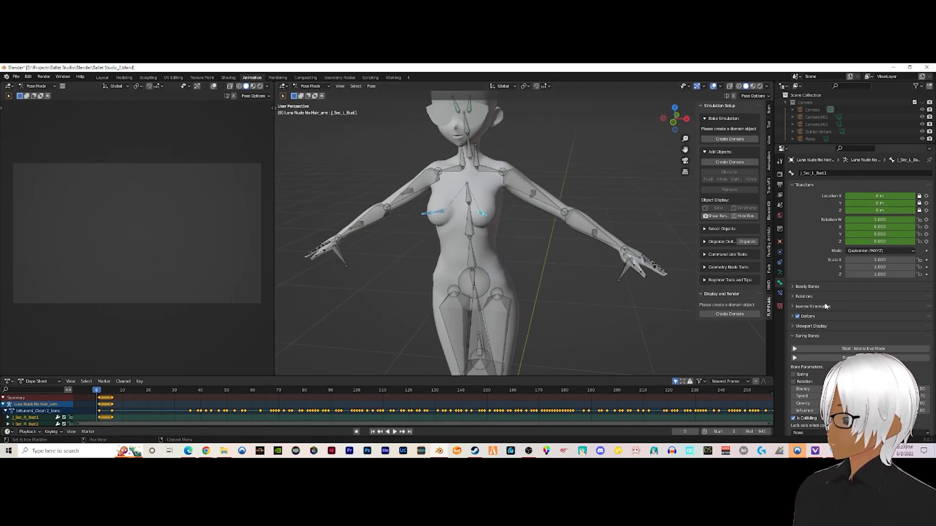
pyautogui.scroll(-2, 799, 346)
pyautogui.click(800, 347)
pyautogui.click(800, 353)
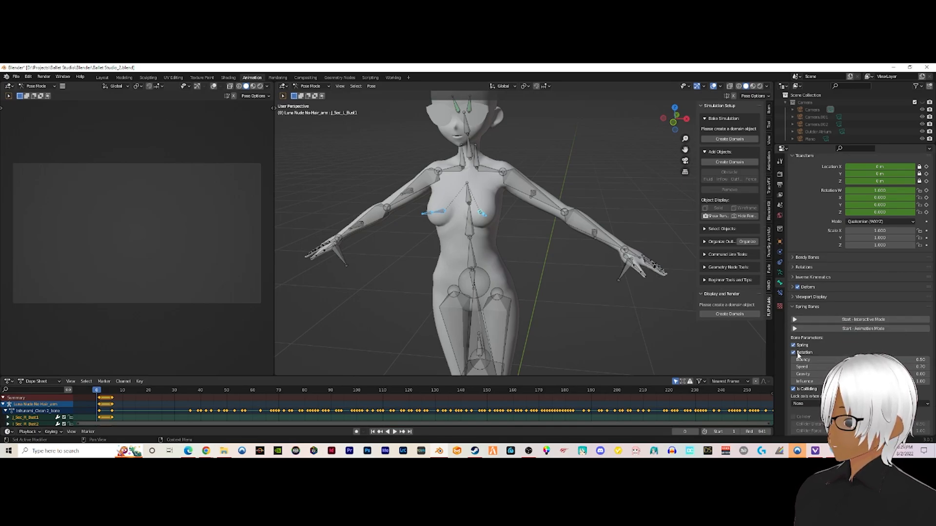
# Start the spring bones in Animation Mode and play the motion to test them
pyautogui.click(844, 329)
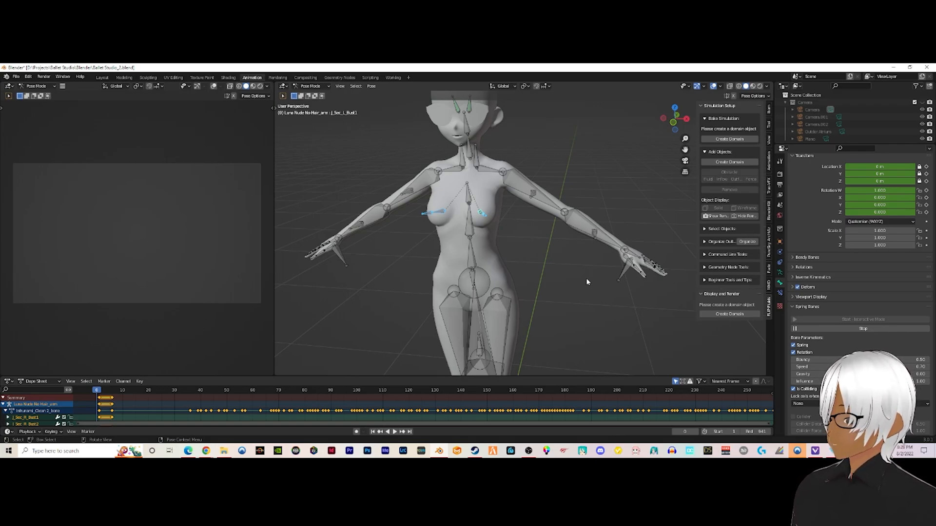
pyautogui.scroll(-1, 586, 279)
pyautogui.scroll(3, 571, 268)
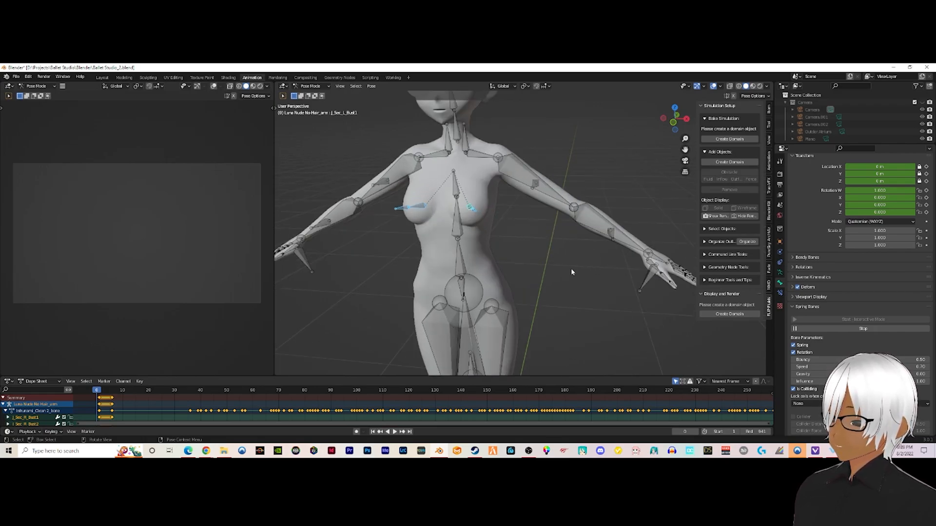
pyautogui.press('space')
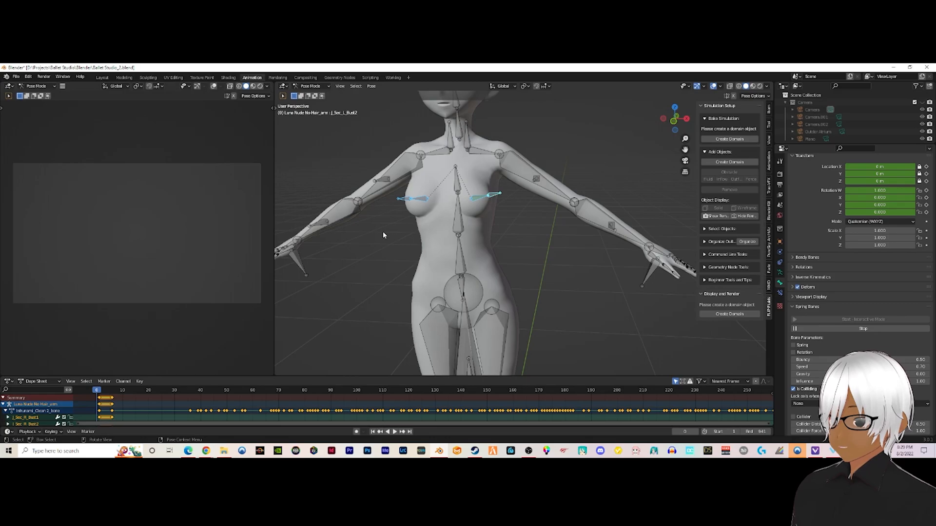
# Reselect the bust bones on both sides of the chest and stop the running spring bone simulation
pyautogui.click(384, 236)
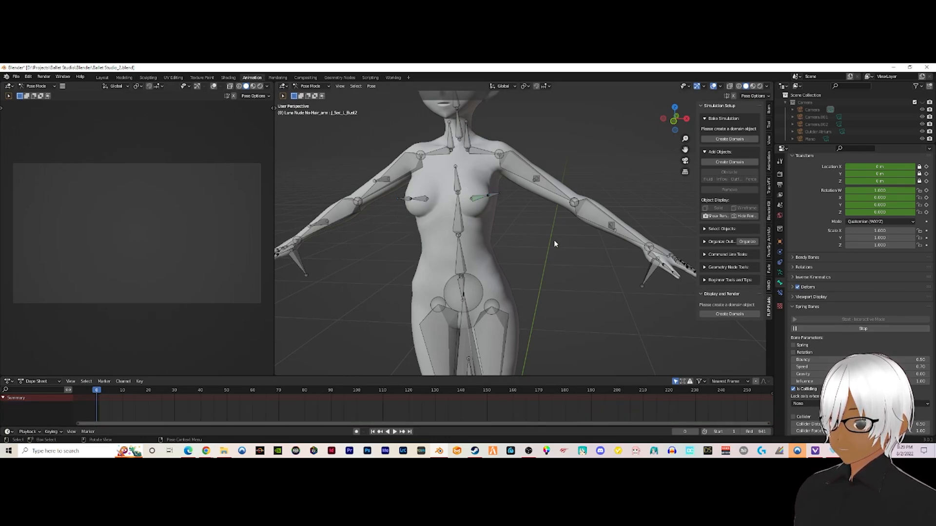
pyautogui.click(412, 200)
pyautogui.keyDown('shift'); pyautogui.click(419, 200); pyautogui.keyUp('shift')
pyautogui.keyDown('shift'); pyautogui.click(489, 196); pyautogui.keyUp('shift')
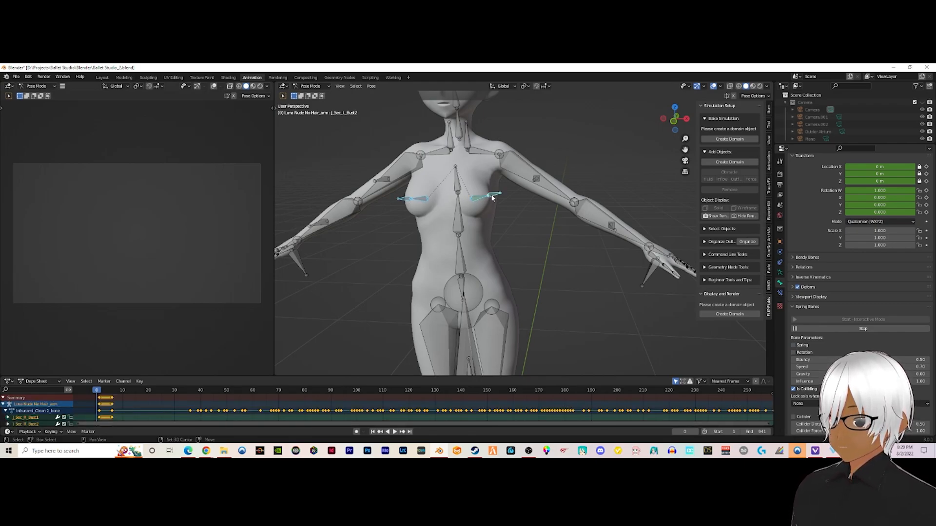
pyautogui.click(817, 328)
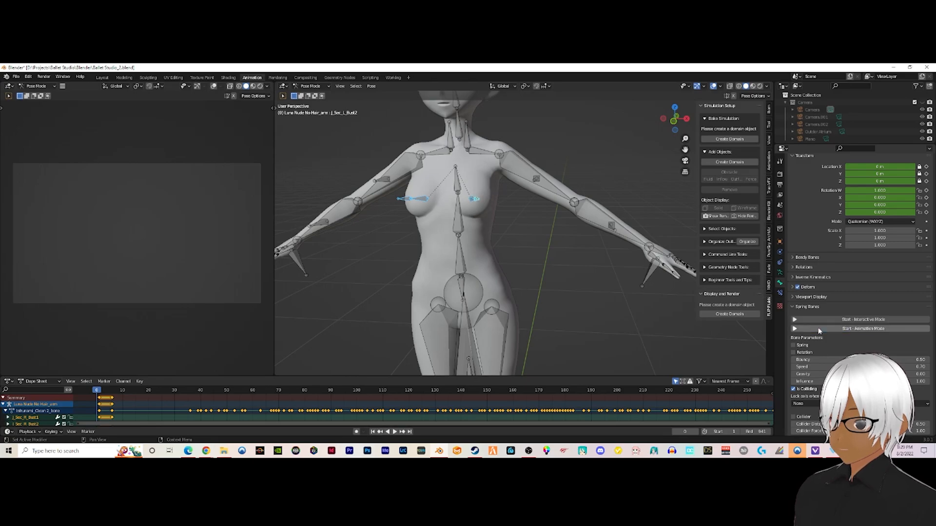
# Enable Spring and Rotation on the J_Sec_L_Bust2, J_Sec_R_Bust2 and J_Sec_R_Bust1 bones individually
pyautogui.click(793, 345)
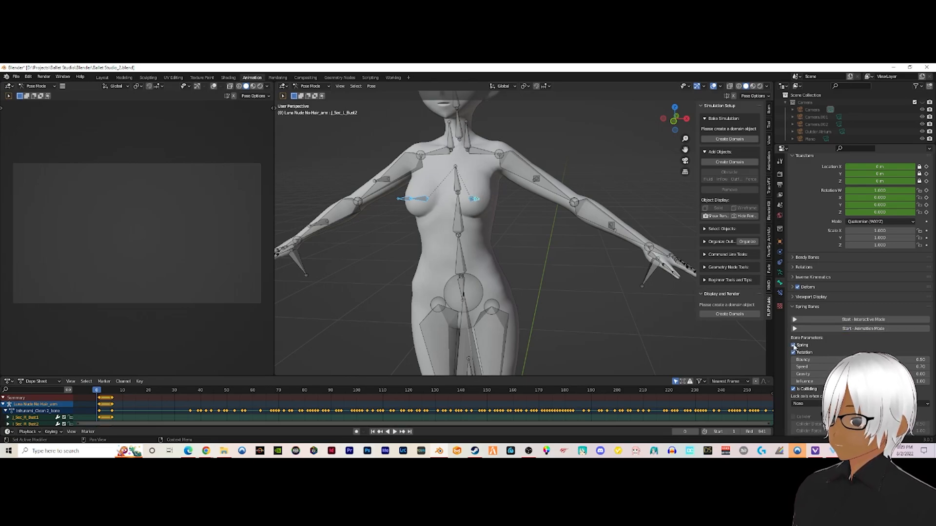
pyautogui.click(407, 200)
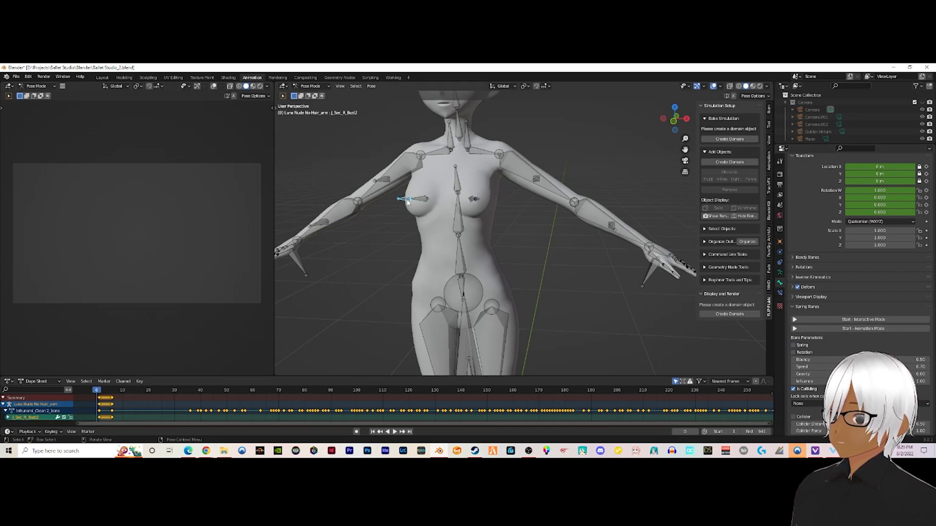
pyautogui.click(793, 345)
pyautogui.click(793, 351)
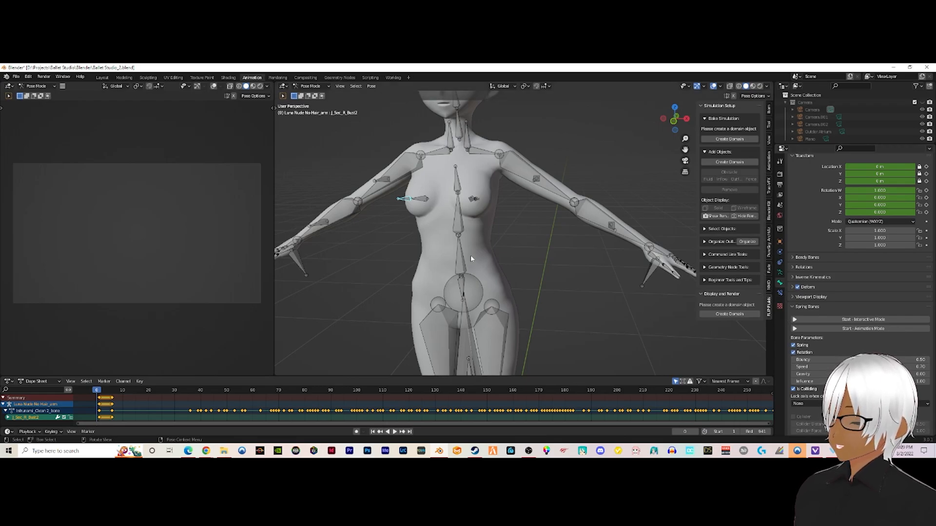
pyautogui.click(388, 228)
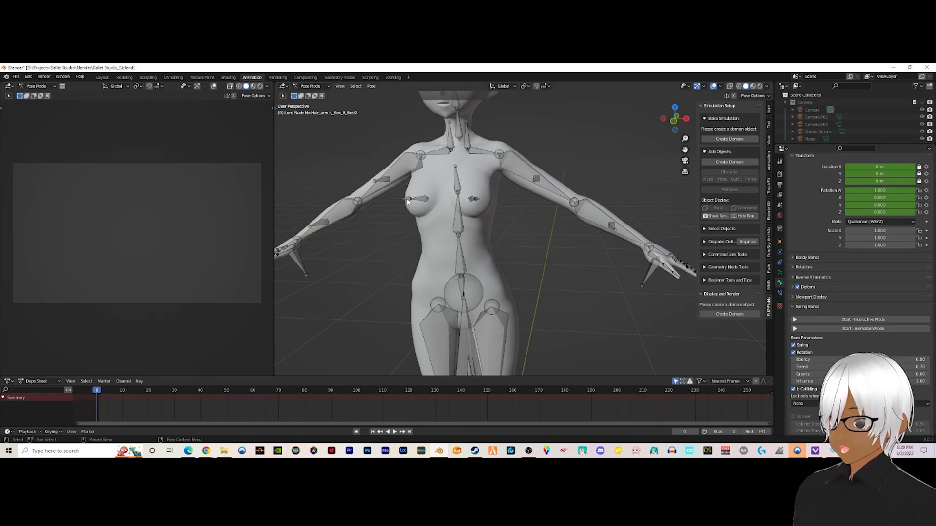
pyautogui.click(407, 201)
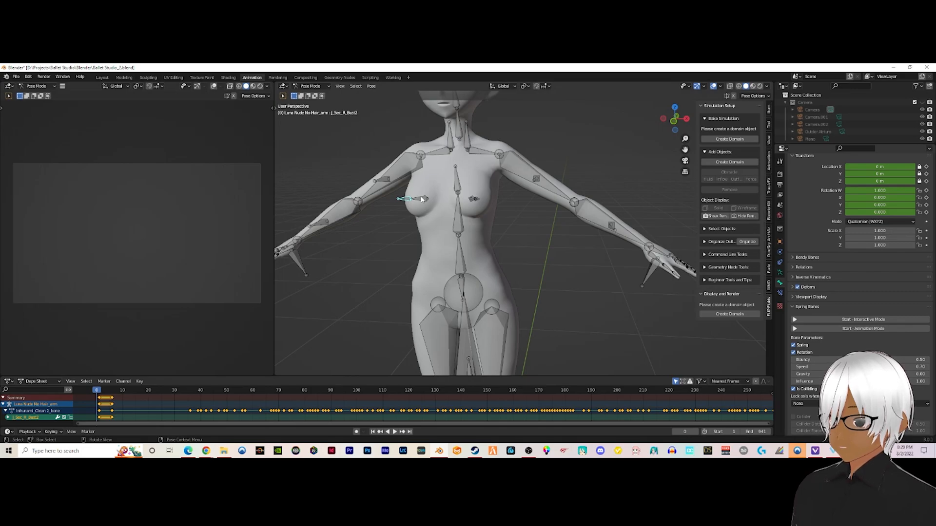
pyautogui.click(794, 345)
pyautogui.click(793, 353)
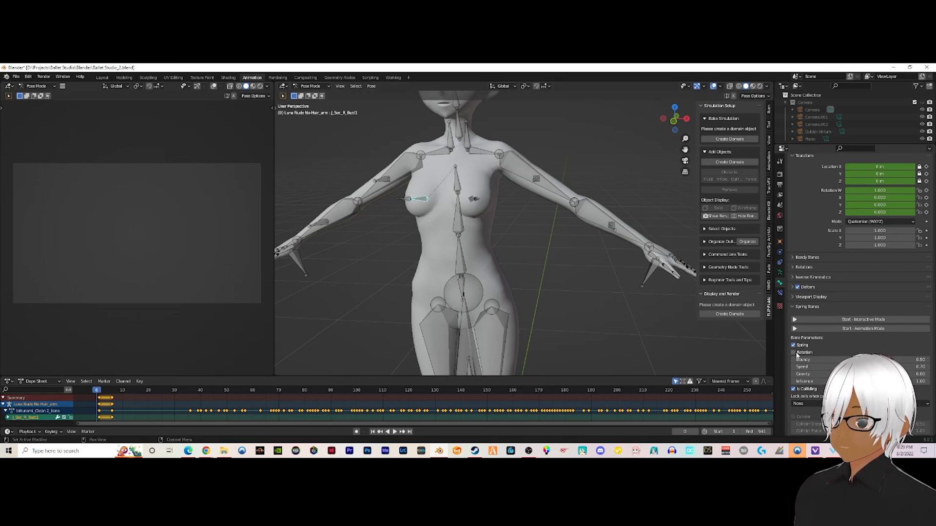
# Restart the spring bones in Animation Mode with J_Sec_L_Bust2 selected and play the motion to check the chest movement
pyautogui.moveTo(497, 208); pyautogui.dragTo(546, 241, button='middle')
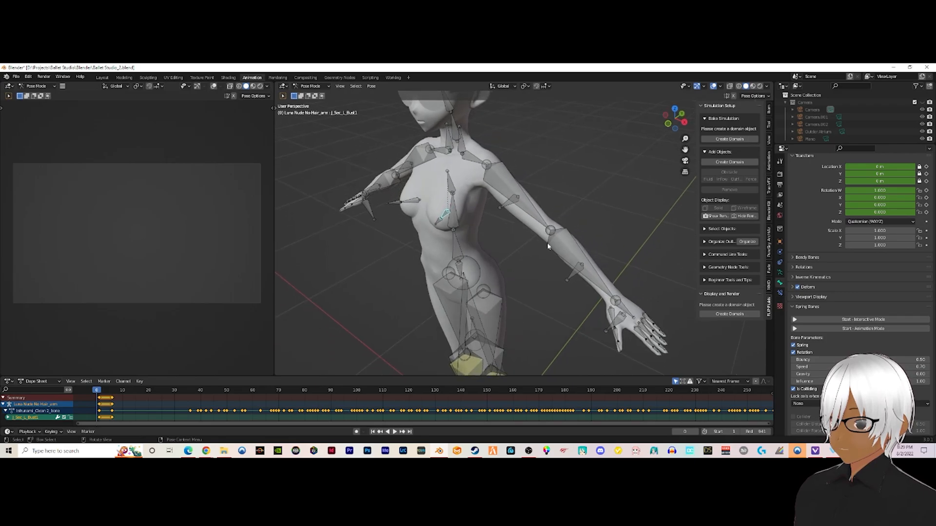
pyautogui.click(441, 220)
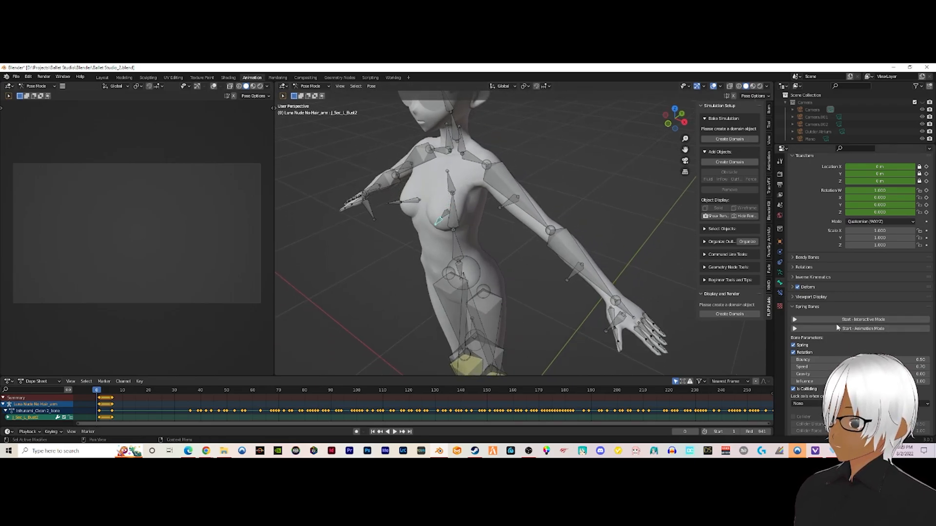
pyautogui.click(863, 329)
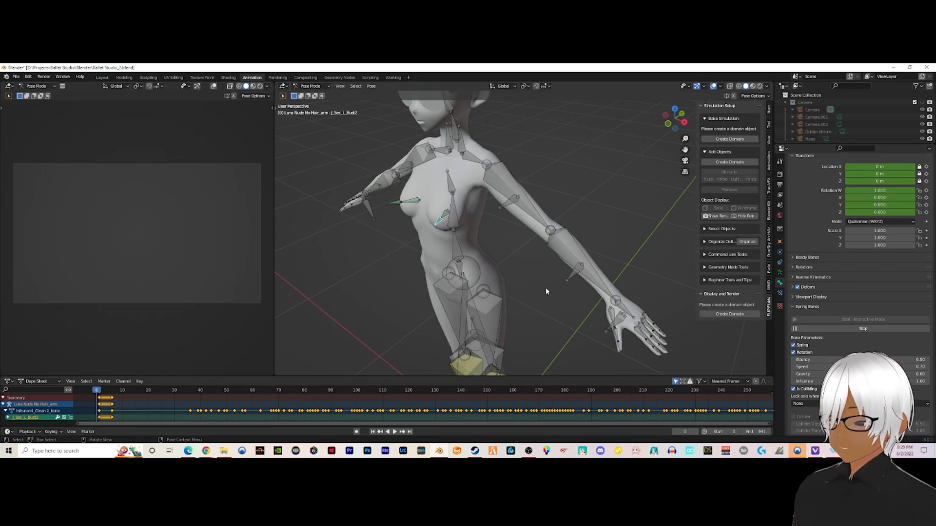
pyautogui.press('space')
pyautogui.moveTo(520, 258); pyautogui.dragTo(555, 242, button='middle')
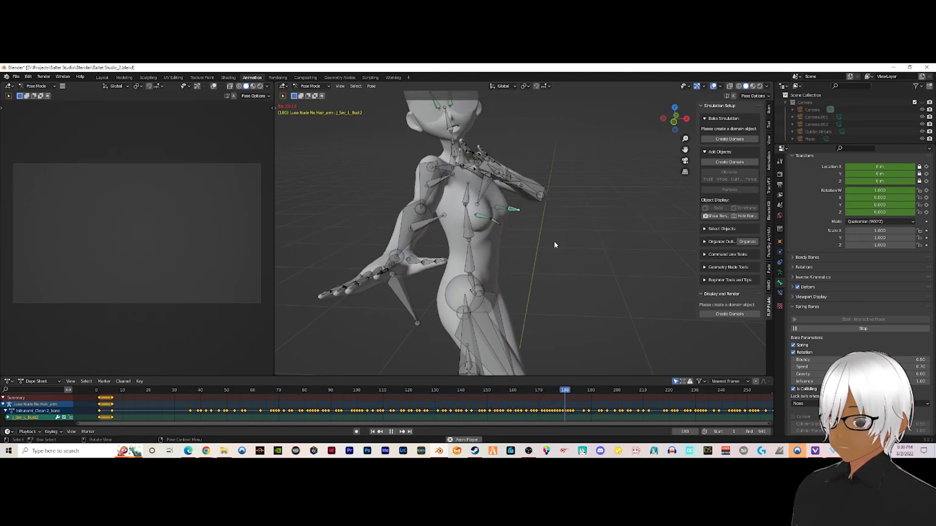
# View the whole figure in motion, stop the playback and return to the start of the timeline
pyautogui.scroll(-5, 554, 241)
pyautogui.press('space')
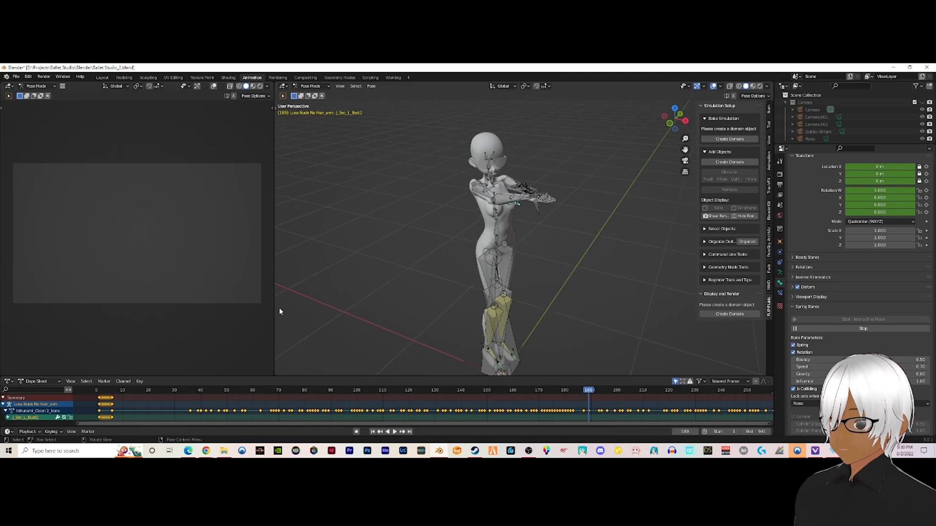
pyautogui.click(96, 390)
pyautogui.press('space')
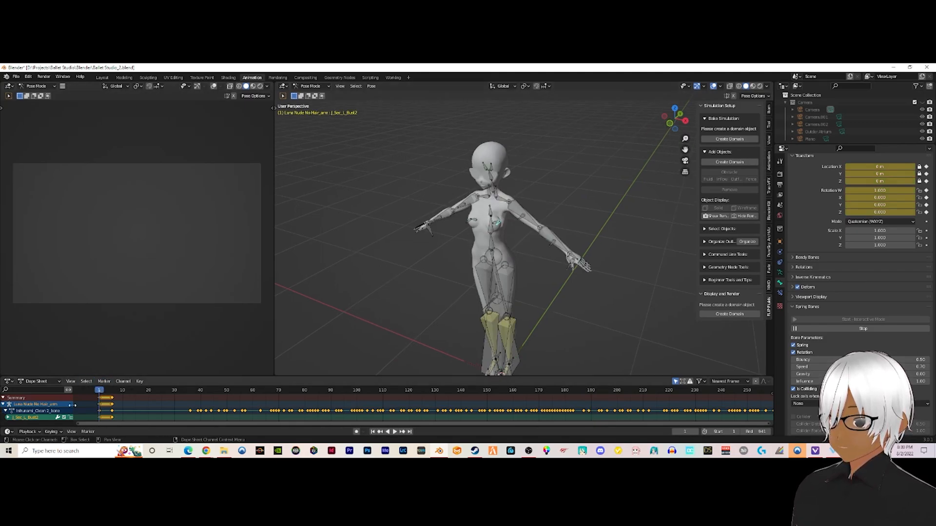
# Select the bust bones on both sides of the chest for baking
pyautogui.scroll(2, 549, 178)
pyautogui.click(551, 173)
pyautogui.moveTo(551, 173); pyautogui.dragTo(586, 163, button='middle')
pyautogui.scroll(3, 467, 210)
pyautogui.moveTo(467, 209); pyautogui.dragTo(407, 195, button='middle')
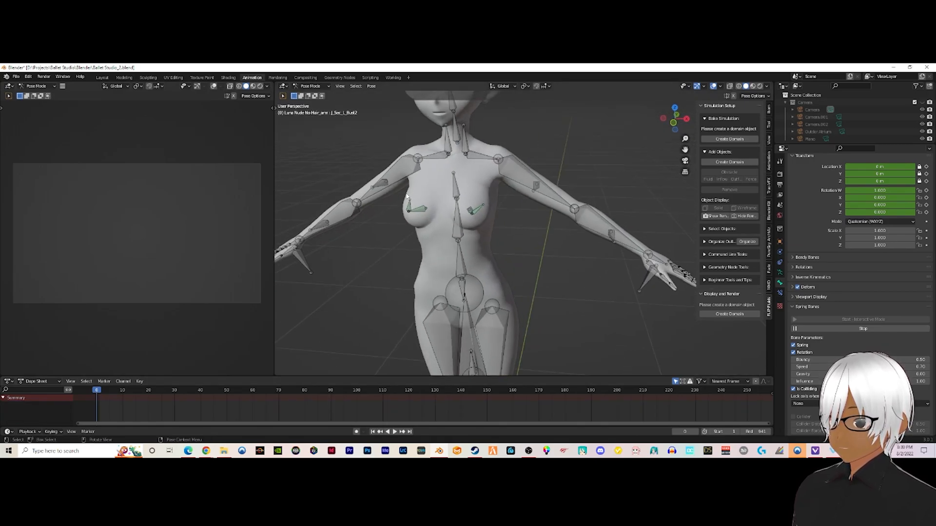
pyautogui.click(412, 211)
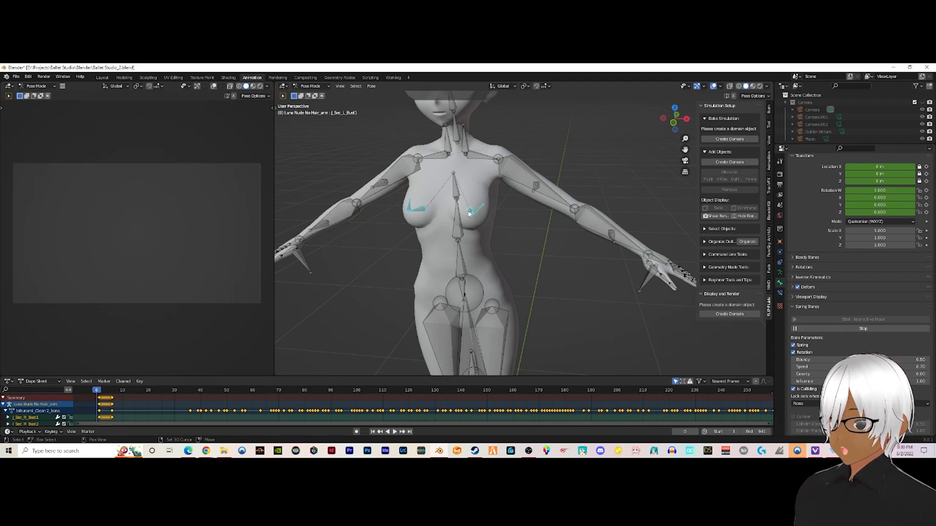
# Bake the selected bones' action for frames 1–941 with Visual Keying, Clear Constraints and Overwrite Current Action enabled, and stop the spring bone simulation
pyautogui.click(356, 86)
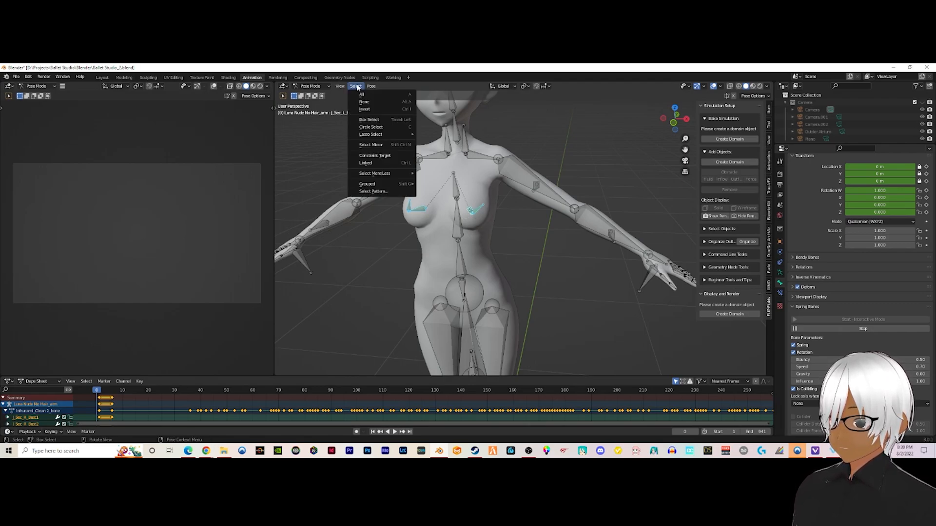
pyautogui.moveTo(369, 86)
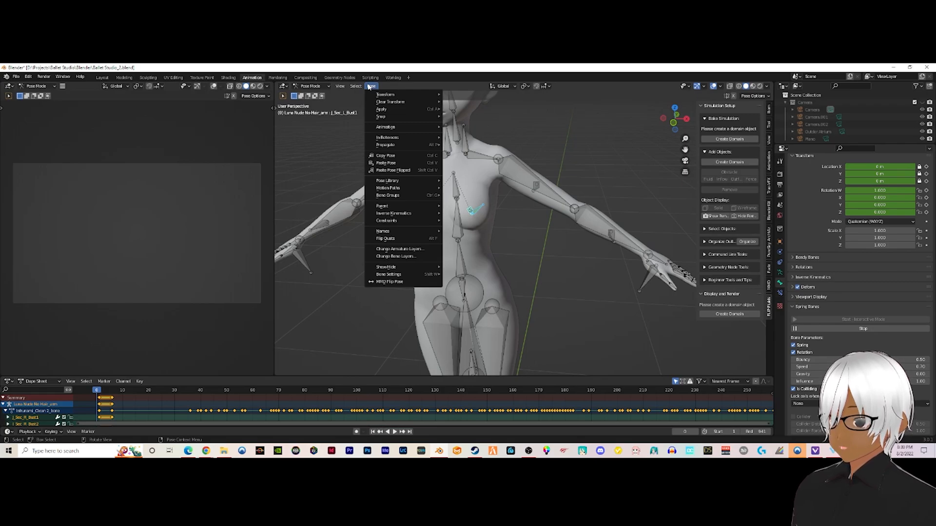
pyautogui.moveTo(398, 130)
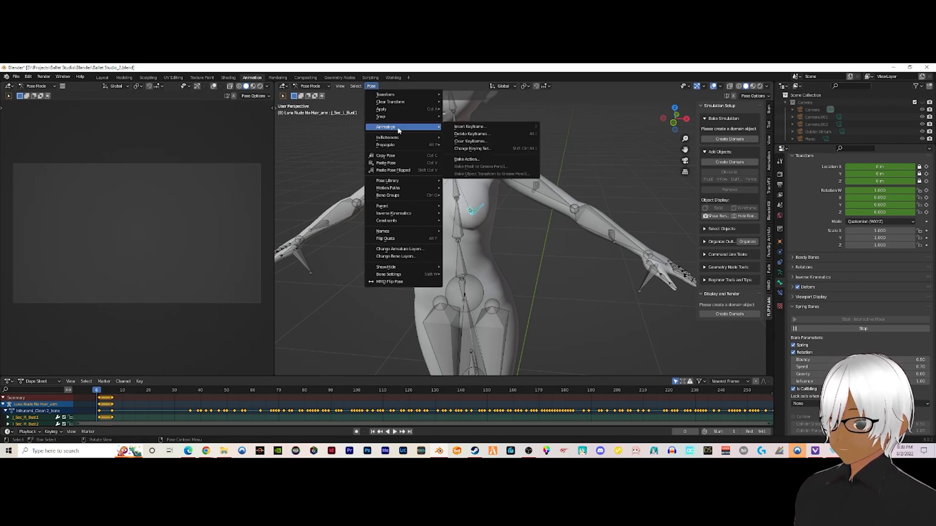
pyautogui.click(475, 161)
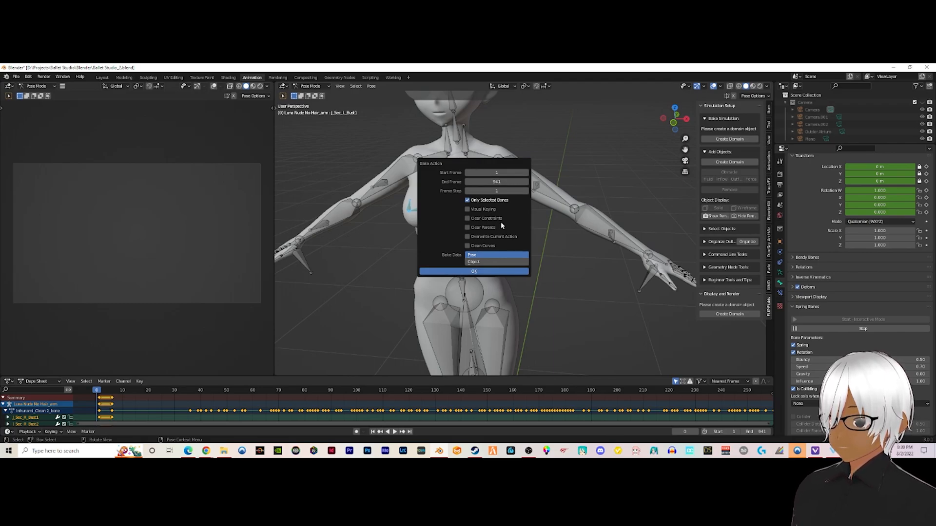
pyautogui.click(468, 210)
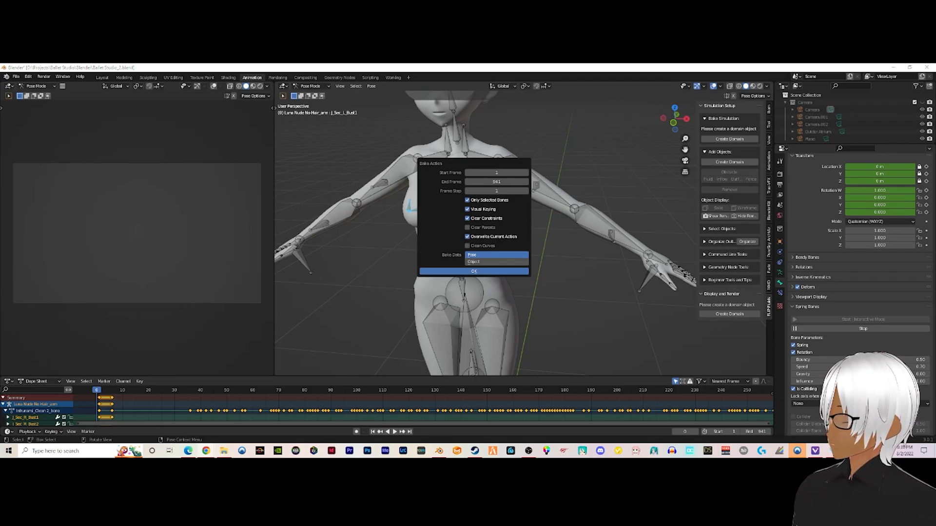
pyautogui.click(482, 275)
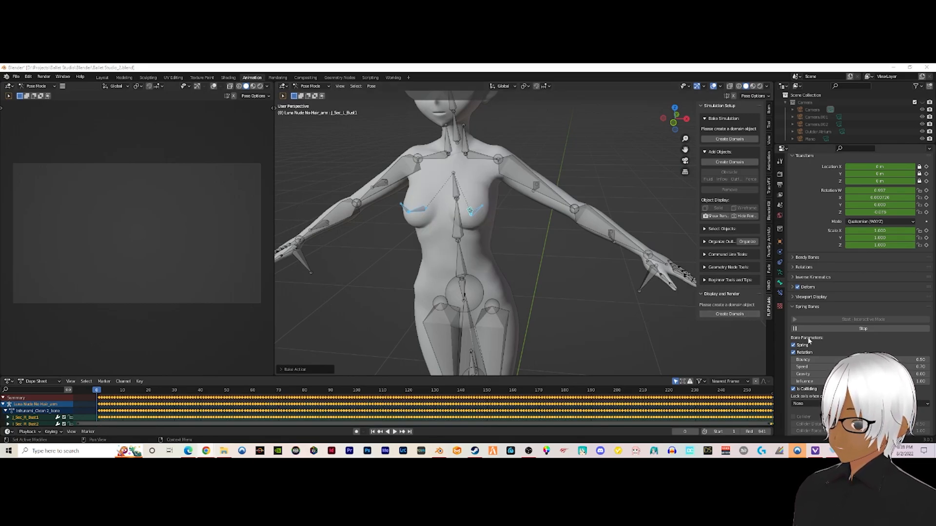
pyautogui.click(833, 329)
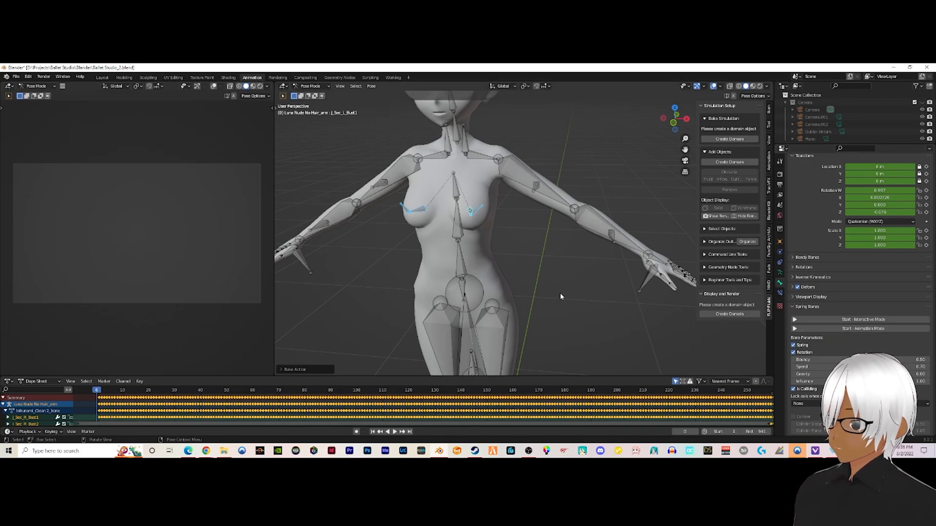
# Play the baked motion to check the chest and whole figure, and return to the start of the timeline
pyautogui.scroll(-3, 276, 358)
pyautogui.press('space')
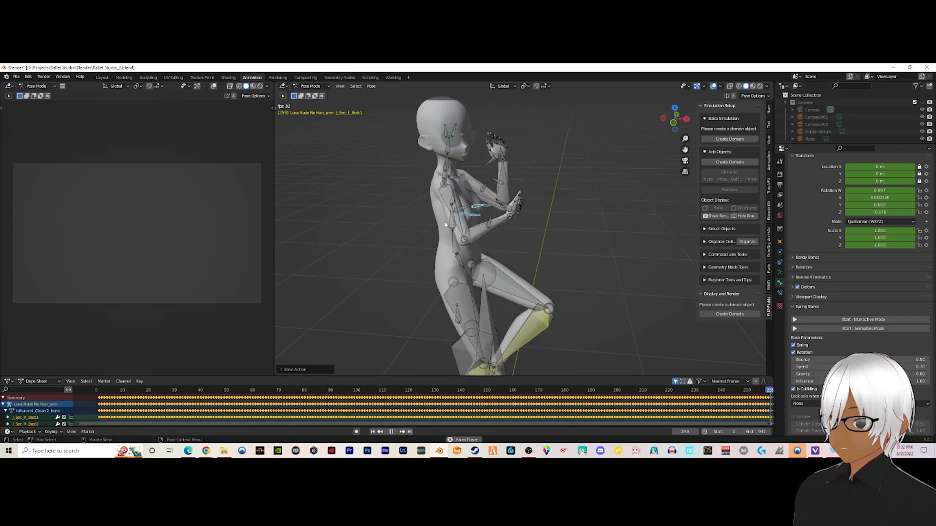
pyautogui.scroll(-8, 448, 221)
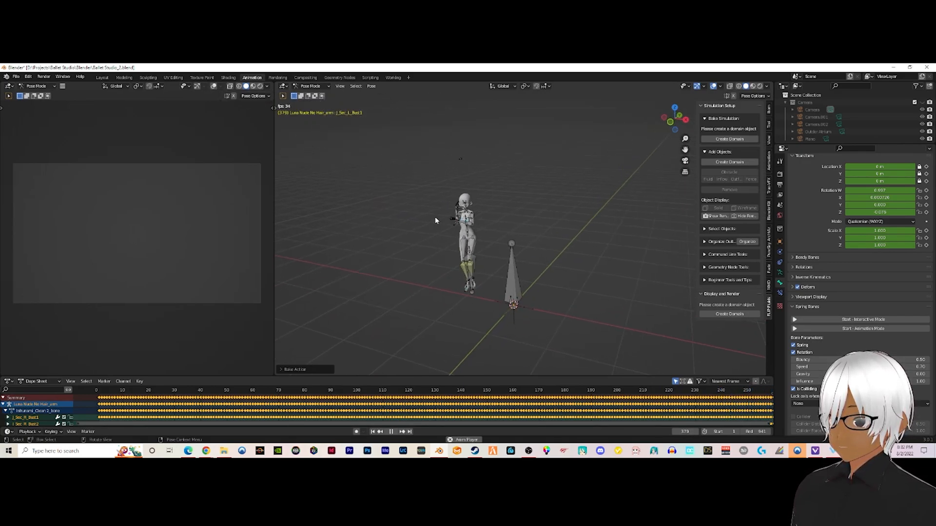
pyautogui.press('space')
pyautogui.click(96, 391)
pyautogui.press('space')
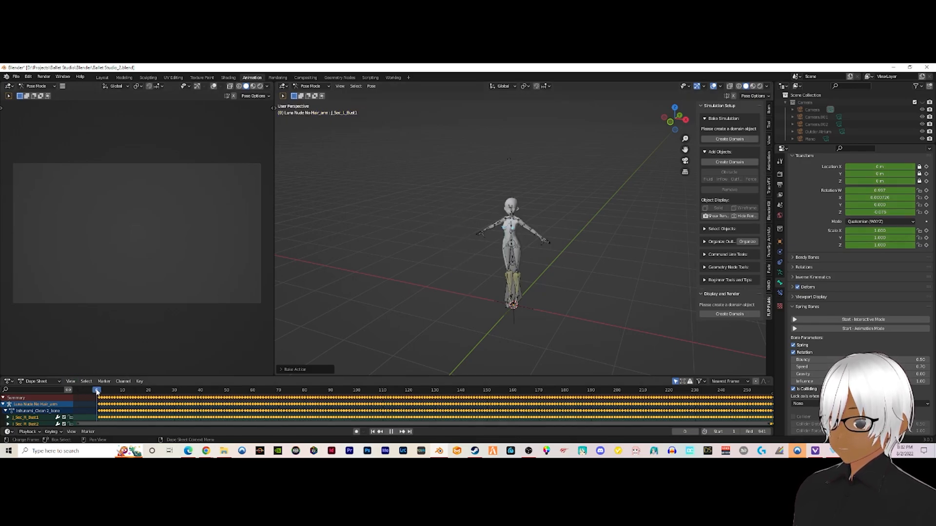
pyautogui.scroll(4, 548, 211)
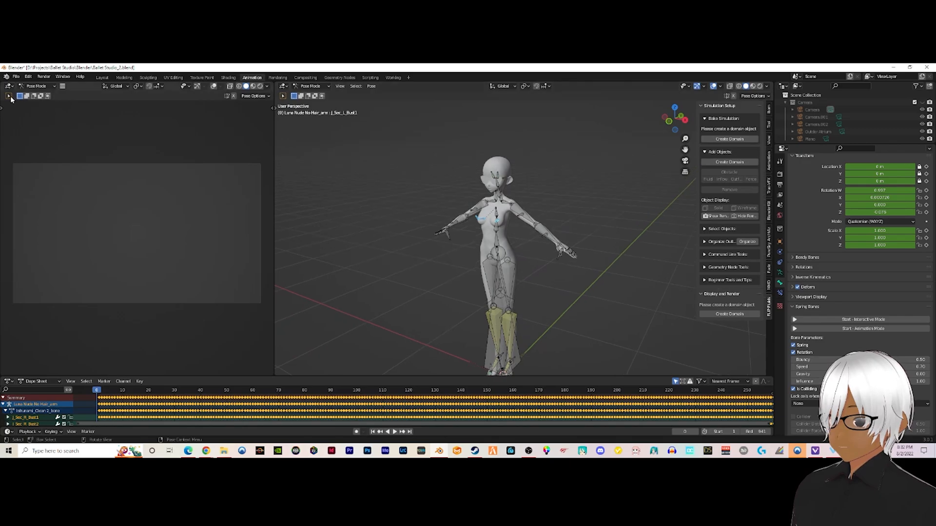
# Save the Blender project and clear the bone selection
pyautogui.click(19, 79)
pyautogui.click(24, 125)
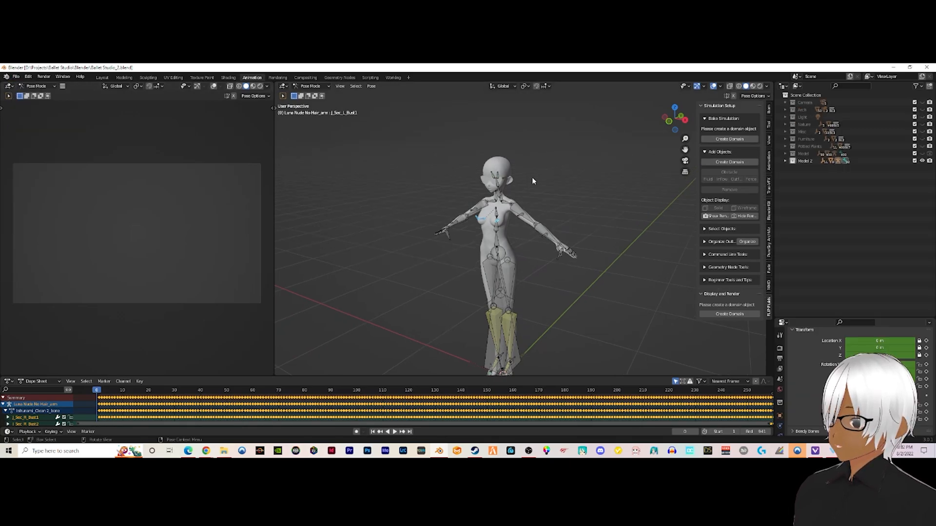
pyautogui.scroll(4, 531, 177)
pyautogui.moveTo(514, 189); pyautogui.dragTo(520, 191, button='middle')
pyautogui.hotkey('alt', 'a')
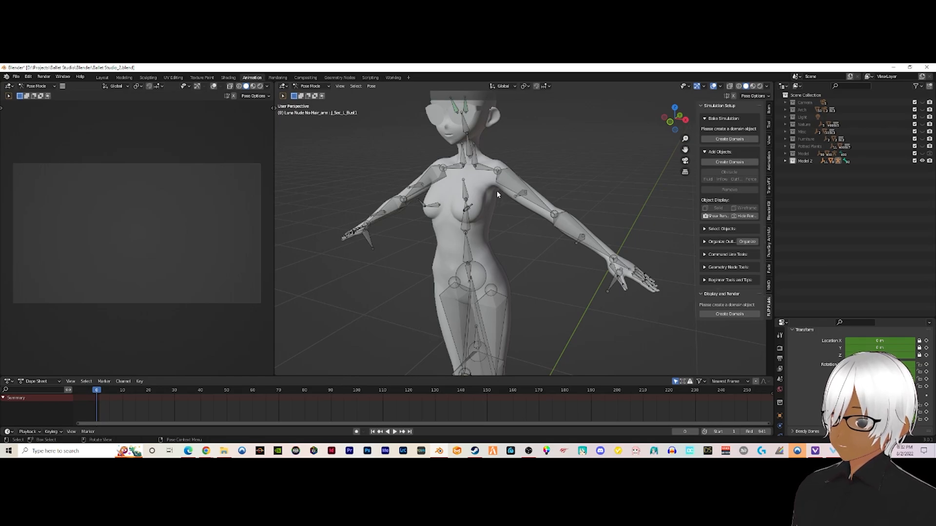
# Switch the armature to Object Mode and select the avatar's body mesh
pyautogui.scroll(-3, 497, 194)
pyautogui.moveTo(497, 195); pyautogui.dragTo(505, 193, button='middle')
pyautogui.scroll(3, 504, 193)
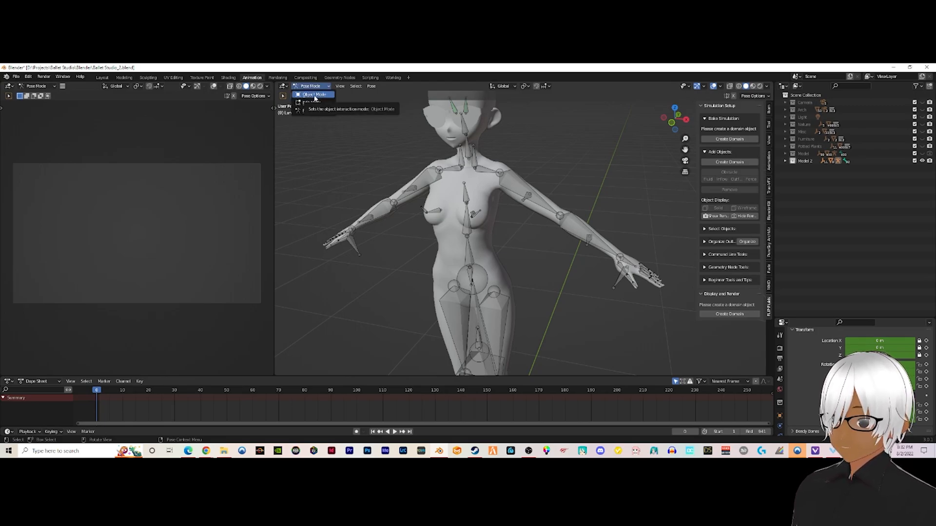
pyautogui.click(314, 96)
pyautogui.click(485, 163)
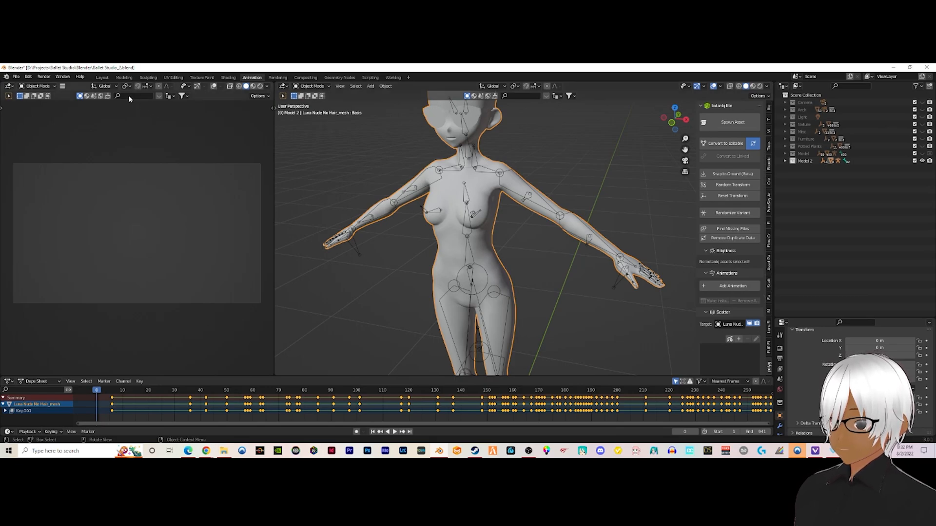
# Export the body mesh as the Alembic file Ballet Studio_2.abc into the From Blender folder, limited to Selected Objects
pyautogui.click(17, 77)
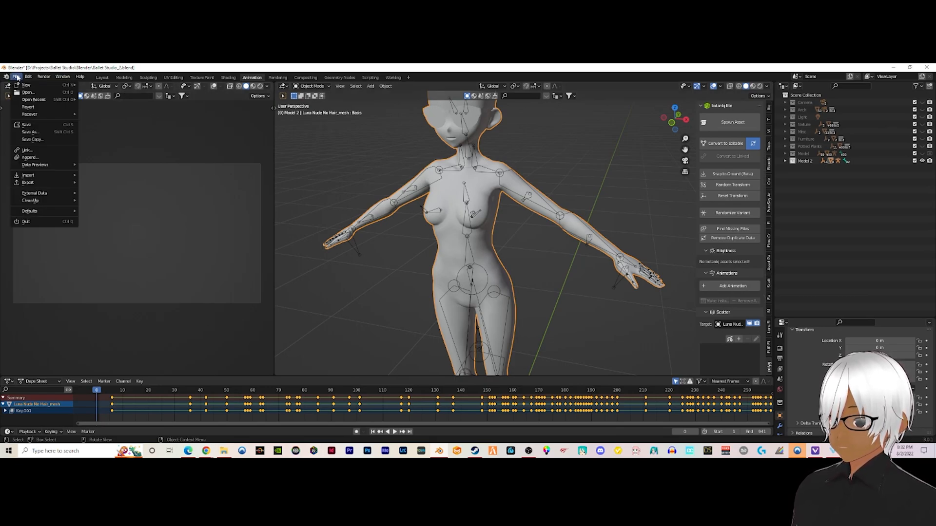
pyautogui.moveTo(42, 79)
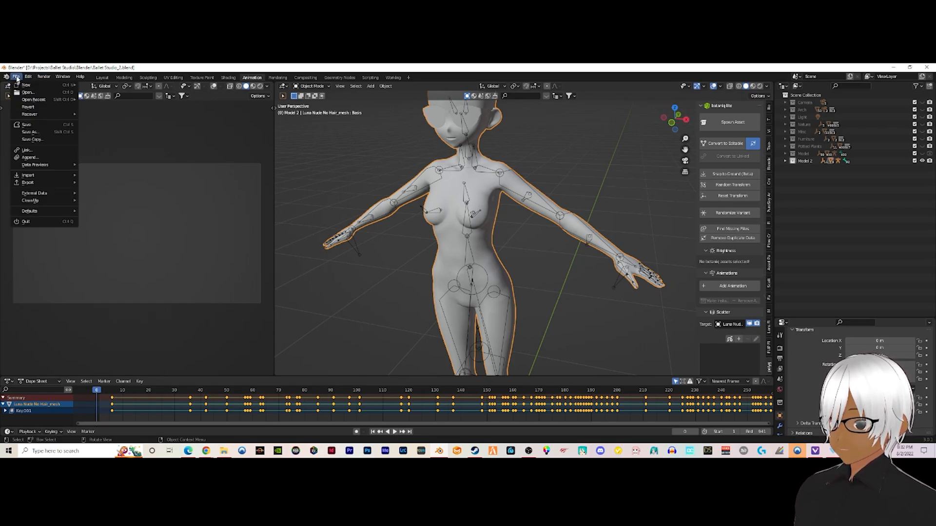
pyautogui.moveTo(45, 181)
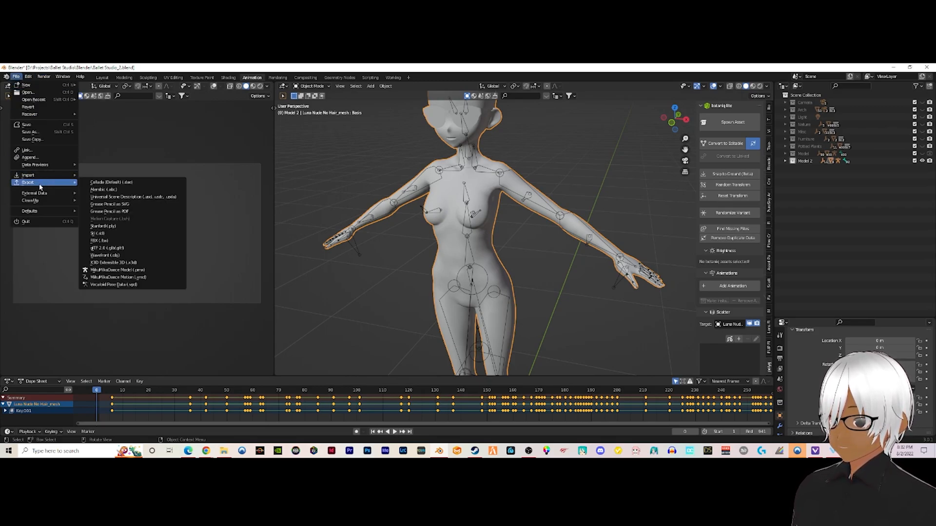
pyautogui.click(104, 189)
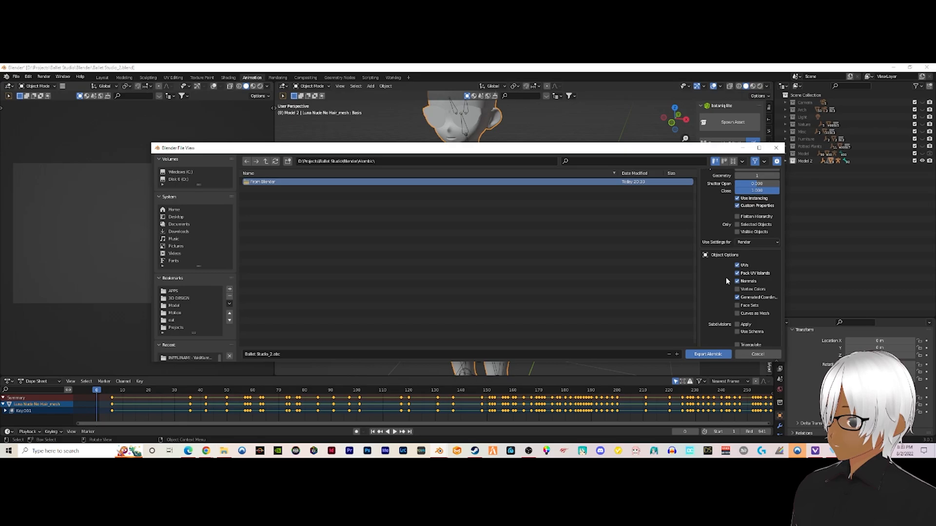
pyautogui.scroll(-1, 726, 281)
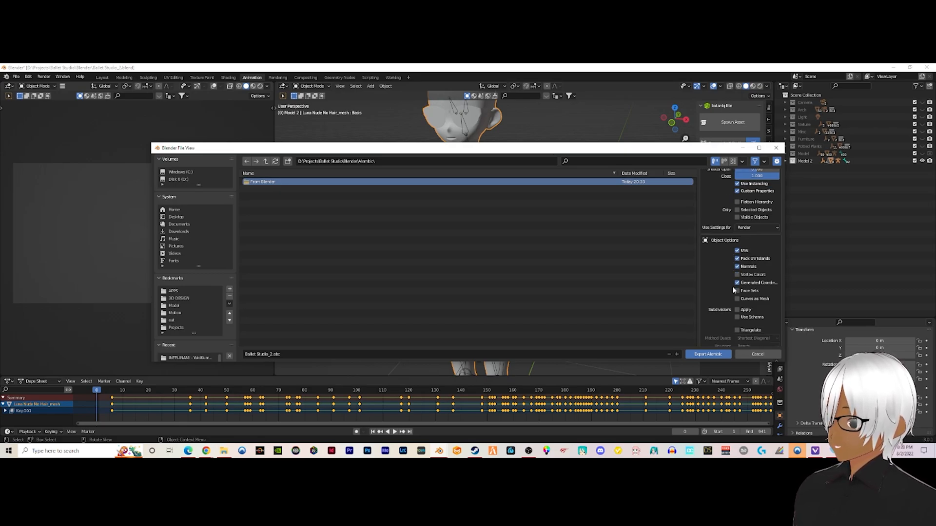
pyautogui.scroll(-3, 728, 282)
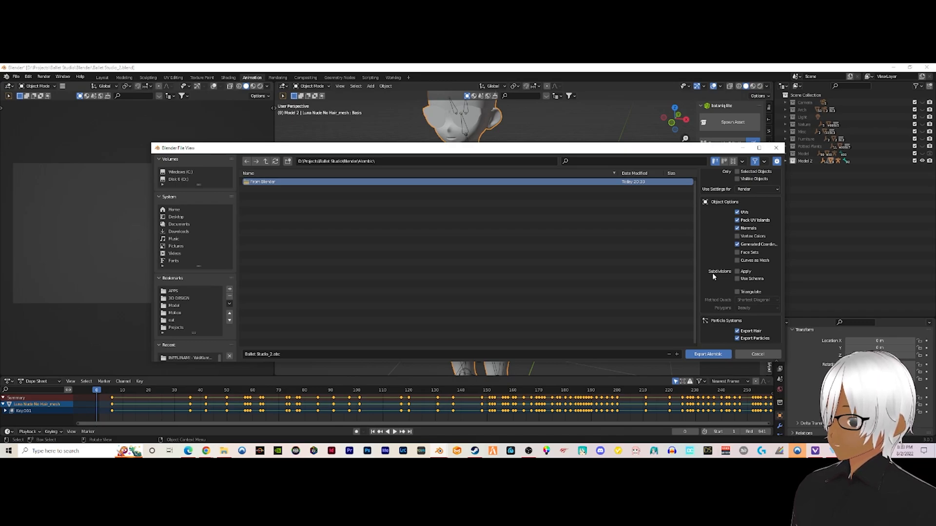
pyautogui.scroll(1, 712, 274)
pyautogui.scroll(2, 712, 275)
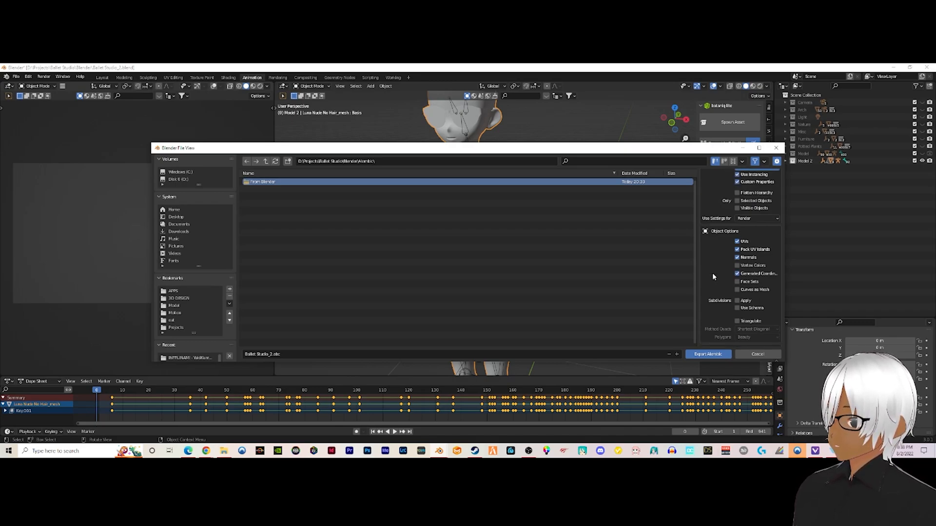
pyautogui.scroll(3, 714, 278)
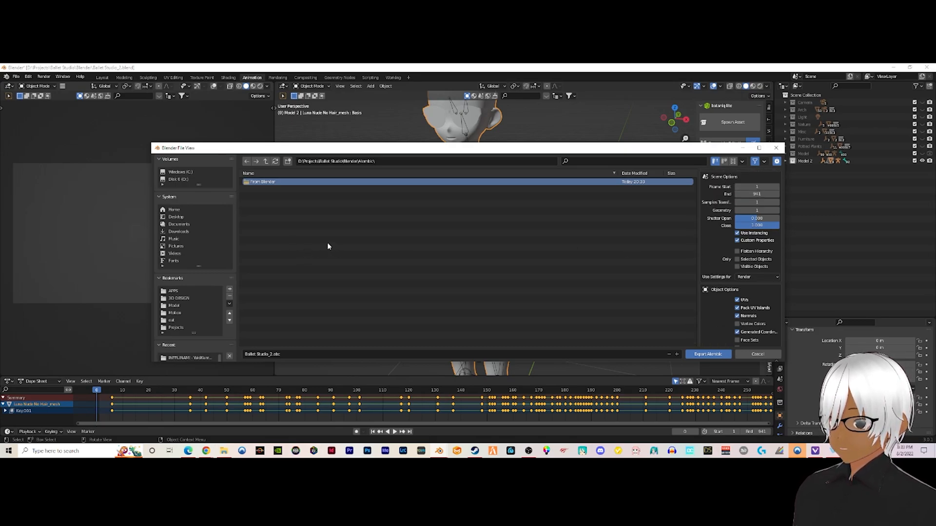
pyautogui.click(738, 259)
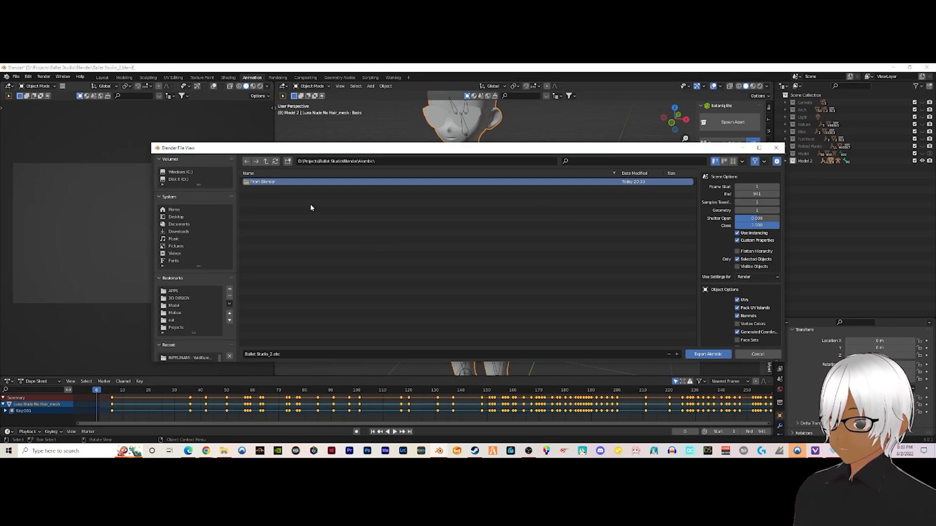
pyautogui.doubleClick(274, 183)
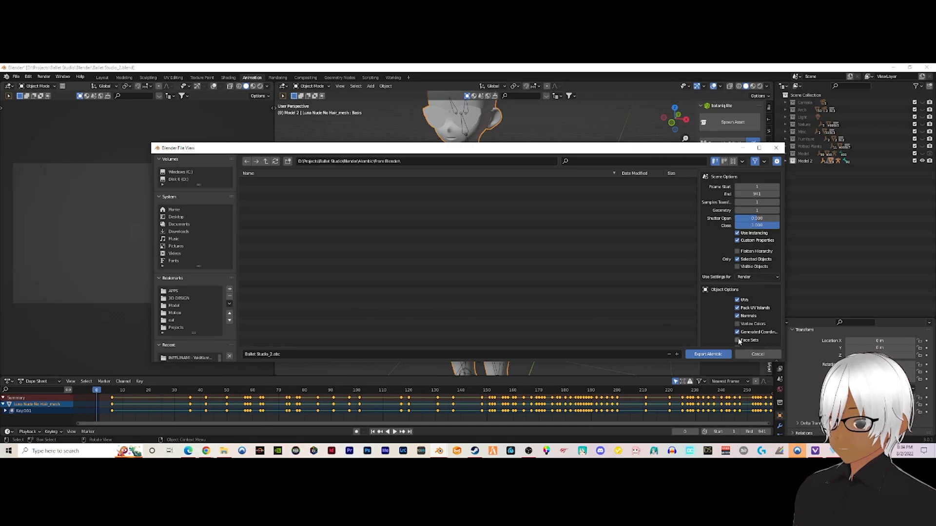
pyautogui.click(709, 355)
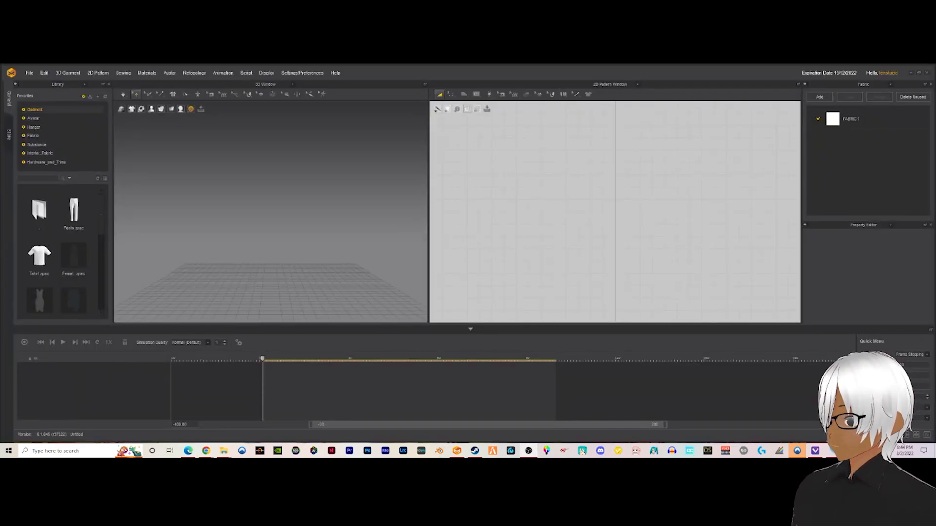
# Switch to Marvelous Designer, start opening a garment file and browse to the Cloths folder
pyautogui.click(270, 213)
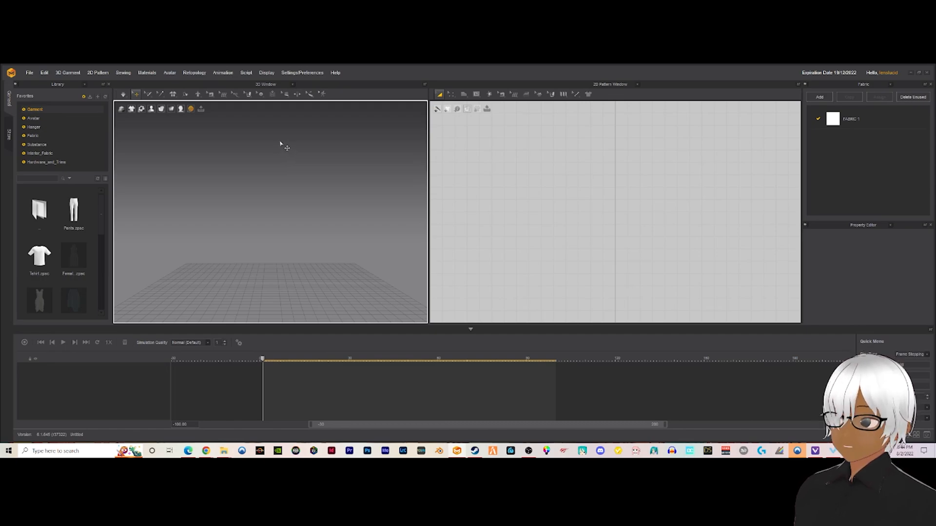
pyautogui.moveTo(262, 157); pyautogui.dragTo(242, 174, button='right')
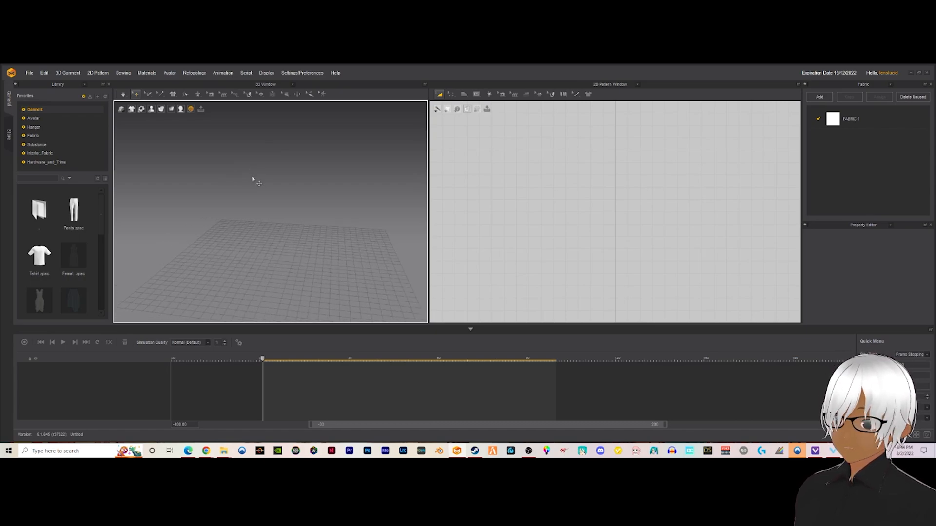
pyautogui.click(29, 72)
pyautogui.moveTo(51, 105)
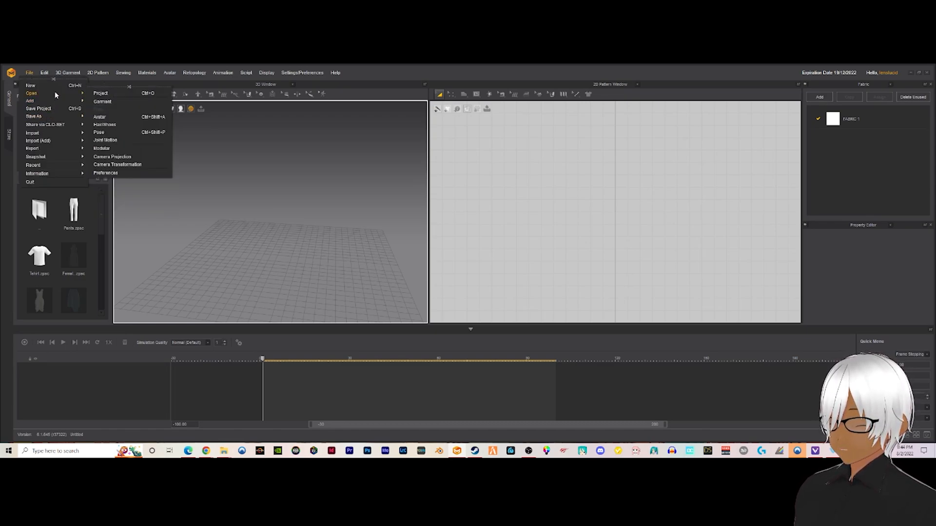
pyautogui.click(110, 101)
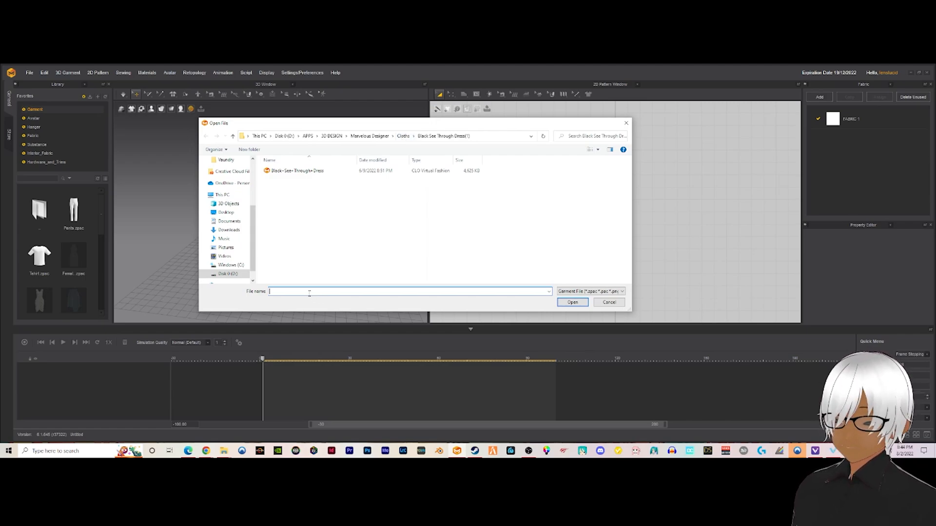
pyautogui.click(404, 137)
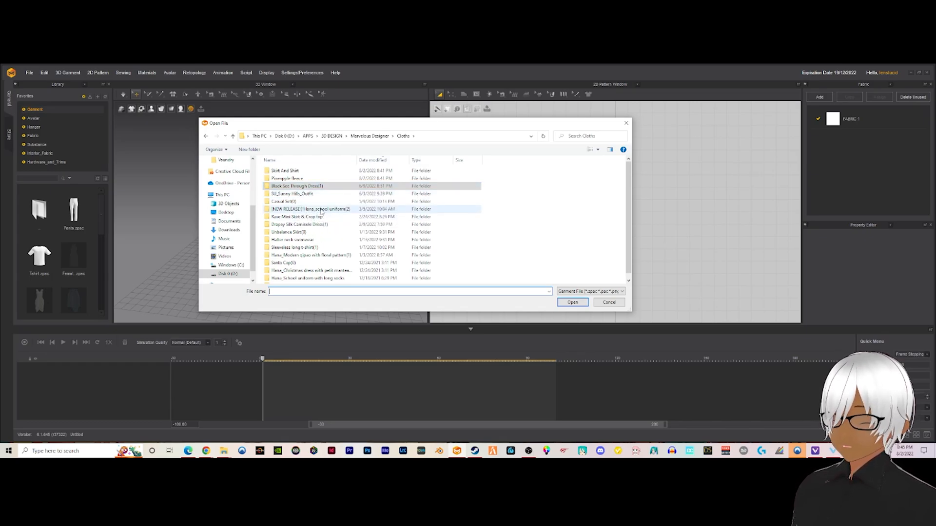
# Switch to Chrome and view the T-shirt & skirt garment's page in the Marvelous Designer store
pyautogui.click(206, 451)
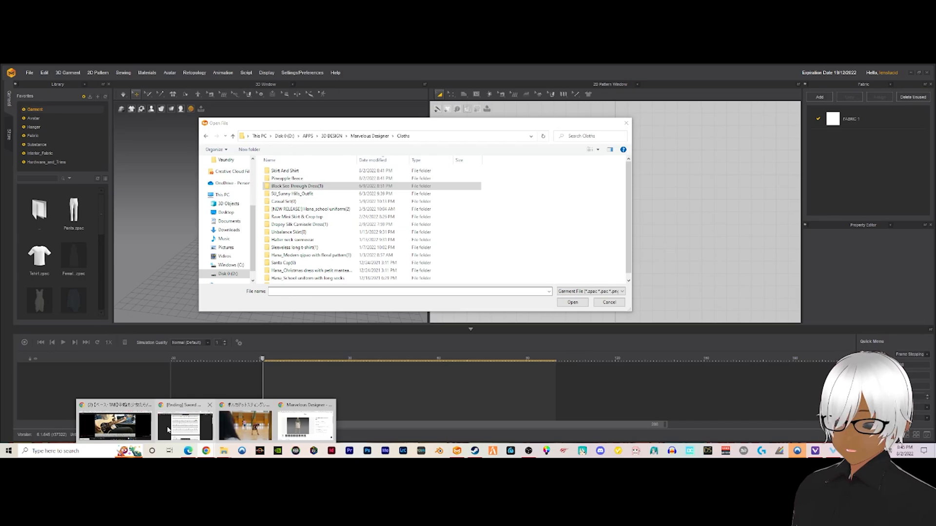
pyautogui.click(306, 424)
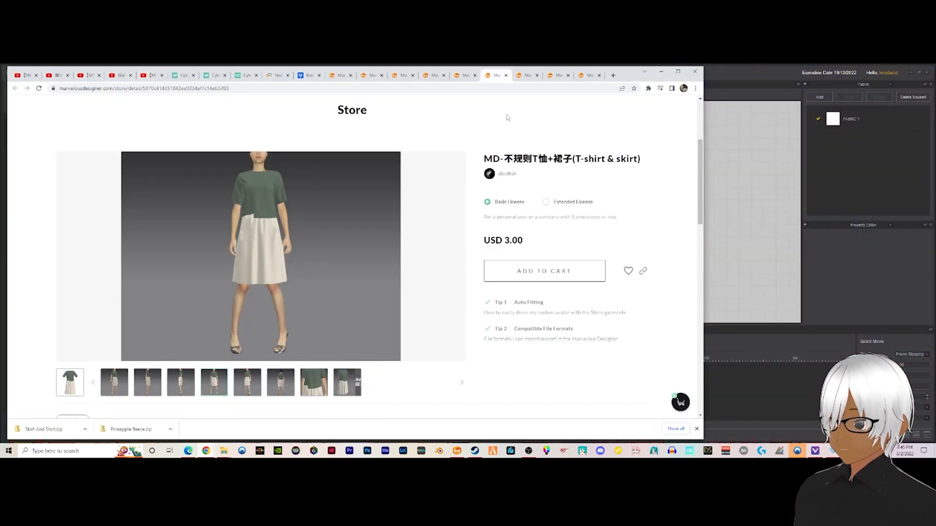
# Compare the store pages of the Pineapple fleece, Hana_school uniform and T-shirt & skirt garments
pyautogui.click(466, 76)
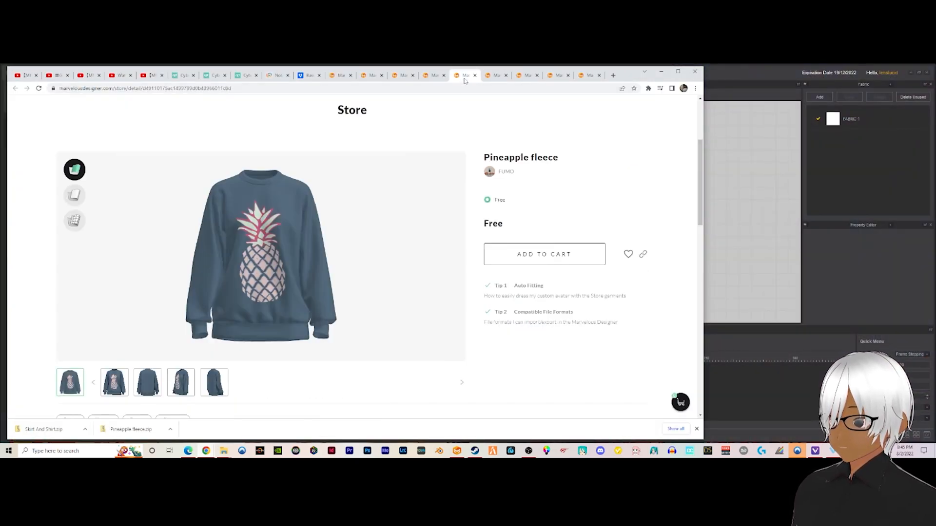
pyautogui.click(433, 76)
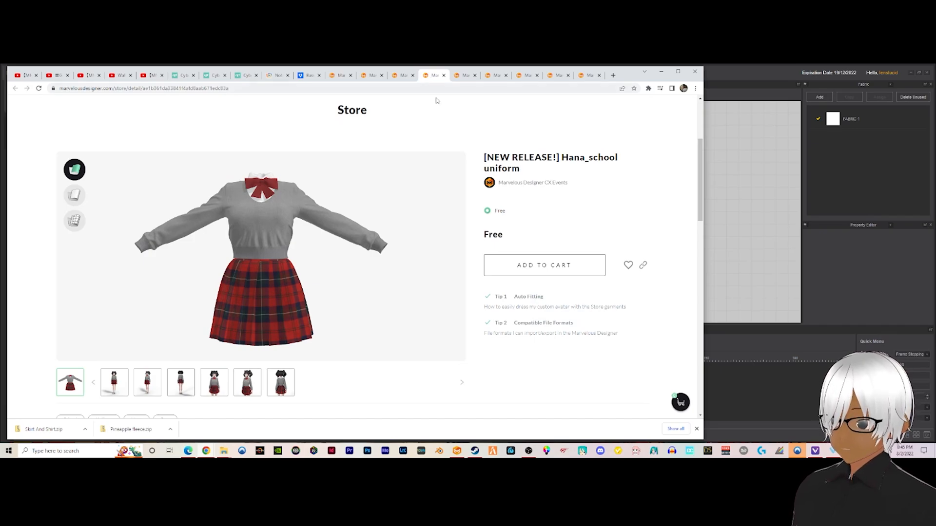
pyautogui.click(466, 77)
pyautogui.click(494, 77)
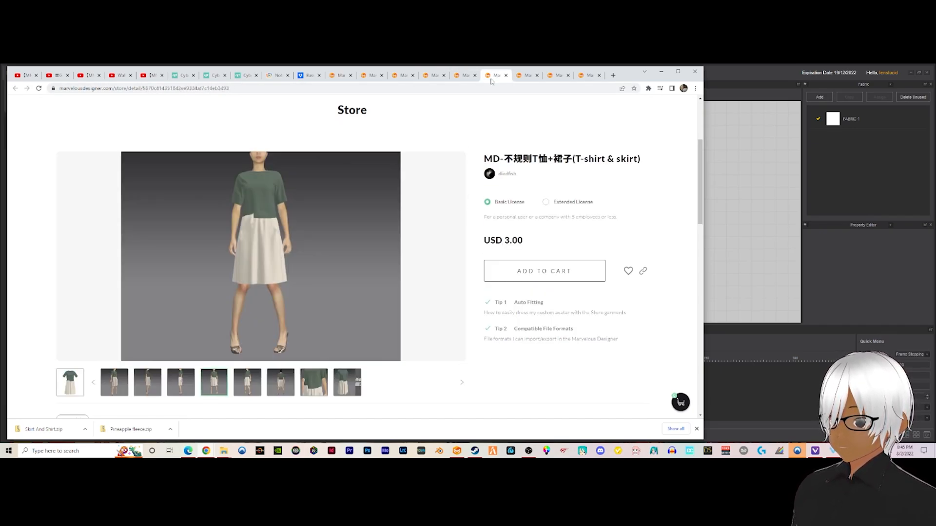
pyautogui.click(434, 76)
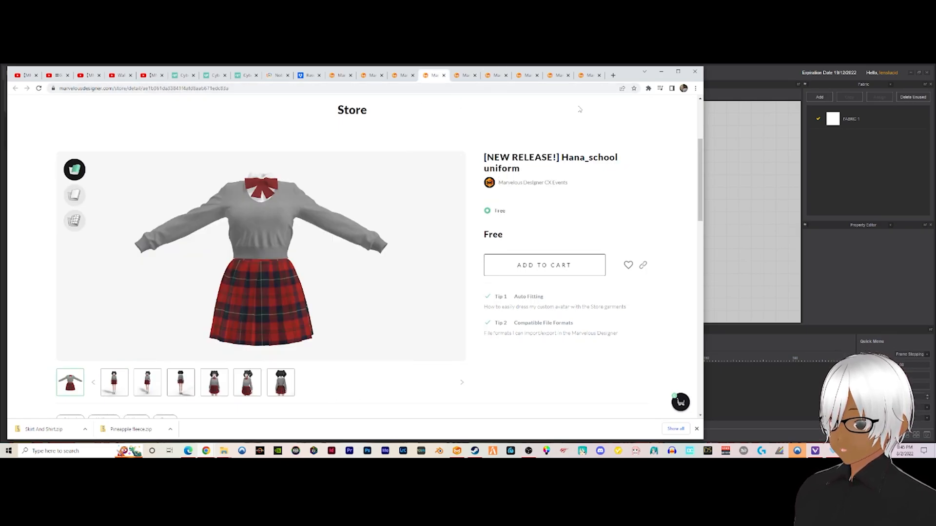
# Switch to Marvelous Designer and open the Hana_school uniform garment from the [NEW RELEASE!] Hana_school uniform(2) folder
pyautogui.click(722, 74)
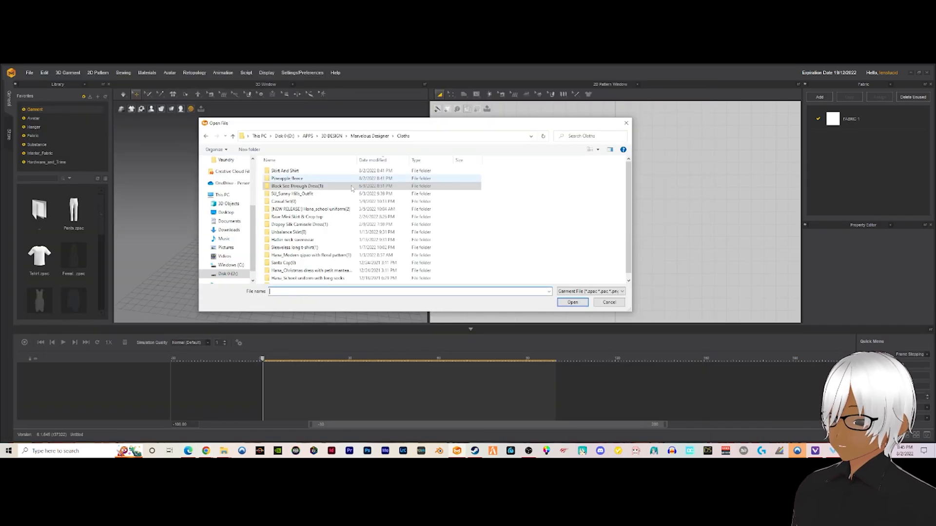
pyautogui.doubleClick(313, 210)
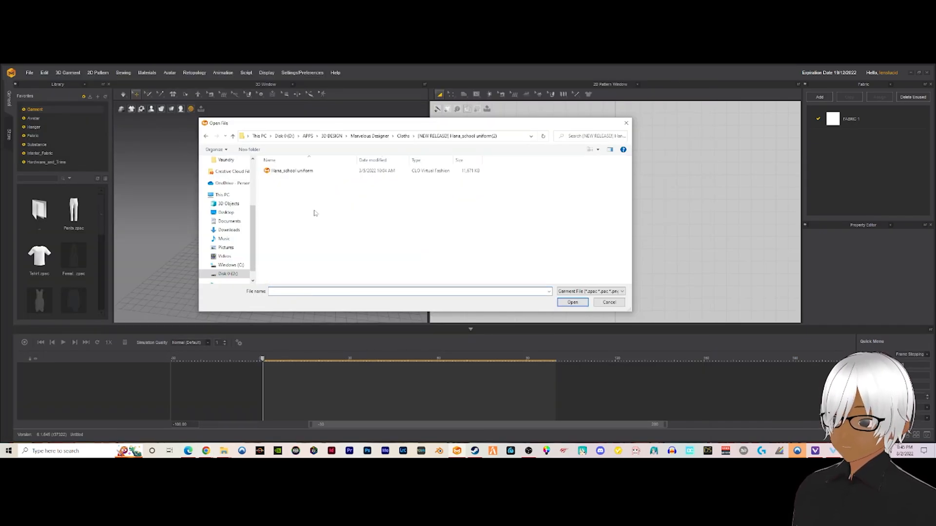
pyautogui.click(312, 172)
pyautogui.click(573, 303)
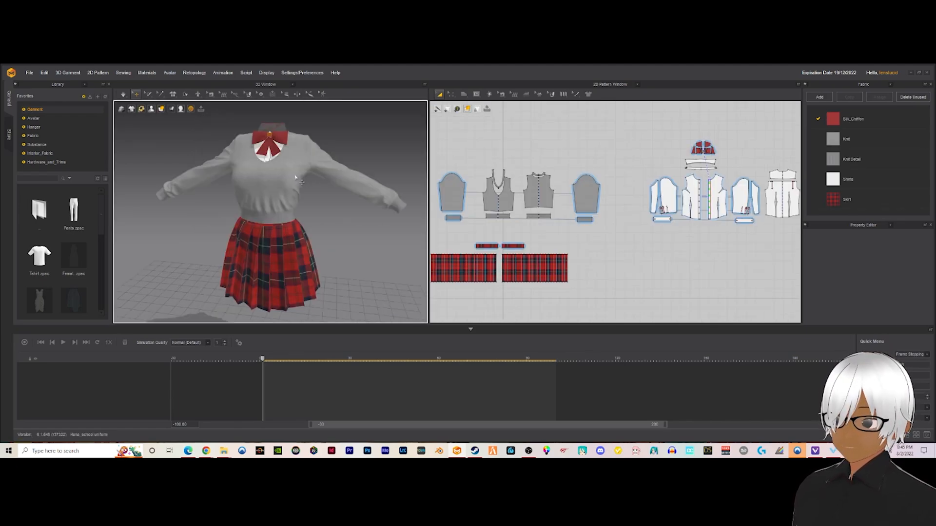
pyautogui.moveTo(300, 221)
pyautogui.mouseDown(button='right')
pyautogui.moveTo(289, 219)
pyautogui.moveTo(295, 235)
pyautogui.moveTo(294, 222)
pyautogui.mouseUp(button='right')
pyautogui.scroll(-2, 289, 220)
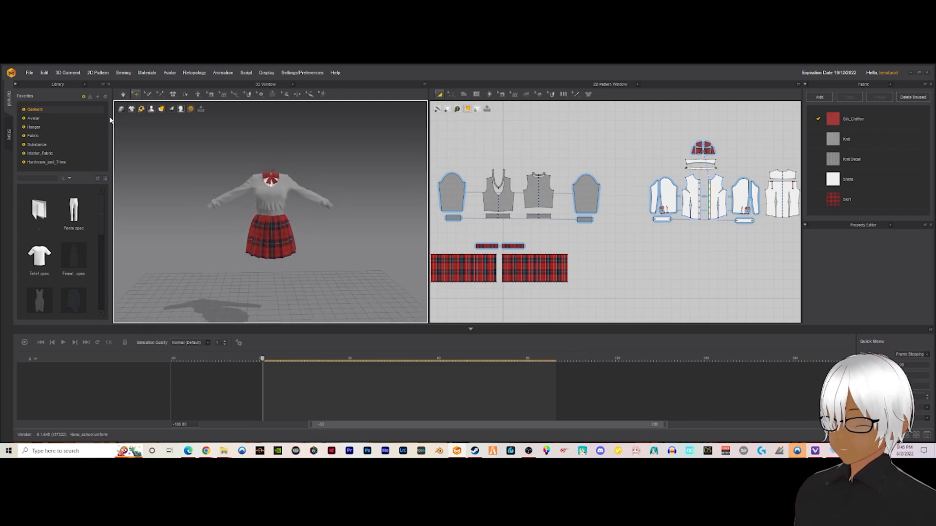
# Import the exported avatar body animation as Alembic, in mm with an enlarged scale percentage, and inspect it against the uniform
pyautogui.click(29, 72)
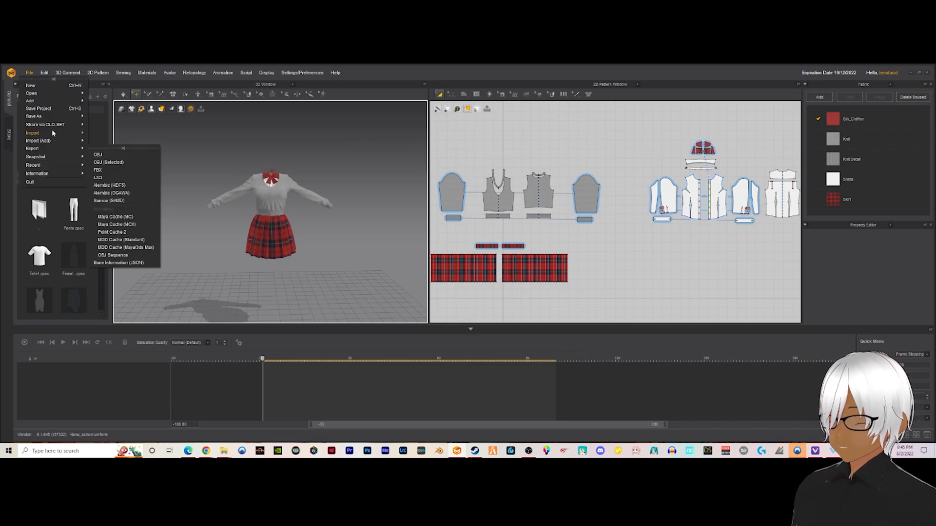
pyautogui.moveTo(51, 130)
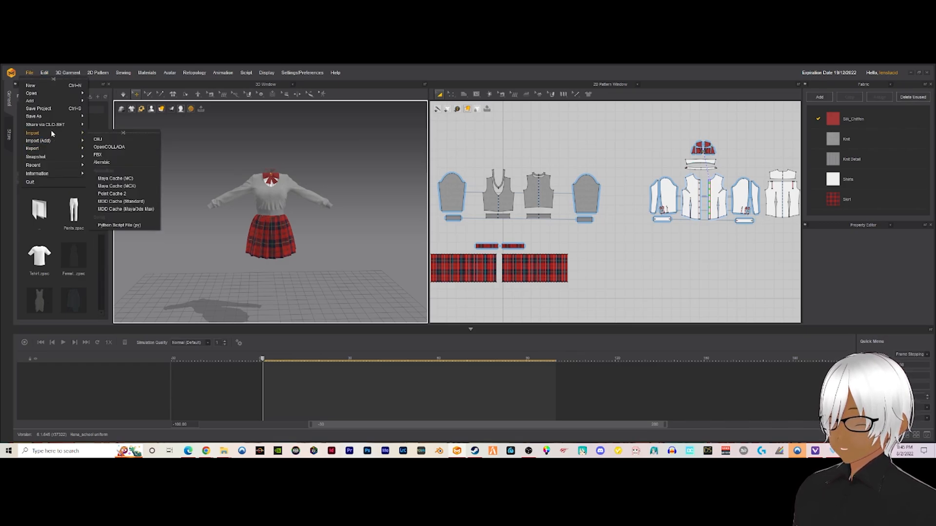
pyautogui.click(110, 163)
pyautogui.click(325, 172)
pyautogui.click(572, 303)
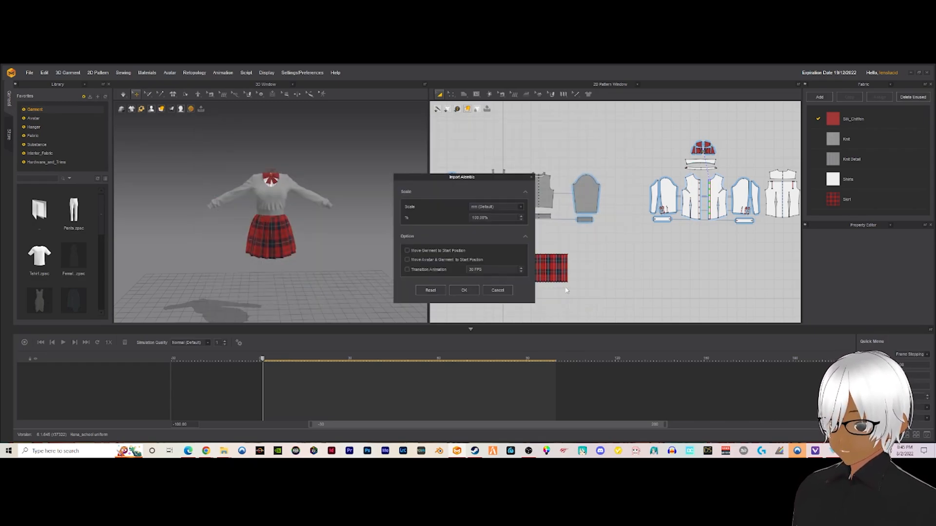
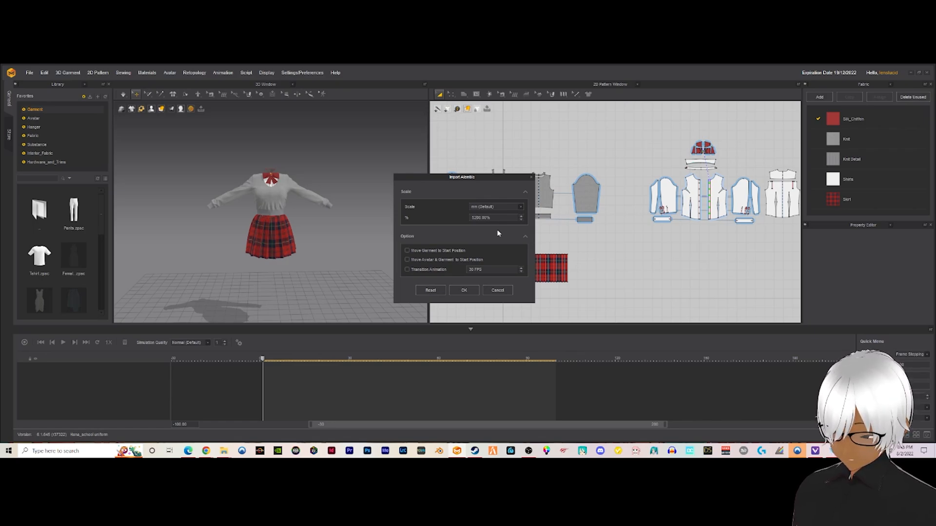
pyautogui.write('0')
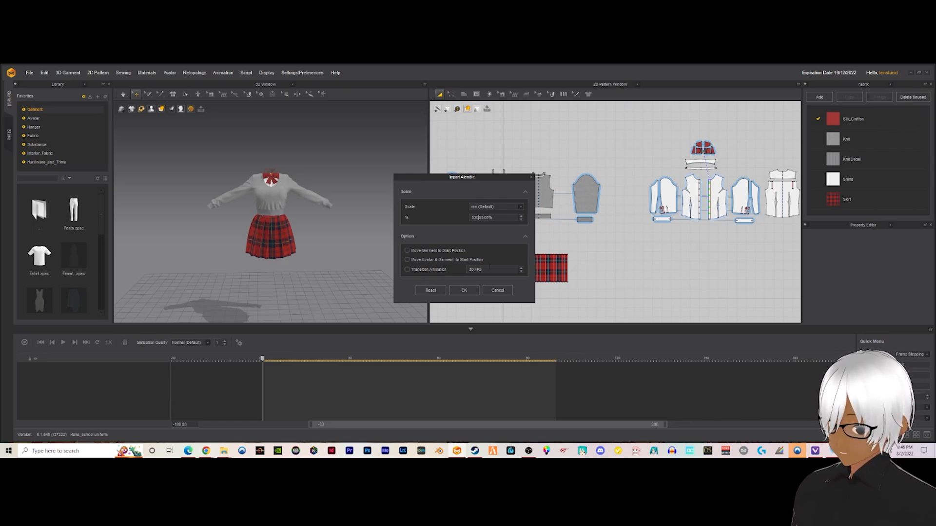
pyautogui.click(465, 290)
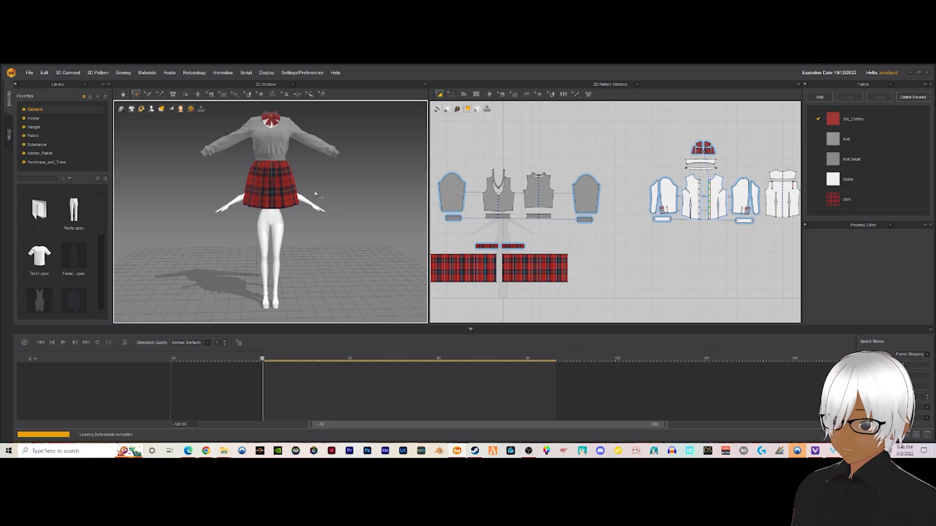
pyautogui.moveTo(382, 183); pyautogui.dragTo(302, 254, button='right')
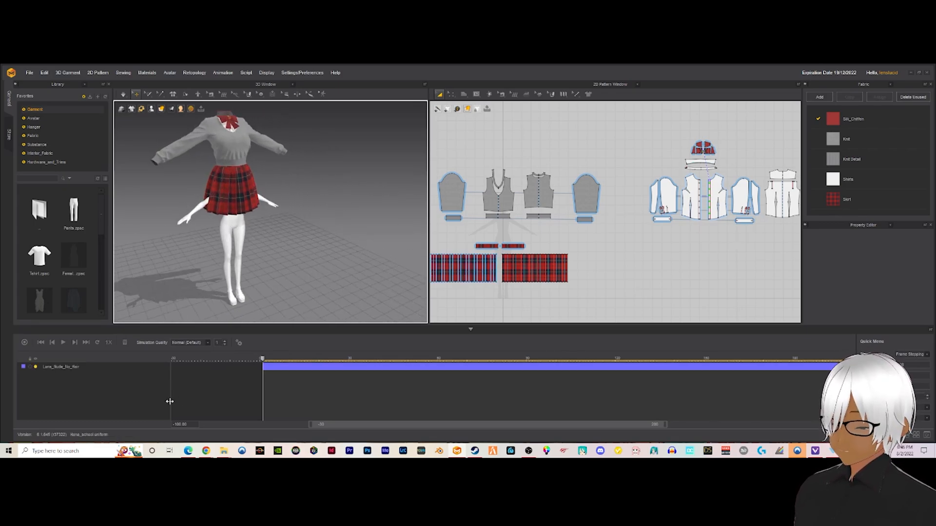
# Open a blank Notepad document and begin a note with "Marvel", trimming it back to "Ma"
pyautogui.click(73, 450)
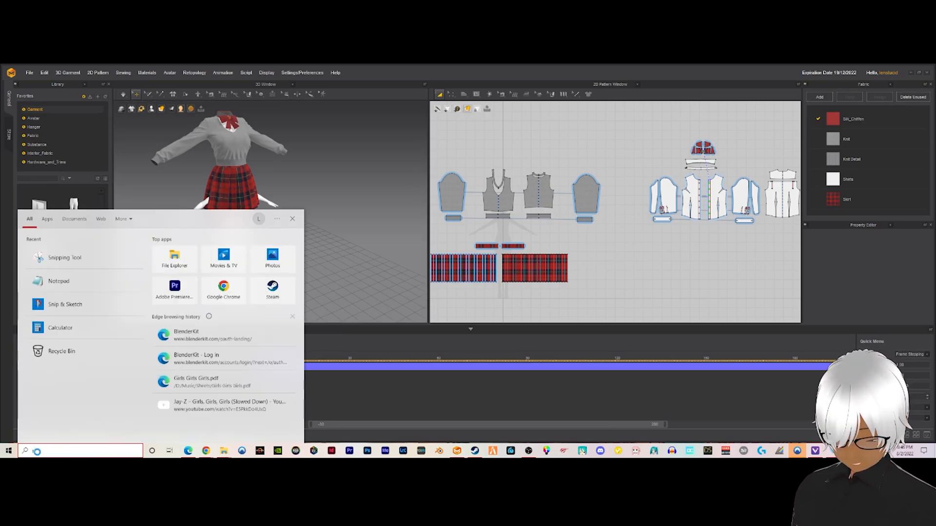
pyautogui.write('note')
pyautogui.click(59, 251)
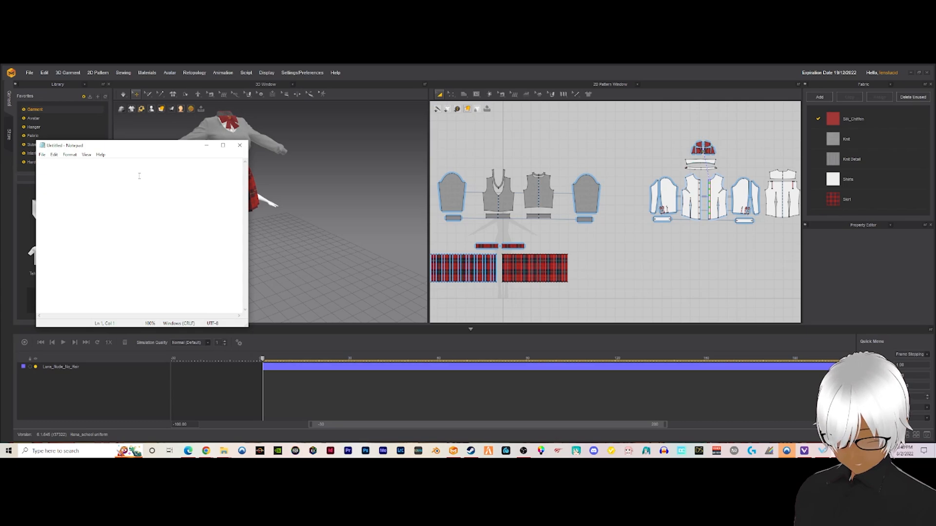
pyautogui.write('Marvel')
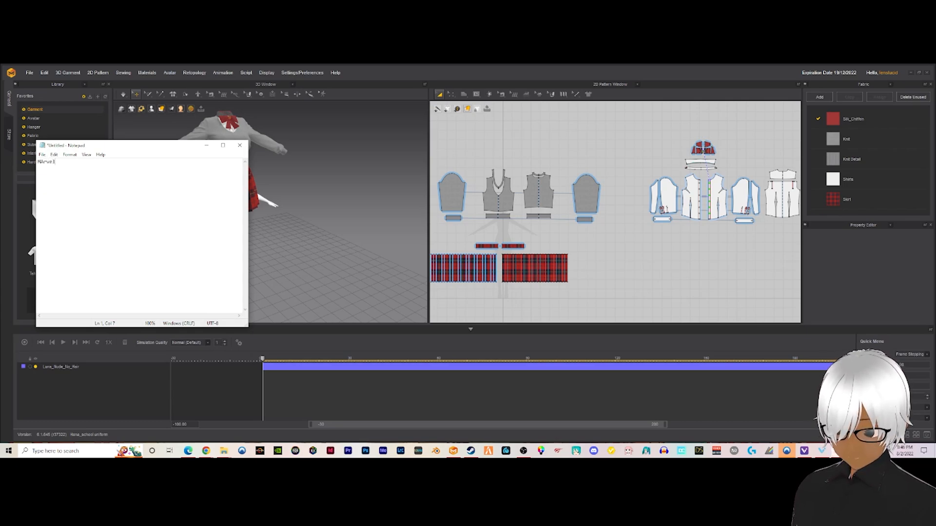
pyautogui.press('BackSpace')
pyautogui.press('BackSpace')
pyautogui.press('BackSpace')
pyautogui.press('BackSpace')
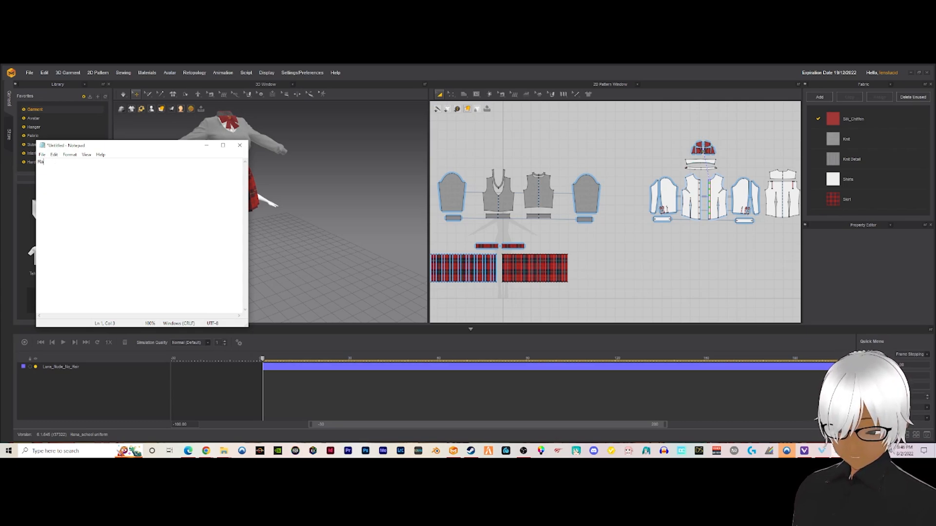
# Complete the Notepad note so it reads "Marvelous- 52,000" and switch back to Marvelous Designer
pyautogui.write('arvelous-')
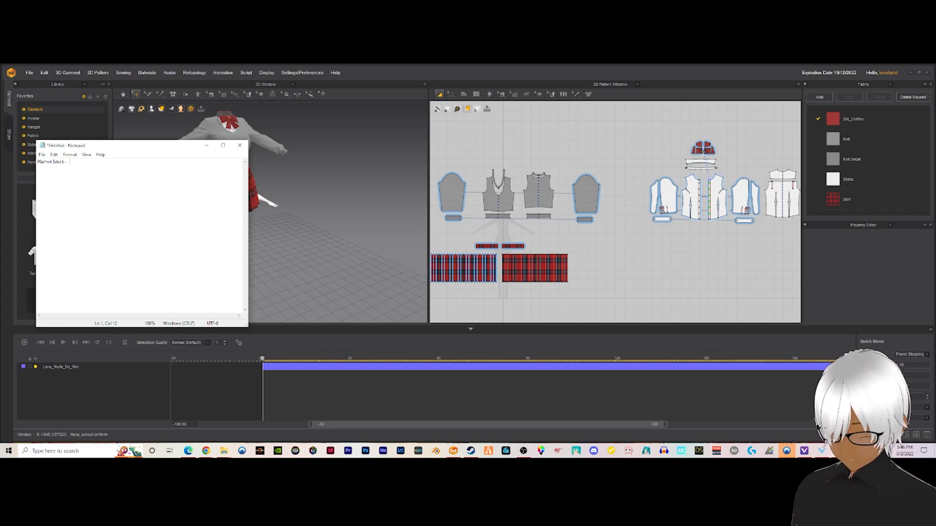
pyautogui.write('52')
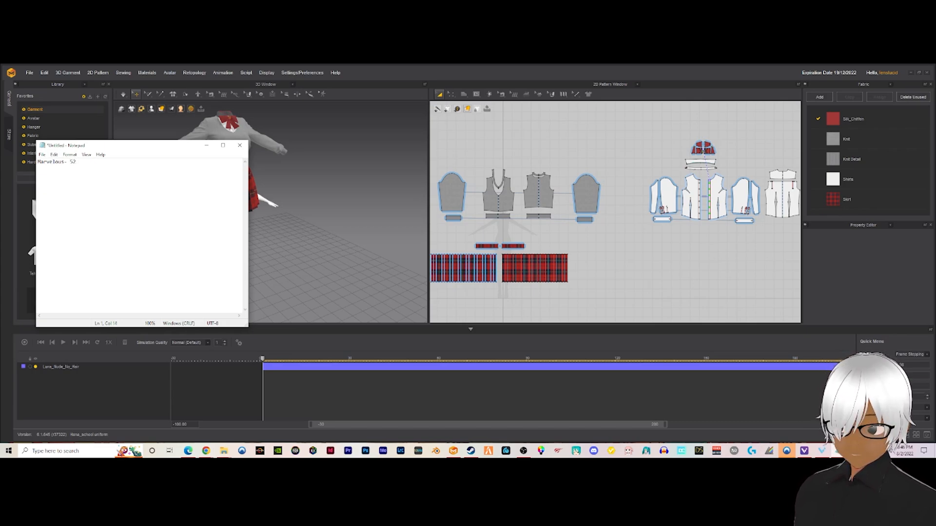
pyautogui.write(',000')
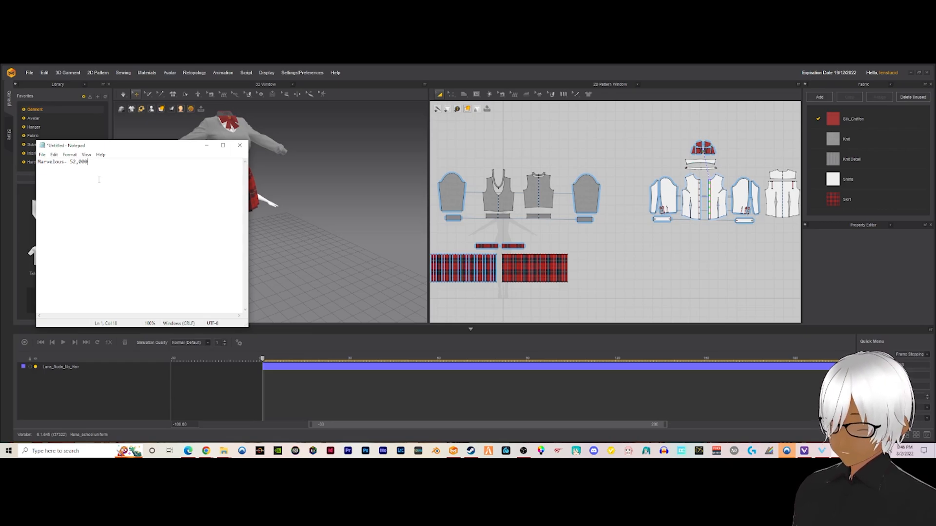
pyautogui.click(425, 79)
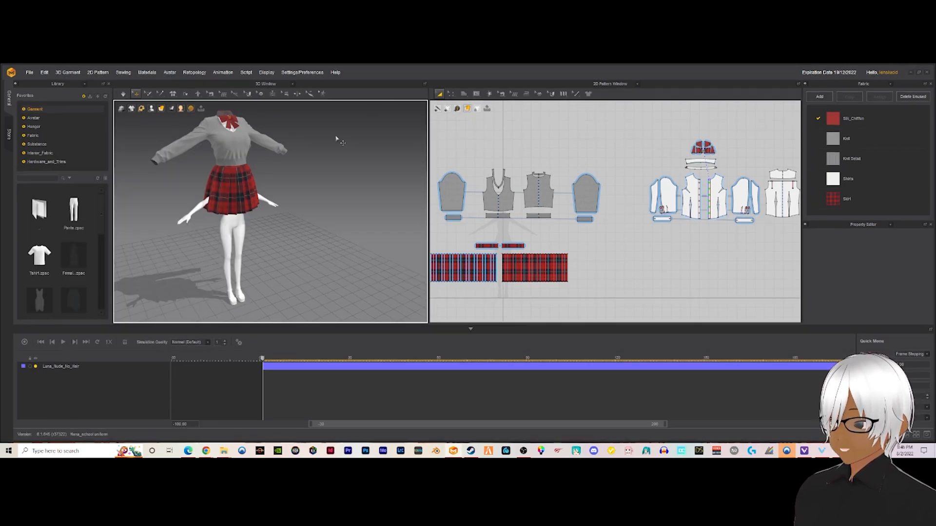
# Try to auto-fit all the school uniform's 2D patterns to the avatar with Maintain Pattern Curvature at 100%
pyautogui.moveTo(284, 159); pyautogui.dragTo(263, 154, button='middle')
pyautogui.moveTo(263, 155); pyautogui.dragTo(246, 143, button='right')
pyautogui.moveTo(286, 140); pyautogui.dragTo(307, 180, button='middle')
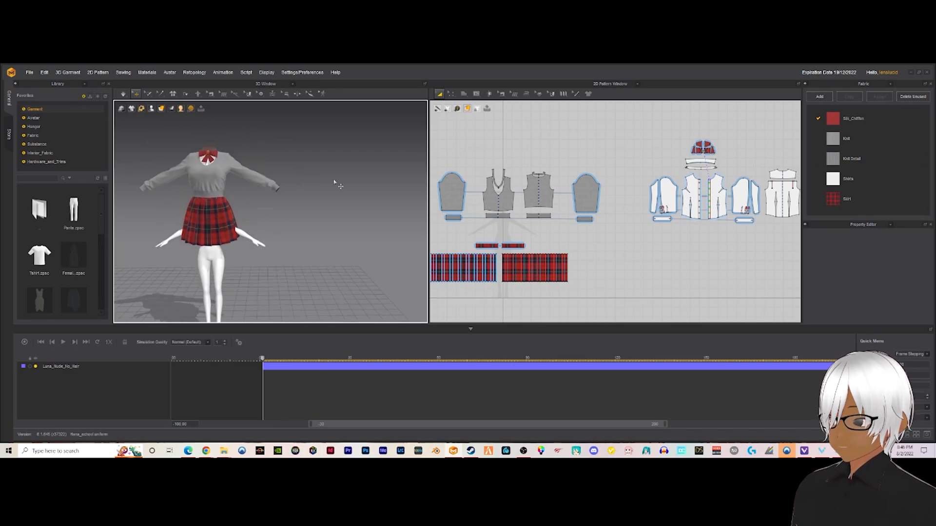
pyautogui.scroll(-5, 563, 207)
pyautogui.scroll(2, 564, 211)
pyautogui.moveTo(765, 144); pyautogui.dragTo(463, 299)
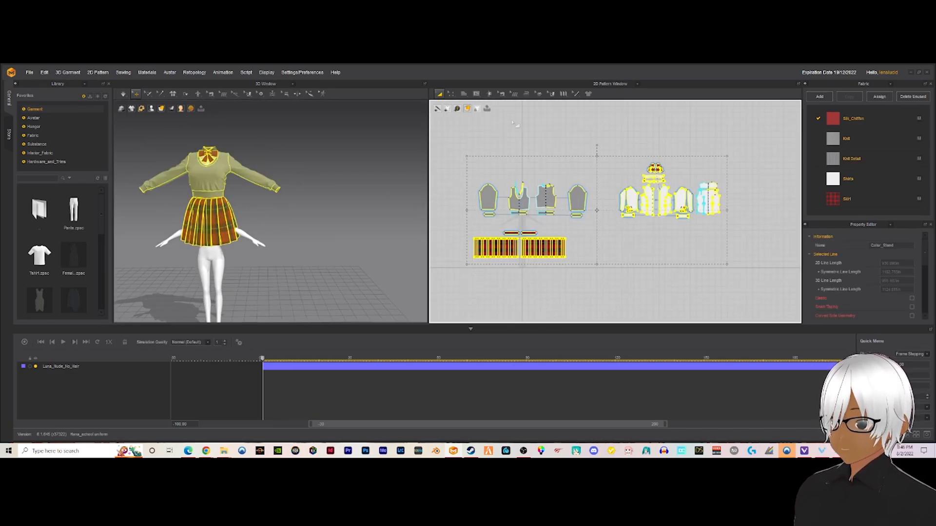
pyautogui.click(489, 94)
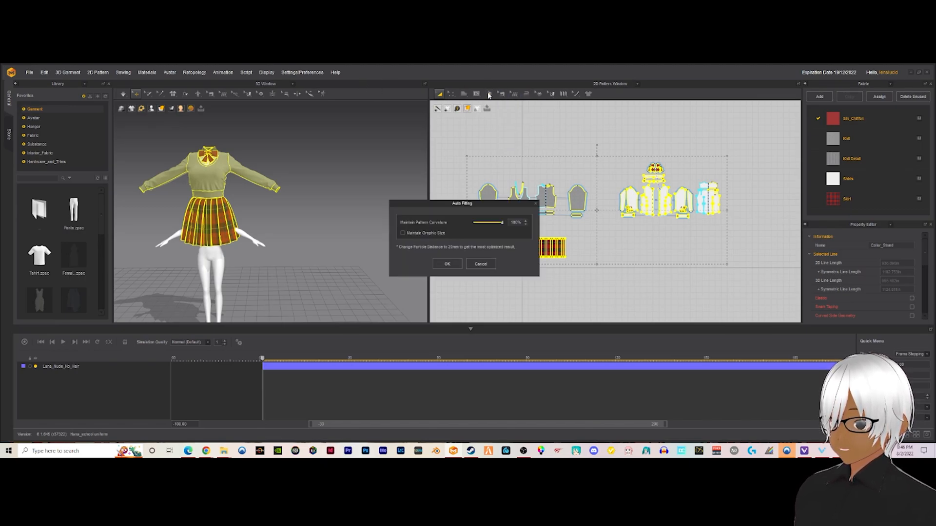
pyautogui.click(447, 264)
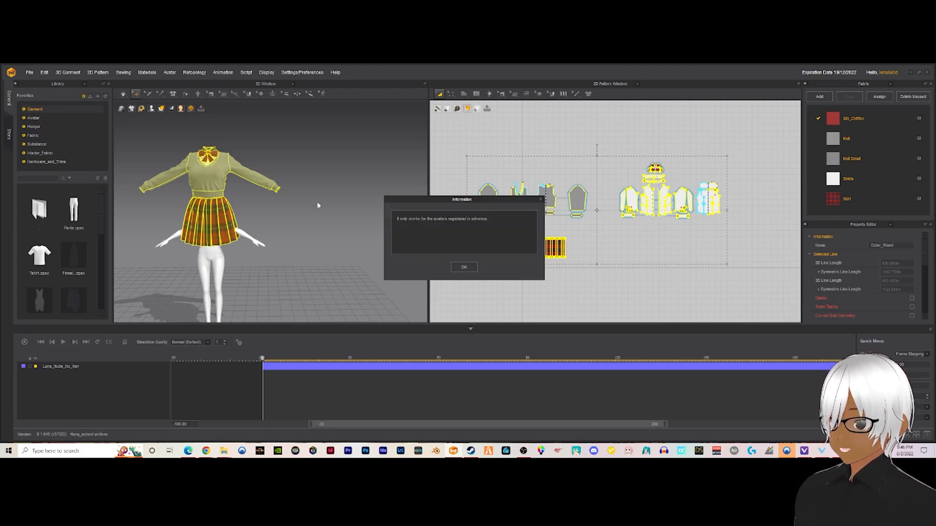
pyautogui.click(465, 267)
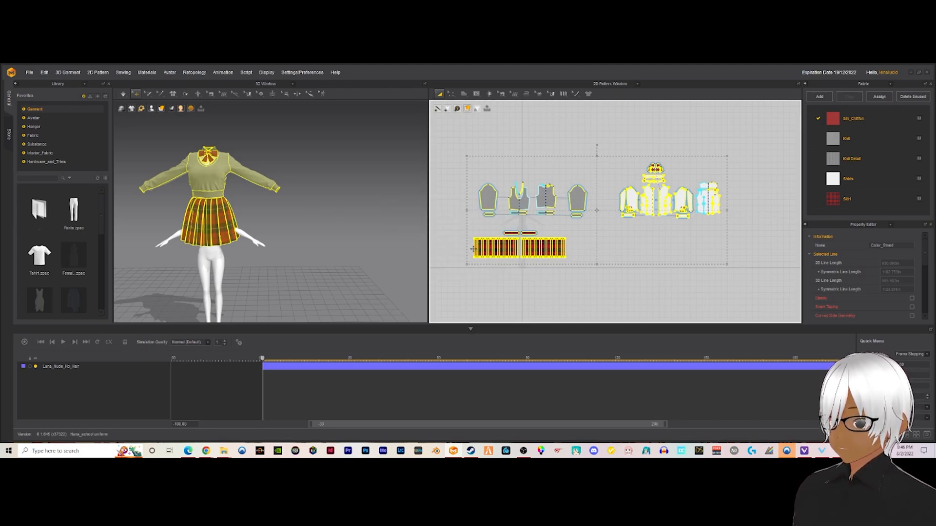
pyautogui.scroll(-3, 469, 250)
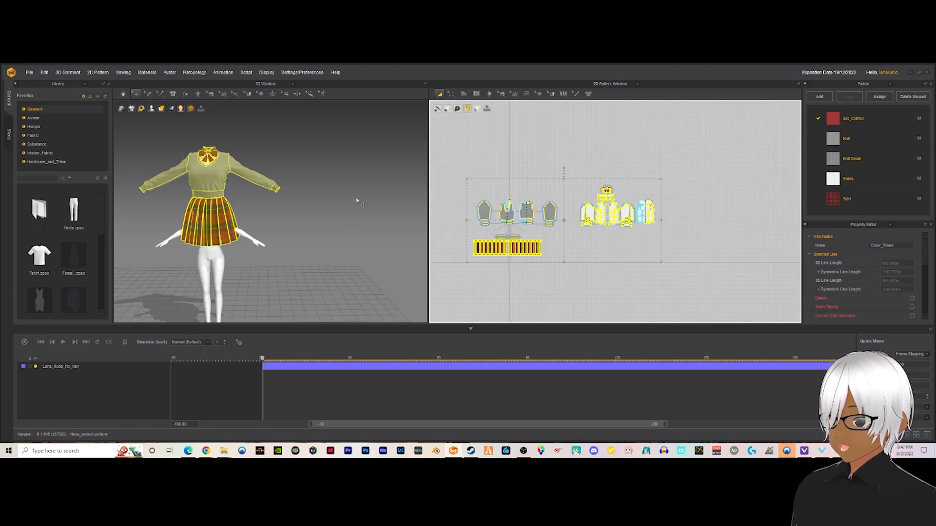
# Select the avatar and start Create Fitting Suit for it
pyautogui.click(301, 244)
pyautogui.click(218, 253)
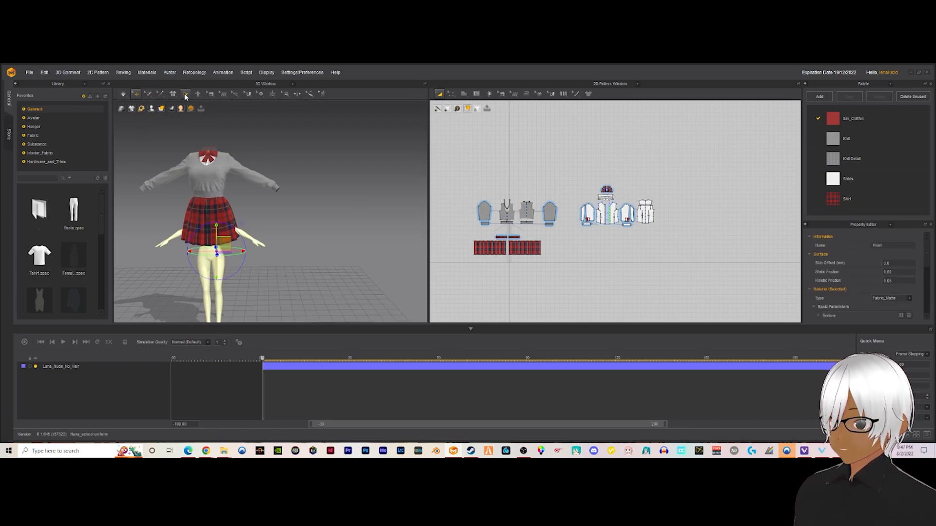
pyautogui.click(197, 93)
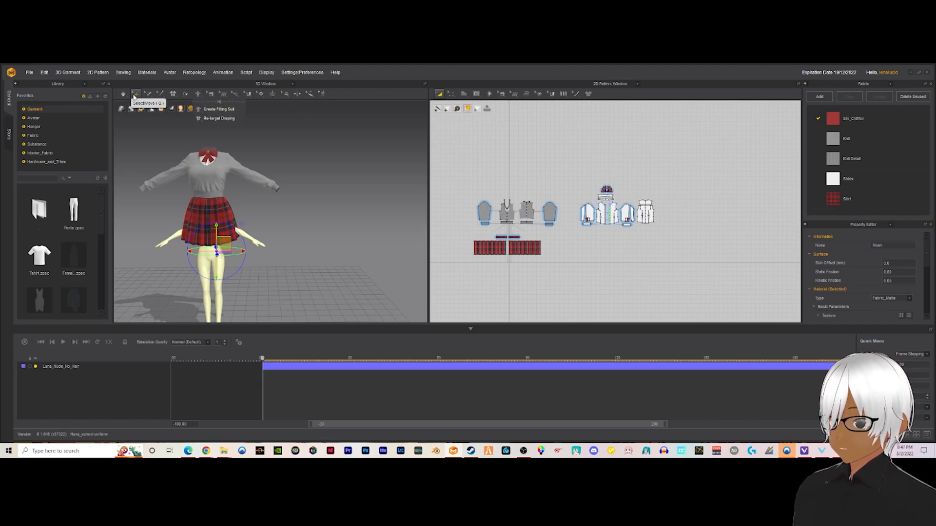
pyautogui.click(198, 95)
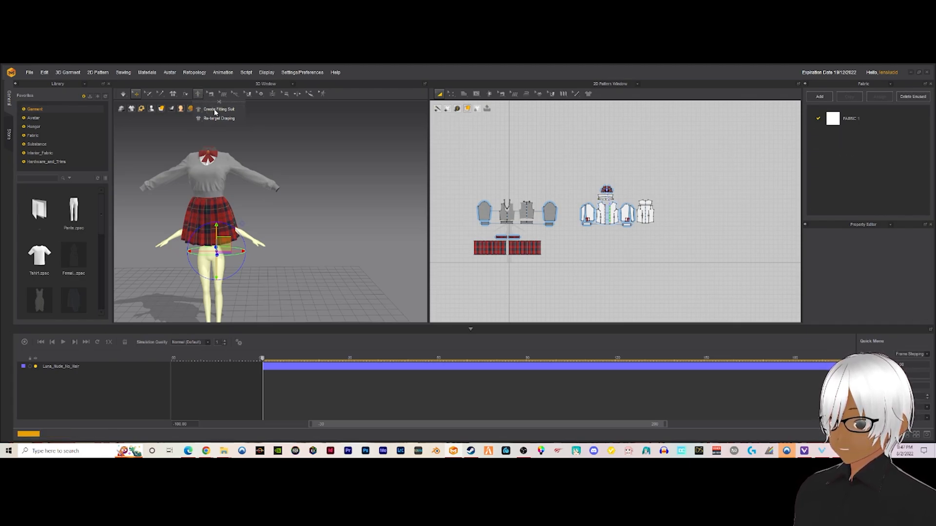
pyautogui.click(217, 109)
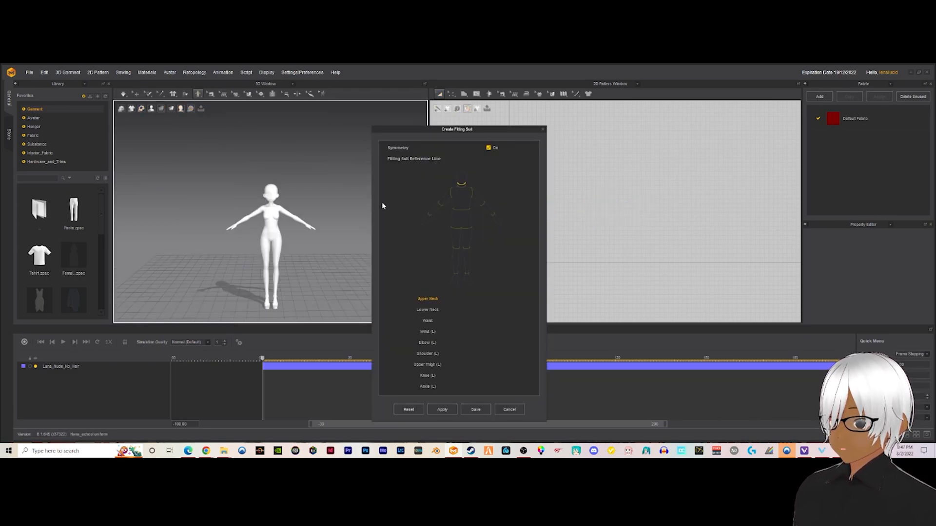
# Define the fitting suit's Upper Neck and Lower Neck reference lines around the avatar's neck
pyautogui.scroll(5, 276, 173)
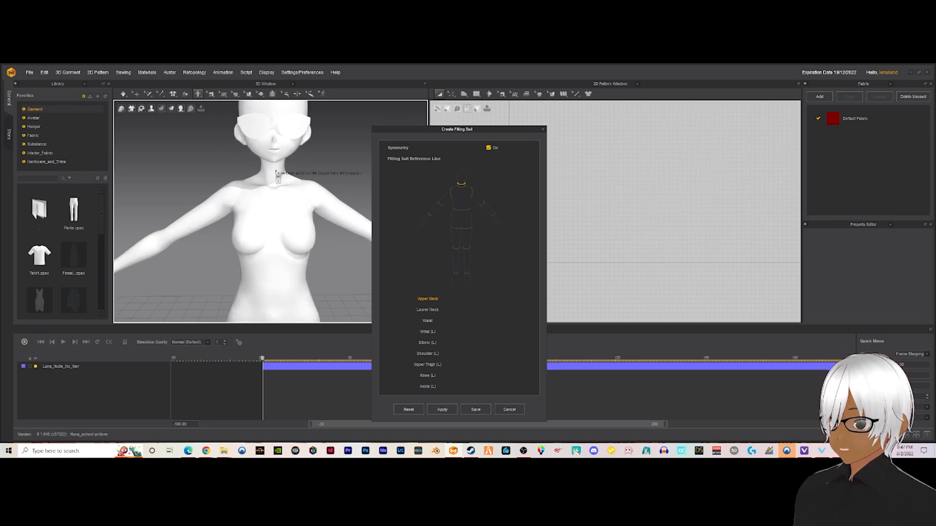
pyautogui.scroll(-3, 275, 173)
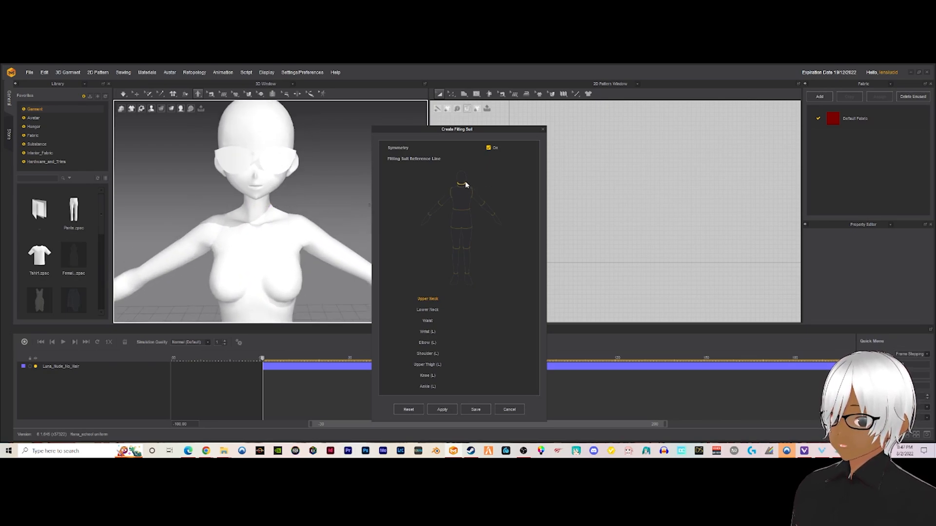
pyautogui.scroll(2, 266, 202)
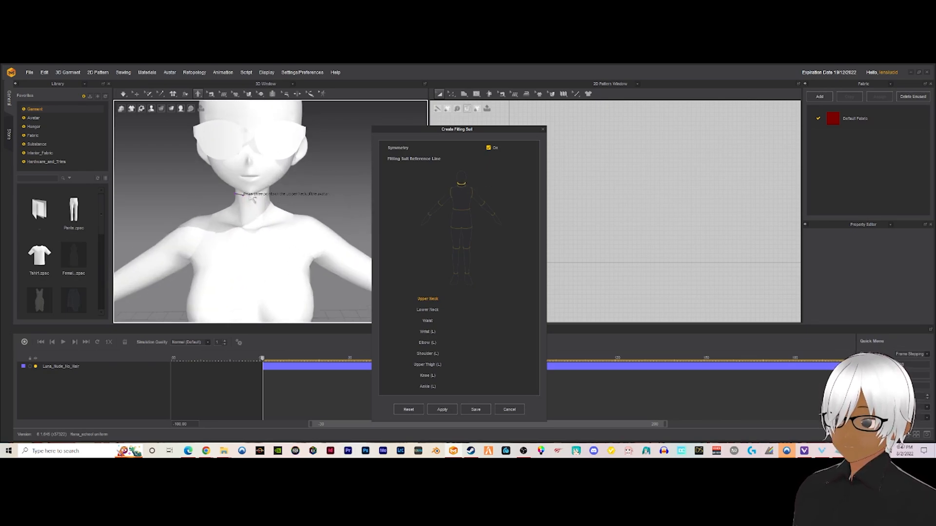
pyautogui.click(269, 195)
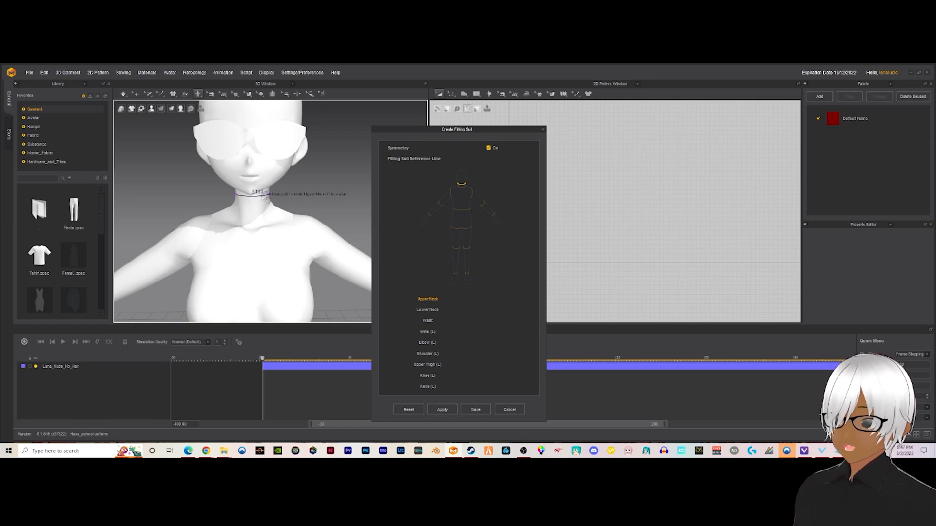
pyautogui.click(225, 209)
pyautogui.click(278, 209)
pyautogui.click(266, 213)
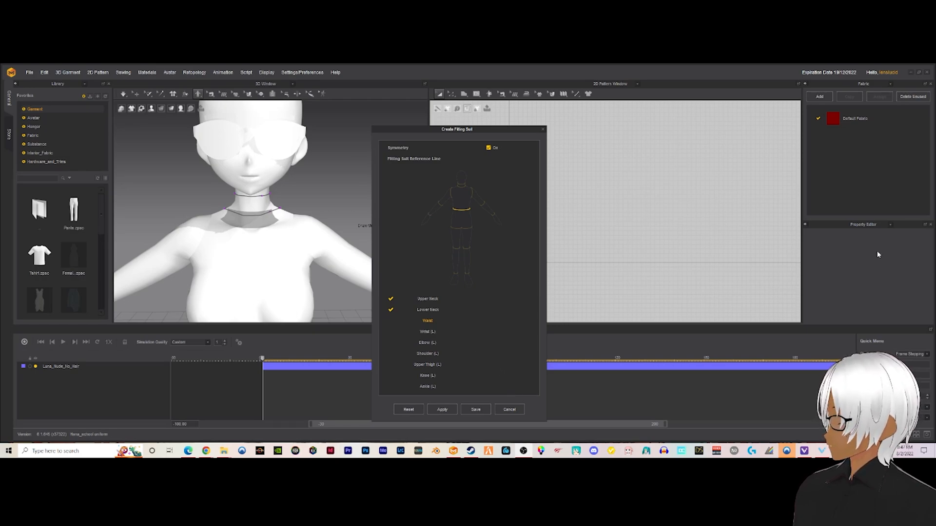
# Place the three points of the Waist reference line around the avatar's waist
pyautogui.scroll(3, 280, 253)
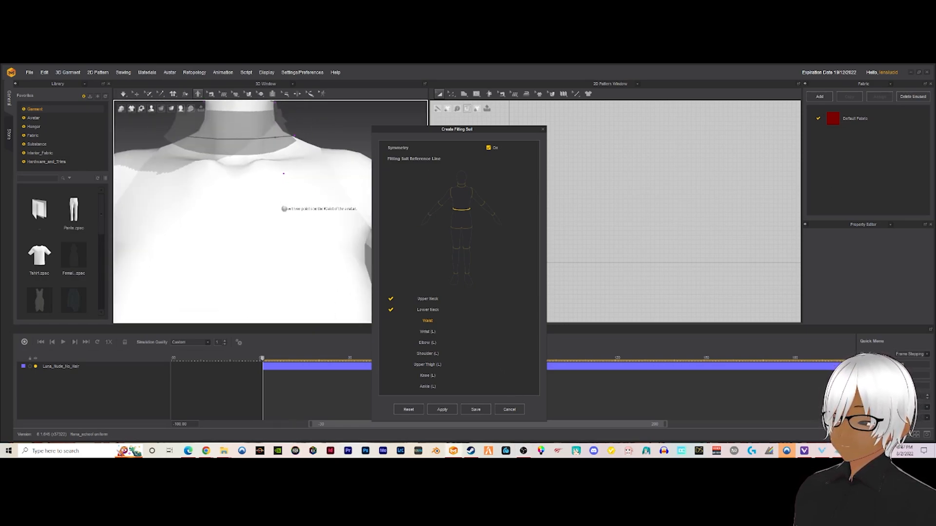
pyautogui.scroll(-5, 285, 214)
pyautogui.click(229, 245)
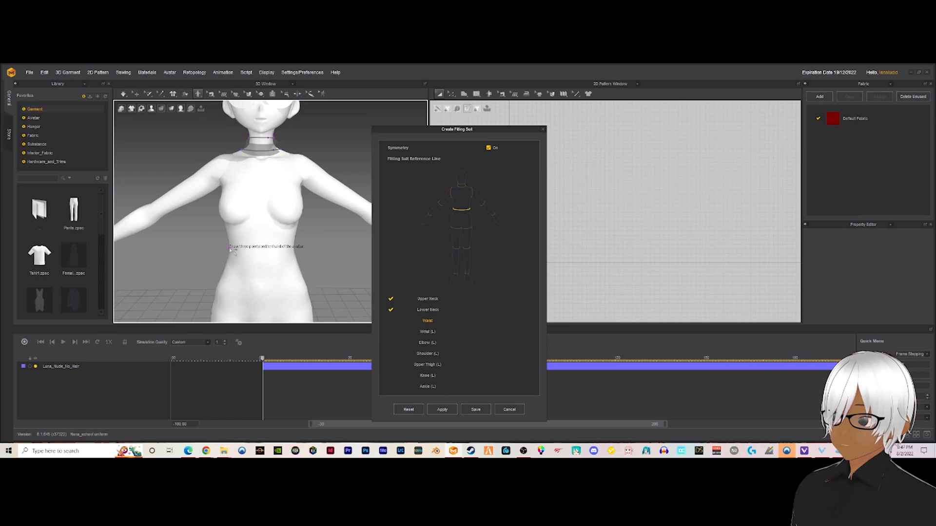
pyautogui.click(294, 246)
pyautogui.click(270, 260)
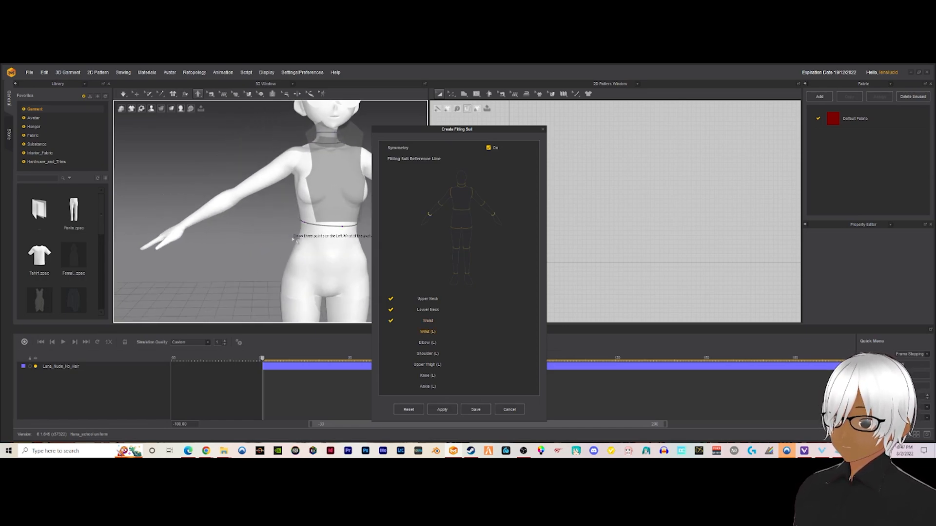
# Define the Wrist (L) and Elbow (L) reference lines on the avatar's arm
pyautogui.click(187, 221)
pyautogui.click(191, 228)
pyautogui.click(191, 226)
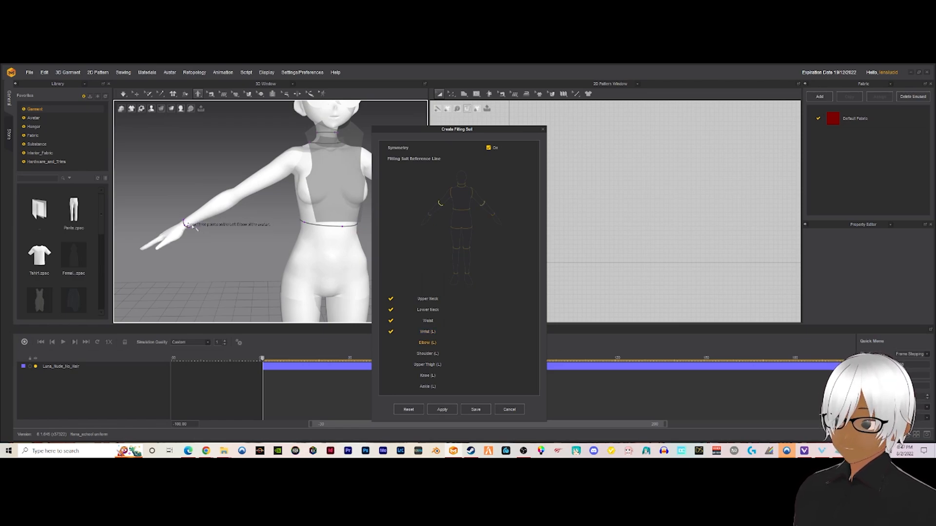
pyautogui.click(223, 192)
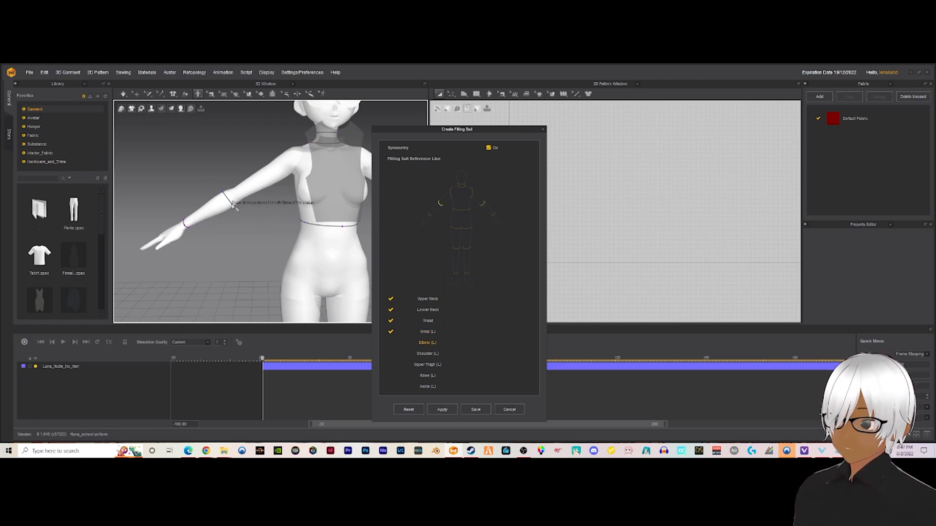
pyautogui.click(233, 205)
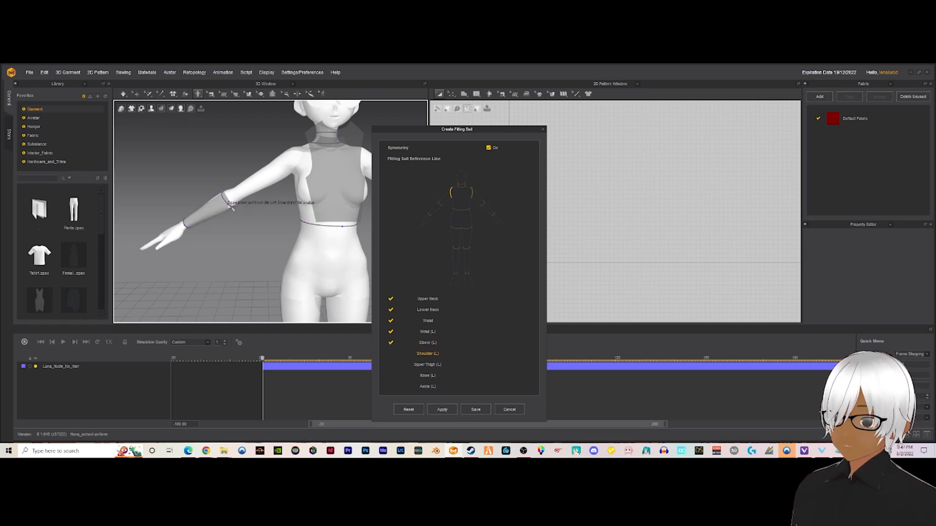
# Define the Shoulder (L) and Upper Thigh (L) reference lines on the avatar
pyautogui.click(288, 168)
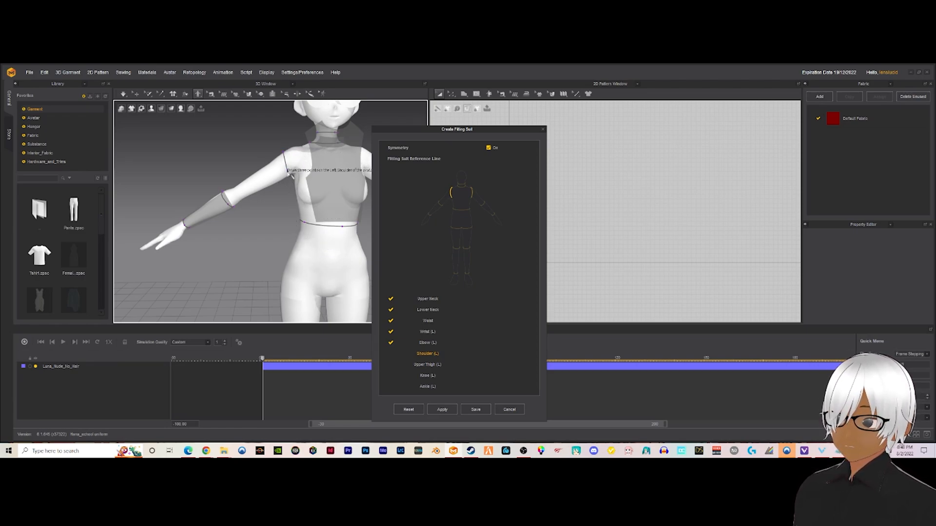
pyautogui.click(286, 166)
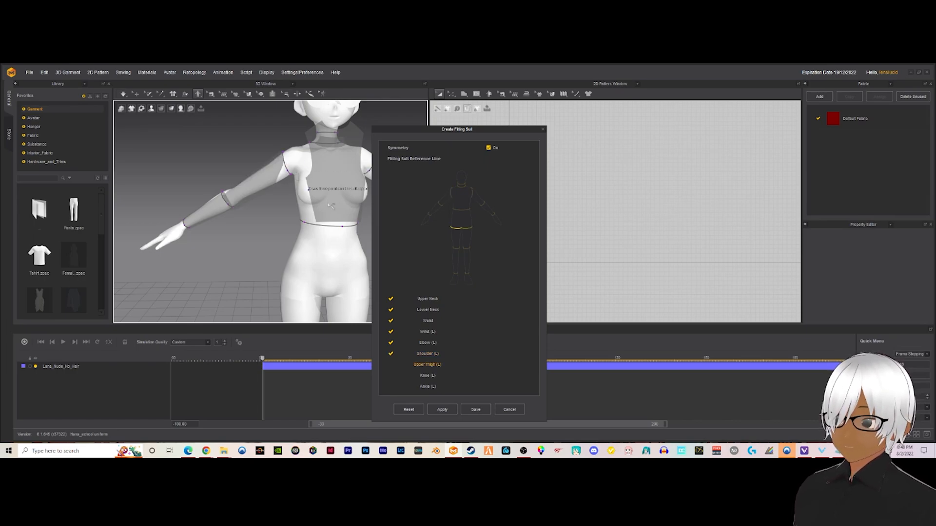
pyautogui.click(255, 251)
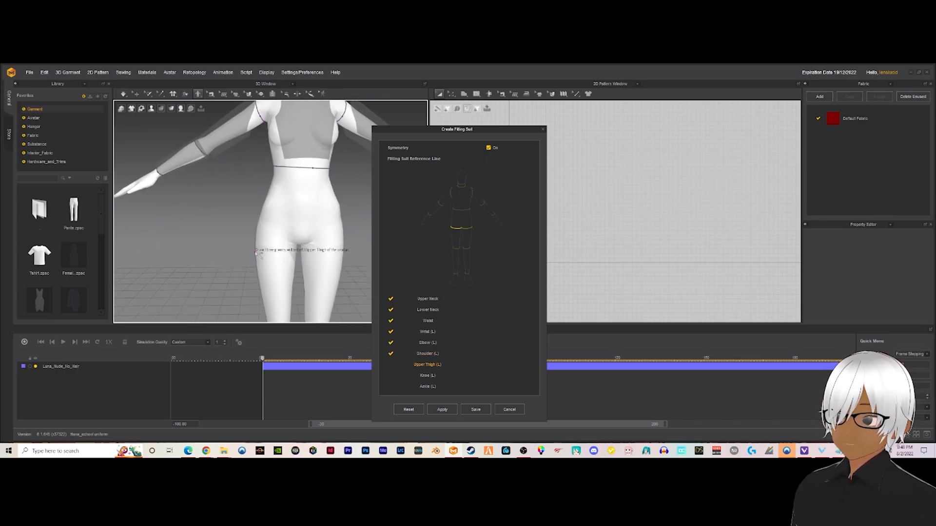
pyautogui.click(288, 259)
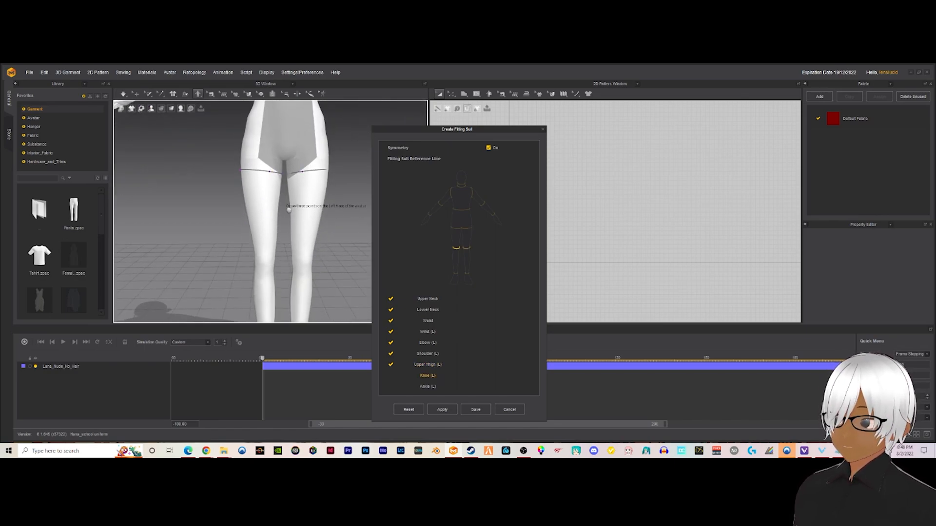
# Define the Knee (L) and Ankle (L) reference lines on the avatar's leg
pyautogui.click(252, 228)
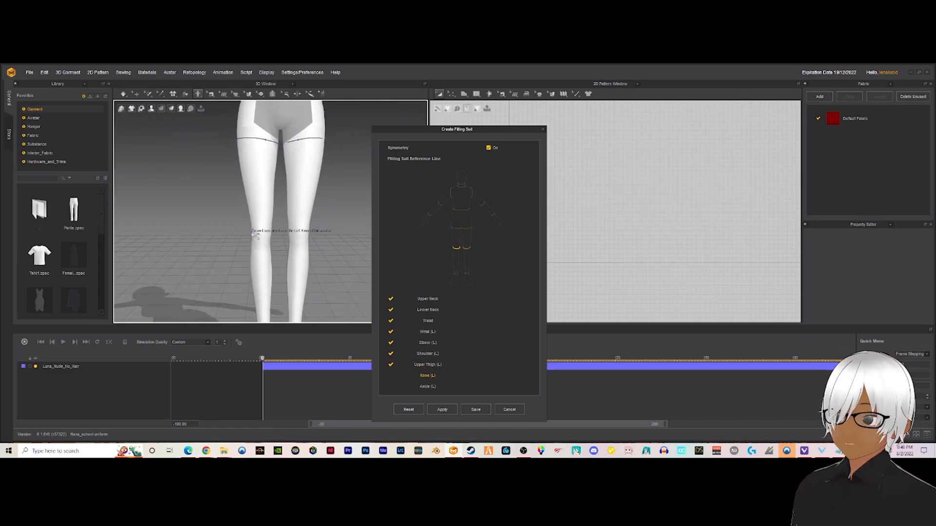
pyautogui.click(262, 228)
pyautogui.click(271, 229)
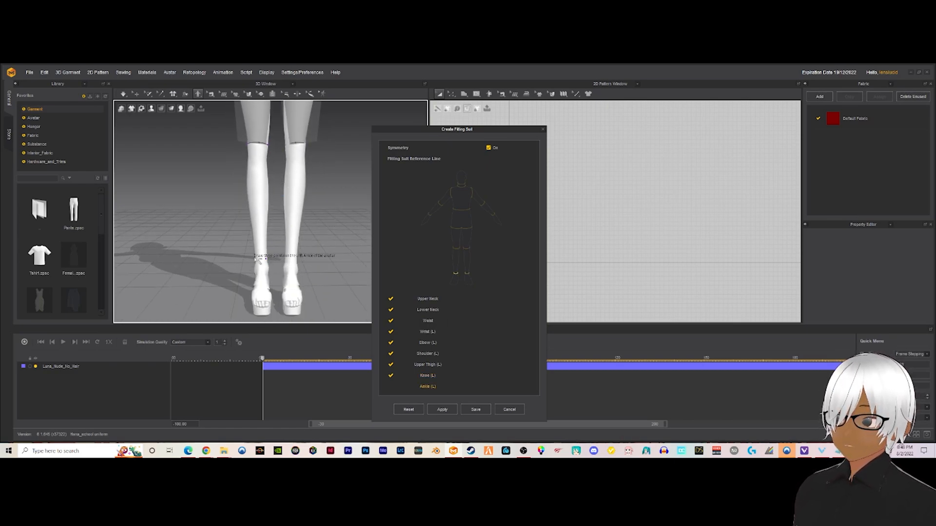
pyautogui.click(255, 257)
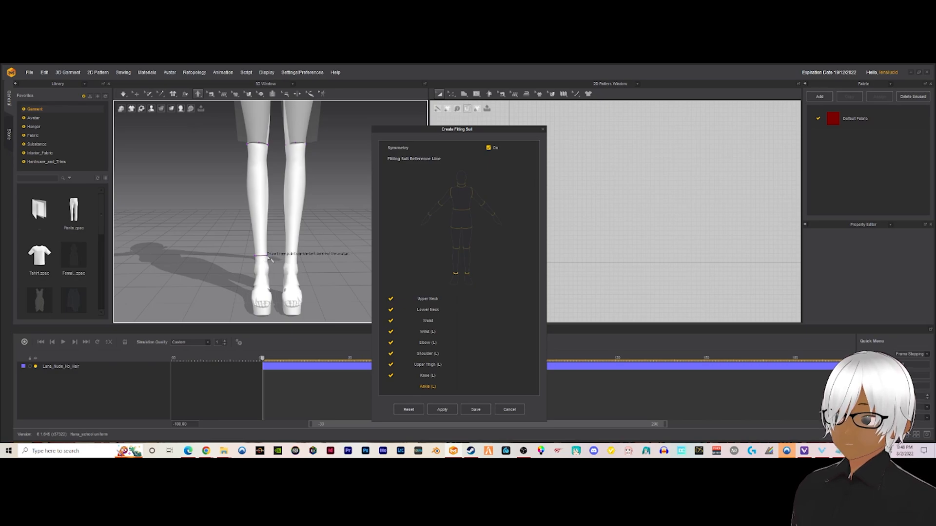
pyautogui.click(266, 257)
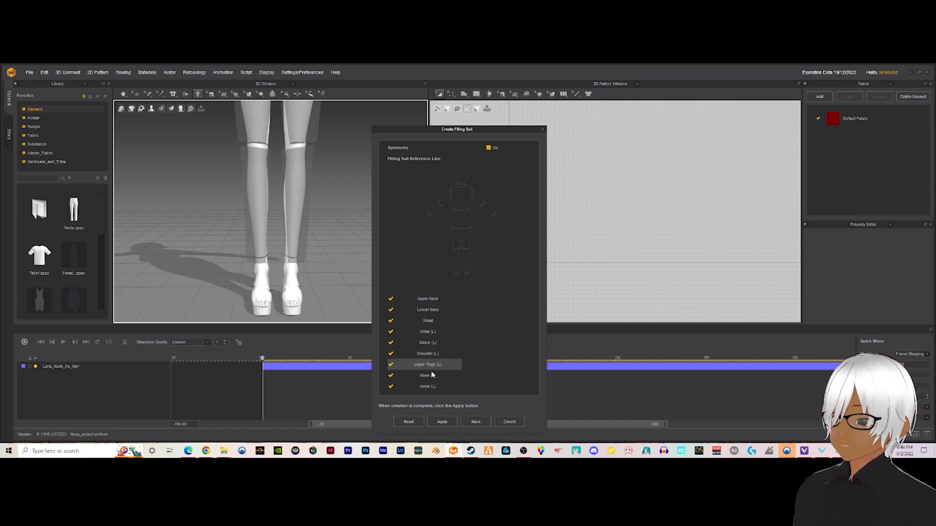
# Check the Knee (L) and Ankle (L) reference lines and apply all reference lines to generate the fitting suit
pyautogui.click(428, 387)
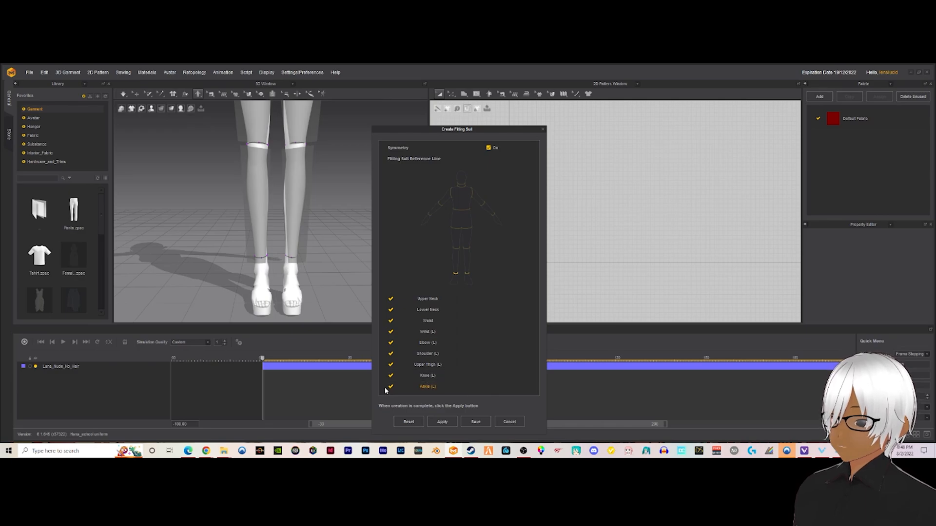
pyautogui.click(429, 376)
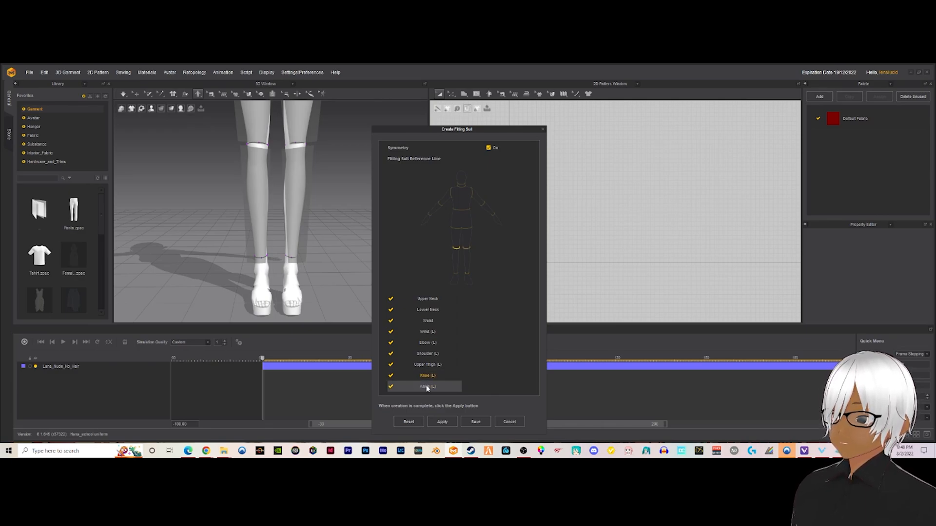
pyautogui.rightClick(427, 387)
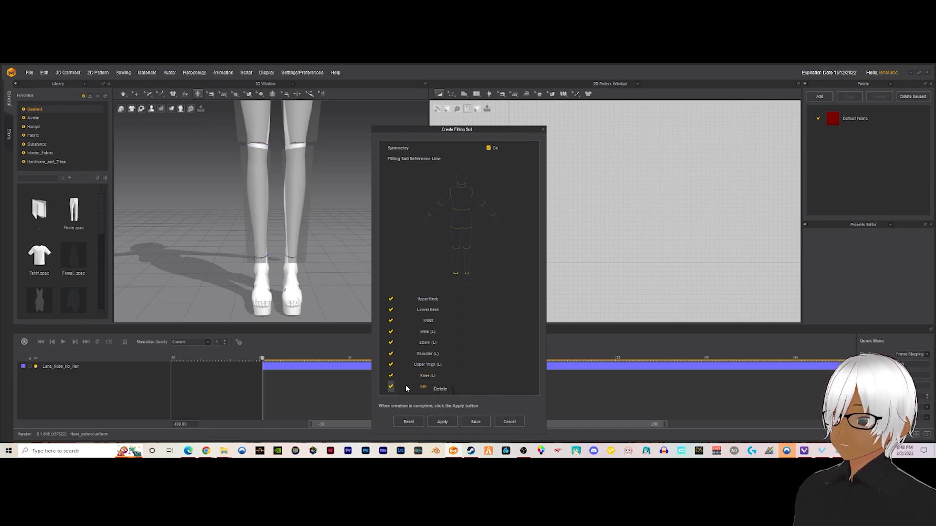
pyautogui.click(421, 388)
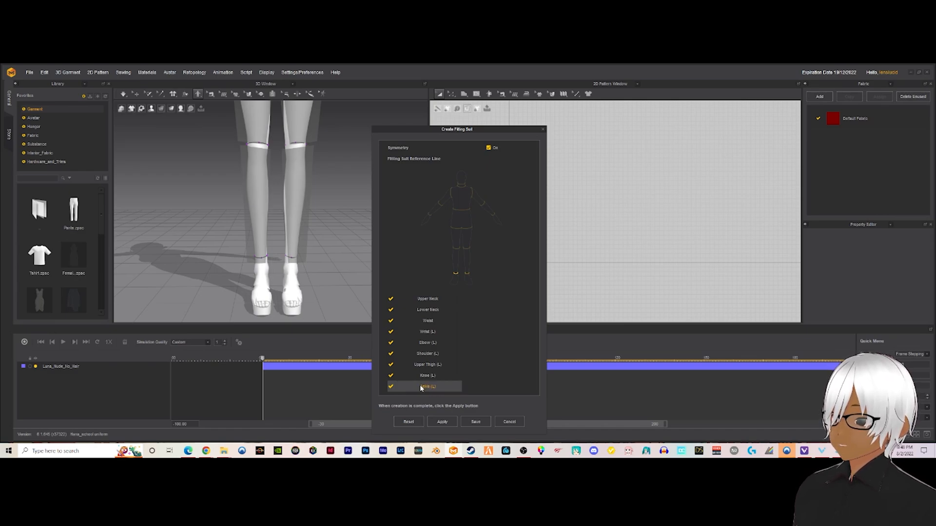
pyautogui.click(442, 422)
# Examine the generated fitting suit on the avatar's legs, torso, arms and neck
pyautogui.scroll(-4, 309, 246)
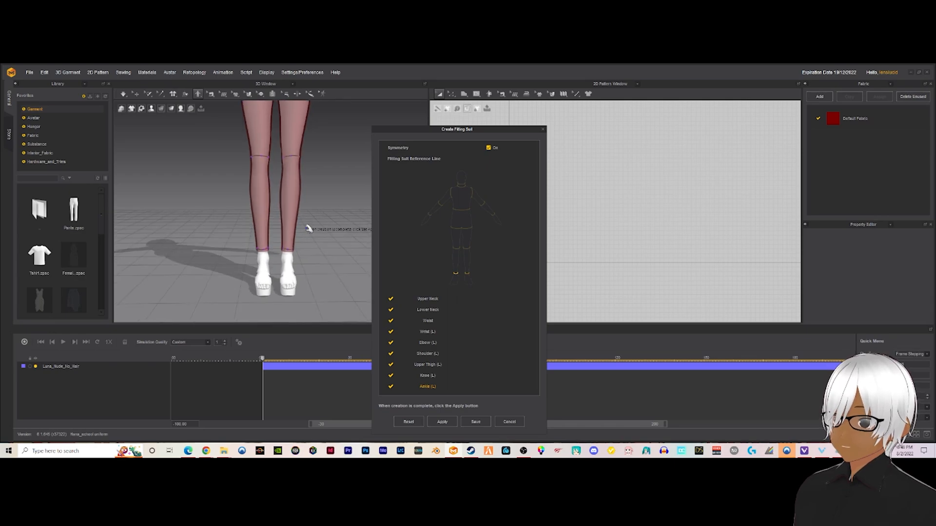
pyautogui.scroll(-4, 294, 175)
pyautogui.moveTo(293, 171); pyautogui.dragTo(283, 201, button='middle')
pyautogui.moveTo(280, 200)
pyautogui.mouseDown(button='right')
pyautogui.moveTo(448, 200)
pyautogui.moveTo(344, 184)
pyautogui.moveTo(265, 193)
pyautogui.mouseUp(button='right')
pyautogui.scroll(-1, 276, 169)
pyautogui.moveTo(277, 170)
pyautogui.mouseDown(button='middle')
pyautogui.moveTo(290, 234)
pyautogui.moveTo(296, 200)
pyautogui.moveTo(289, 168)
pyautogui.mouseUp(button='middle')
pyautogui.scroll(5, 290, 234)
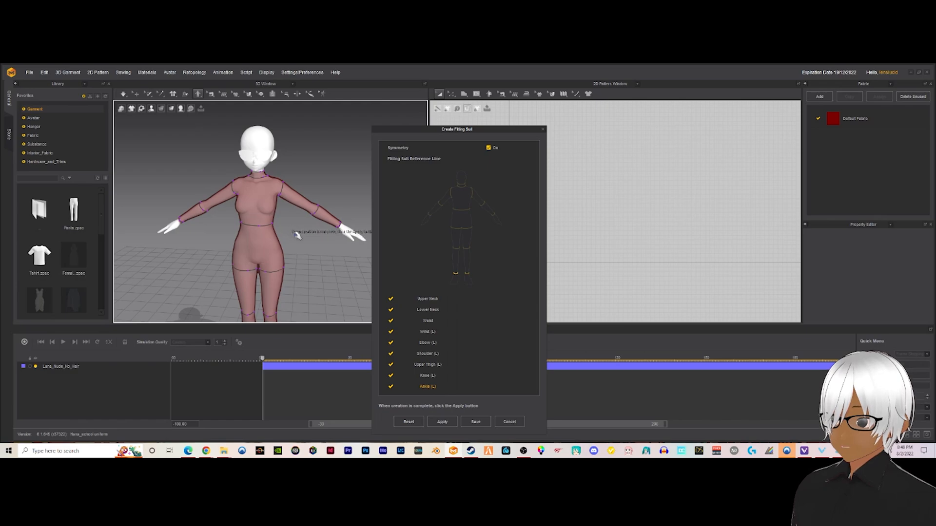
pyautogui.click(442, 422)
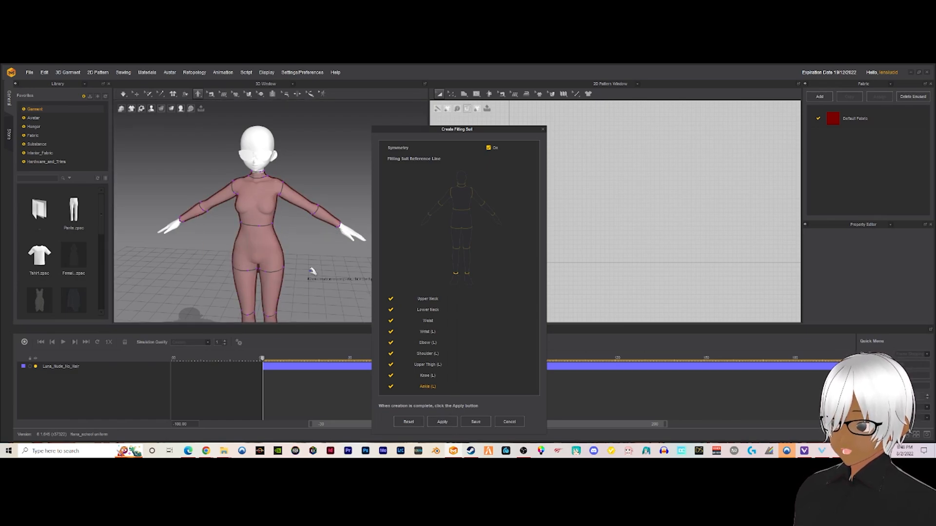
pyautogui.moveTo(315, 246)
pyautogui.mouseDown(button='right')
pyautogui.moveTo(354, 232)
pyautogui.moveTo(276, 234)
pyautogui.moveTo(315, 232)
pyautogui.mouseUp(button='right')
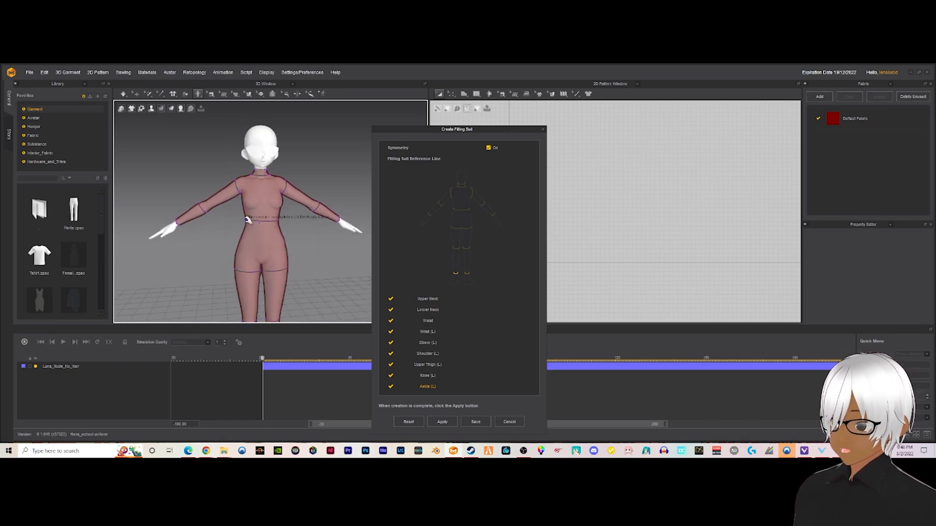
# Apply the fitting suit, save the avatar over the existing LUNA52KFitting.avt file, and close the fitting suit setup
pyautogui.click(449, 422)
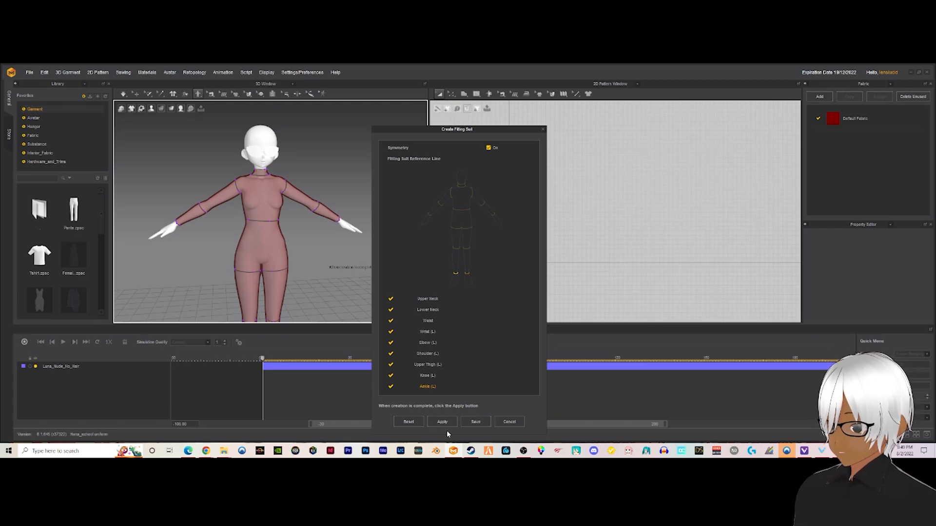
pyautogui.click(475, 421)
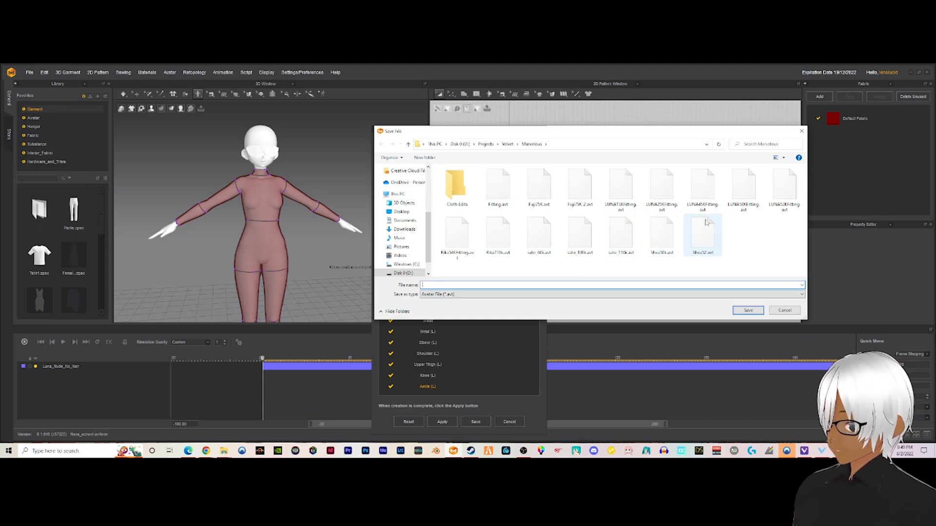
pyautogui.click(776, 211)
pyautogui.click(758, 311)
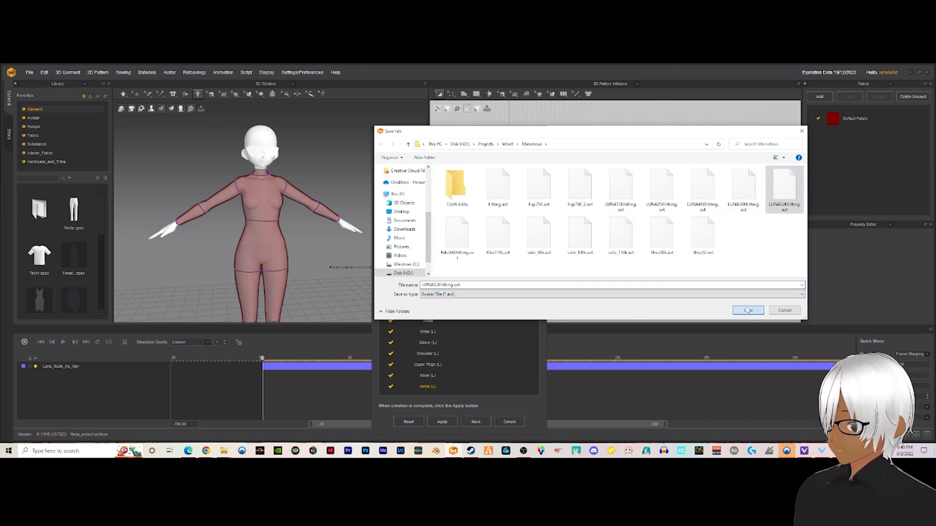
pyautogui.click(488, 258)
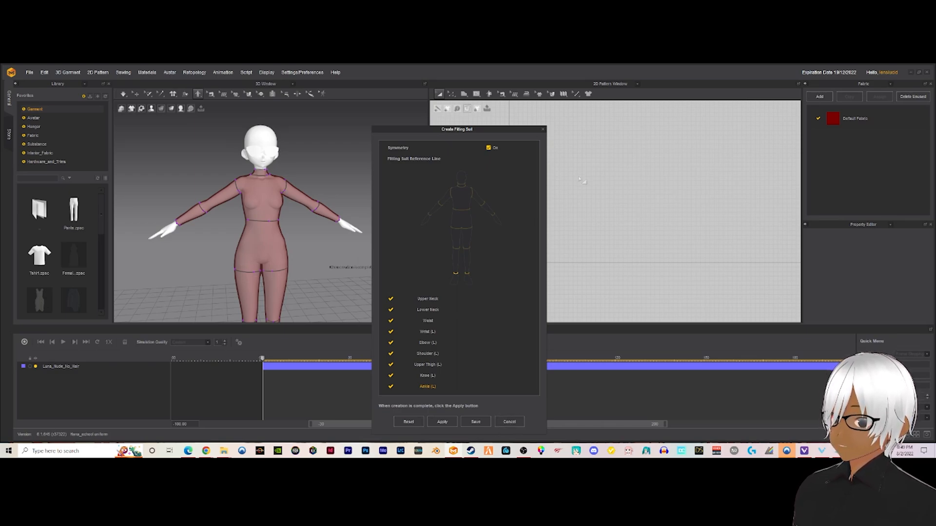
pyautogui.click(542, 130)
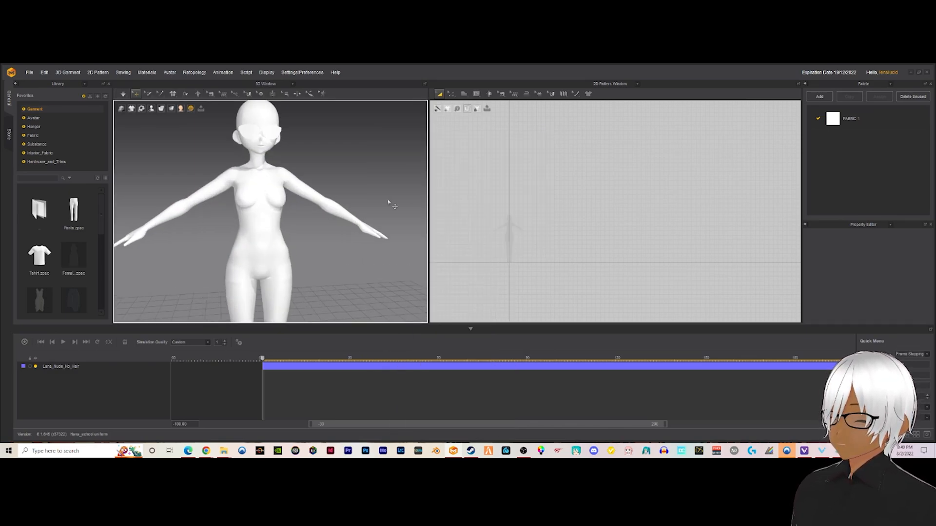
# Add the Hana_school uniform garment file to the scene with the avatar
pyautogui.scroll(-5, 385, 200)
pyautogui.scroll(5, 343, 182)
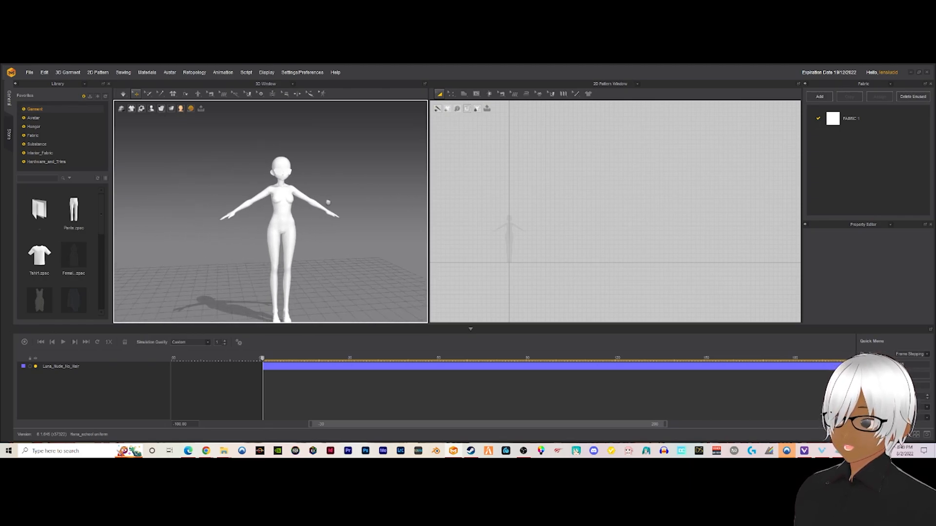
pyautogui.click(29, 72)
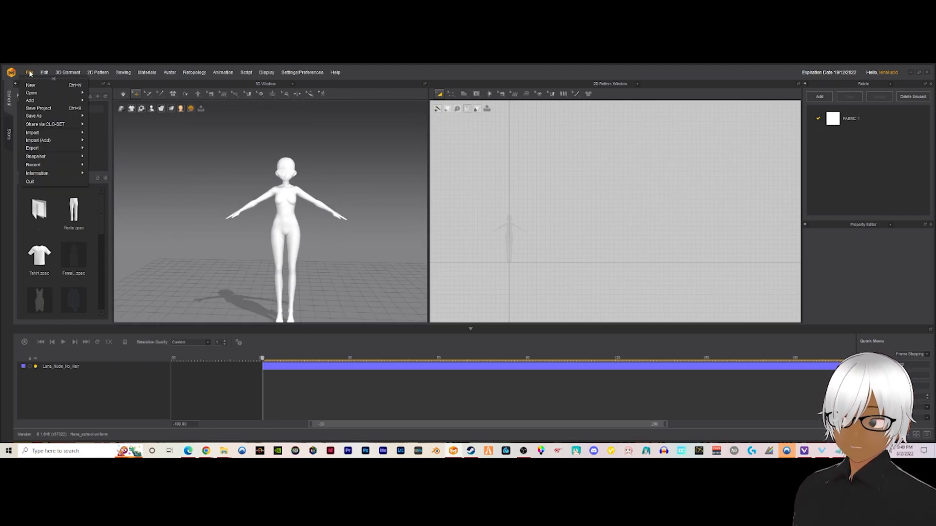
pyautogui.moveTo(32, 94)
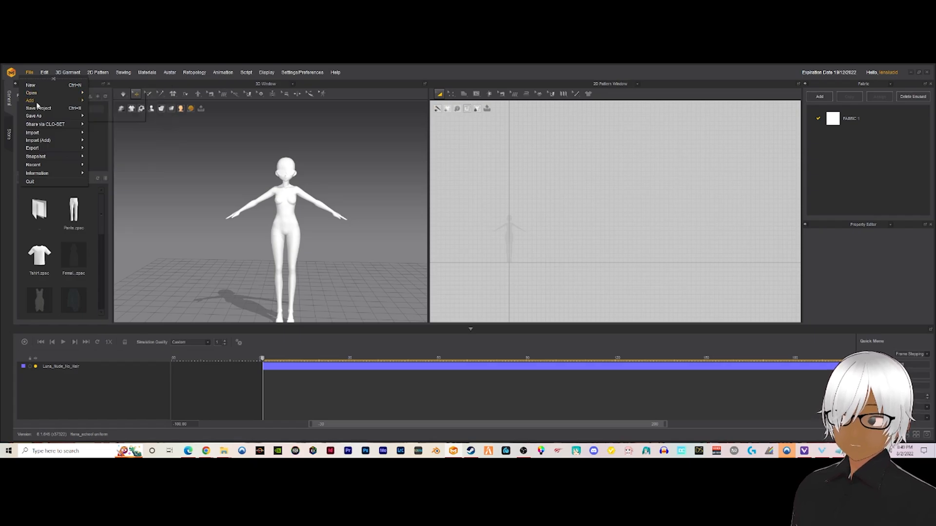
pyautogui.click(114, 110)
pyautogui.click(146, 118)
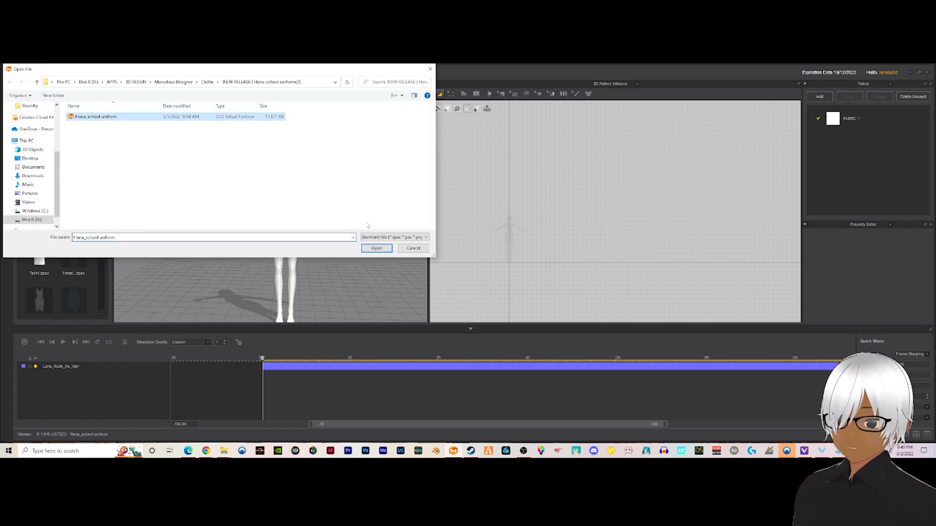
pyautogui.click(382, 249)
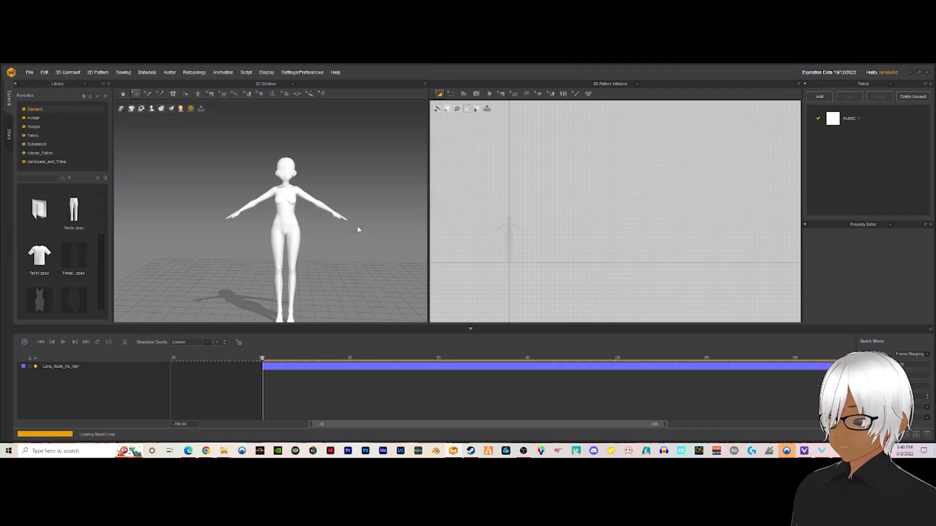
pyautogui.scroll(-4, 640, 223)
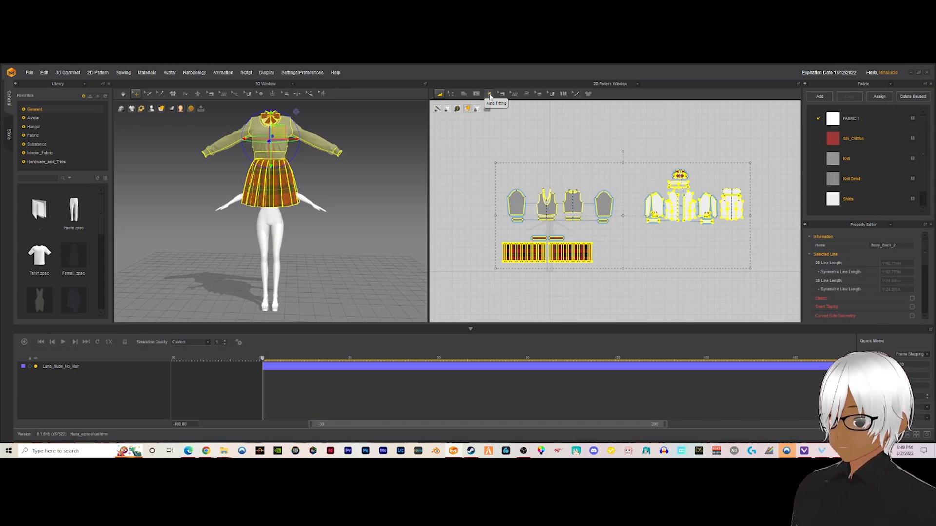
# Auto-fit all the school uniform patterns to the avatar with Maintain Pattern Curvature at 100% and Maintain Graphic Size off
pyautogui.click(491, 94)
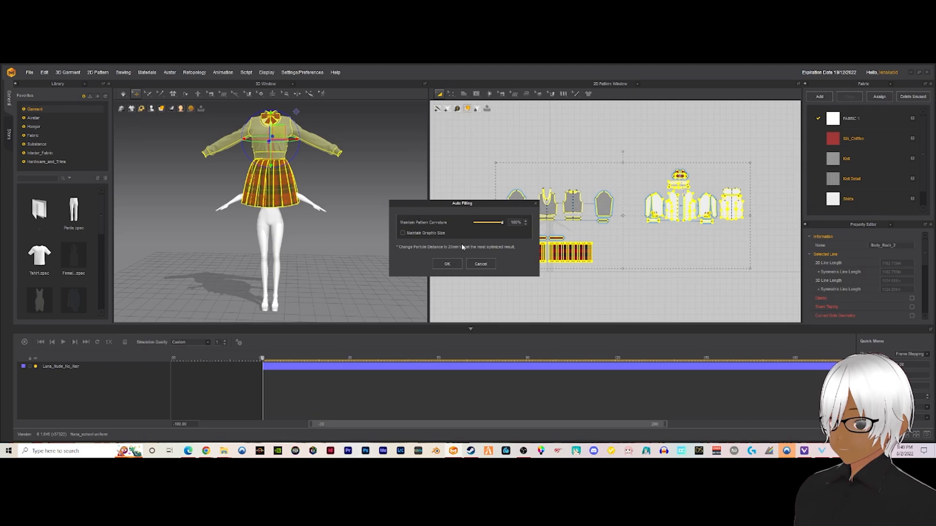
pyautogui.click(447, 264)
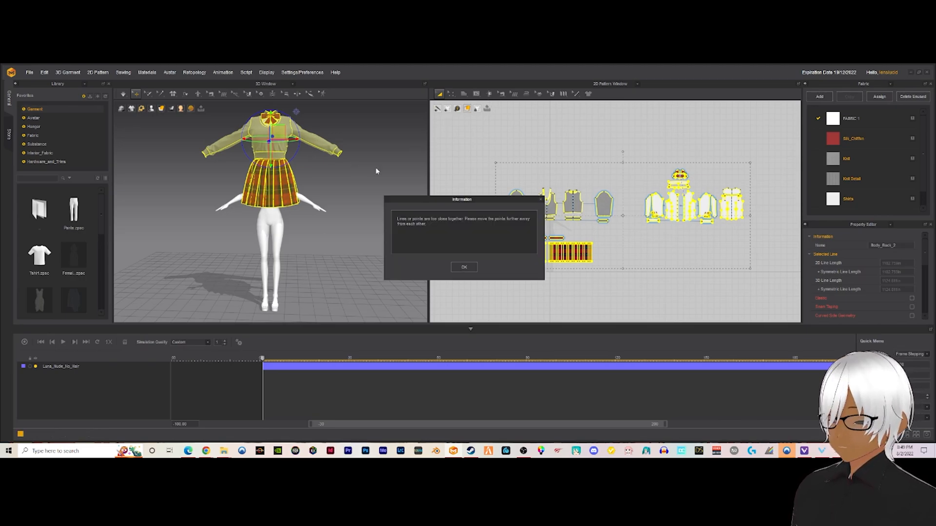
pyautogui.click(463, 269)
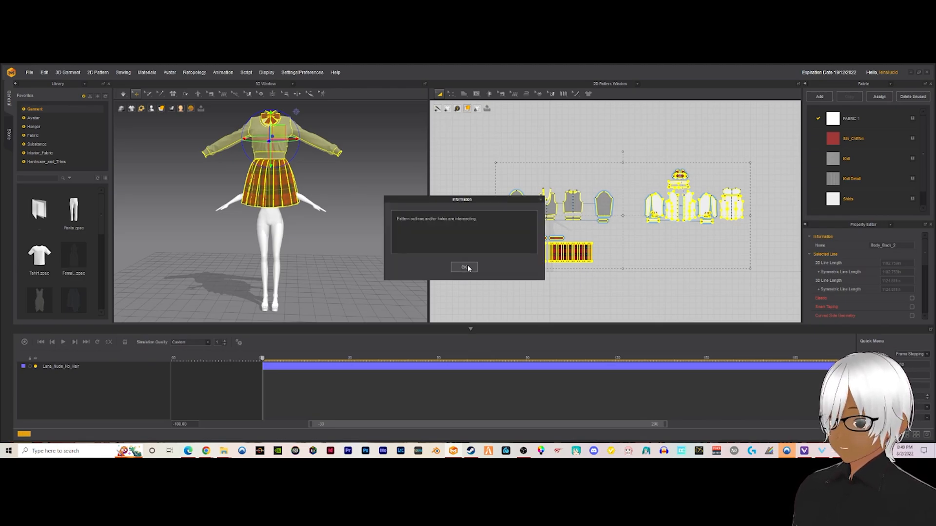
pyautogui.click(464, 268)
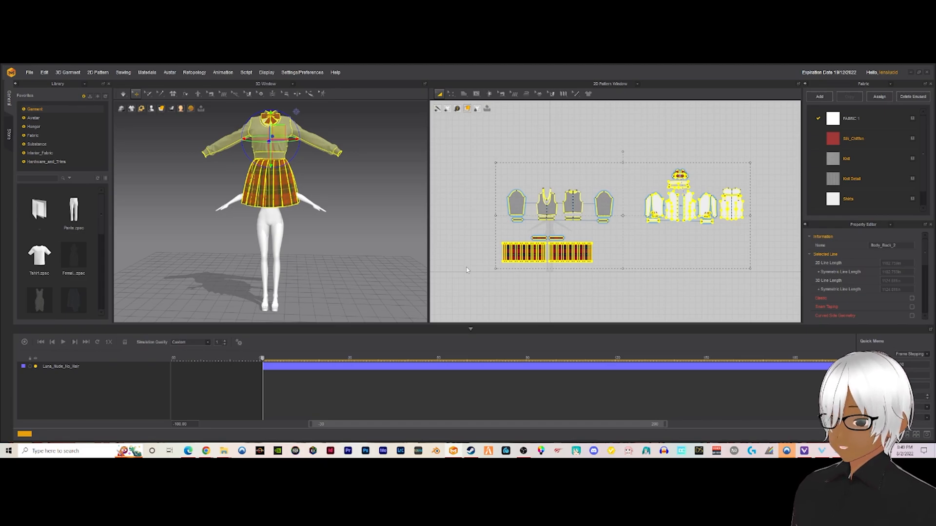
pyautogui.click(463, 267)
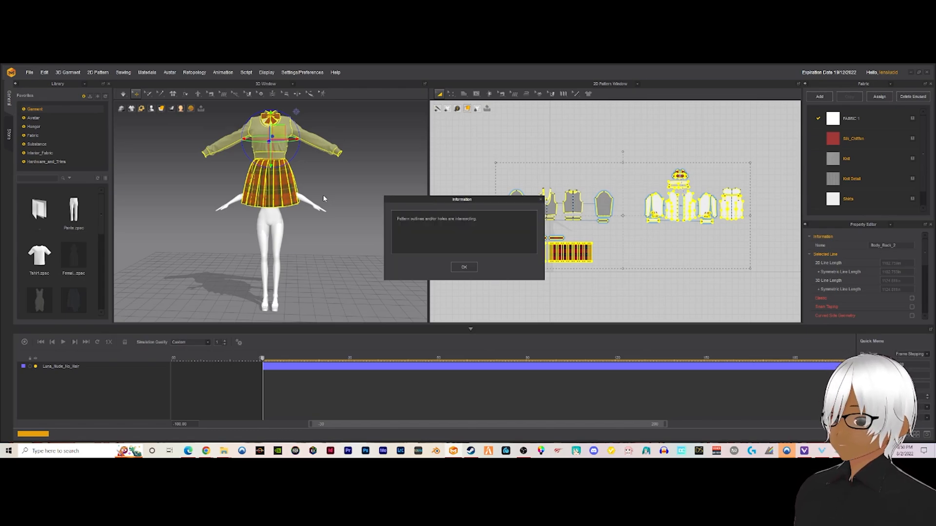
pyautogui.click(463, 267)
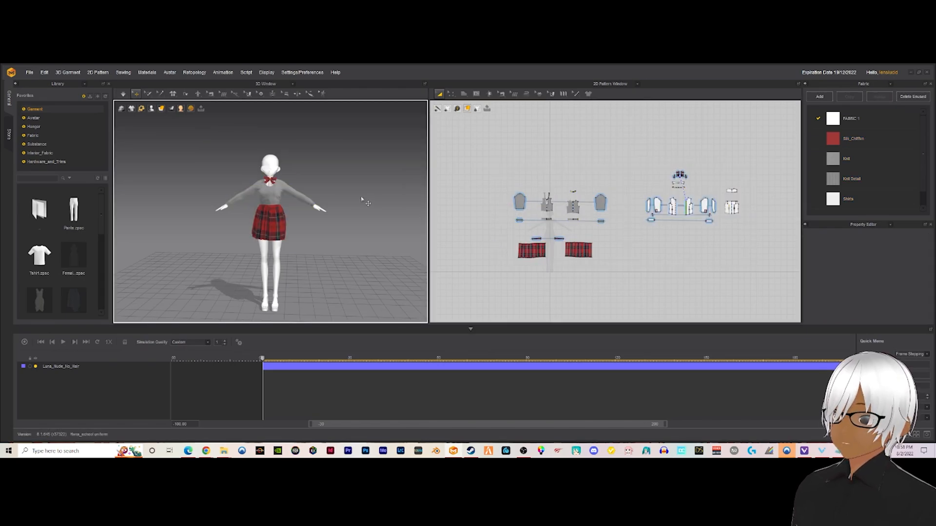
# Delete all sweater, shirt and bow tie patterns from the uniform, keeping only the plaid skirt and its waistband
pyautogui.moveTo(308, 186); pyautogui.dragTo(333, 221, button='right')
pyautogui.scroll(3, 358, 195)
pyautogui.scroll(1, 333, 221)
pyautogui.scroll(-3, 559, 261)
pyautogui.scroll(4, 613, 232)
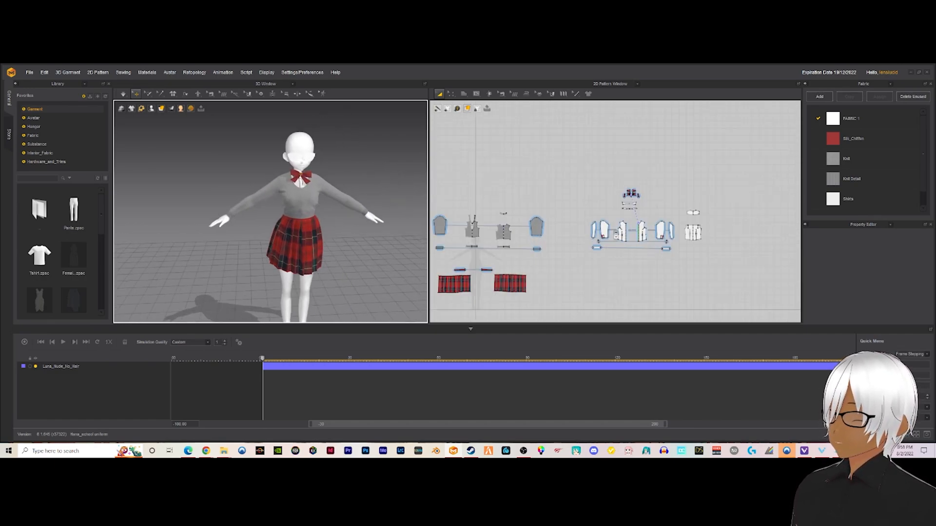
pyautogui.scroll(-3, 613, 236)
pyautogui.moveTo(677, 197); pyautogui.dragTo(491, 249)
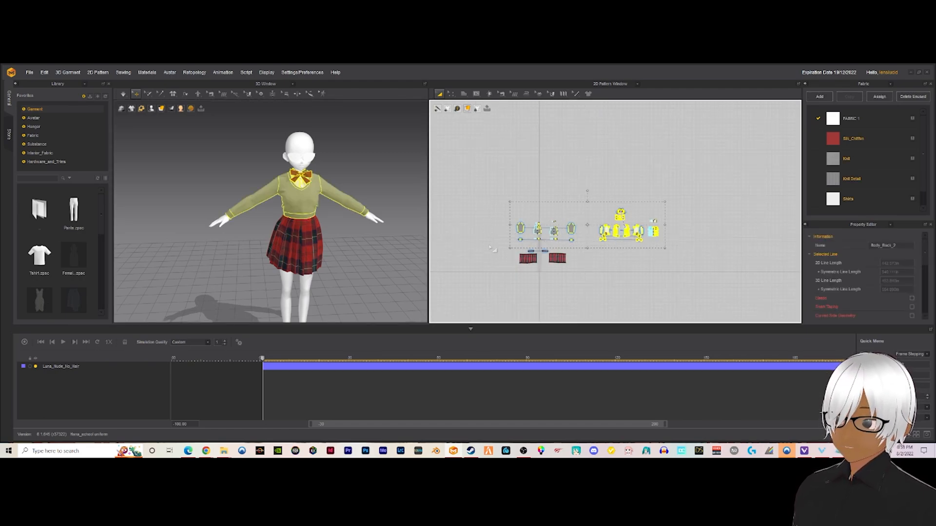
pyautogui.press('Delete')
# Inspect the skirt's fit at the avatar's waist and save the skirt-only scene as a new project
pyautogui.moveTo(303, 220)
pyautogui.mouseDown(button='right')
pyautogui.moveTo(261, 215)
pyautogui.moveTo(293, 214)
pyautogui.mouseUp(button='right')
pyautogui.scroll(6, 288, 210)
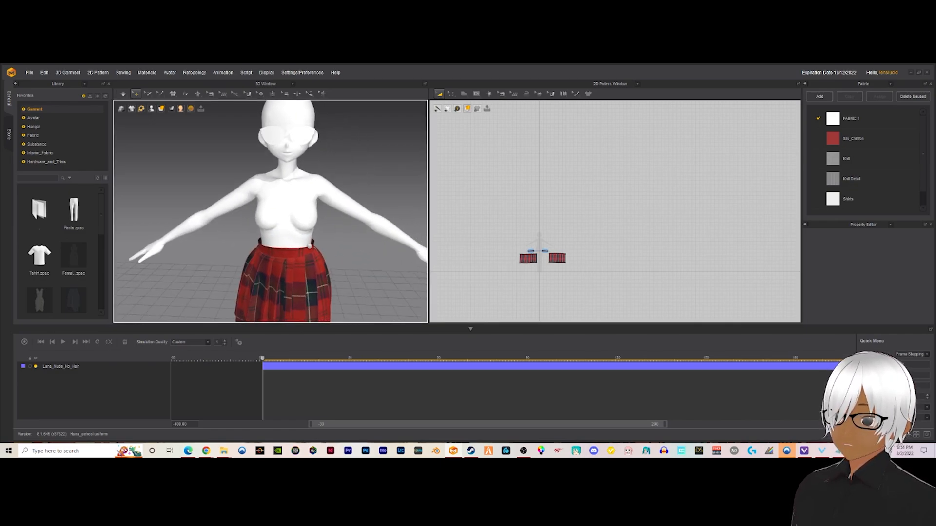
pyautogui.scroll(-3, 174, 155)
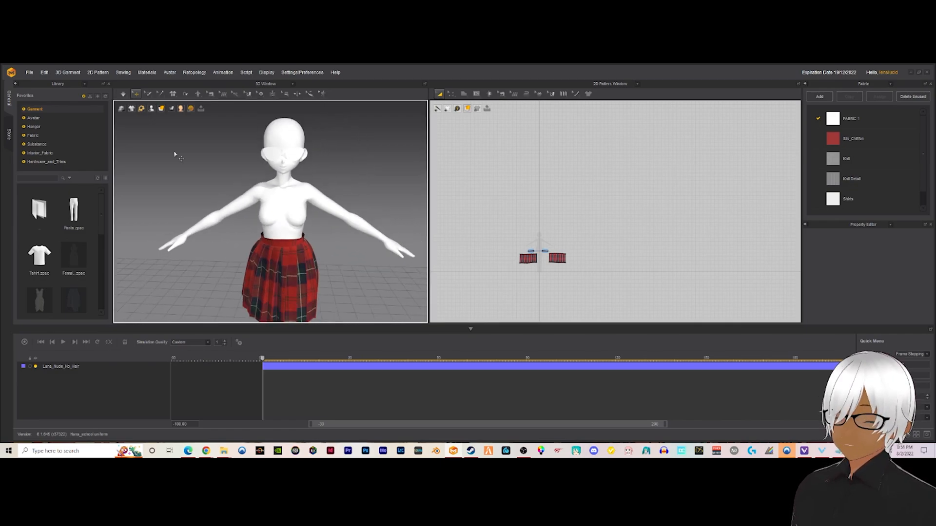
pyautogui.click(30, 73)
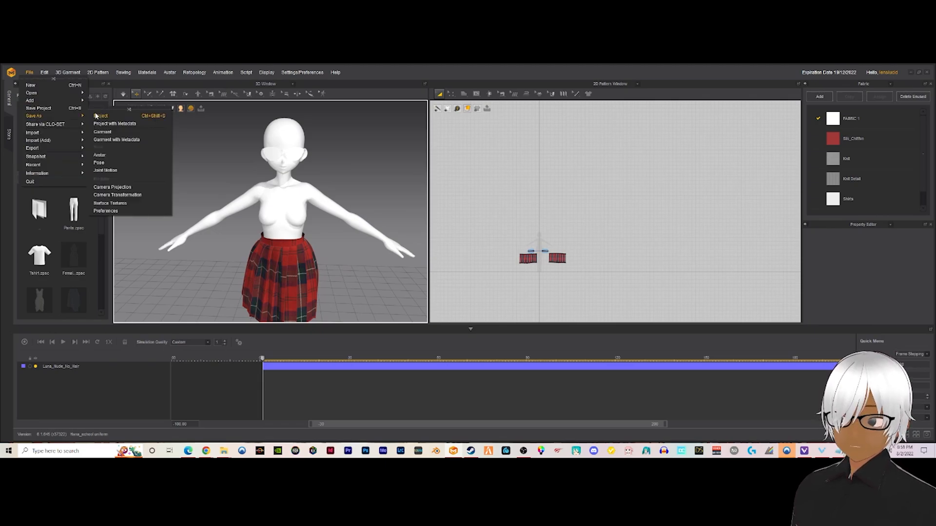
pyautogui.click(99, 117)
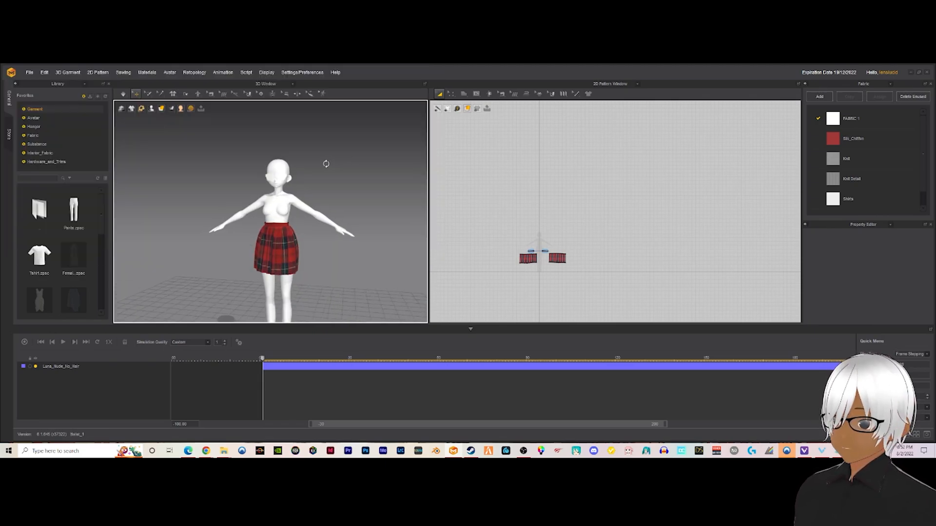
# Add the pineapple sweater garment file to the skirt scene, using the Add load type with zero translation
pyautogui.moveTo(241, 161); pyautogui.dragTo(191, 135, button='right')
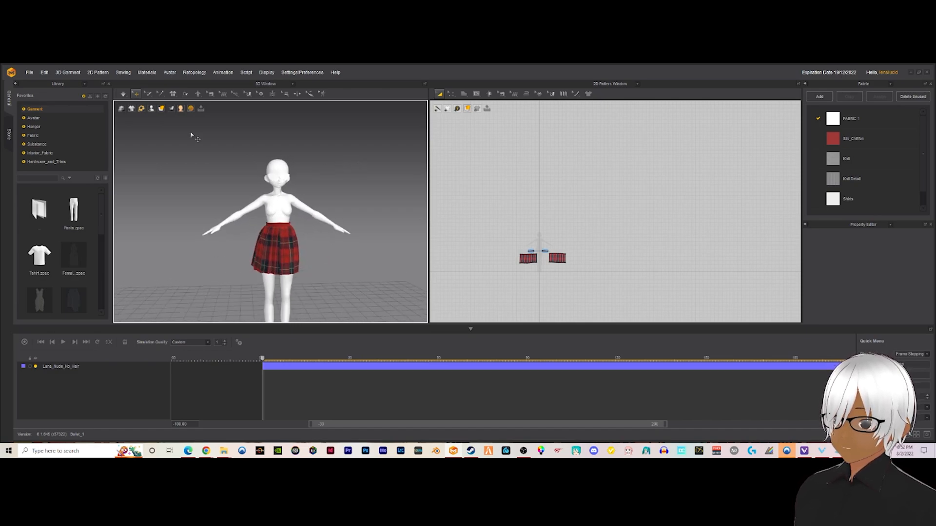
pyautogui.click(30, 72)
pyautogui.moveTo(53, 133)
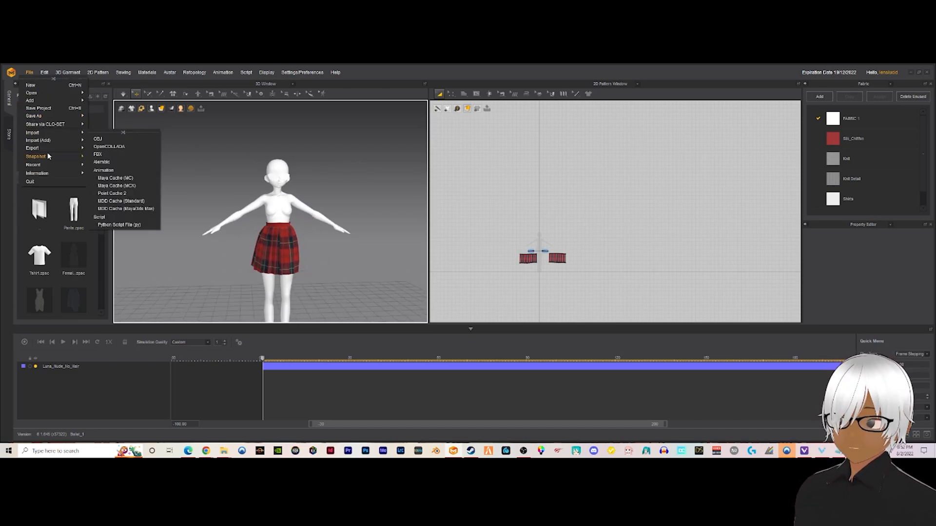
pyautogui.moveTo(54, 103)
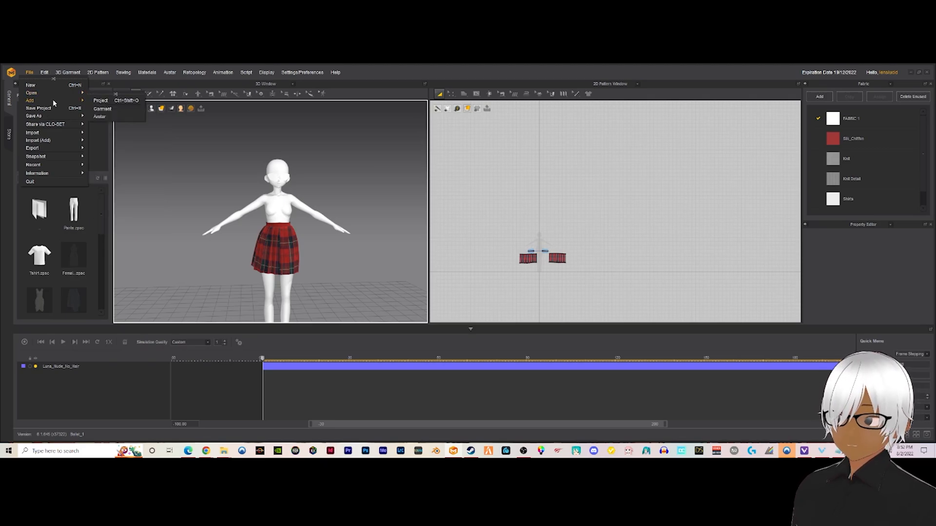
pyautogui.click(206, 451)
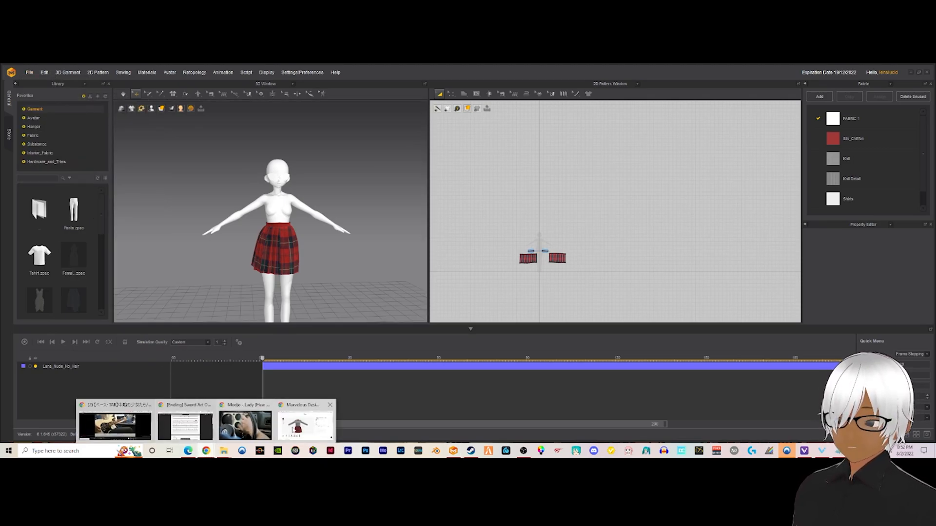
pyautogui.click(373, 247)
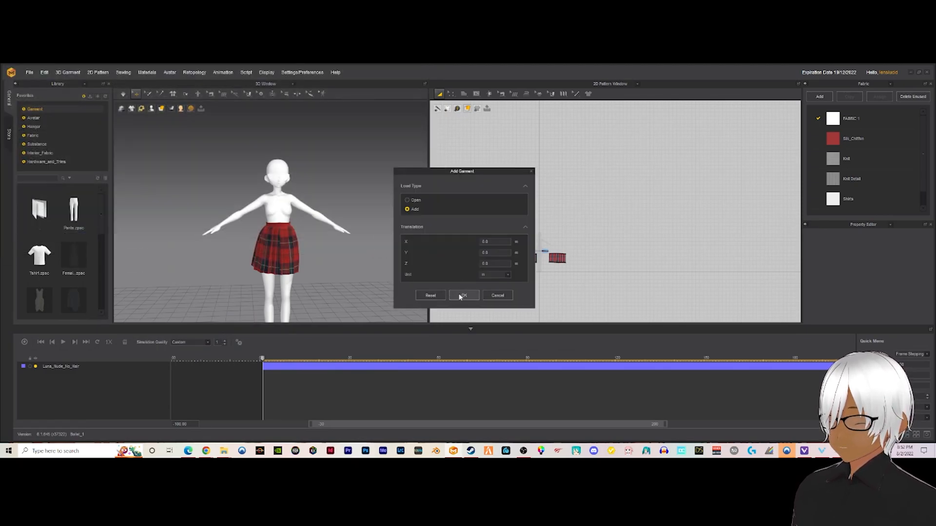
pyautogui.click(463, 296)
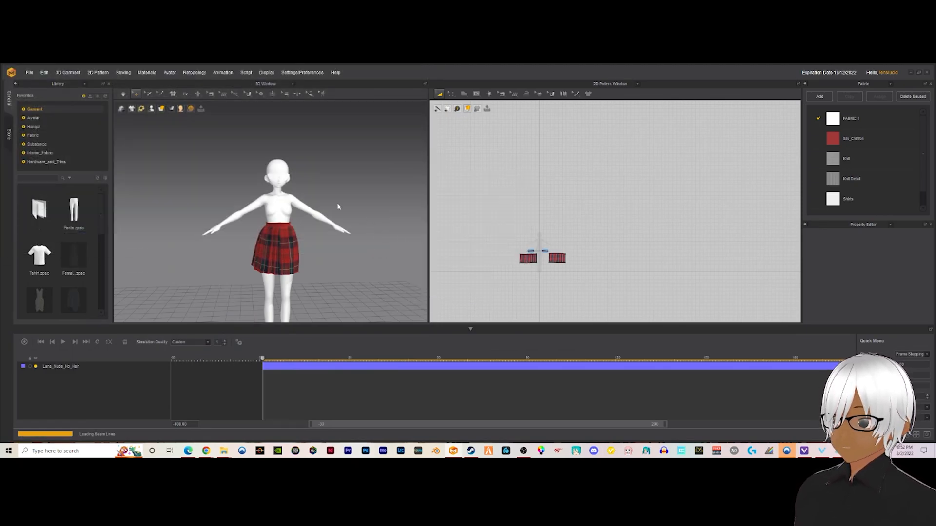
pyautogui.moveTo(360, 189); pyautogui.dragTo(343, 202, button='right')
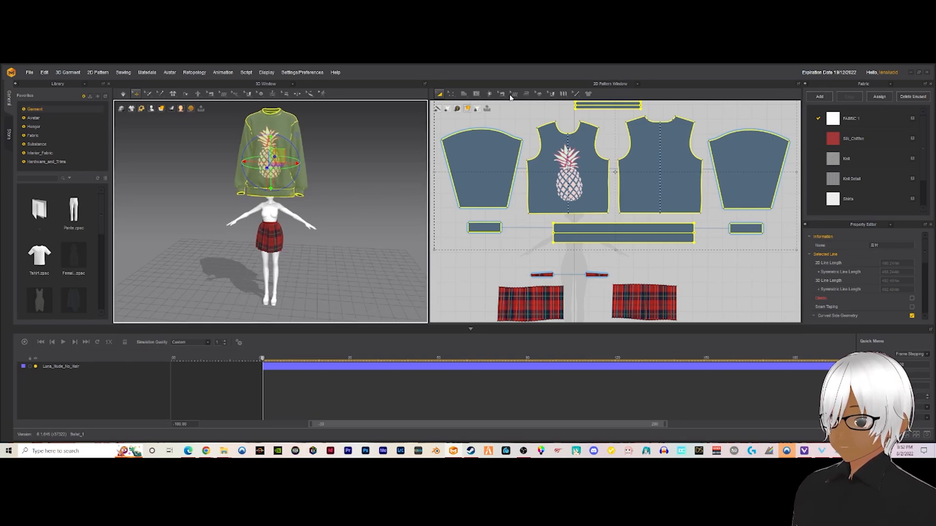
# Auto-fit the sweater to the avatar with Maintain Pattern Curvature at 100% and Maintain Graphic Size off, and simulate it
pyautogui.click(493, 96)
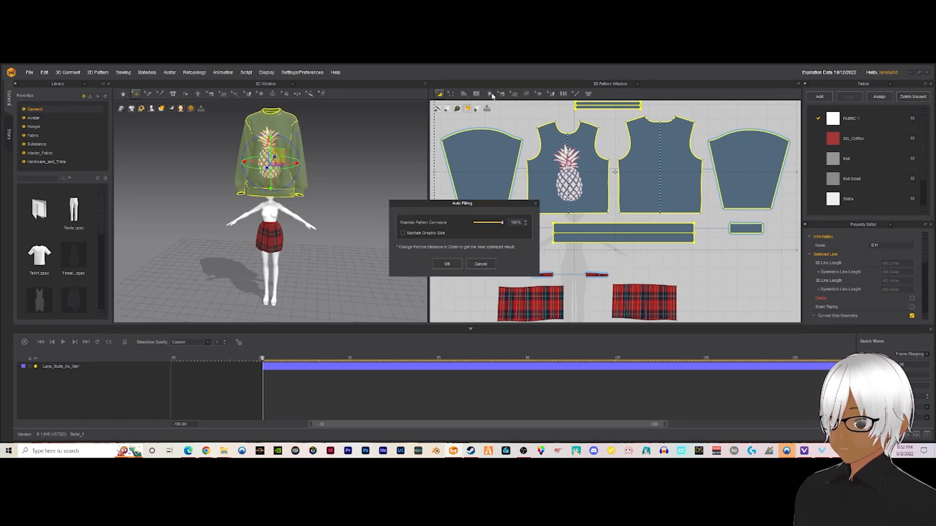
pyautogui.click(447, 263)
pyautogui.moveTo(295, 204); pyautogui.dragTo(293, 202)
pyautogui.press('space')
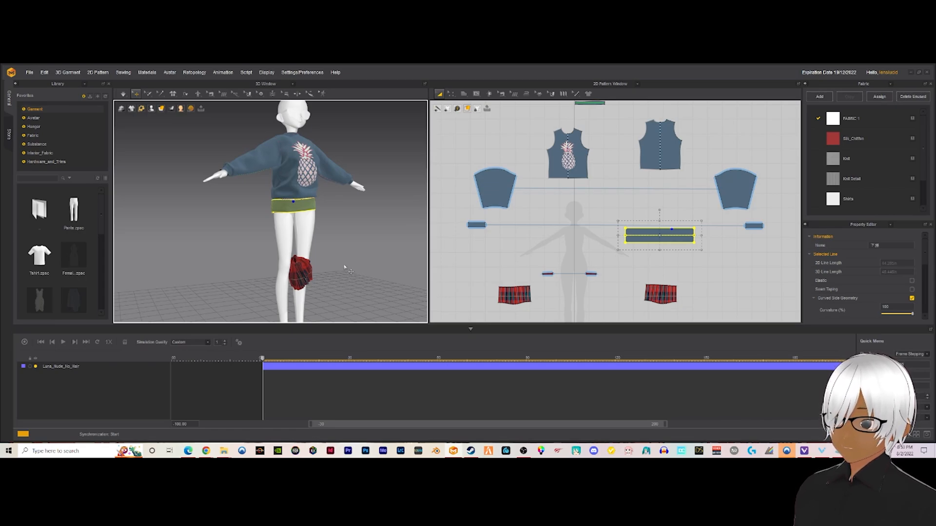
pyautogui.moveTo(350, 215); pyautogui.dragTo(343, 233, button='right')
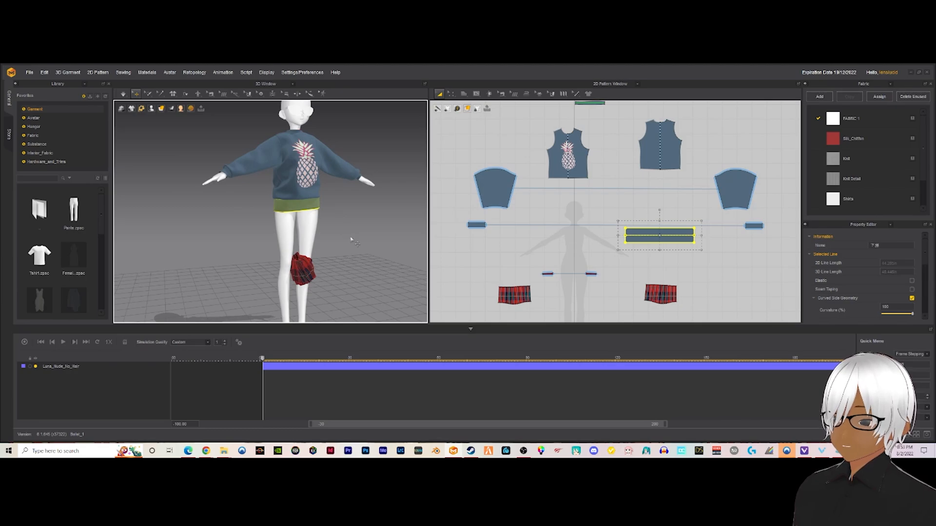
# Delete the plaid skirt panels and waistband patterns, keeping only the sweater patterns
pyautogui.click(634, 304)
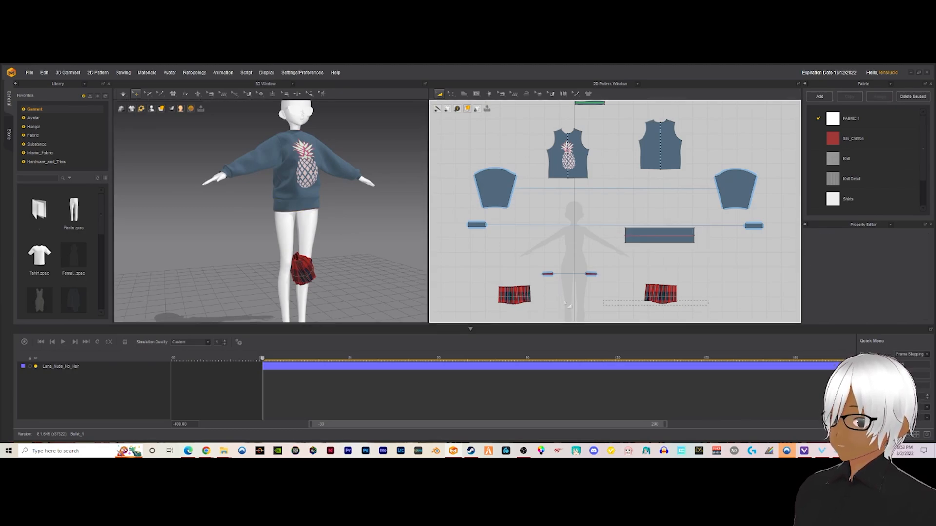
pyautogui.moveTo(473, 255); pyautogui.dragTo(472, 253)
pyautogui.rightClick(513, 320)
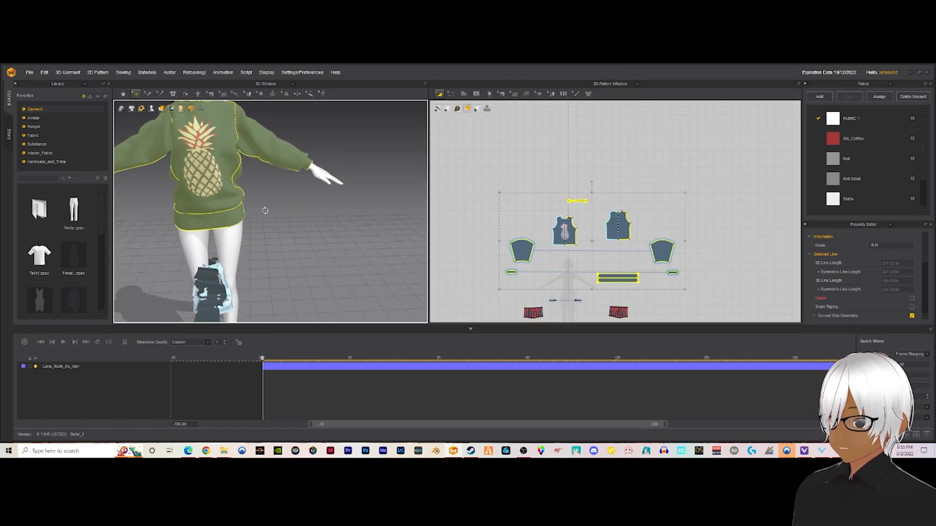
pyautogui.moveTo(265, 210); pyautogui.dragTo(274, 212, button='right')
pyautogui.scroll(-4, 274, 214)
pyautogui.moveTo(576, 286); pyautogui.dragTo(560, 253, button='middle')
pyautogui.scroll(-3, 561, 253)
pyautogui.scroll(5, 560, 254)
pyautogui.moveTo(667, 306); pyautogui.dragTo(475, 255)
pyautogui.press('Delete')
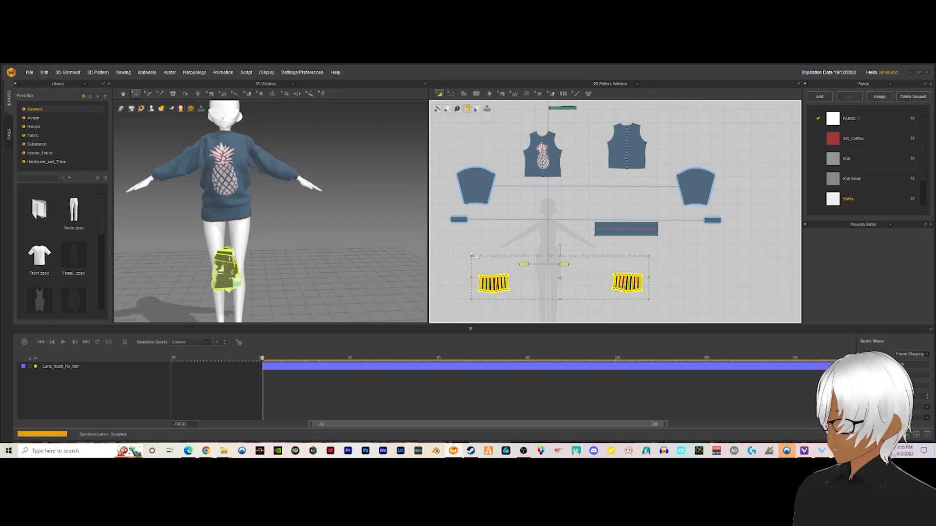
pyautogui.scroll(-3, 507, 236)
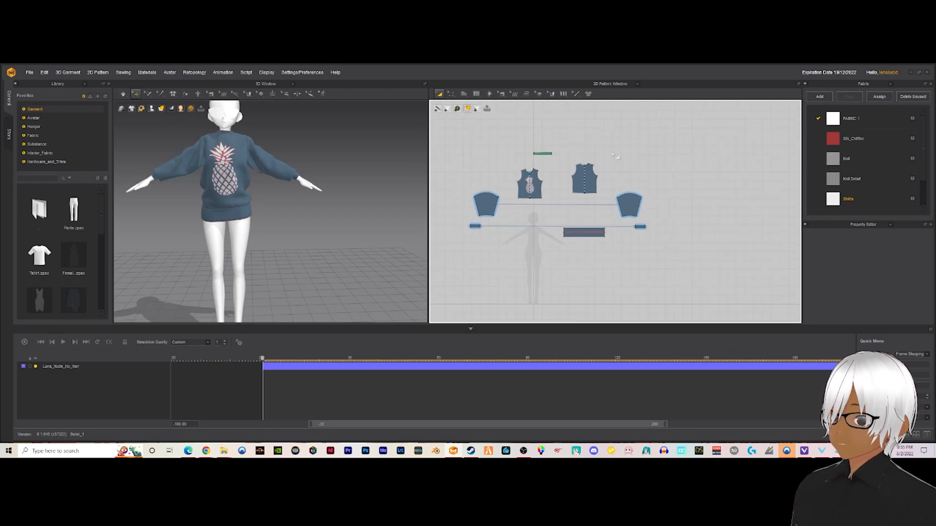
pyautogui.moveTo(453, 274); pyautogui.dragTo(456, 269)
# Inspect the sweater's fit on the avatar and delete all of its patterns
pyautogui.moveTo(320, 149); pyautogui.dragTo(341, 157, button='right')
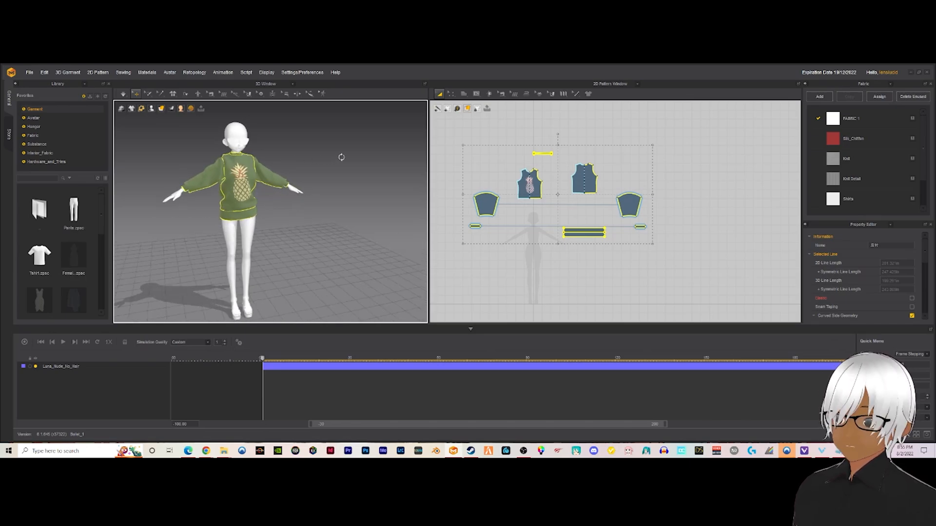
pyautogui.scroll(-2, 273, 163)
pyautogui.scroll(5, 273, 164)
pyautogui.scroll(-2, 355, 197)
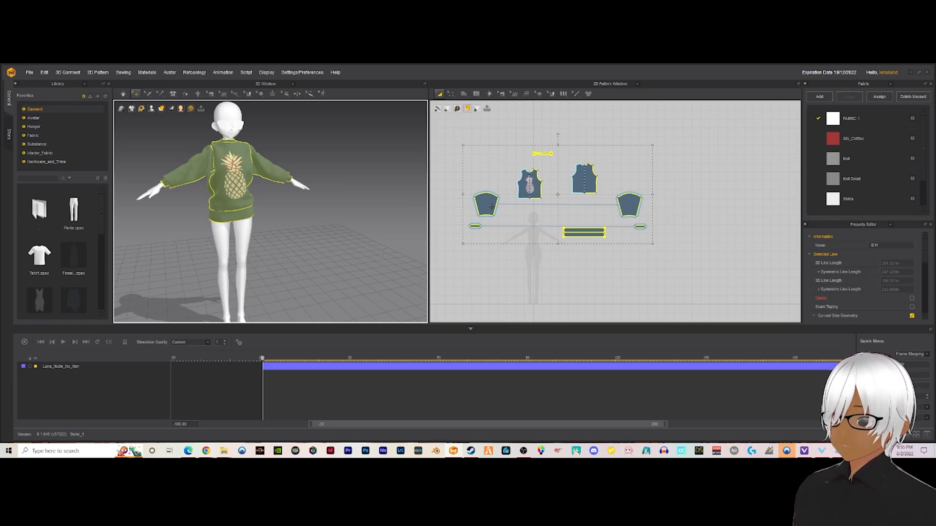
pyautogui.press('Delete')
# Bring the green T-shirt and cream skirt garment into the scene and delete the cream skirt patterns
pyautogui.click(29, 72)
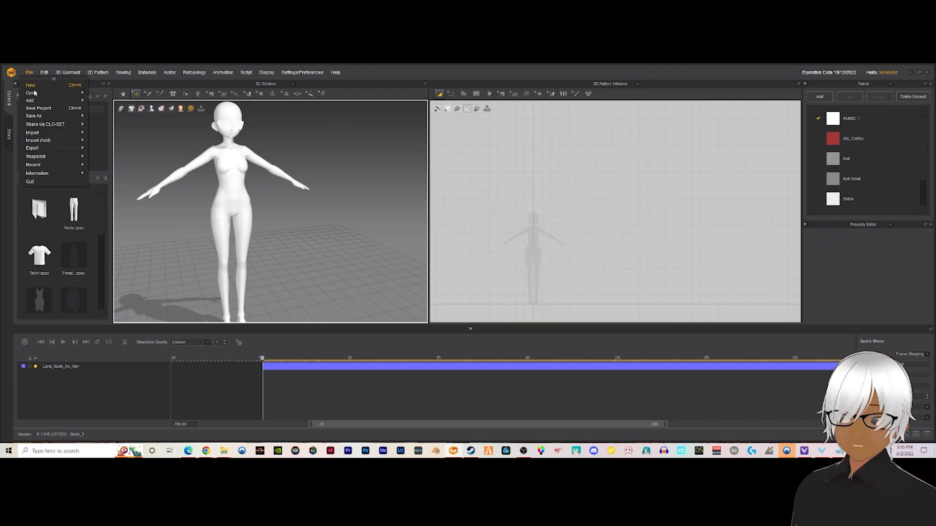
pyautogui.moveTo(33, 136)
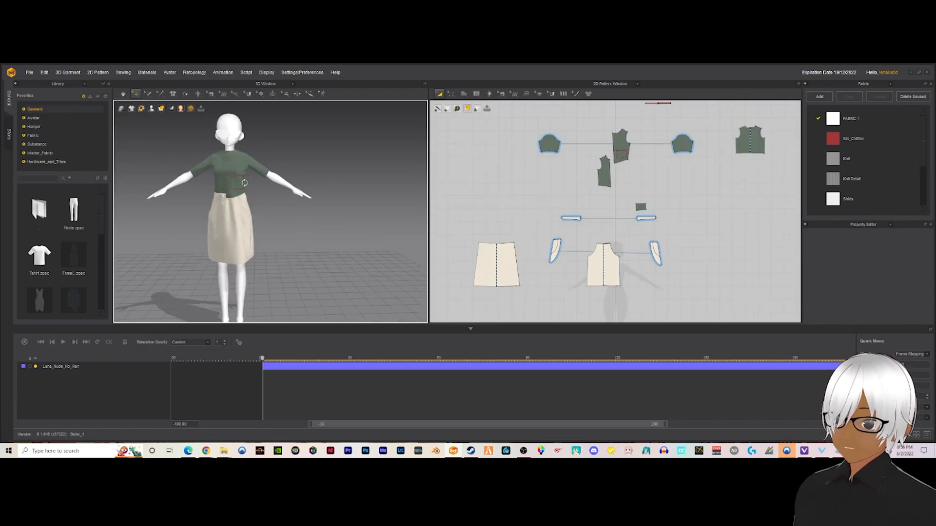
pyautogui.moveTo(244, 183); pyautogui.dragTo(246, 185, button='right')
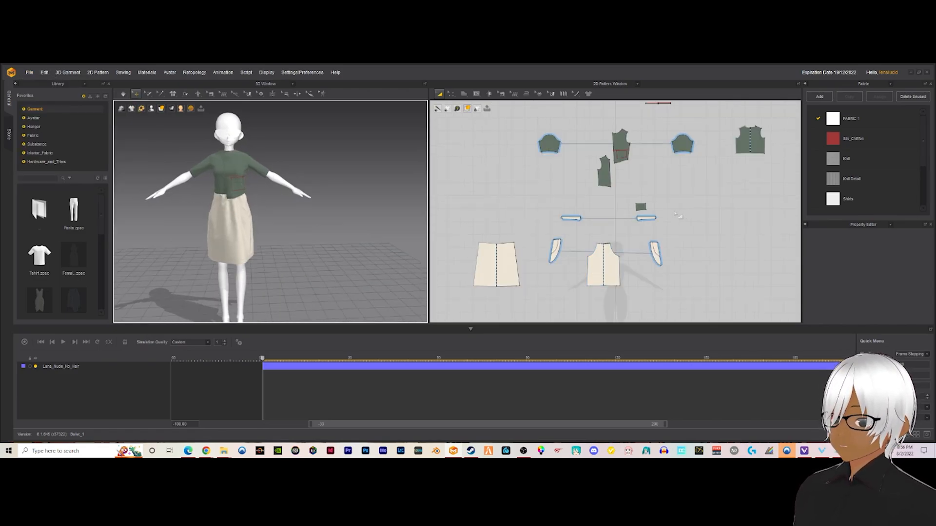
pyautogui.moveTo(680, 214); pyautogui.dragTo(572, 243)
pyautogui.moveTo(454, 302); pyautogui.dragTo(453, 295)
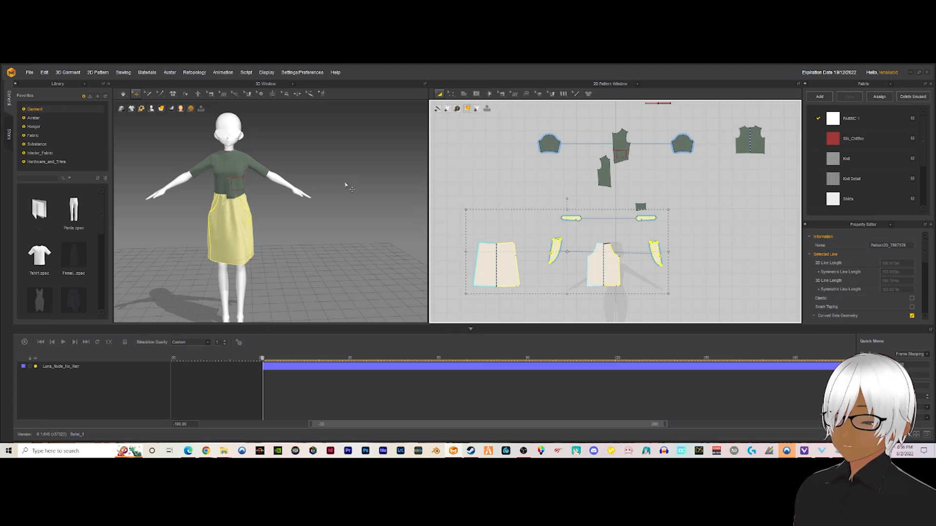
pyautogui.press('Delete')
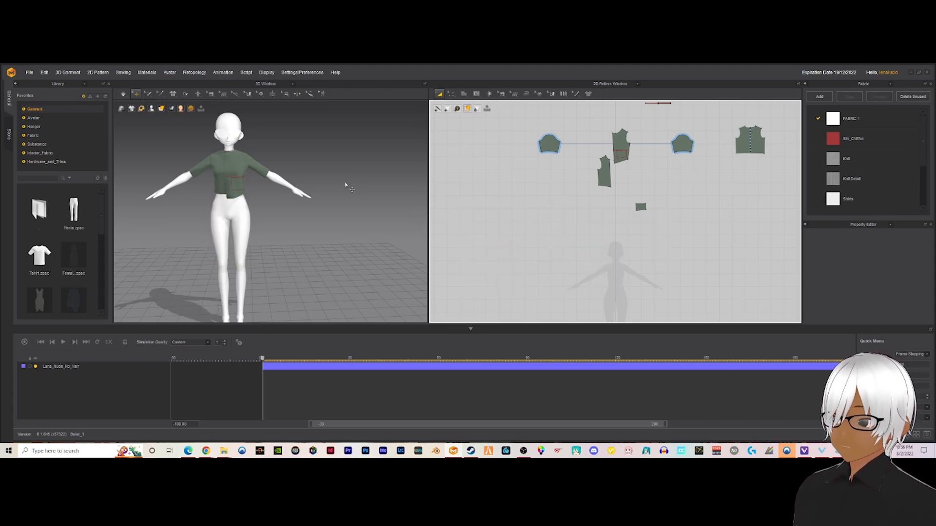
# Select all green shirt patterns and save the shirt as a separate garment file in the Skirt And Shirt folder
pyautogui.scroll(3, 560, 205)
pyautogui.scroll(-5, 561, 205)
pyautogui.moveTo(560, 205); pyautogui.dragTo(533, 224, button='middle')
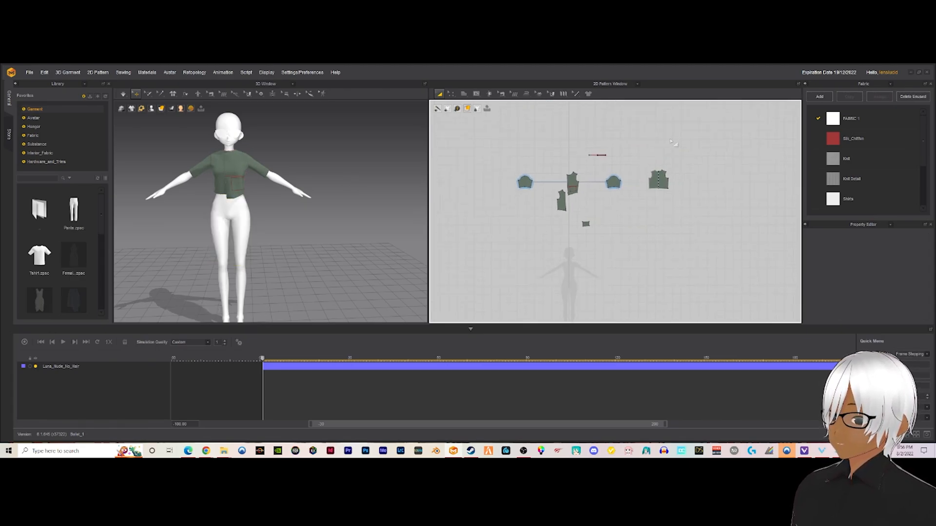
pyautogui.moveTo(535, 230); pyautogui.dragTo(486, 267)
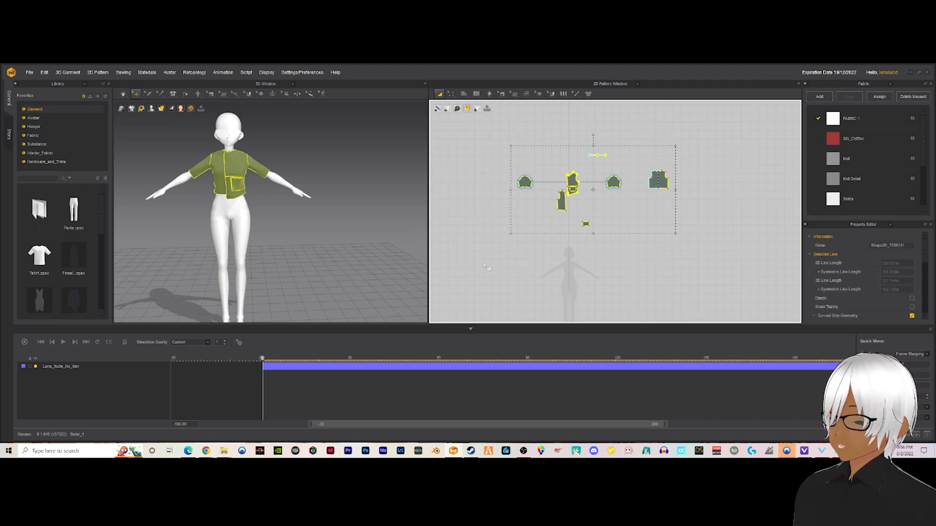
pyautogui.rightClick(229, 164)
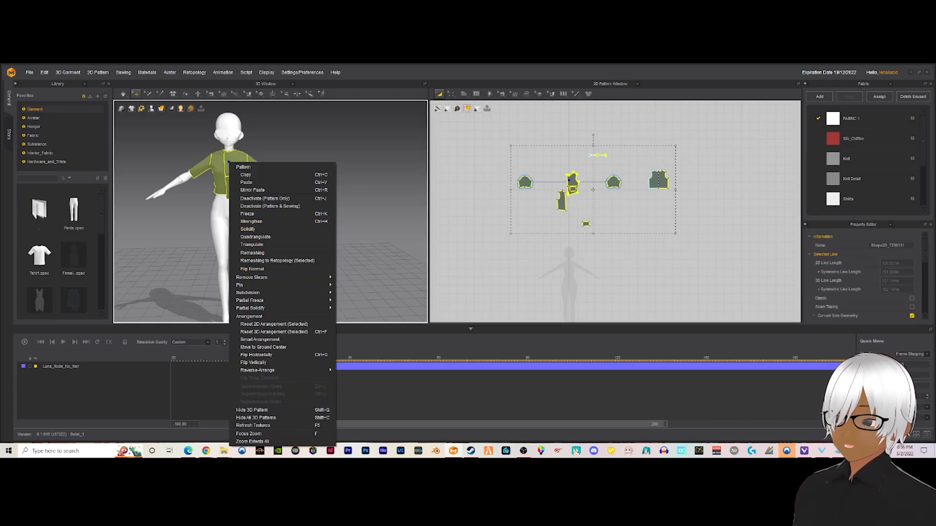
pyautogui.click(31, 72)
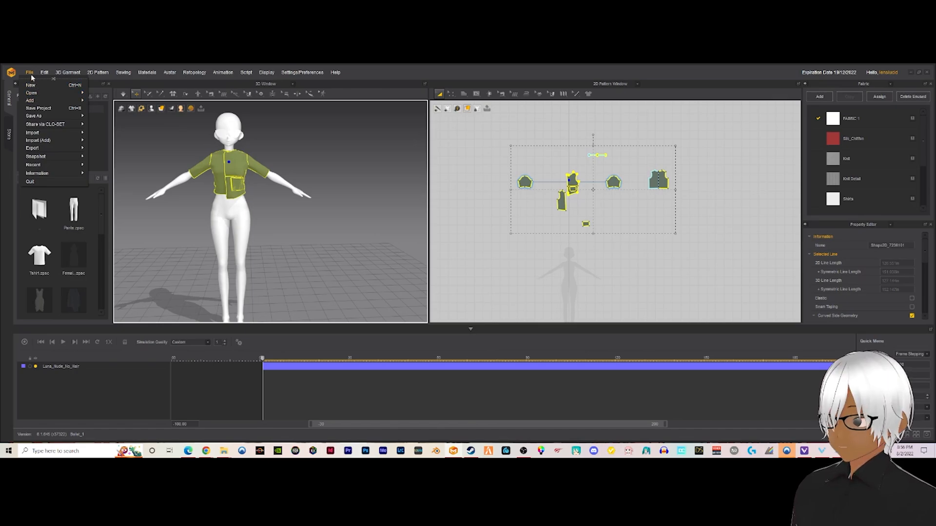
pyautogui.moveTo(39, 149)
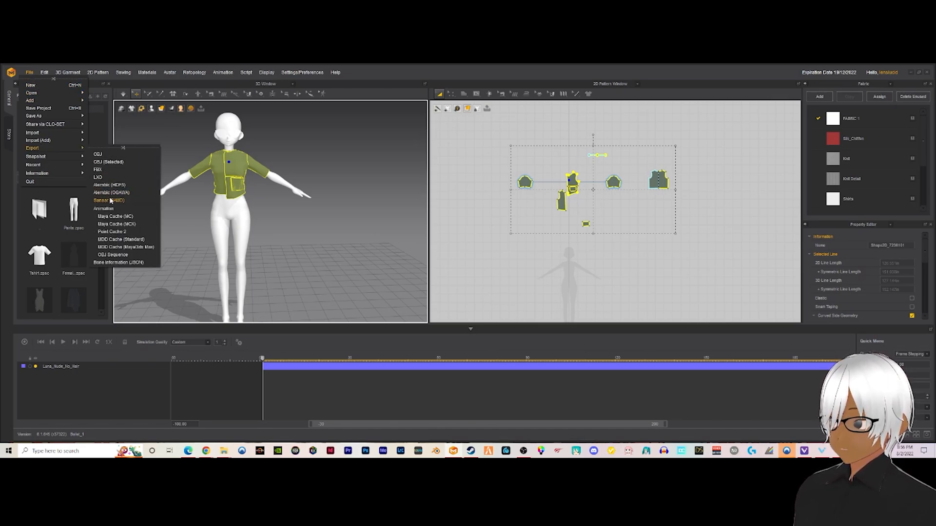
pyautogui.moveTo(52, 120)
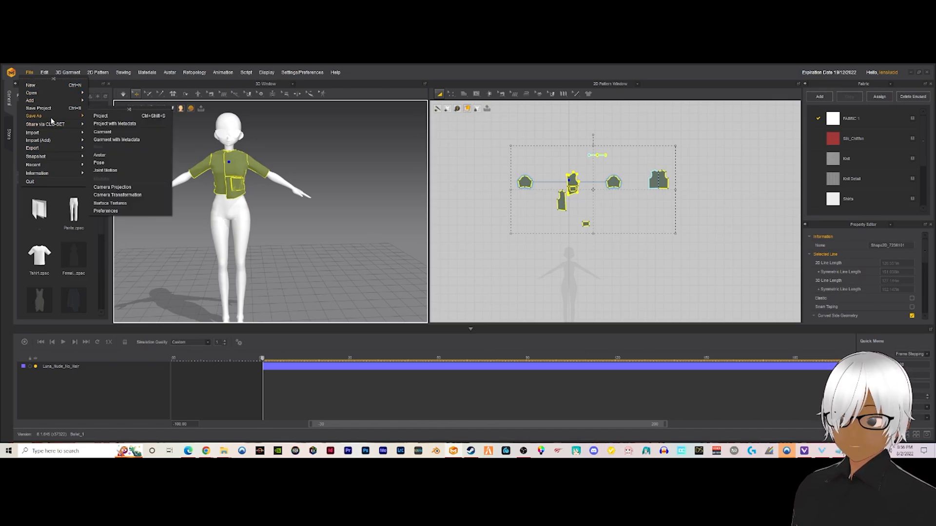
pyautogui.click(109, 133)
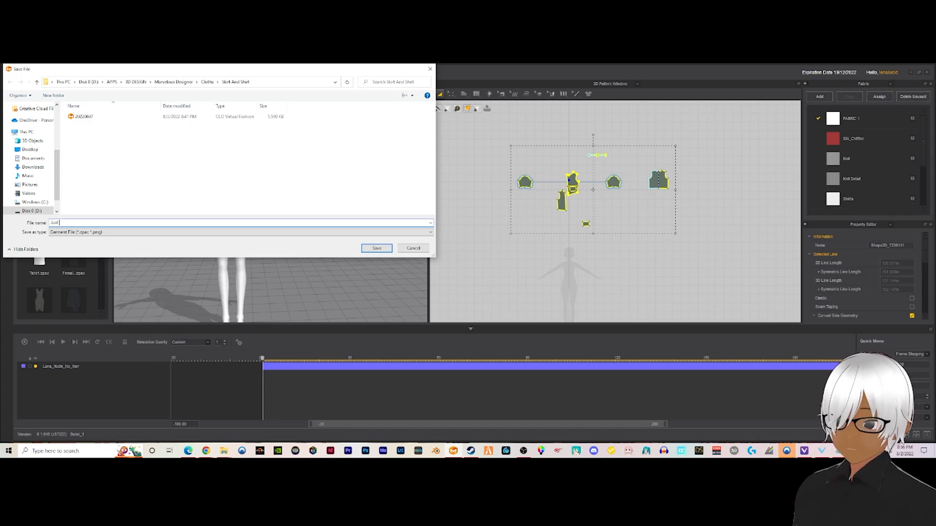
pyautogui.press('Return')
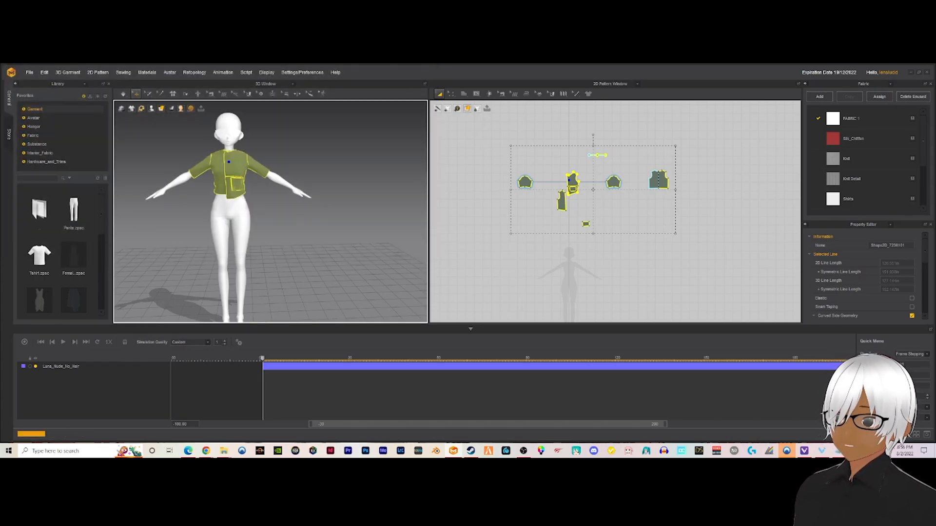
# Open the saved skirt-only project with the Open load type, loading both Garment and Avatar
pyautogui.click(30, 72)
pyautogui.moveTo(30, 91)
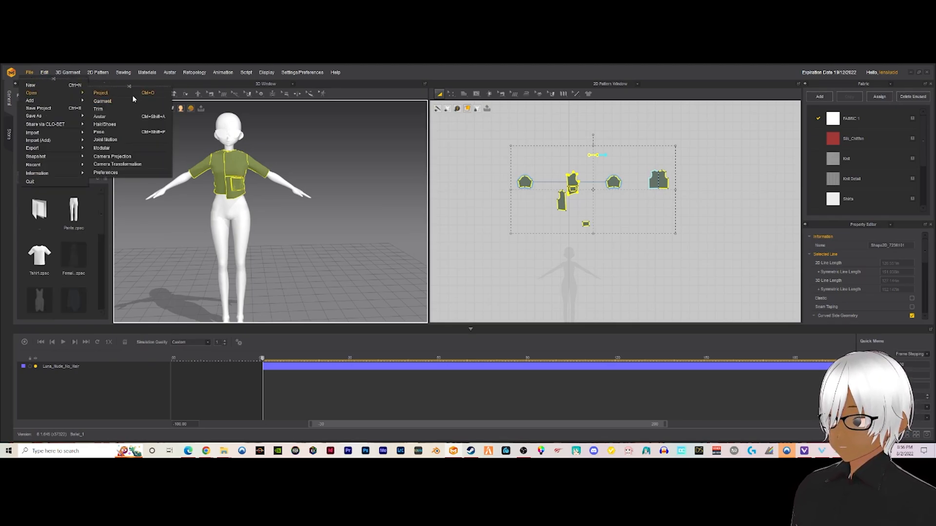
pyautogui.click(132, 93)
pyautogui.click(91, 138)
pyautogui.click(127, 121)
pyautogui.click(372, 249)
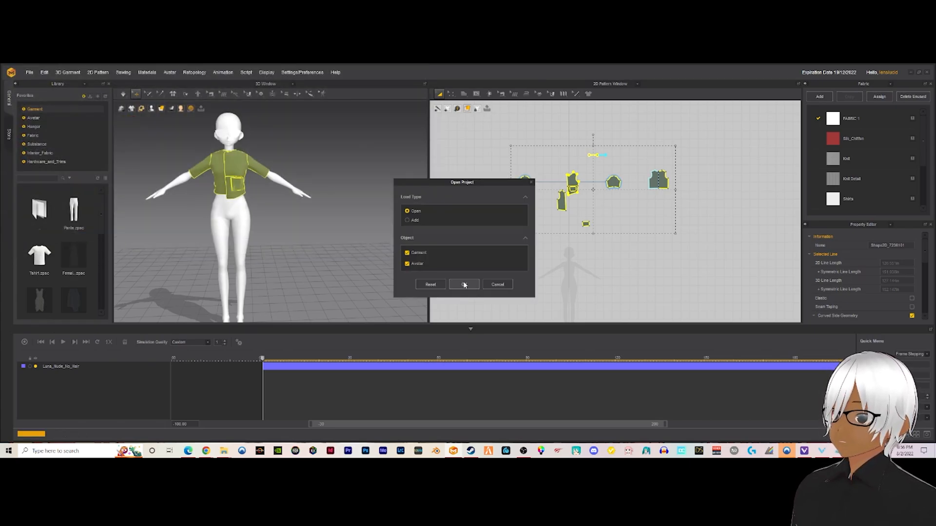
pyautogui.click(463, 285)
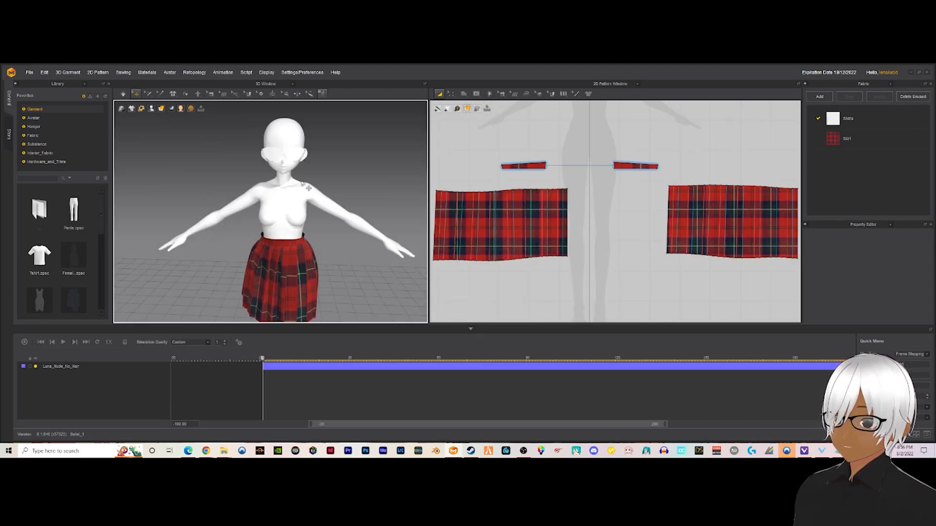
pyautogui.scroll(-4, 350, 207)
pyautogui.moveTo(350, 207); pyautogui.dragTo(334, 200, button='middle')
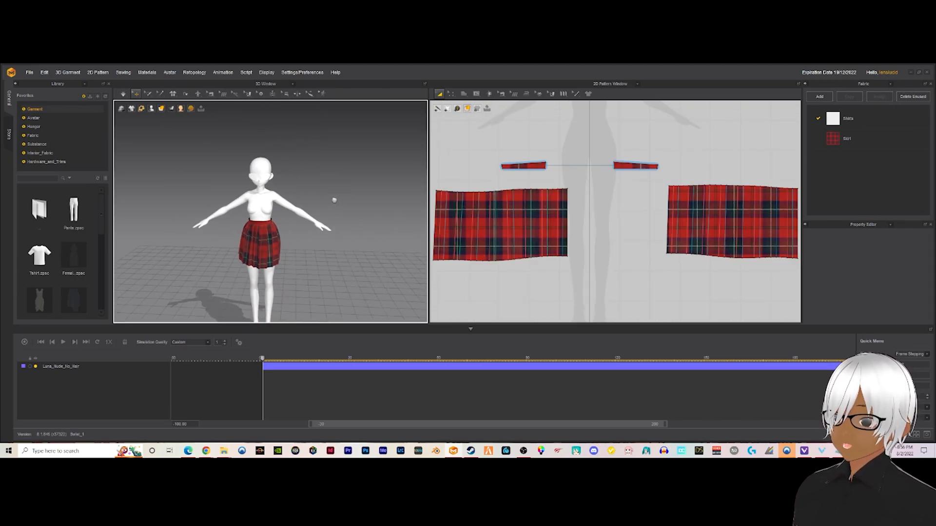
# Add the saved green shirt garment to the plaid skirt scene using the Add load type with default translation
pyautogui.click(29, 73)
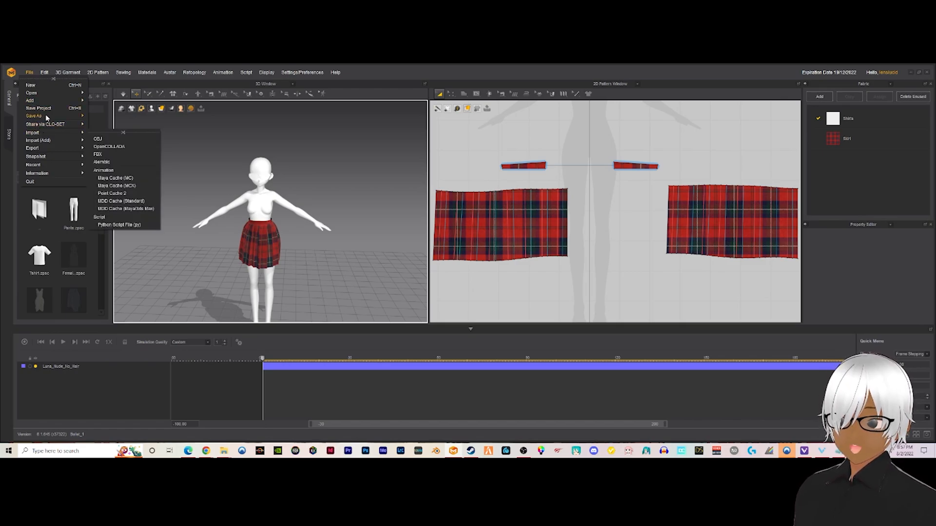
pyautogui.moveTo(62, 100)
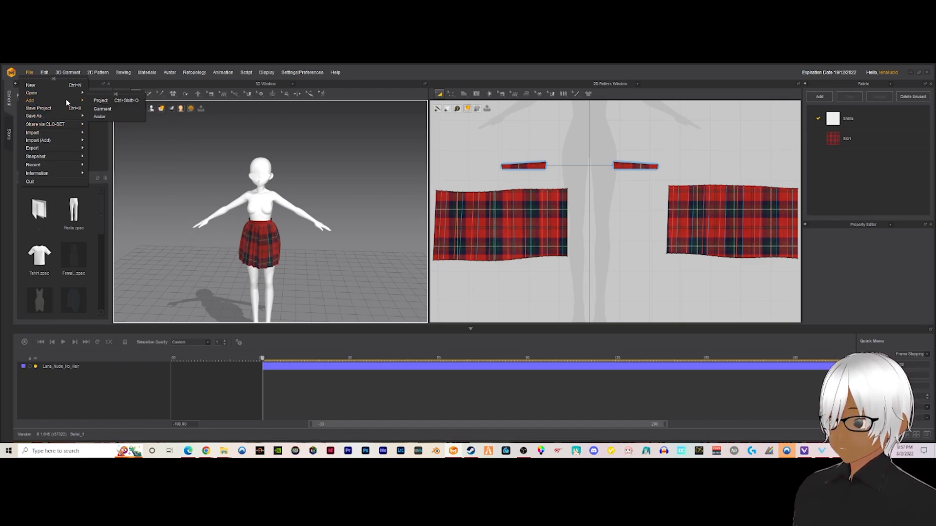
pyautogui.click(103, 109)
pyautogui.click(90, 132)
pyautogui.click(374, 247)
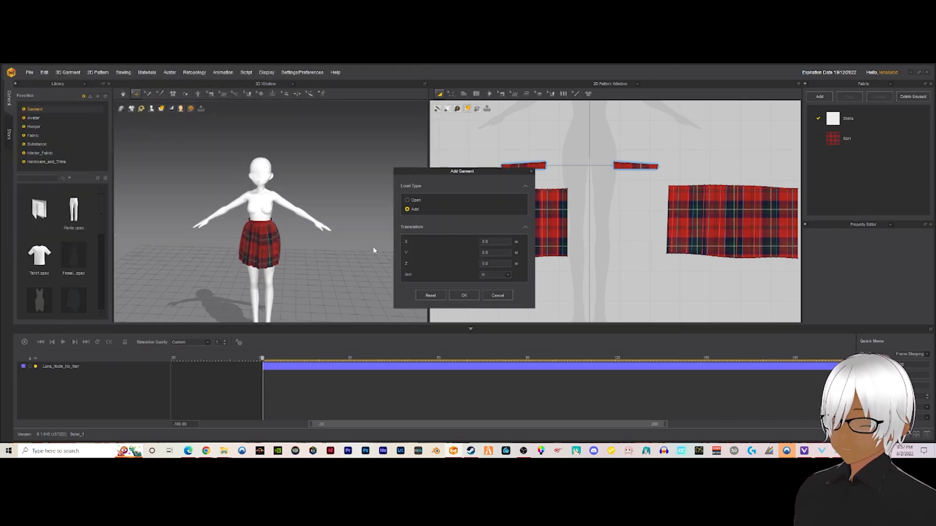
pyautogui.click(464, 296)
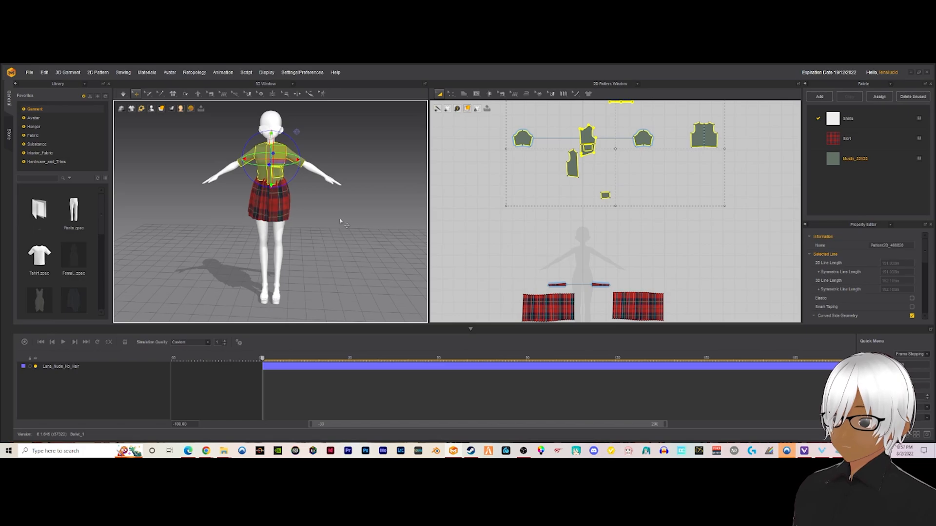
# Select the green shirt's body, sleeve and pocket patterns and hide them in the 3D view
pyautogui.click(316, 196)
pyautogui.moveTo(316, 194)
pyautogui.mouseDown(button='right')
pyautogui.moveTo(398, 187)
pyautogui.moveTo(329, 193)
pyautogui.moveTo(232, 180)
pyautogui.moveTo(317, 183)
pyautogui.mouseUp(button='right')
pyautogui.scroll(-3, 559, 211)
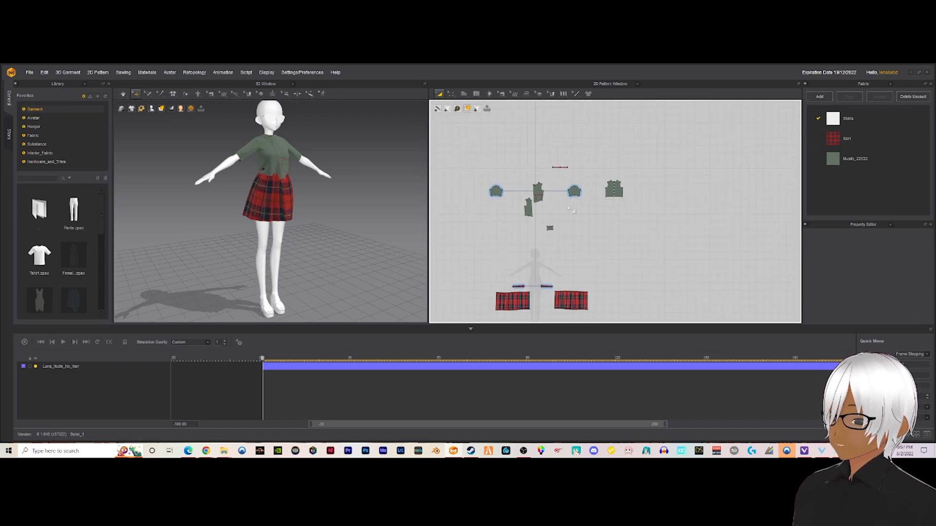
pyautogui.moveTo(463, 249); pyautogui.dragTo(462, 250)
pyautogui.click(580, 217)
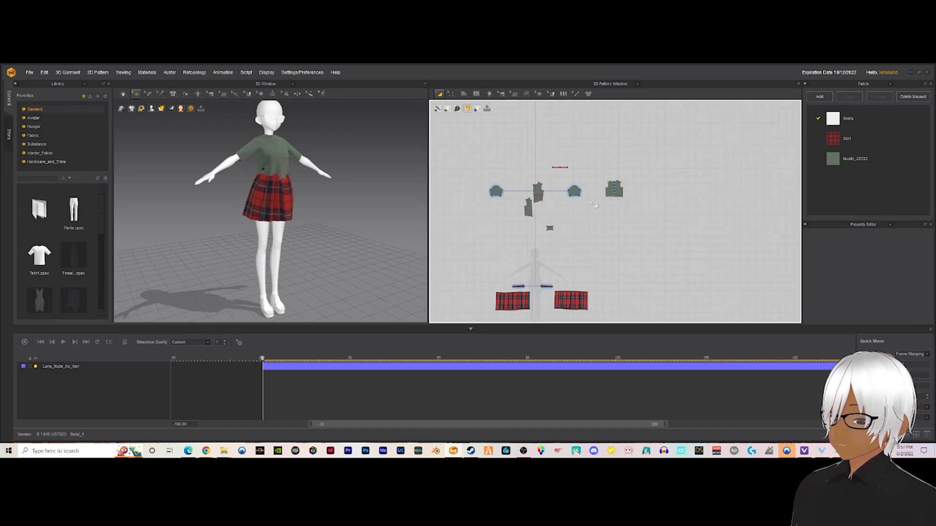
pyautogui.scroll(-4, 586, 200)
pyautogui.scroll(5, 617, 216)
pyautogui.moveTo(550, 206); pyautogui.dragTo(652, 251, button='middle')
pyautogui.moveTo(695, 246); pyautogui.dragTo(480, 174)
pyautogui.rightClick(554, 193)
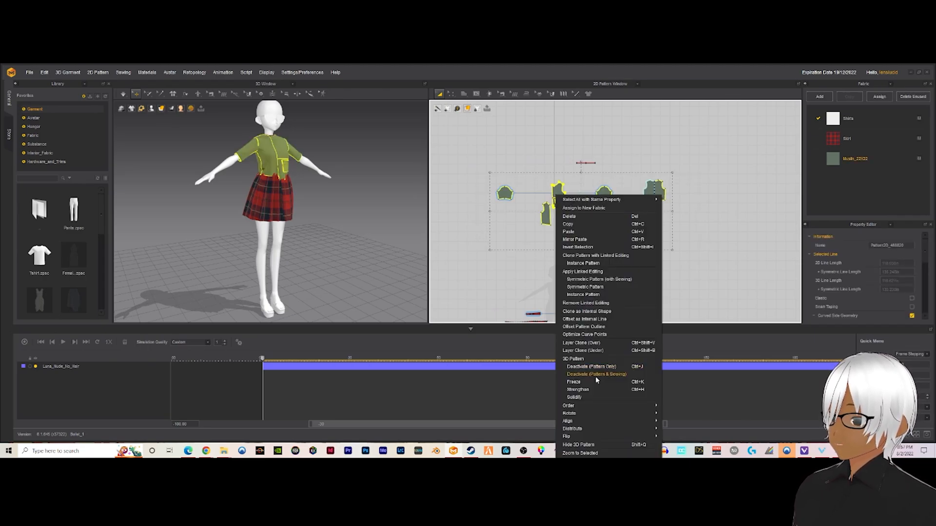
pyautogui.click(578, 445)
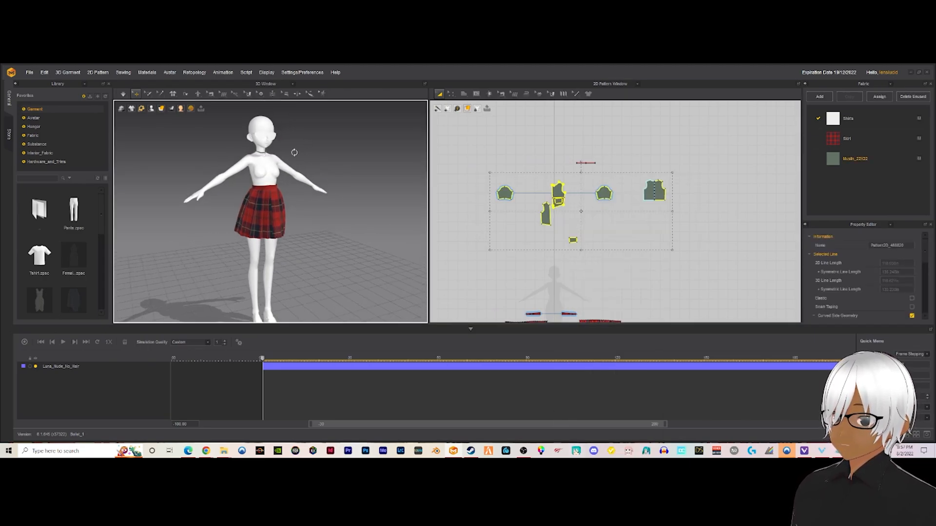
# Activate the Tack on Avatar tool at the skirt's waist and save the project
pyautogui.scroll(5, 307, 141)
pyautogui.moveTo(286, 171); pyautogui.dragTo(297, 207, button='middle')
pyautogui.scroll(5, 297, 189)
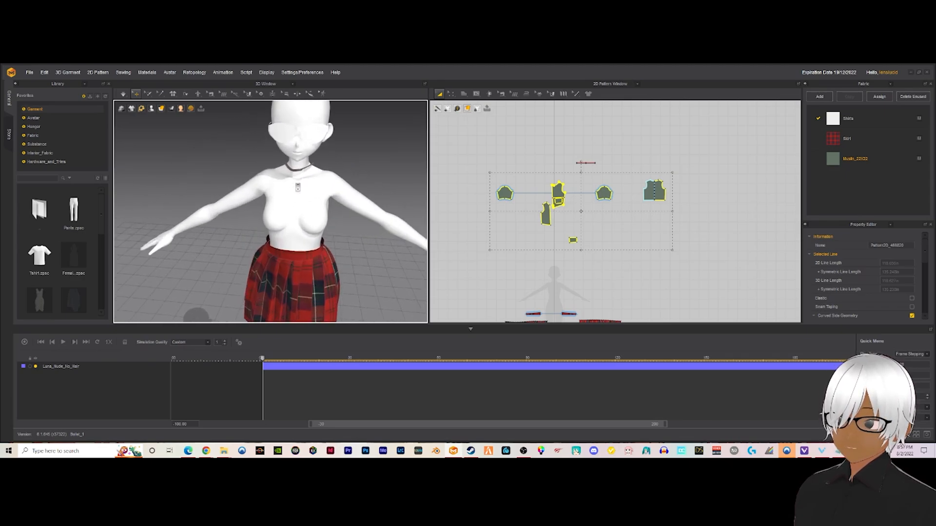
pyautogui.moveTo(314, 171)
pyautogui.mouseDown(button='right')
pyautogui.moveTo(257, 163)
pyautogui.moveTo(322, 156)
pyautogui.moveTo(326, 165)
pyautogui.mouseUp(button='right')
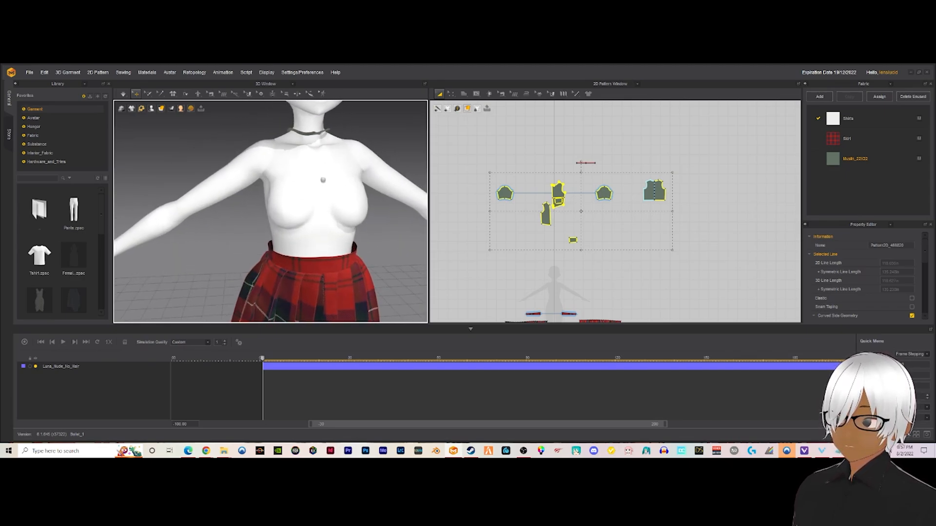
pyautogui.moveTo(325, 181); pyautogui.dragTo(303, 163, button='middle')
pyautogui.moveTo(290, 254)
pyautogui.mouseDown(button='right')
pyautogui.moveTo(268, 254)
pyautogui.moveTo(290, 267)
pyautogui.mouseUp(button='right')
pyautogui.click(159, 95)
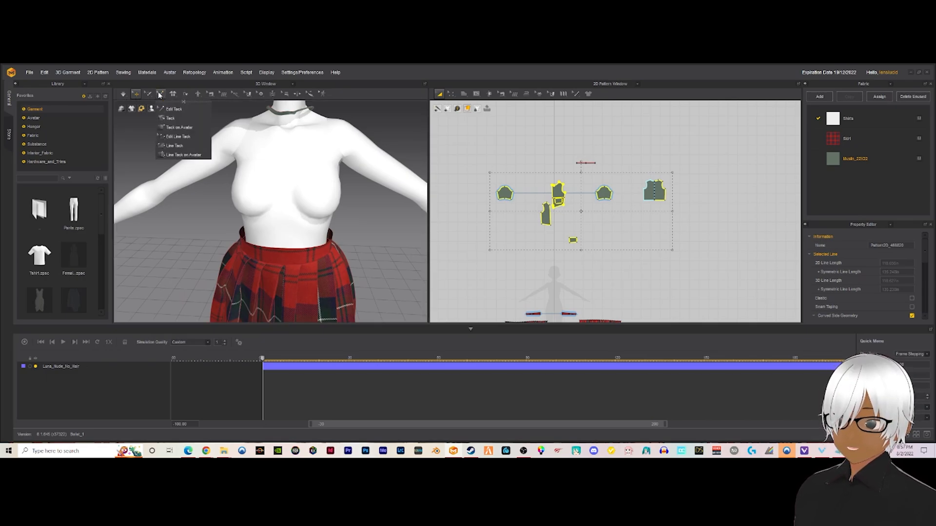
pyautogui.click(171, 95)
pyautogui.click(162, 94)
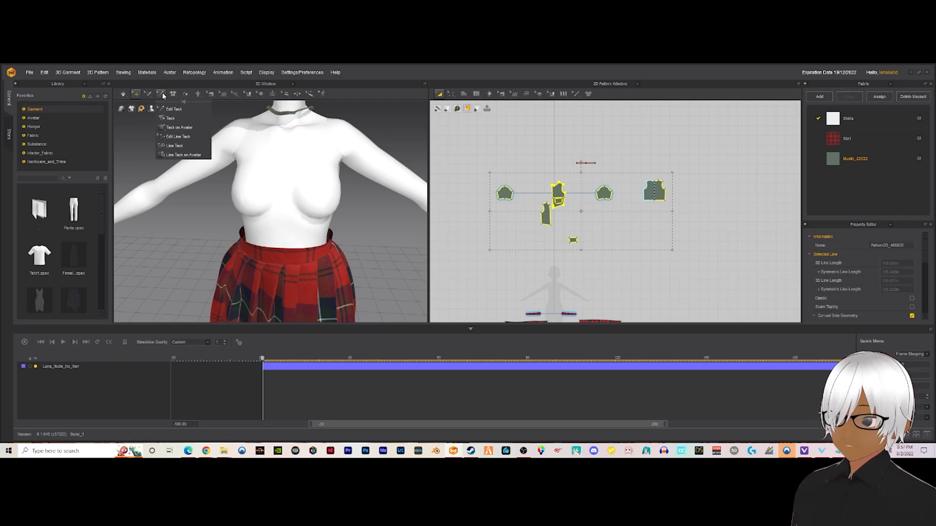
pyautogui.moveTo(161, 97)
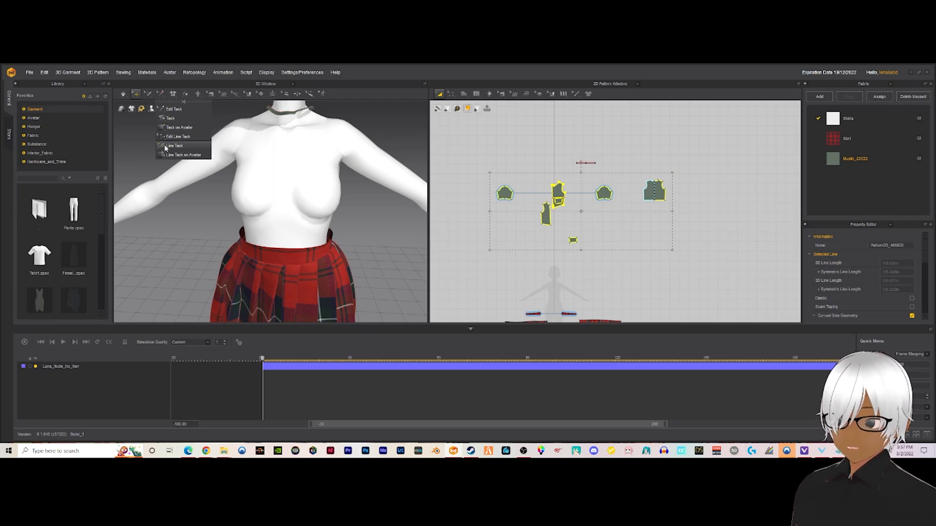
pyautogui.click(176, 128)
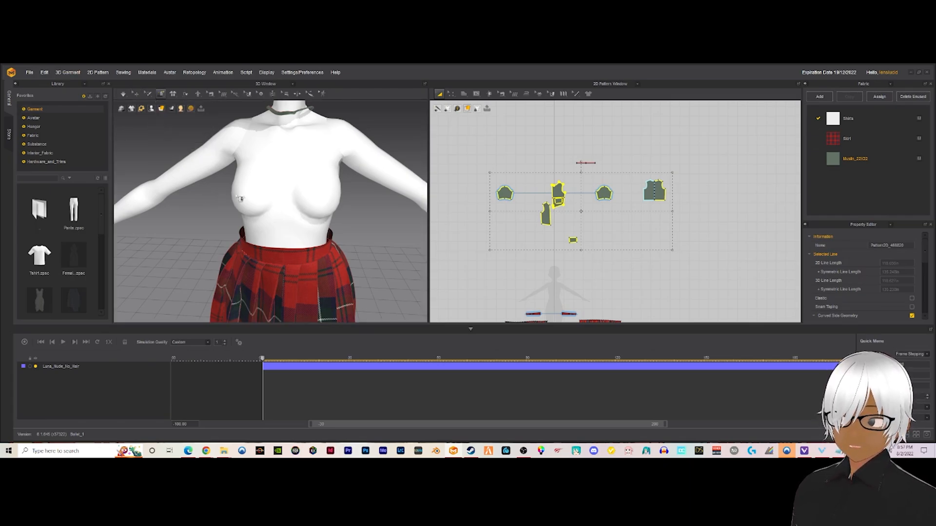
pyautogui.click(30, 73)
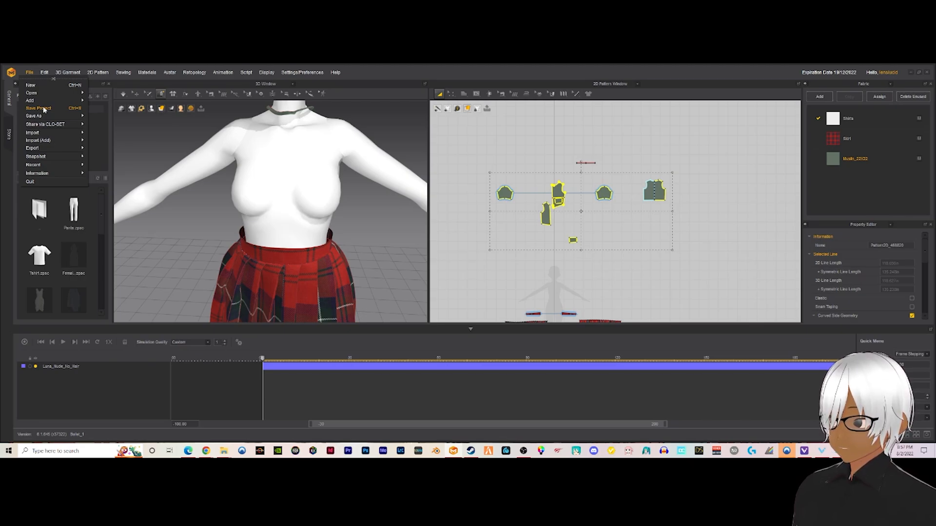
pyautogui.click(39, 108)
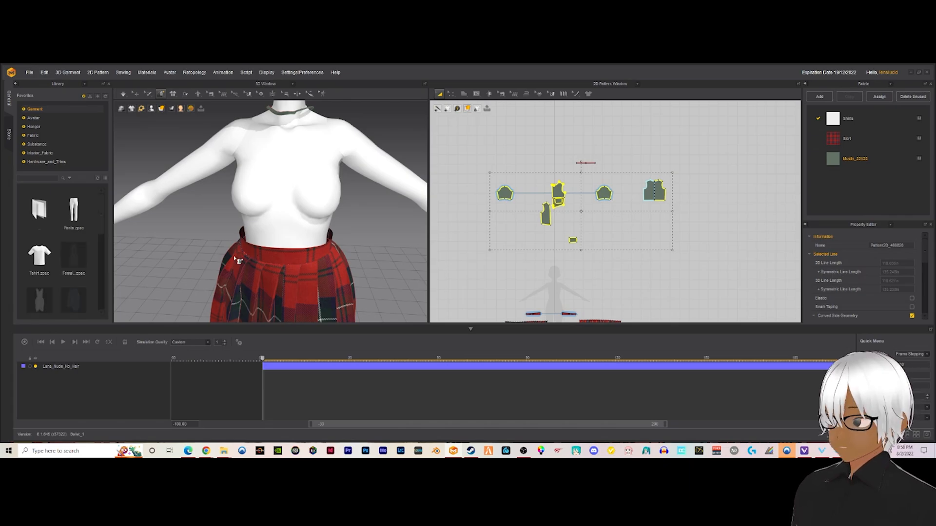
# Tack the skirt's waistband to the avatar's waist at points around the front and back
pyautogui.click(244, 247)
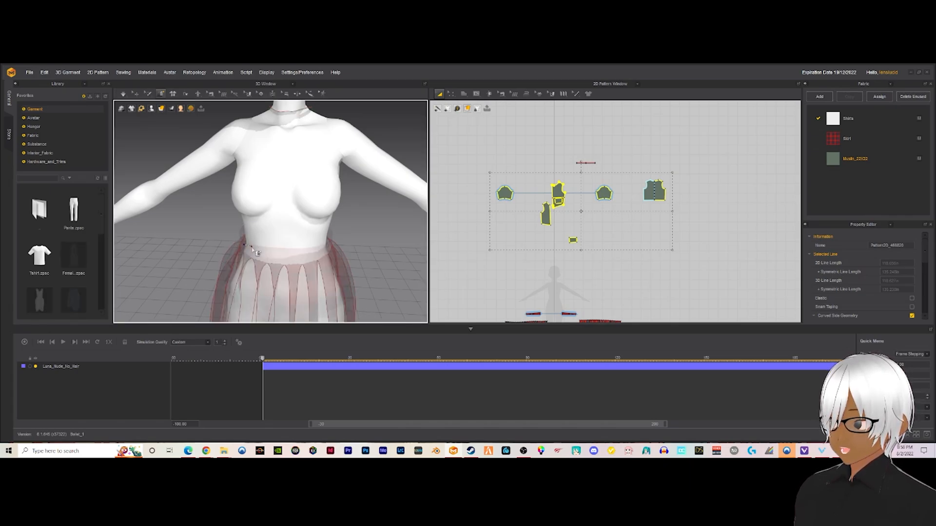
pyautogui.click(253, 249)
pyautogui.moveTo(345, 238); pyautogui.dragTo(305, 254, button='right')
pyautogui.click(323, 260)
pyautogui.click(322, 263)
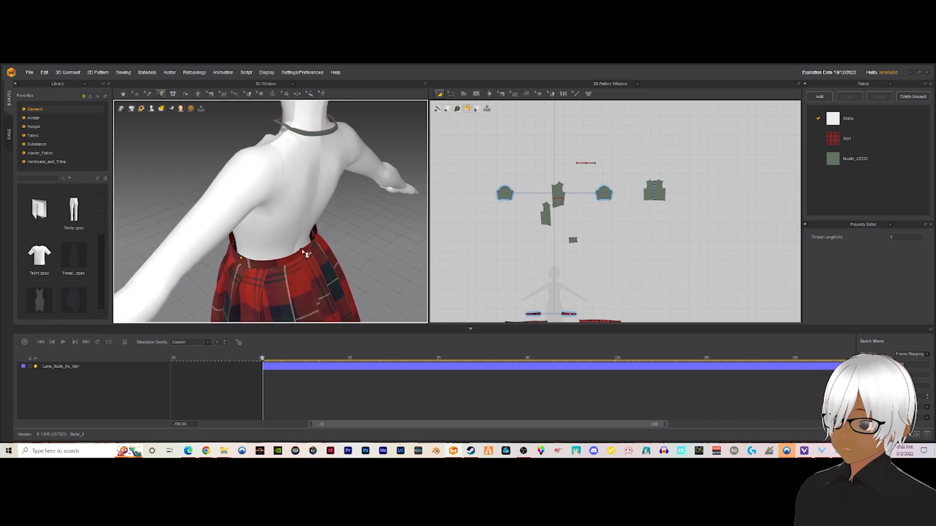
pyautogui.click(305, 254)
pyautogui.click(299, 255)
pyautogui.moveTo(298, 255); pyautogui.dragTo(350, 252, button='right')
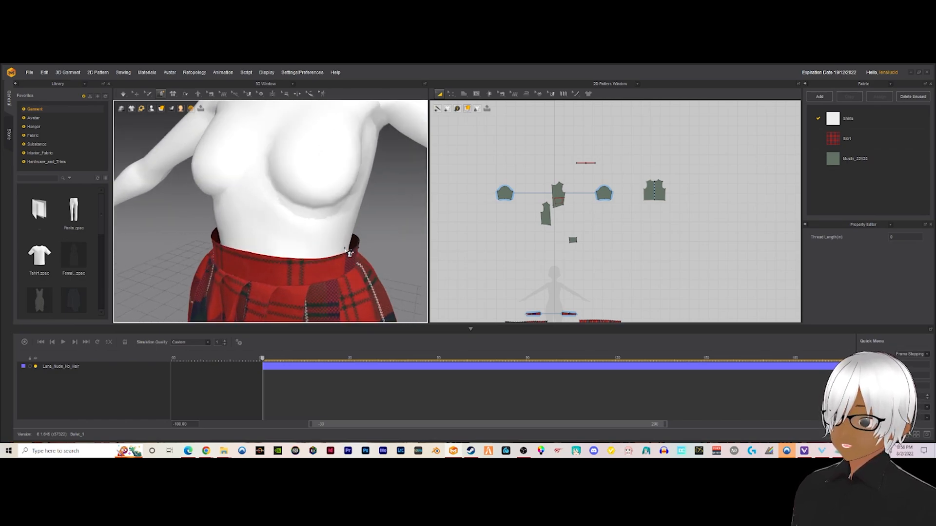
# Return to Select/Move, select the hidden green shirt patterns and show them in 3D again
pyautogui.scroll(-5, 350, 252)
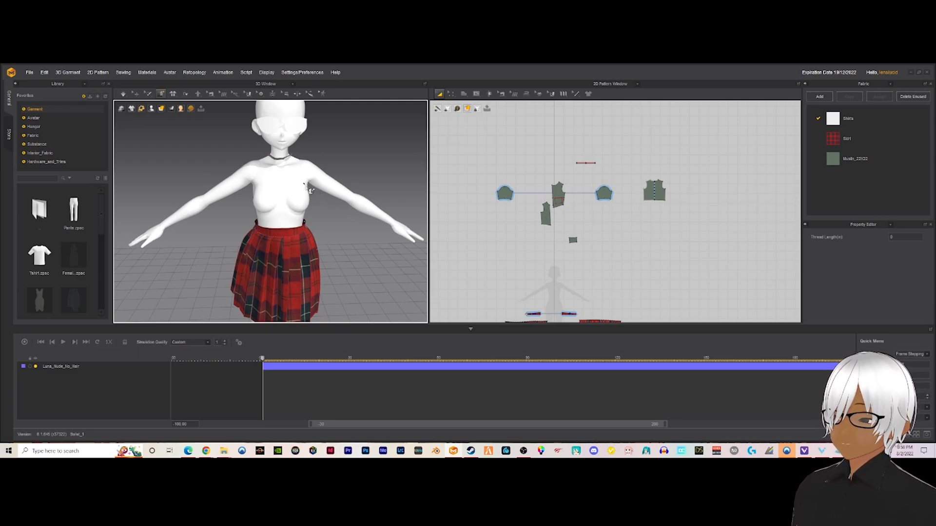
pyautogui.scroll(-2, 337, 197)
pyautogui.scroll(1, 336, 196)
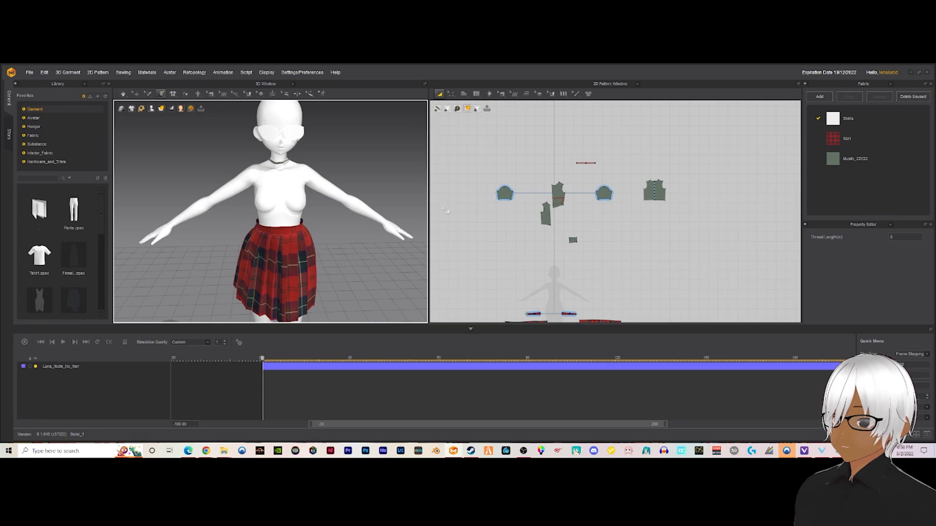
pyautogui.scroll(-2, 512, 214)
pyautogui.scroll(4, 512, 213)
pyautogui.scroll(4, 254, 183)
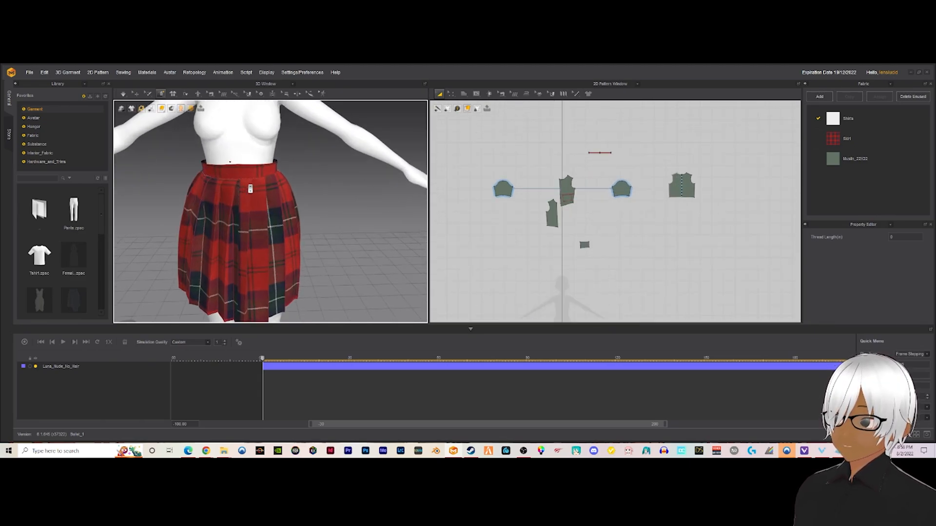
pyautogui.scroll(-4, 250, 190)
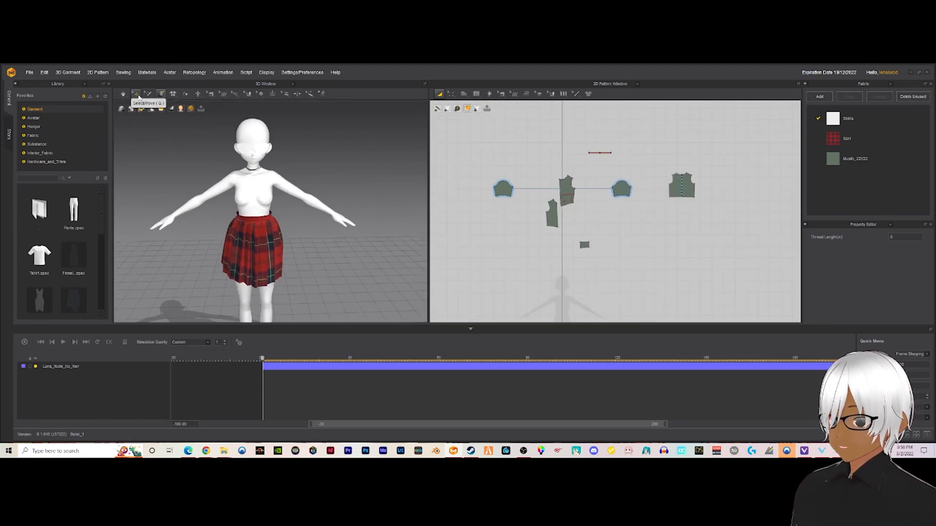
pyautogui.click(136, 94)
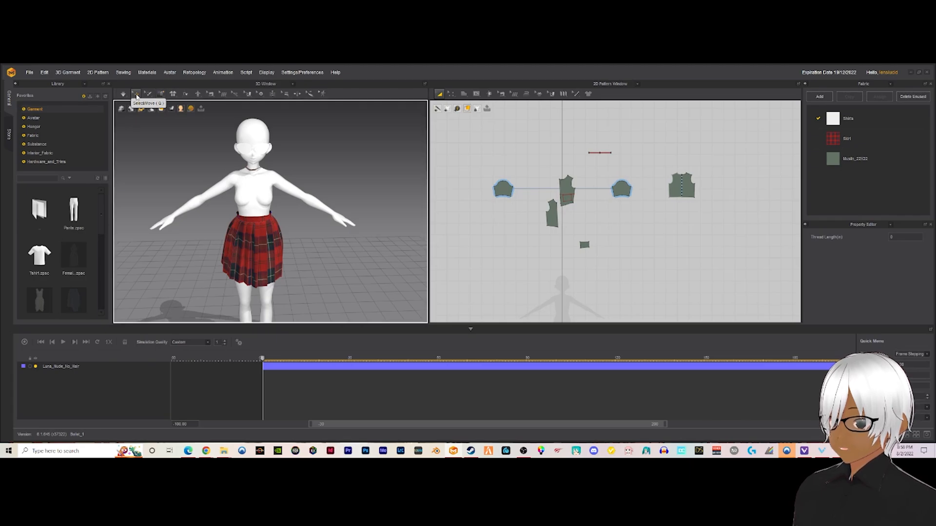
pyautogui.scroll(-5, 629, 234)
pyautogui.scroll(2, 639, 241)
pyautogui.moveTo(665, 248); pyautogui.dragTo(504, 182)
pyautogui.rightClick(519, 195)
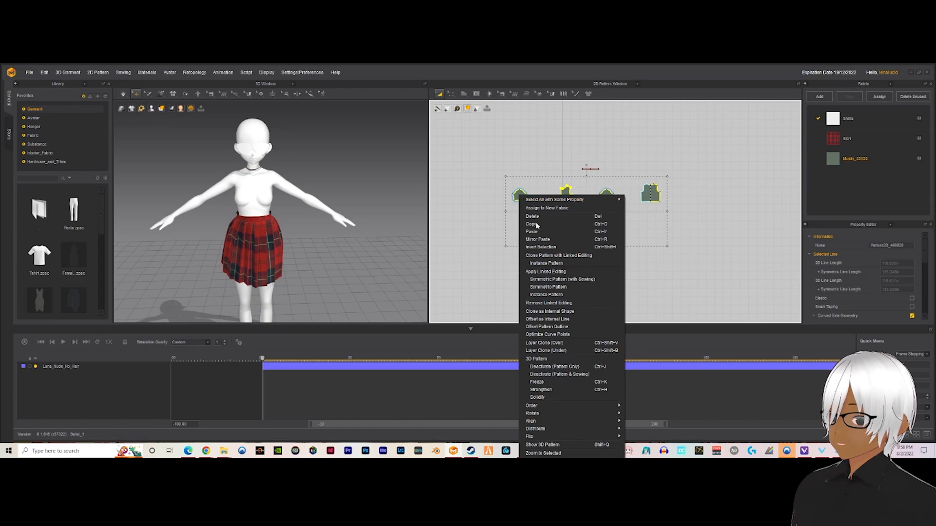
pyautogui.click(542, 445)
# Select both large plaid skirt panels and shorten them together by scaling up from their lower edge
pyautogui.moveTo(305, 263); pyautogui.dragTo(318, 237, button='right')
pyautogui.moveTo(659, 273); pyautogui.dragTo(494, 318)
pyautogui.scroll(-3, 534, 306)
pyautogui.scroll(3, 553, 305)
pyautogui.moveTo(552, 301); pyautogui.dragTo(586, 298, button='middle')
pyautogui.scroll(4, 549, 256)
pyautogui.scroll(-2, 586, 298)
pyautogui.moveTo(668, 291); pyautogui.dragTo(497, 252)
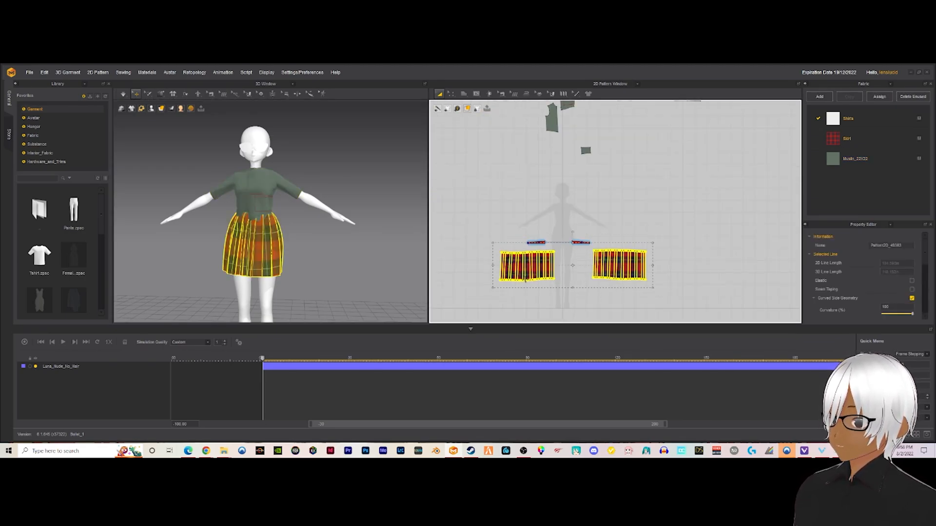
pyautogui.scroll(-3, 518, 276)
pyautogui.scroll(5, 528, 283)
pyautogui.moveTo(600, 269); pyautogui.dragTo(600, 254)
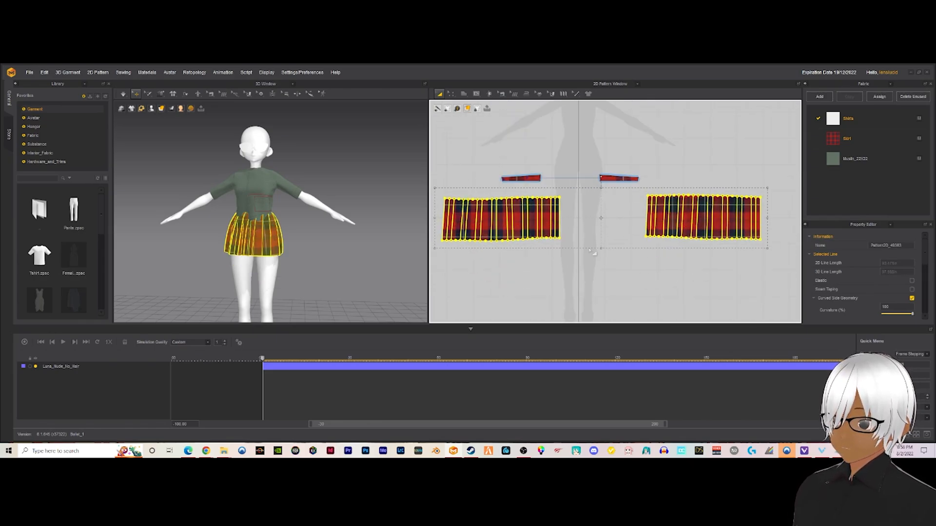
# Simulate the shirt and shortened skirt together, pulling the shirt's front panel into place over the waistband
pyautogui.moveTo(361, 233); pyautogui.dragTo(282, 227, button='right')
pyautogui.click(310, 243)
pyautogui.scroll(-1, 282, 227)
pyautogui.scroll(4, 281, 227)
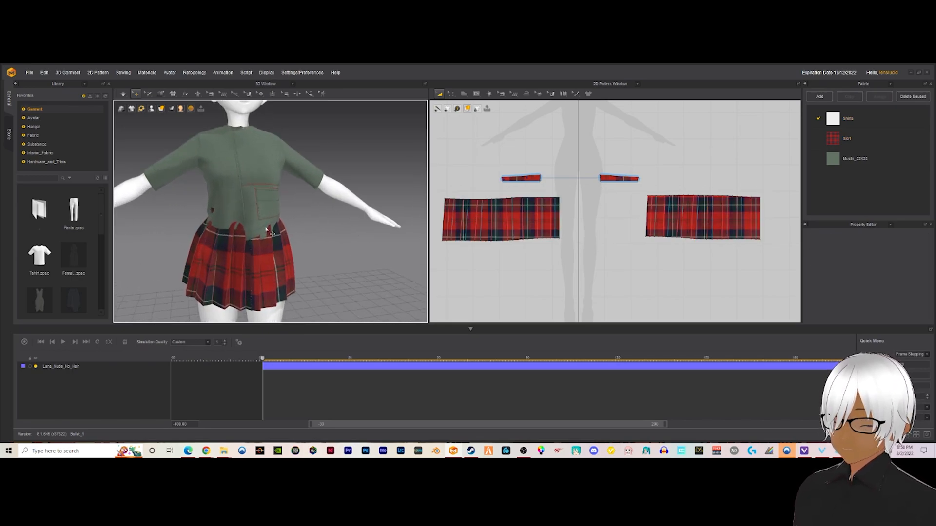
pyautogui.press('space')
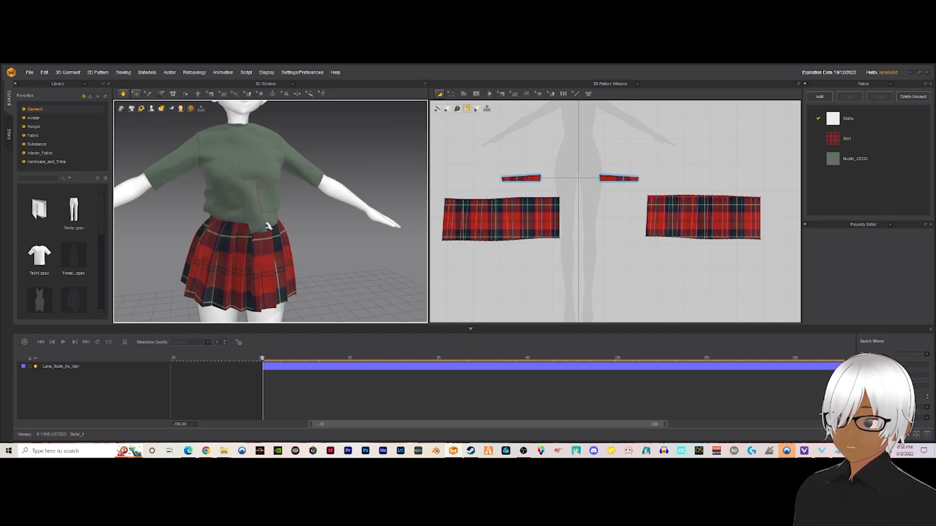
pyautogui.click(223, 217)
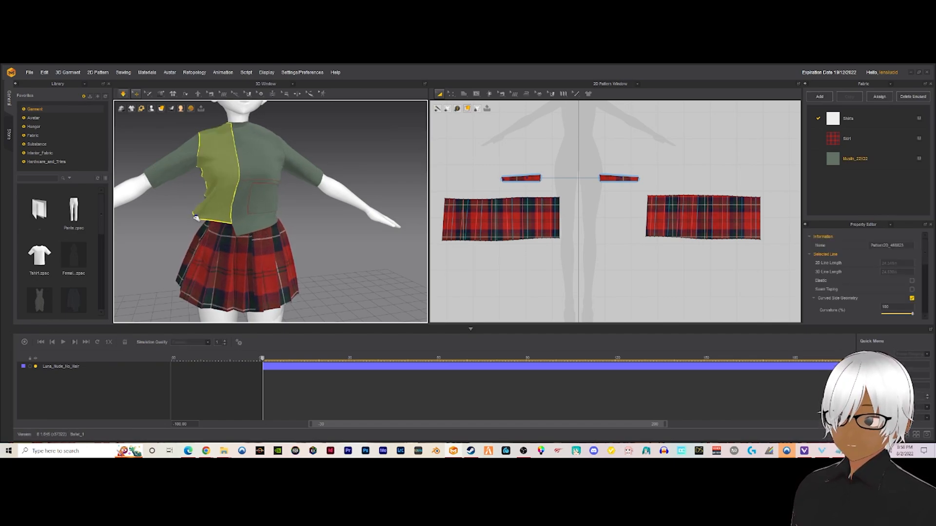
pyautogui.moveTo(303, 219); pyautogui.dragTo(251, 225, button='right')
pyautogui.scroll(-2, 291, 221)
pyautogui.scroll(3, 292, 223)
pyautogui.press('2')
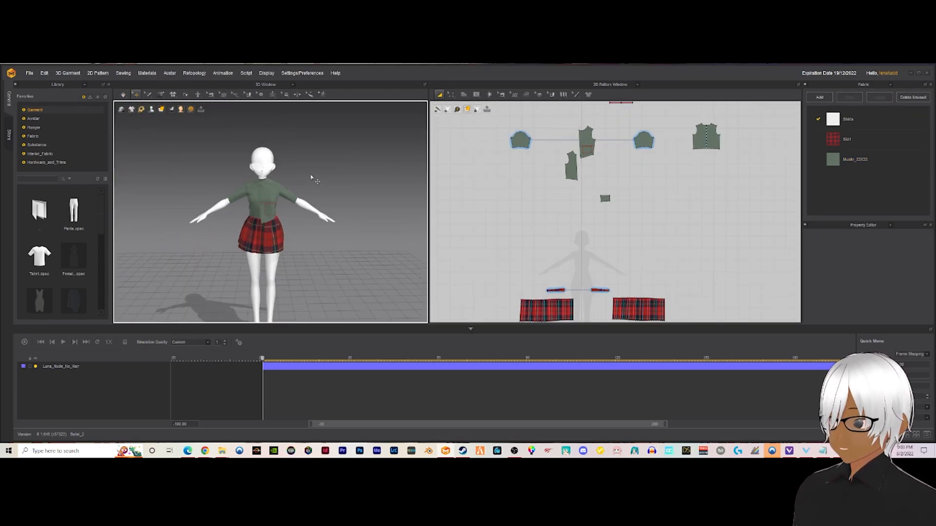
# Set the simulation quality to Animation (Stable) and check the full outfit on the avatar
pyautogui.moveTo(312, 180); pyautogui.dragTo(300, 152, button='right')
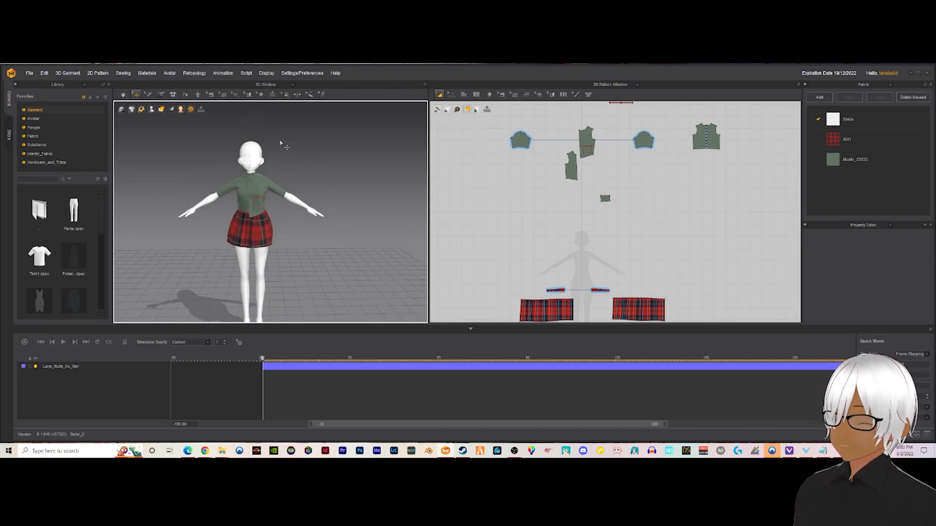
pyautogui.moveTo(267, 218); pyautogui.dragTo(254, 248, button='right')
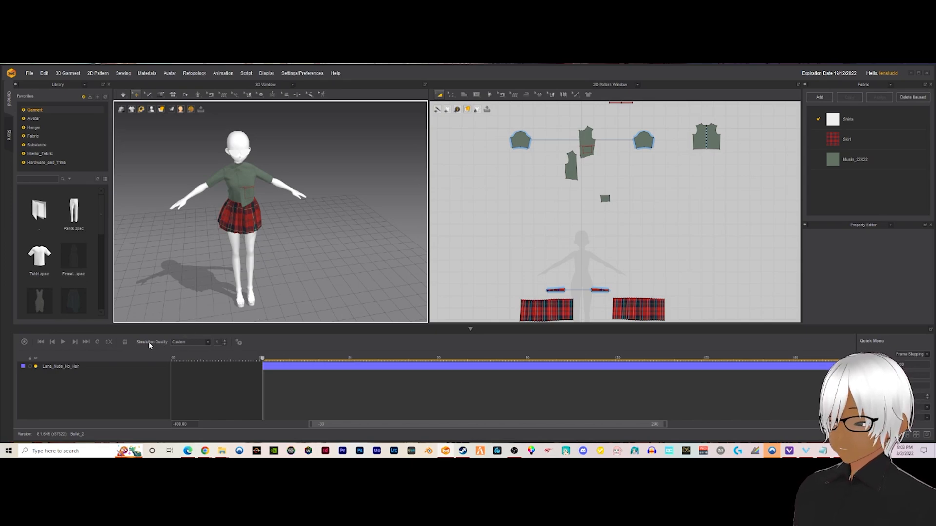
pyautogui.click(197, 343)
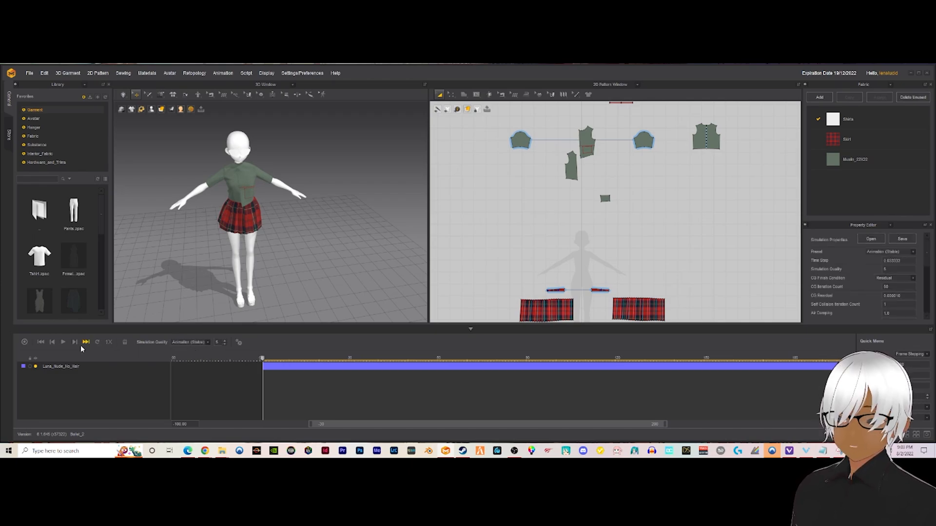
pyautogui.scroll(-2, 260, 267)
pyautogui.moveTo(261, 269); pyautogui.dragTo(264, 253, button='right')
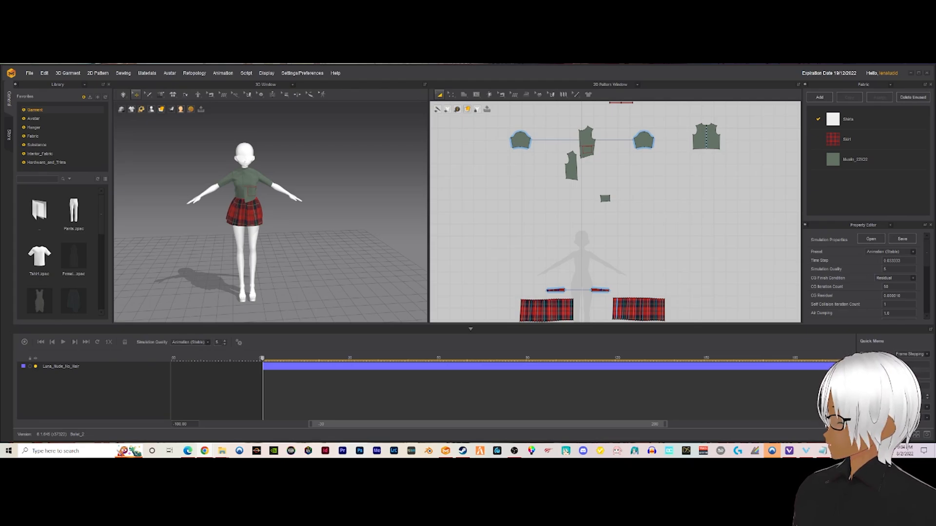
# Record the outfit's cloth simulation along the avatar's animation from its first frame and stop it partway through the motion
pyautogui.click(24, 343)
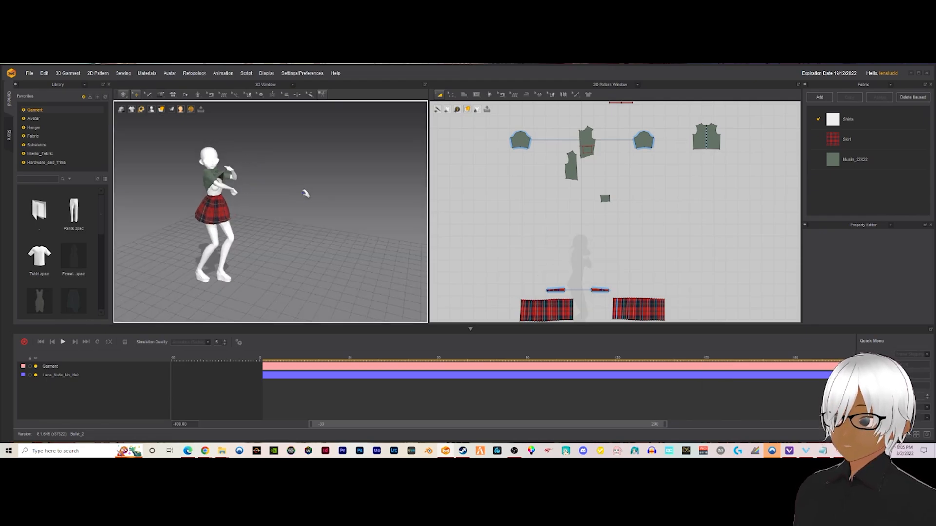
pyautogui.click(25, 343)
# Go to a frame shortly before the end of the recorded garment clip and examine the shirt front up close
pyautogui.scroll(-3, 414, 385)
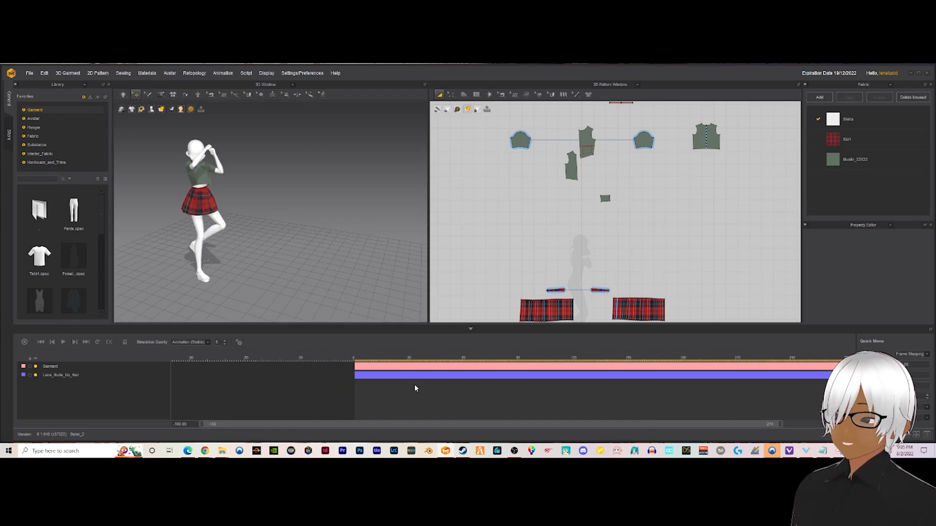
pyautogui.scroll(8, 427, 386)
pyautogui.scroll(-10, 495, 397)
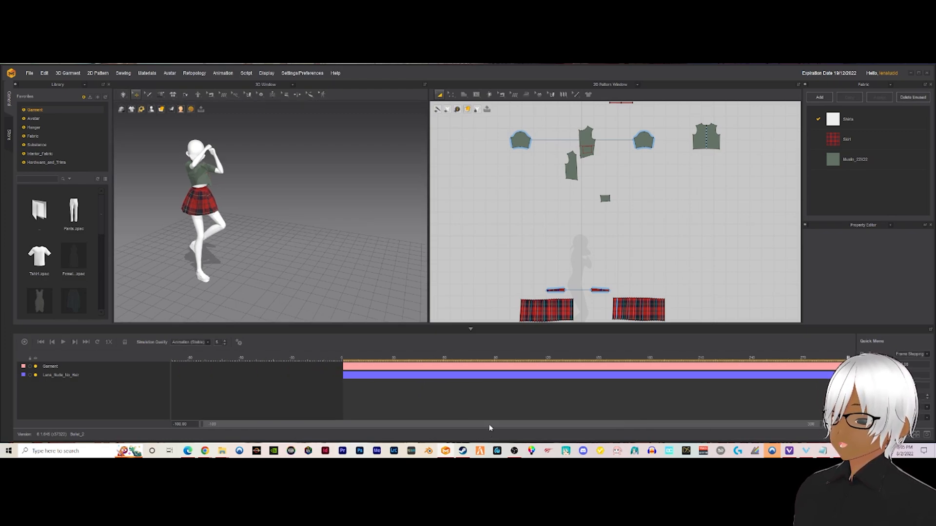
pyautogui.moveTo(490, 426); pyautogui.dragTo(625, 424)
pyautogui.moveTo(610, 358); pyautogui.dragTo(587, 358)
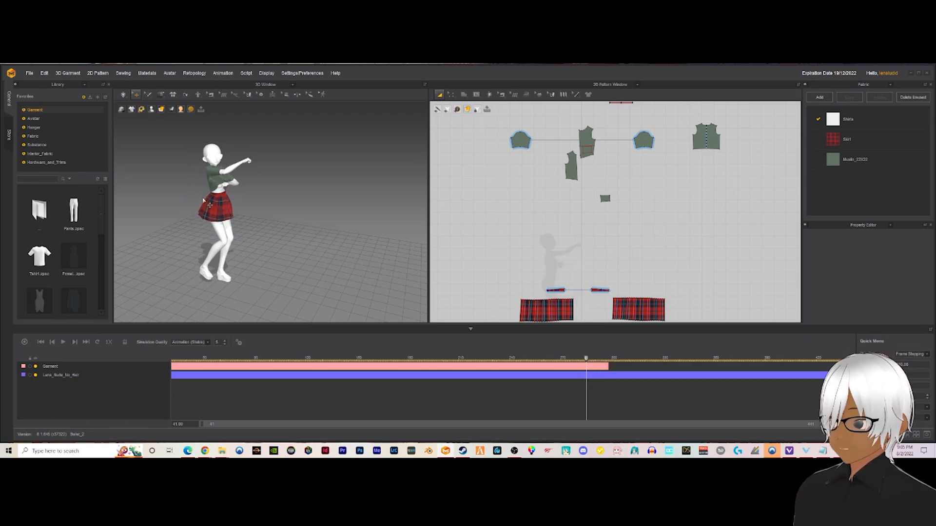
pyautogui.scroll(5, 185, 157)
pyautogui.moveTo(186, 157); pyautogui.dragTo(199, 156, button='right')
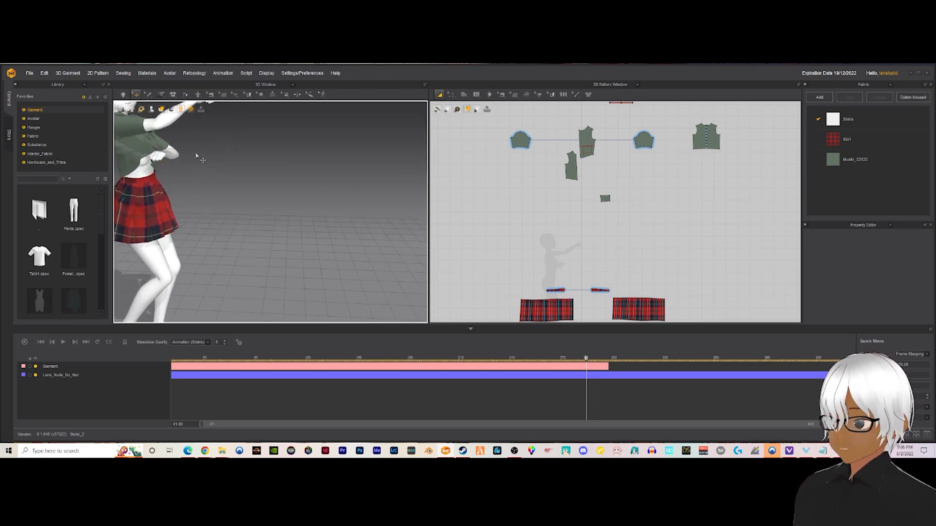
pyautogui.moveTo(199, 156); pyautogui.dragTo(251, 170, button='middle')
pyautogui.moveTo(251, 171); pyautogui.dragTo(228, 184, button='right')
pyautogui.scroll(2, 227, 186)
pyautogui.moveTo(226, 189); pyautogui.dragTo(256, 232, button='middle')
pyautogui.moveTo(261, 235); pyautogui.dragTo(245, 188, button='right')
pyautogui.scroll(2, 263, 253)
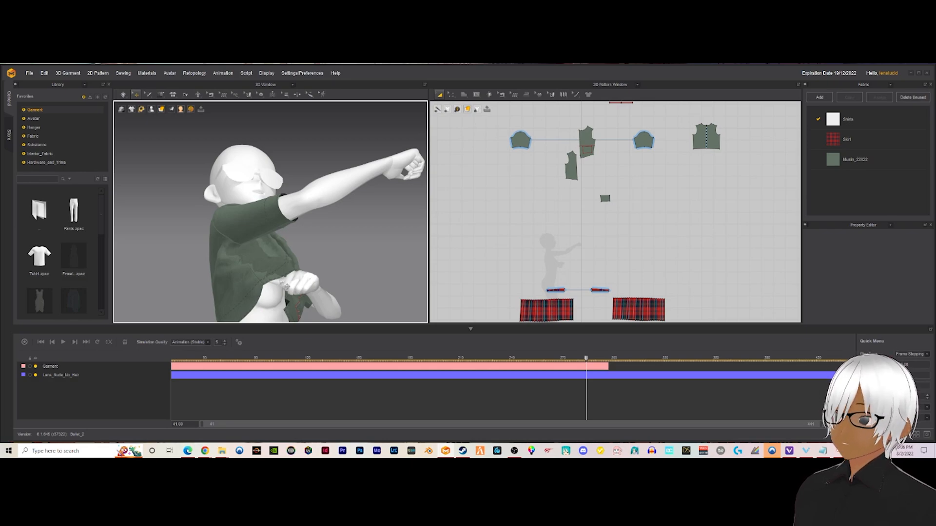
# Step through the neighbouring frames to locate the one where the avatar's hand catches the shirt
pyautogui.moveTo(587, 360); pyautogui.dragTo(590, 359)
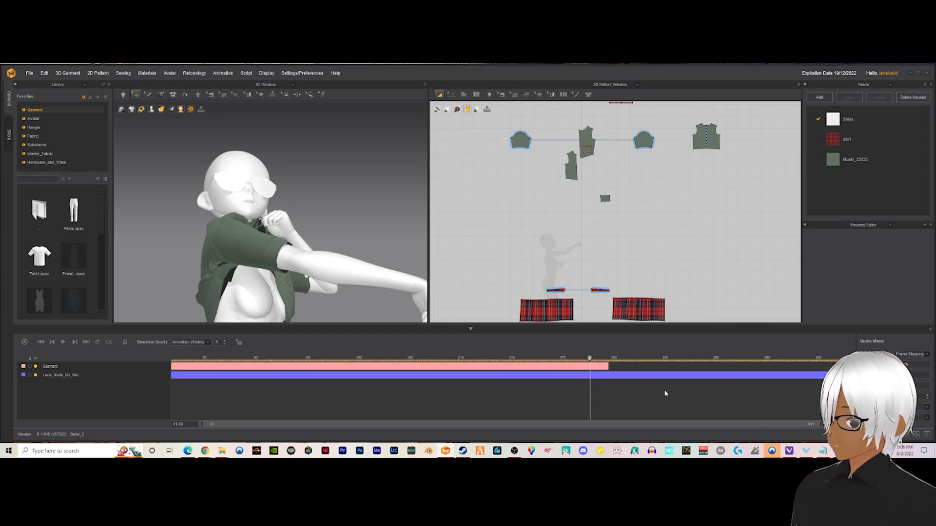
pyautogui.press('Left')
pyautogui.press('Left')
pyautogui.press('Right')
pyautogui.moveTo(310, 301); pyautogui.dragTo(316, 302, button='right')
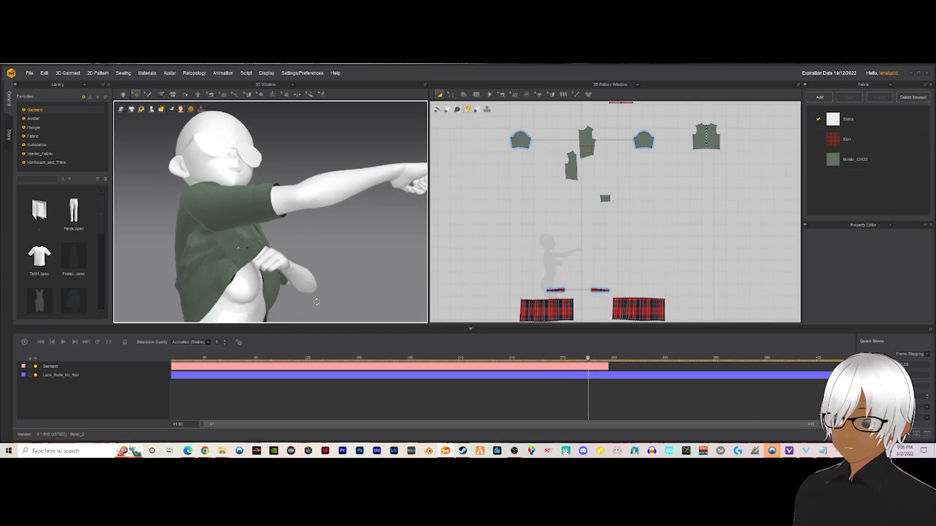
pyautogui.moveTo(589, 362); pyautogui.dragTo(588, 362)
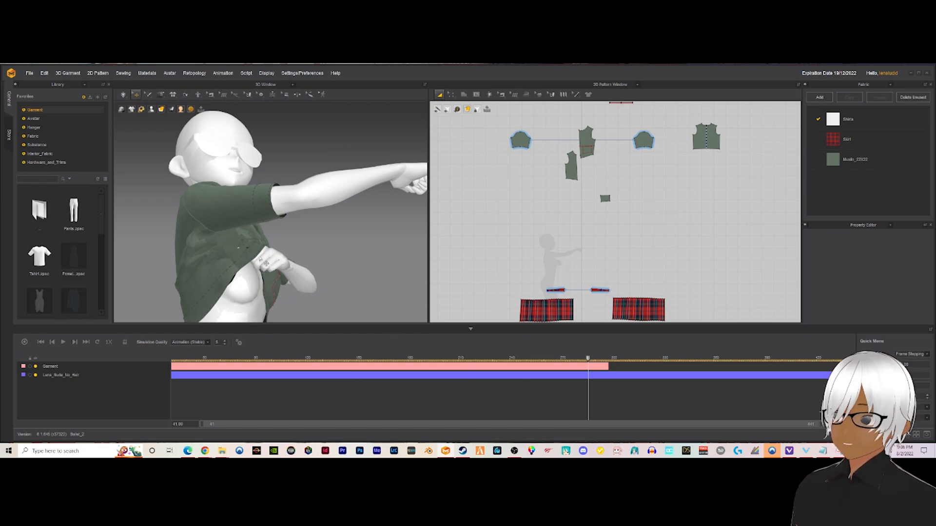
# Try to free the shirt's front panel from the avatar's hand by simulating at this frame and pulling the panel out
pyautogui.press('space')
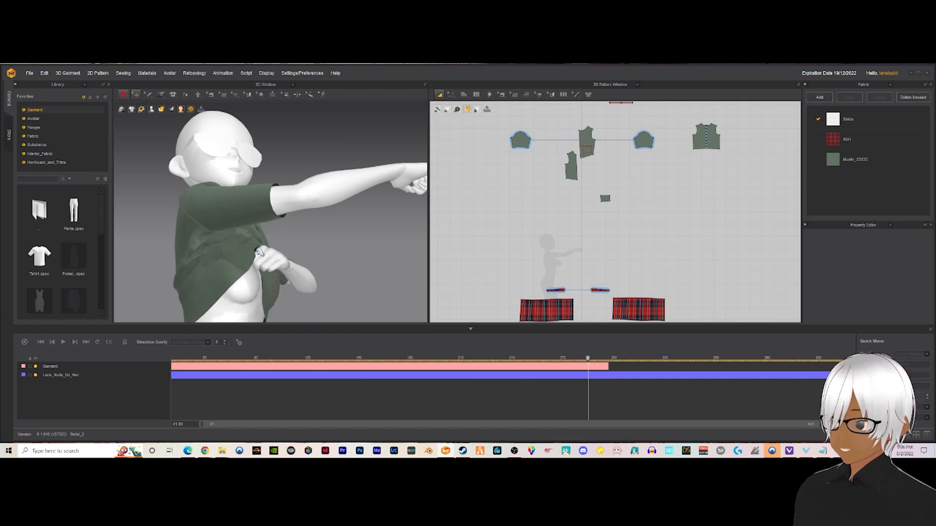
pyautogui.click(248, 253)
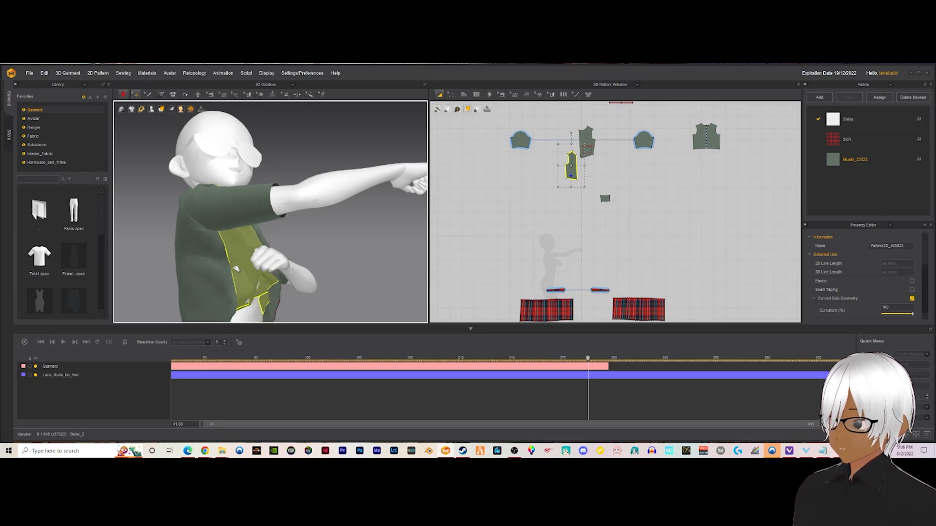
pyautogui.press('space')
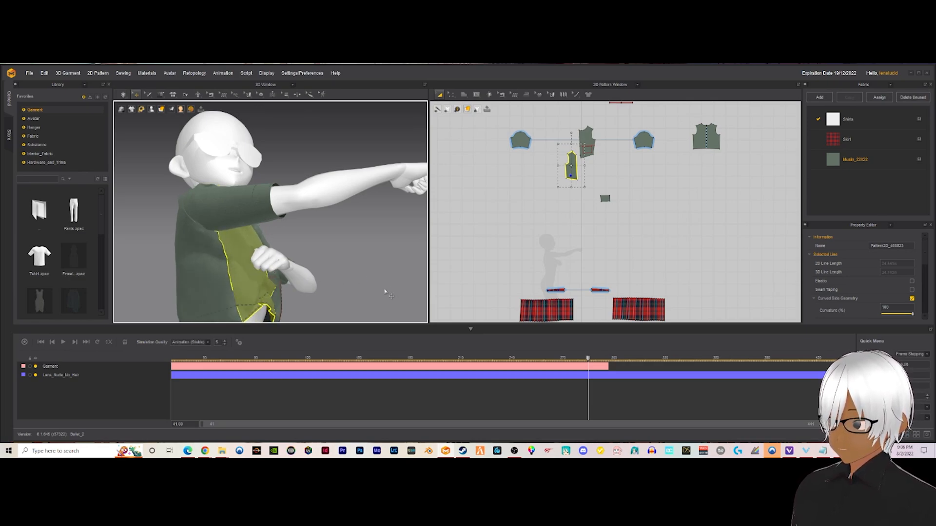
pyautogui.scroll(-3, 350, 291)
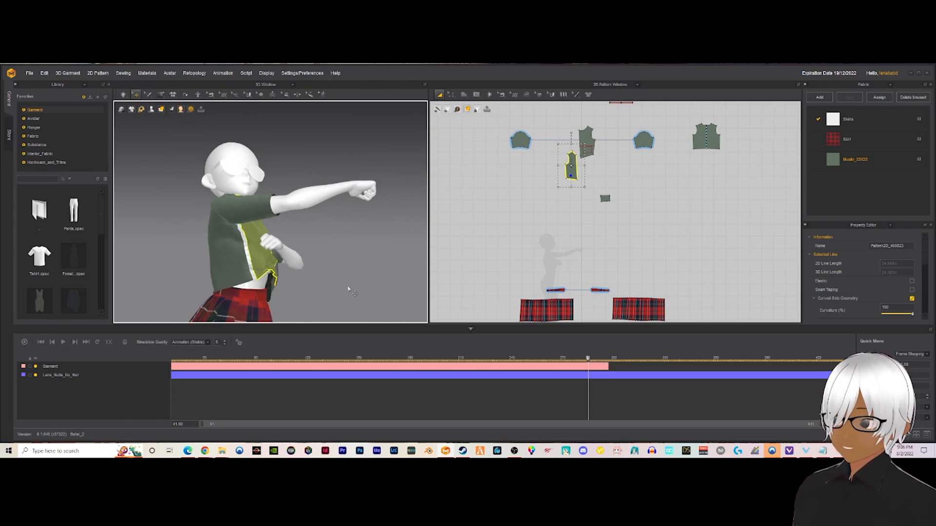
pyautogui.click(358, 280)
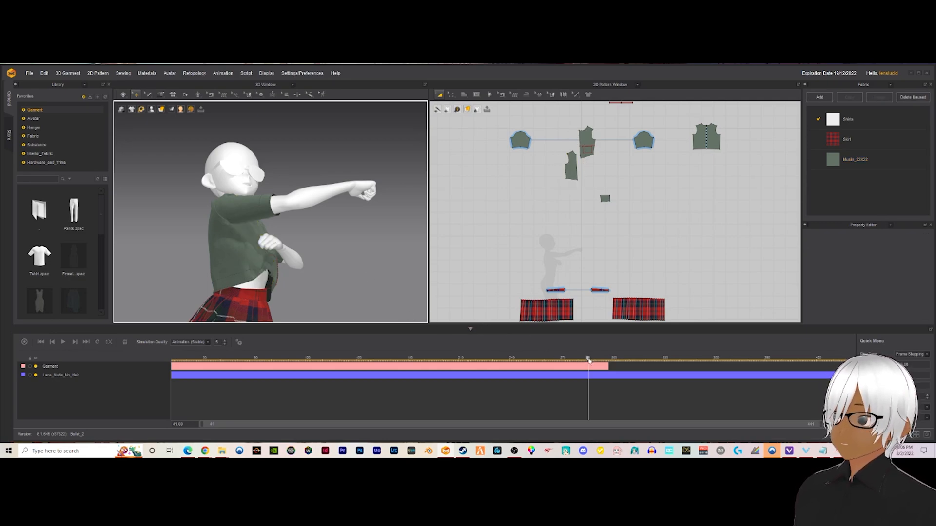
# Compare the shirt's drape at the caught frame and just after it, viewing the avatar from the front and side
pyautogui.moveTo(588, 360); pyautogui.dragTo(590, 360)
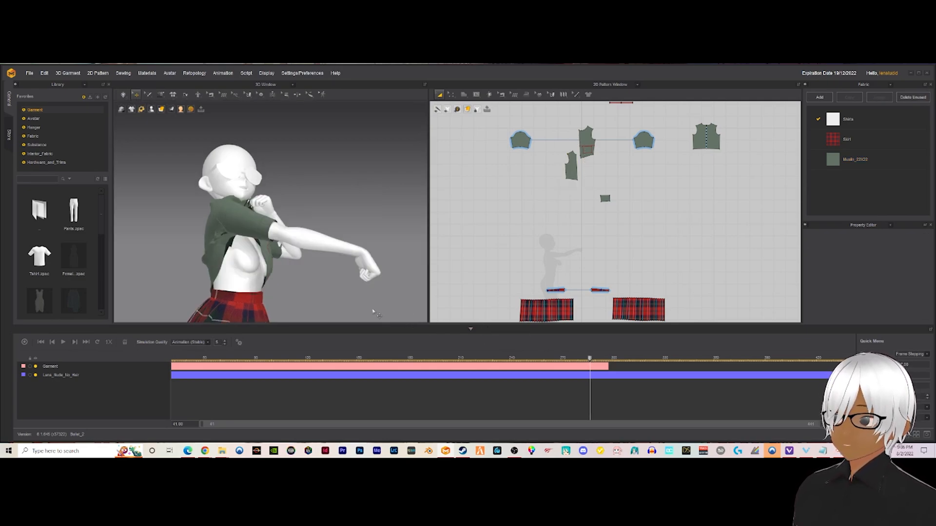
pyautogui.moveTo(318, 294); pyautogui.dragTo(299, 287, button='right')
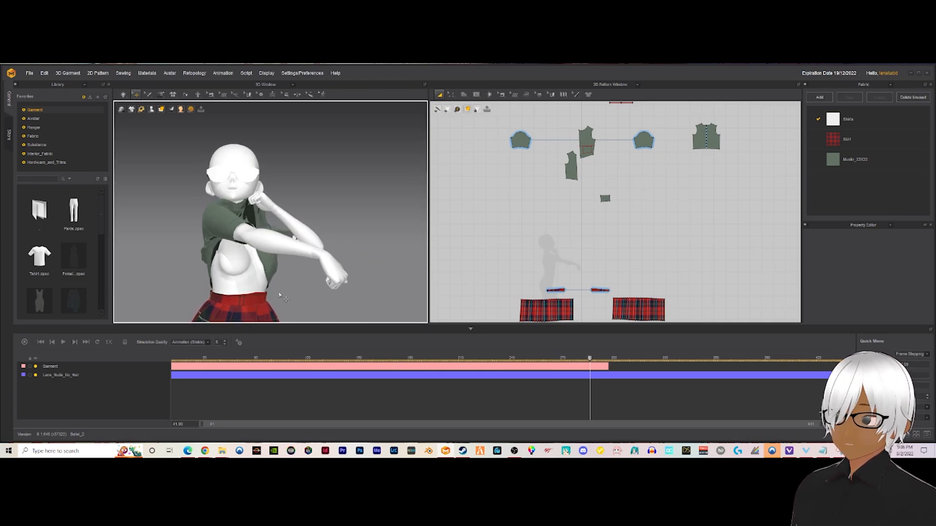
pyautogui.moveTo(604, 359); pyautogui.dragTo(590, 360)
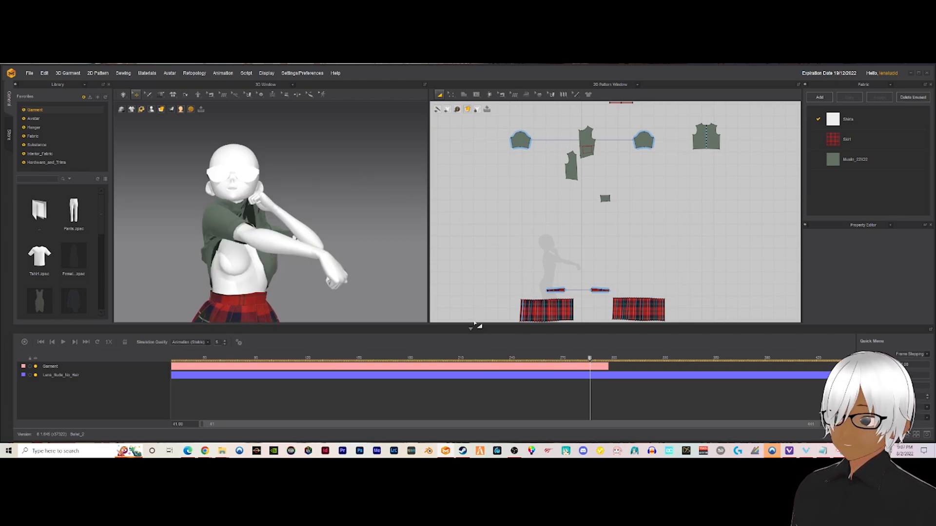
pyautogui.moveTo(331, 290); pyautogui.dragTo(342, 278, button='right')
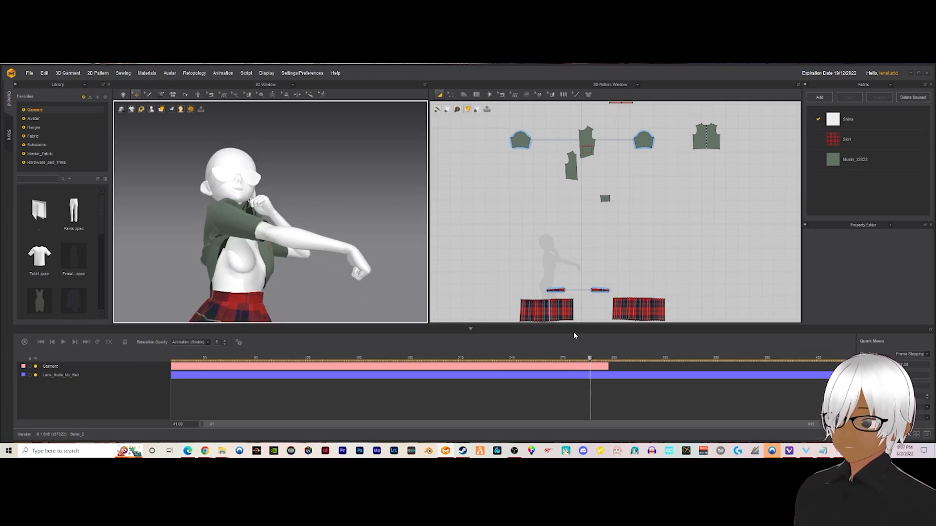
pyautogui.moveTo(590, 359); pyautogui.dragTo(588, 360)
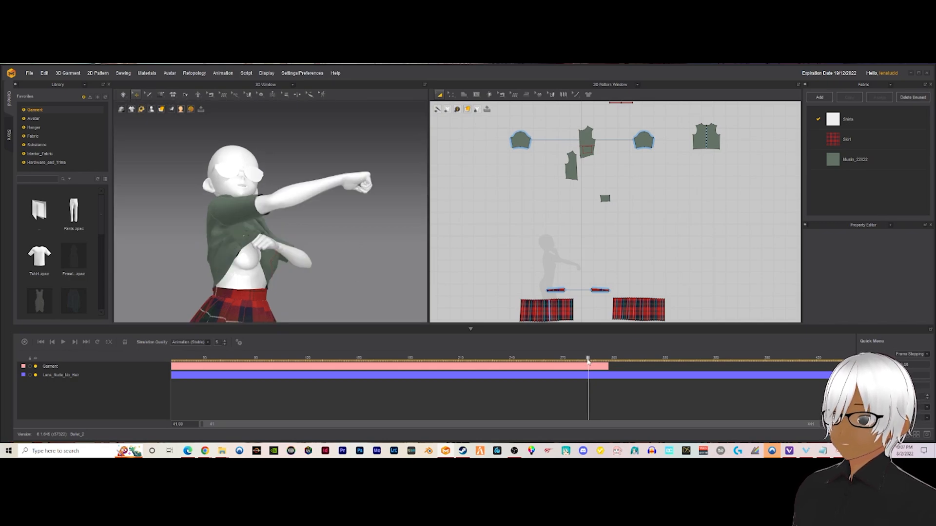
# Go to the frame just after the hand catches the shirt and pull the shirt's front back down over the chest
pyautogui.scroll(4, 278, 268)
pyautogui.moveTo(278, 268); pyautogui.dragTo(268, 240, button='right')
pyautogui.click(590, 359)
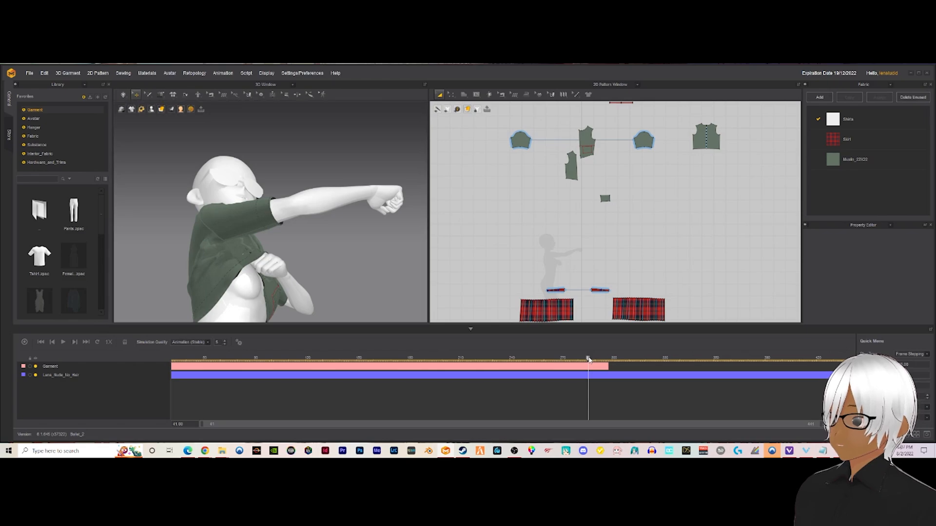
pyautogui.moveTo(344, 243); pyautogui.dragTo(288, 278, button='right')
pyautogui.scroll(3, 263, 288)
pyautogui.moveTo(213, 186); pyautogui.dragTo(255, 262)
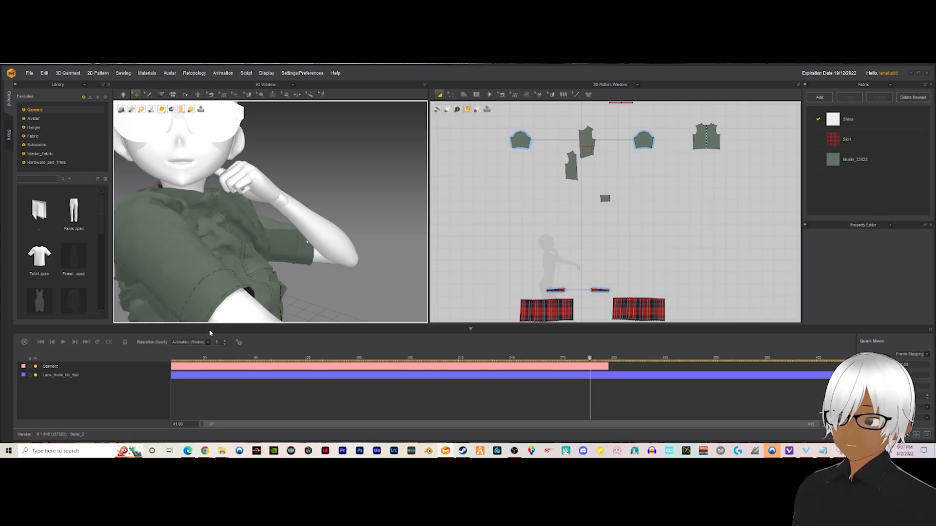
pyautogui.scroll(2, 292, 263)
pyautogui.scroll(-8, 295, 264)
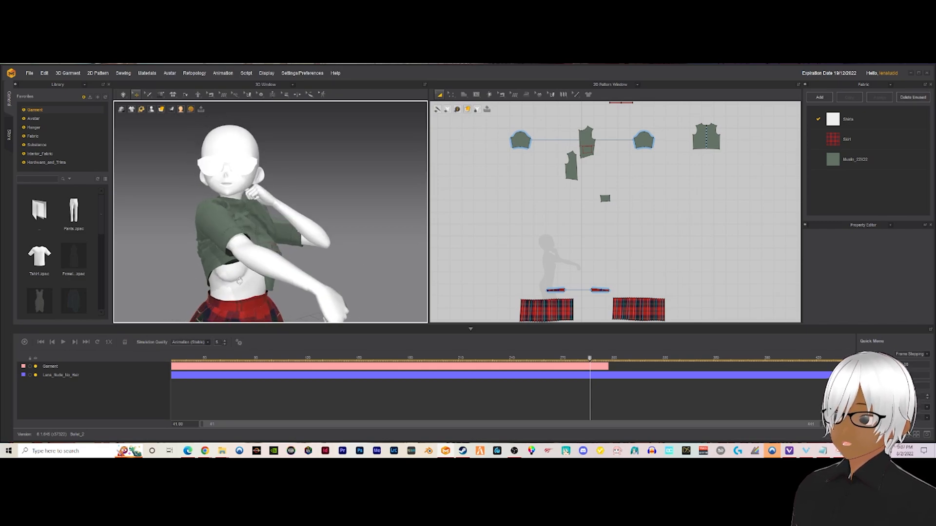
# Record a second garment simulation clip starting from the corrected frame and stop it partway through the motion
pyautogui.click(24, 343)
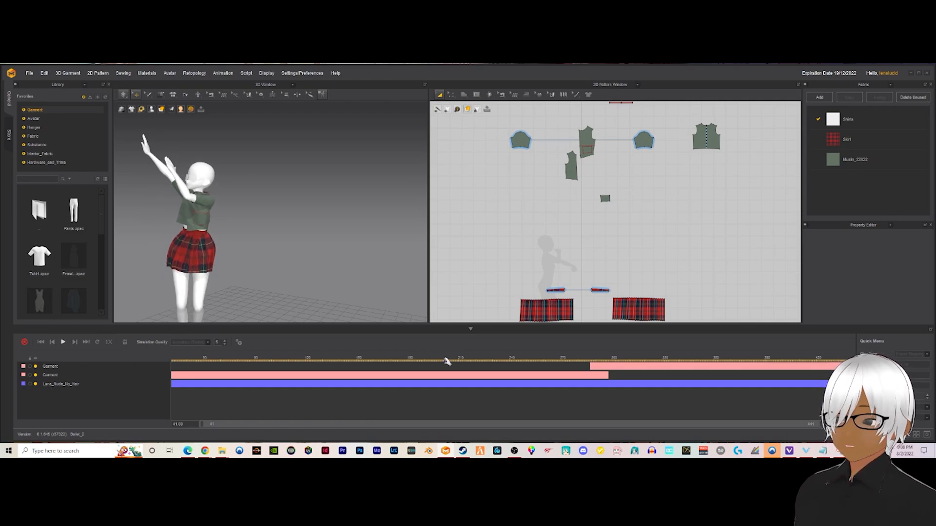
pyautogui.click(62, 341)
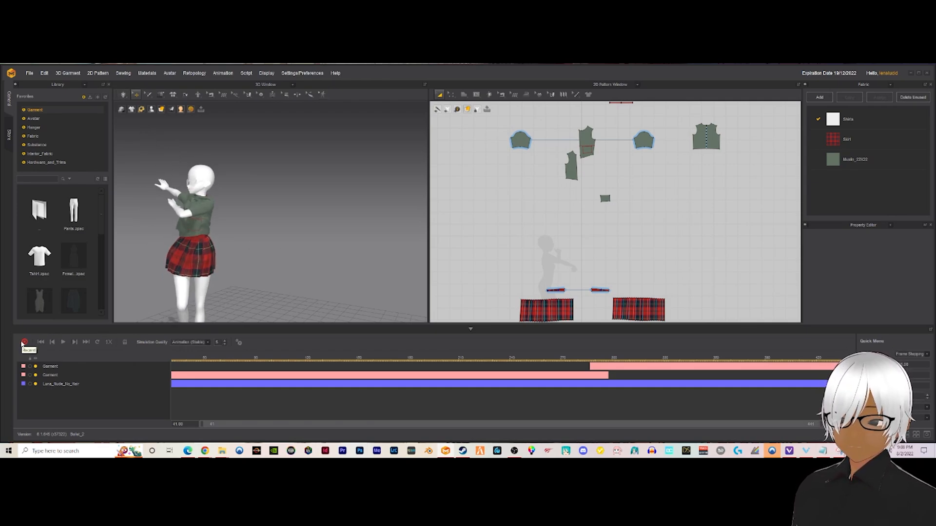
# Go back to a frame slightly before the second clip's end and record the simulation from there through the animation's end
pyautogui.moveTo(275, 425); pyautogui.dragTo(467, 427)
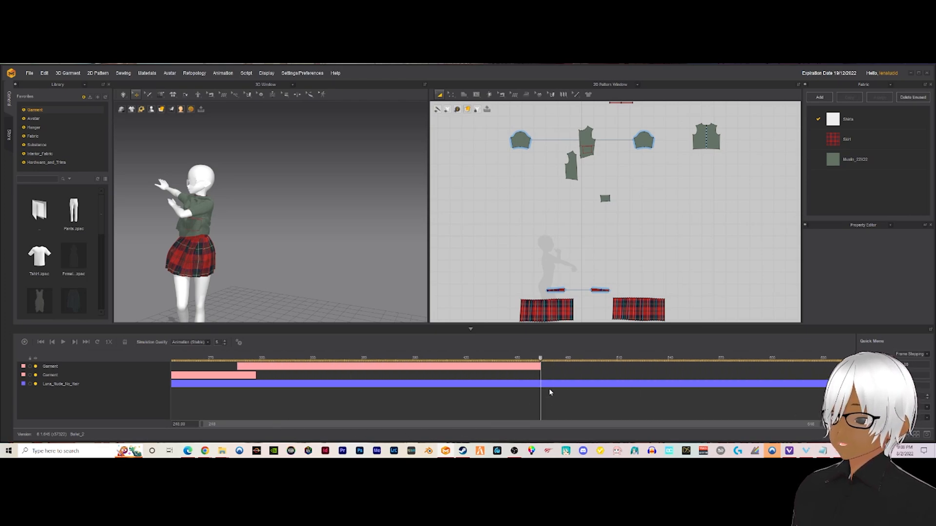
pyautogui.moveTo(542, 360); pyautogui.dragTo(512, 360)
pyautogui.scroll(5, 366, 263)
pyautogui.click(25, 342)
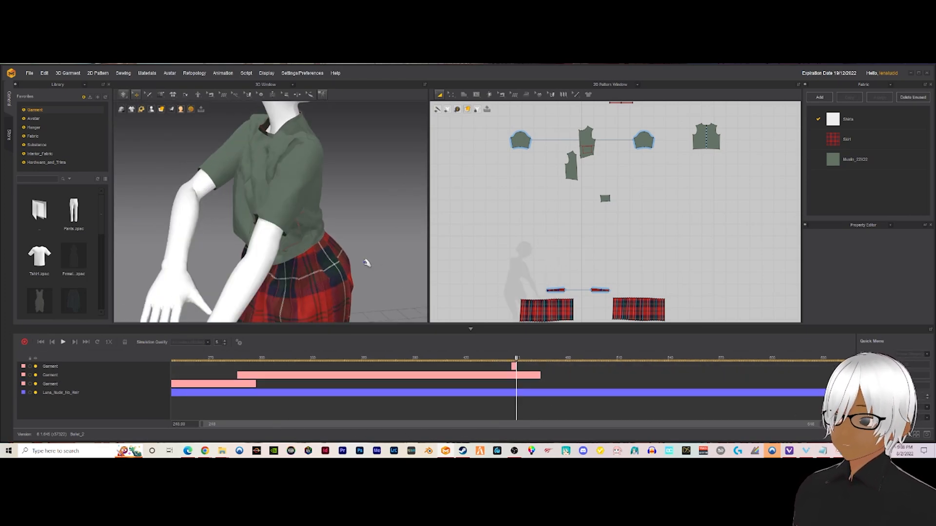
pyautogui.scroll(-5, 357, 205)
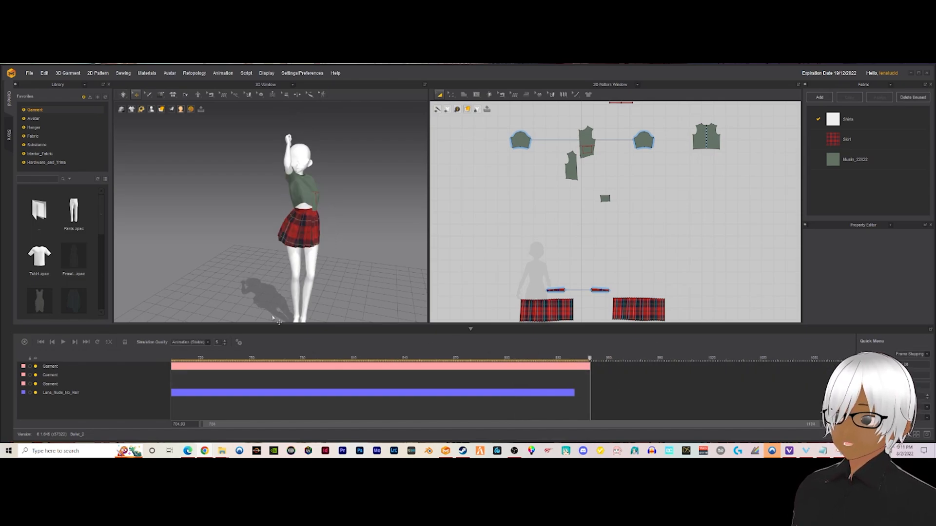
# Save the project under the new name Ballet_2_2 in the Marvelous folder, based on the existing Ballet_2 name
pyautogui.click(29, 73)
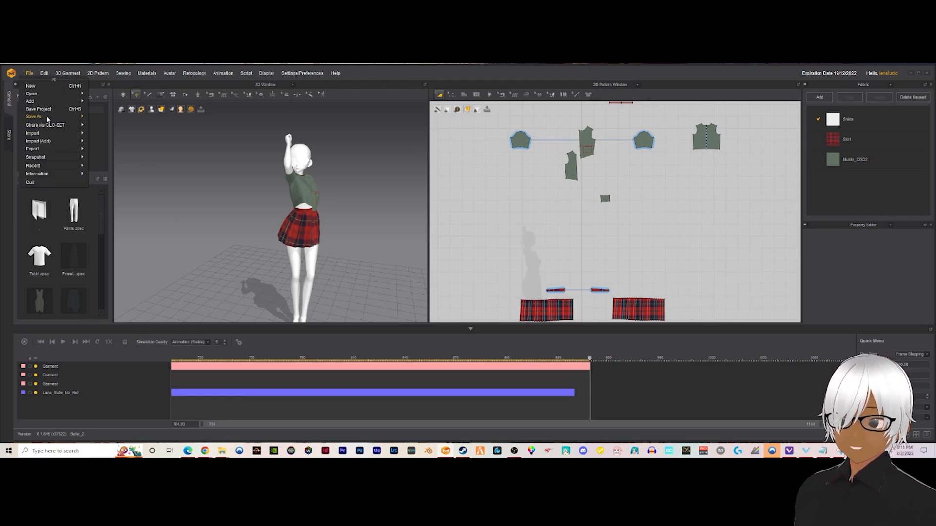
pyautogui.moveTo(47, 118)
pyautogui.click(122, 117)
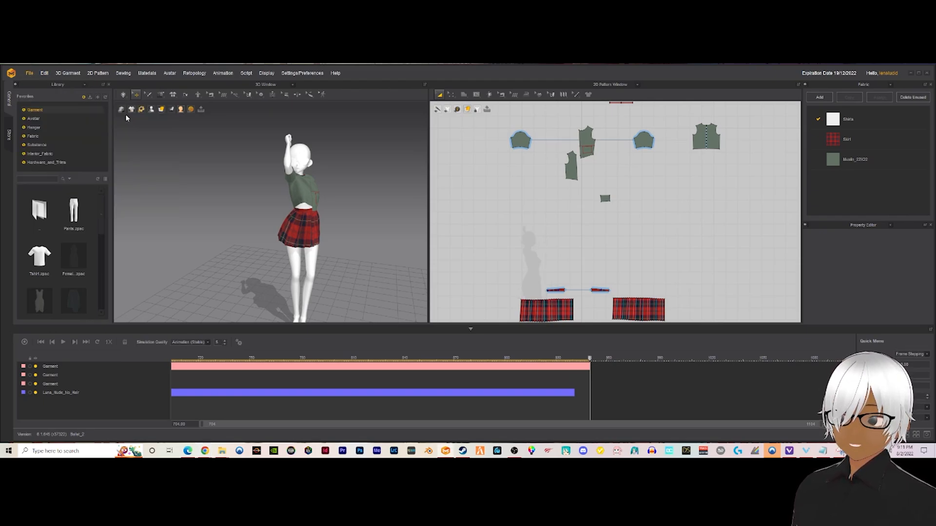
pyautogui.click(289, 144)
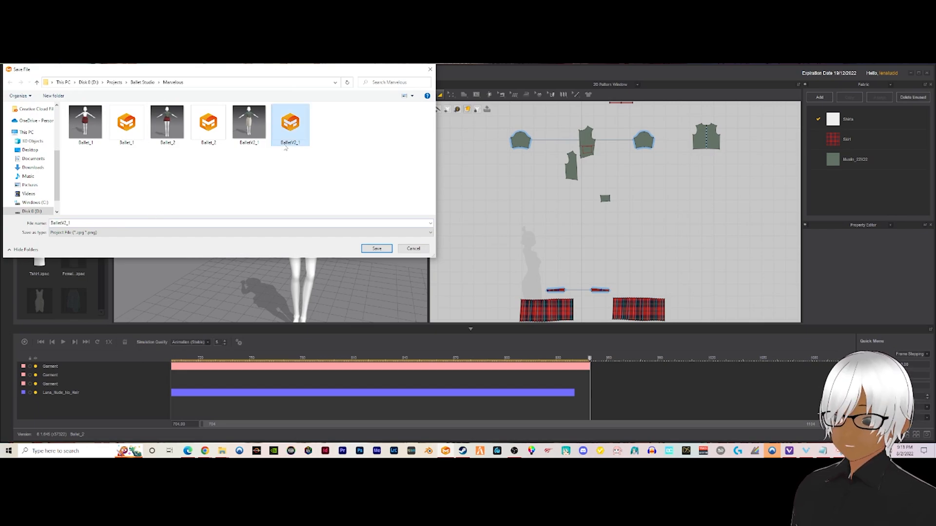
pyautogui.click(208, 124)
pyautogui.click(90, 223)
pyautogui.click(90, 223)
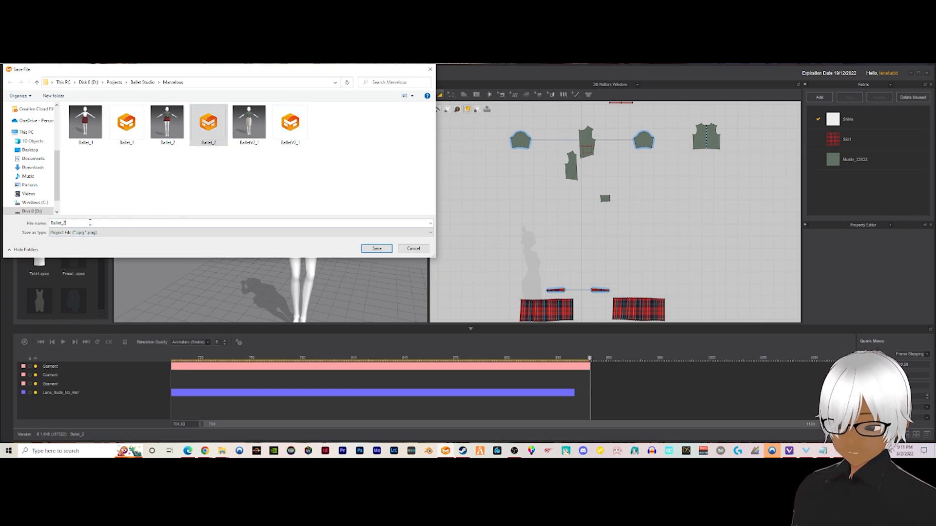
pyautogui.write('_2')
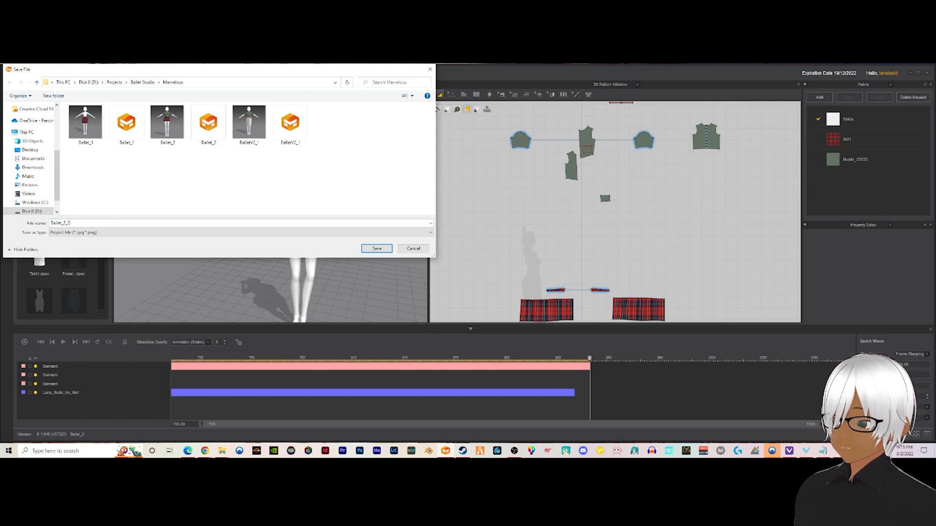
pyautogui.press('Return')
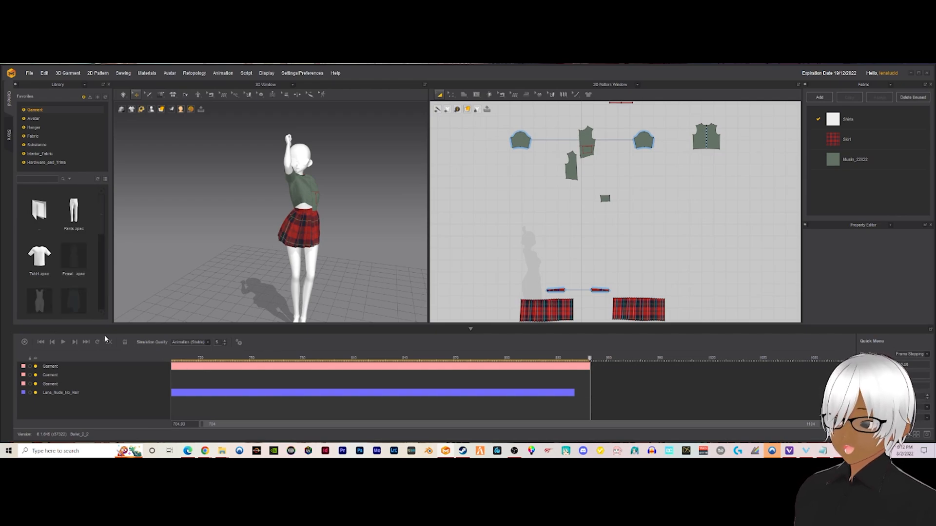
# Play the recorded outfit animation from its first frame to review the full result
pyautogui.click(41, 343)
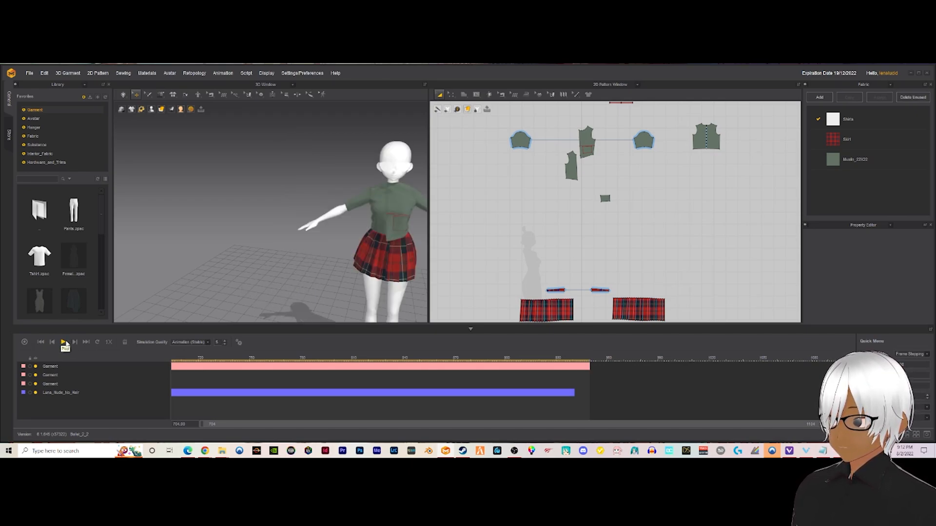
pyautogui.click(64, 343)
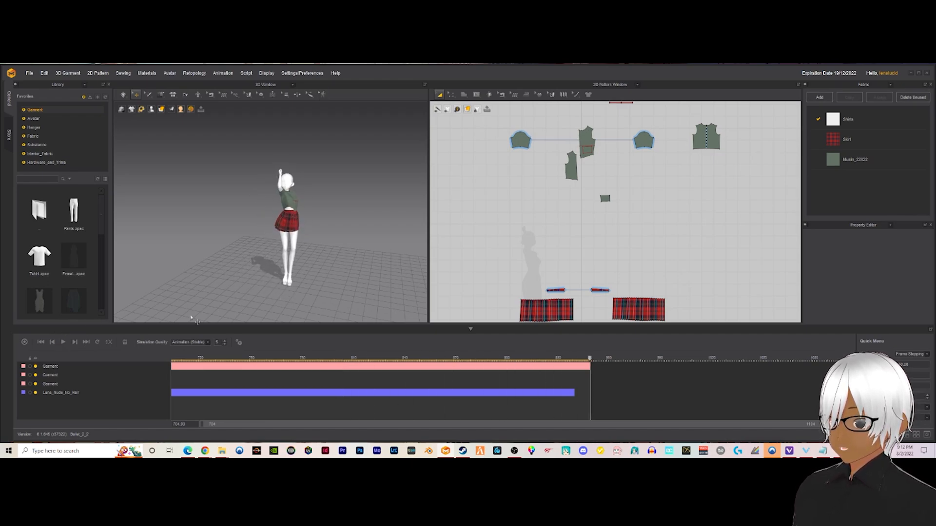
# Hide all of the green shirt's pattern pieces in the 3D view, leaving only the skirt on the avatar
pyautogui.scroll(1, 347, 270)
pyautogui.moveTo(348, 269); pyautogui.dragTo(332, 261, button='middle')
pyautogui.scroll(3, 519, 272)
pyautogui.moveTo(520, 263); pyautogui.dragTo(491, 213, button='middle')
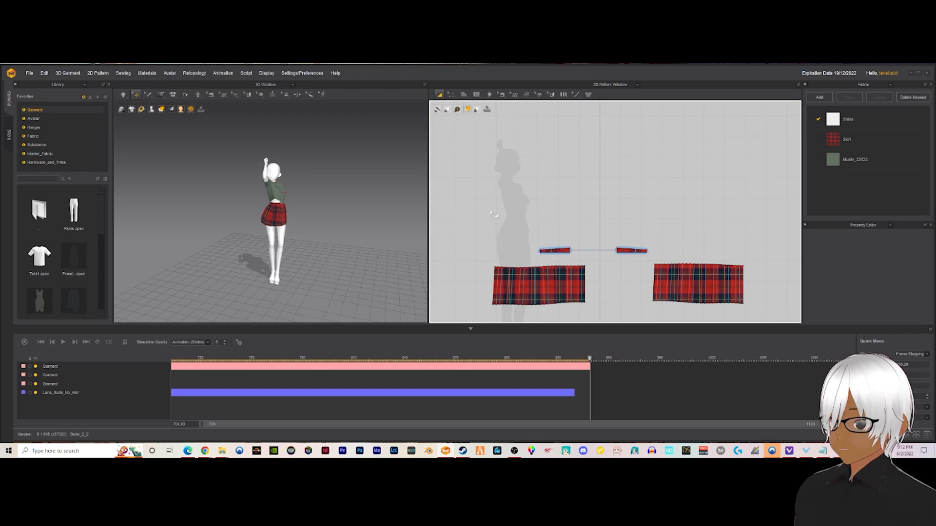
pyautogui.scroll(2, 312, 180)
pyautogui.scroll(-4, 584, 226)
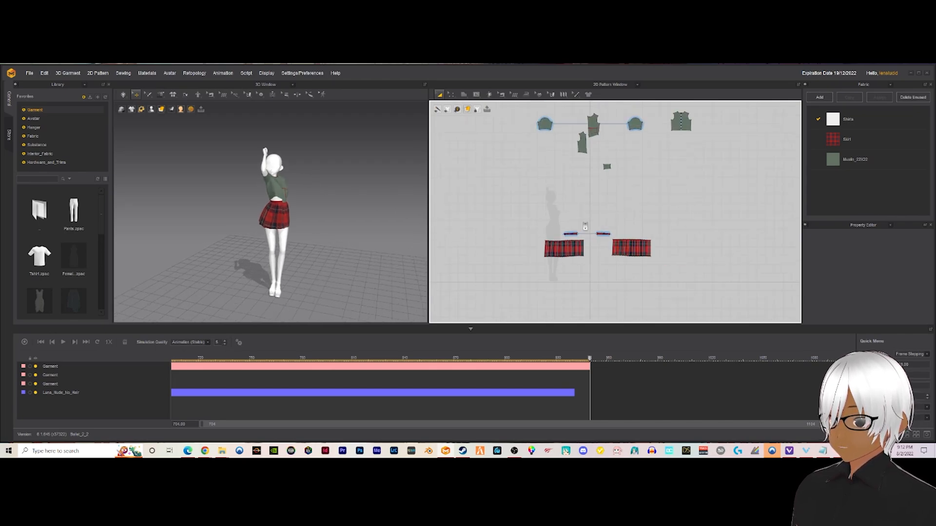
pyautogui.moveTo(585, 226); pyautogui.dragTo(545, 254, button='middle')
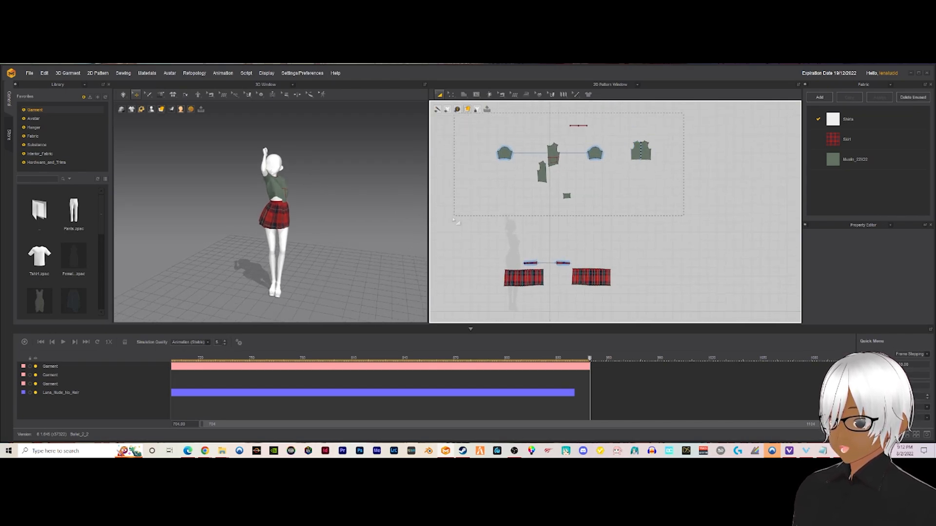
pyautogui.moveTo(459, 215); pyautogui.dragTo(459, 213)
pyautogui.rightClick(553, 161)
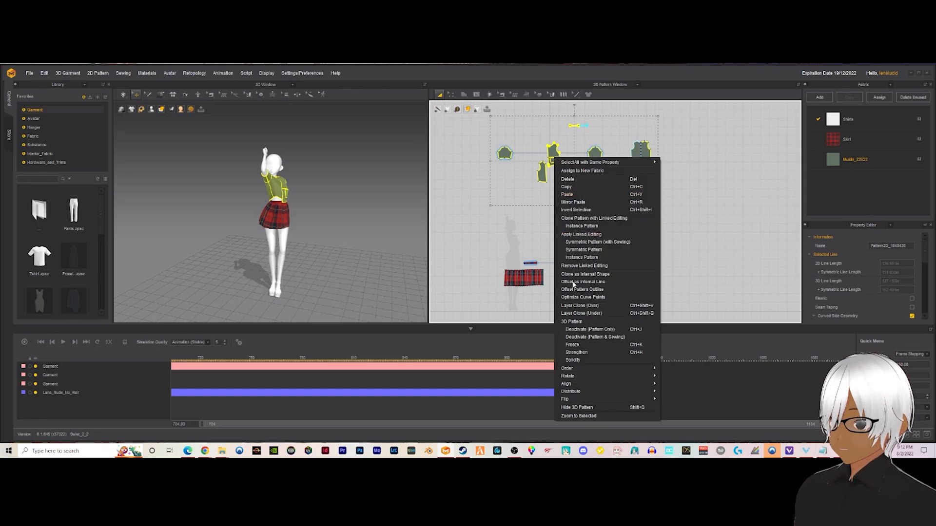
pyautogui.click(567, 410)
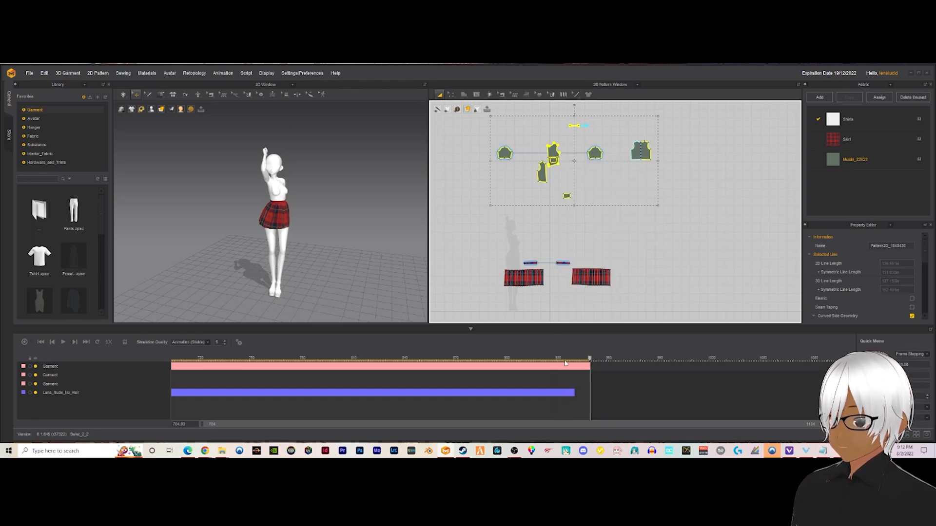
# Export the skirt's pattern pieces as an Alembic (OGAWA) file named Skirt in the From Marv folder, keeping the default export options
pyautogui.moveTo(660, 296); pyautogui.dragTo(485, 230)
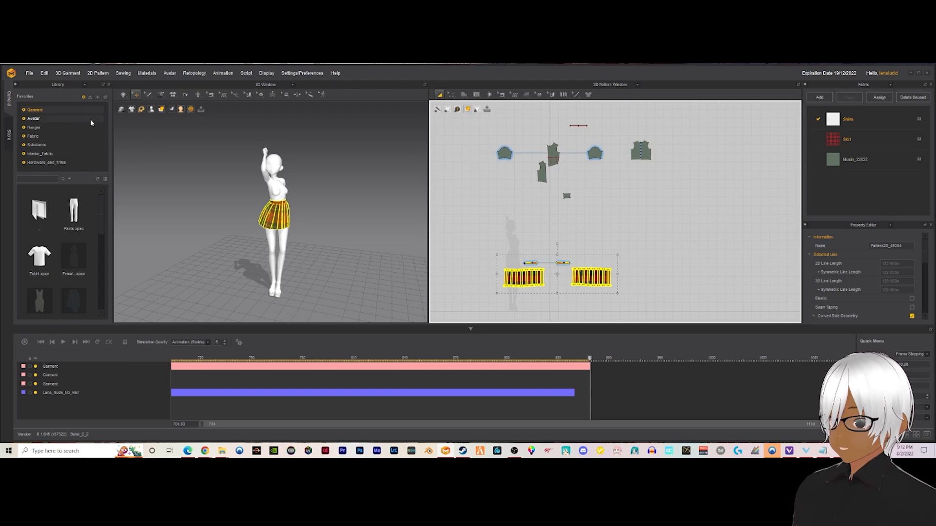
pyautogui.click(30, 73)
pyautogui.moveTo(62, 150)
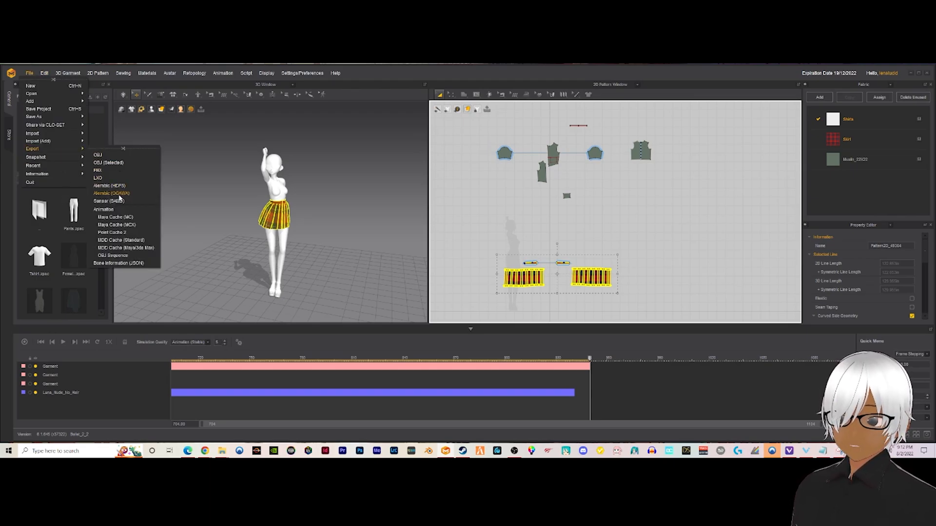
pyautogui.click(112, 194)
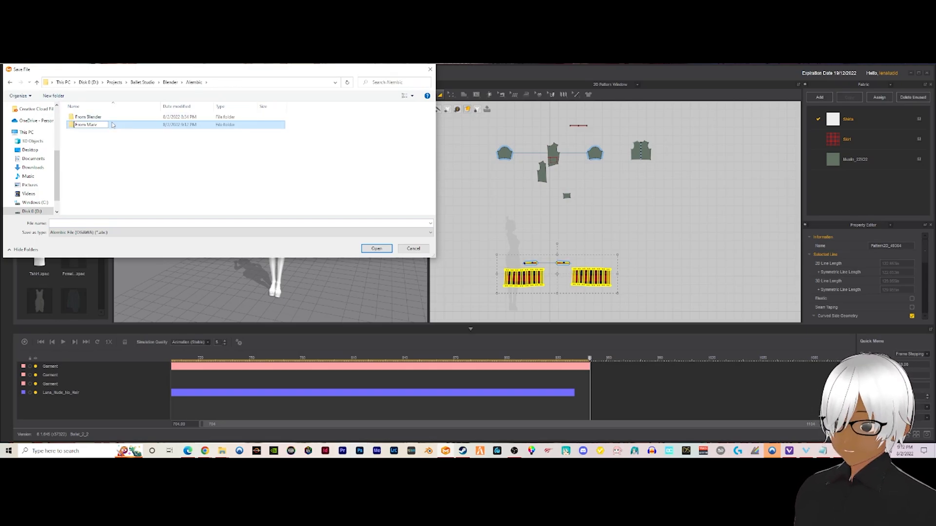
pyautogui.doubleClick(112, 125)
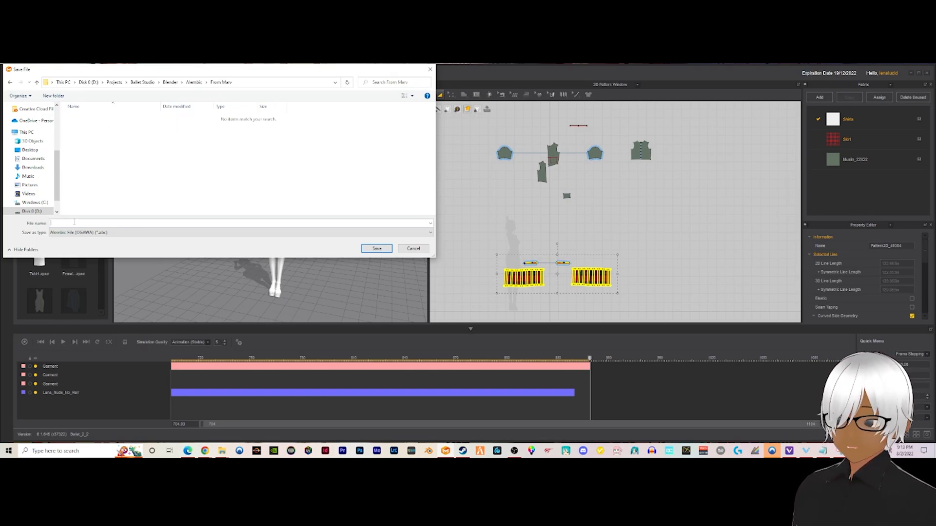
pyautogui.write('Skirt')
pyautogui.press('Return')
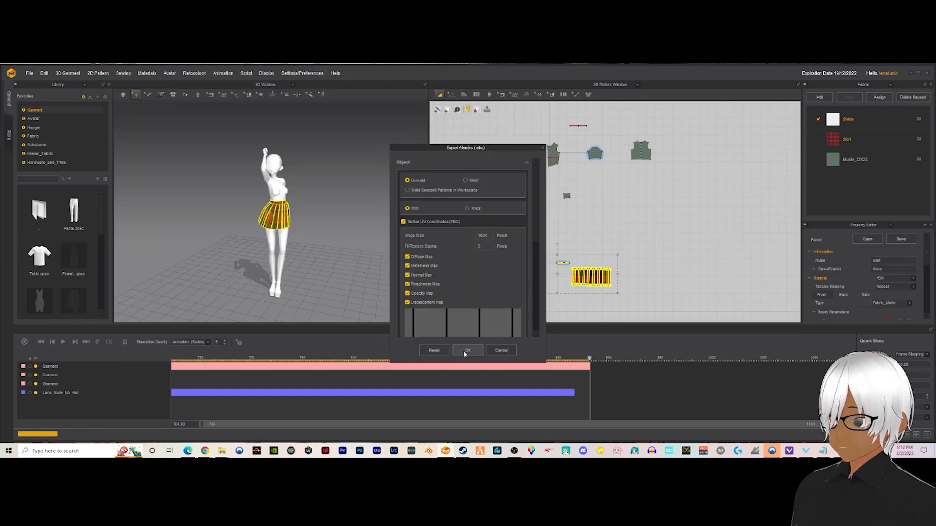
pyautogui.click(467, 351)
pyautogui.click(634, 254)
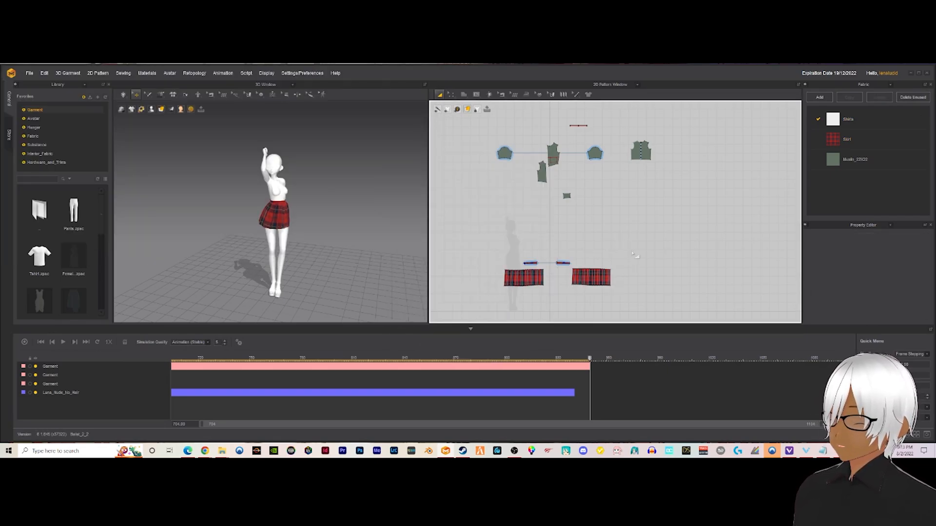
# Hide the skirt's pattern pieces in 3D and show the green shirt's pieces on the avatar again
pyautogui.moveTo(465, 283); pyautogui.dragTo(463, 289)
pyautogui.rightClick(520, 278)
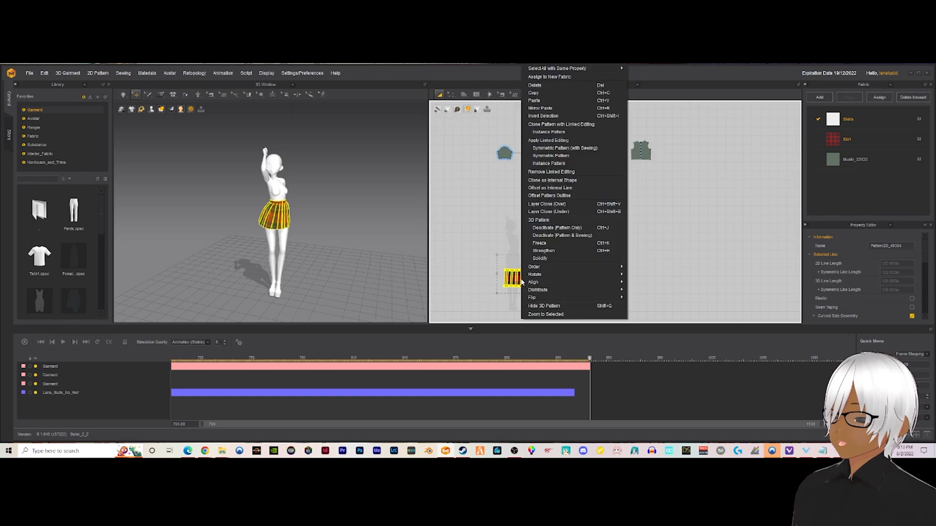
pyautogui.click(537, 306)
pyautogui.moveTo(600, 195); pyautogui.dragTo(579, 242, button='middle')
pyautogui.moveTo(664, 145); pyautogui.dragTo(600, 185)
pyautogui.moveTo(436, 281); pyautogui.dragTo(435, 282)
pyautogui.rightClick(539, 211)
pyautogui.click(558, 314)
pyautogui.click(342, 188)
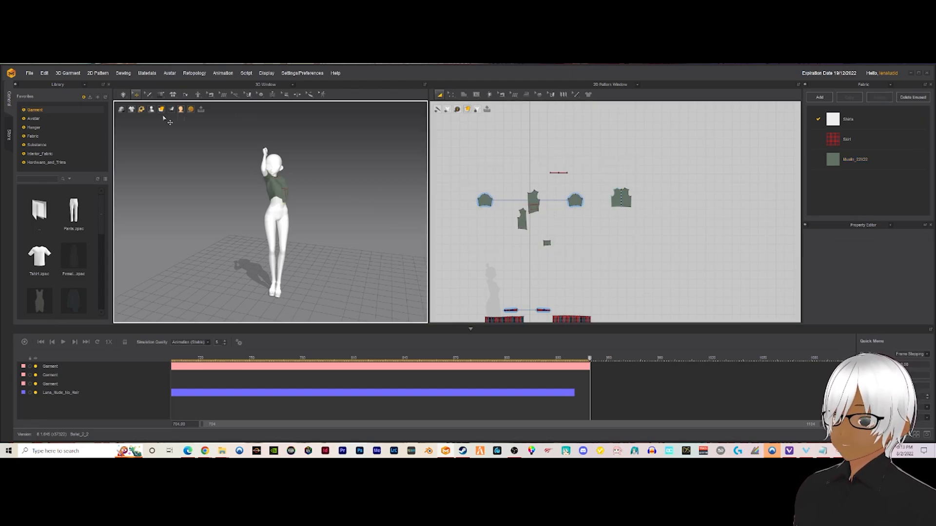
# Export the green shirt's pattern pieces as an Alembic (OGAWA) file named Top in the From Marv folder with the default options
pyautogui.moveTo(664, 147); pyautogui.dragTo(430, 259)
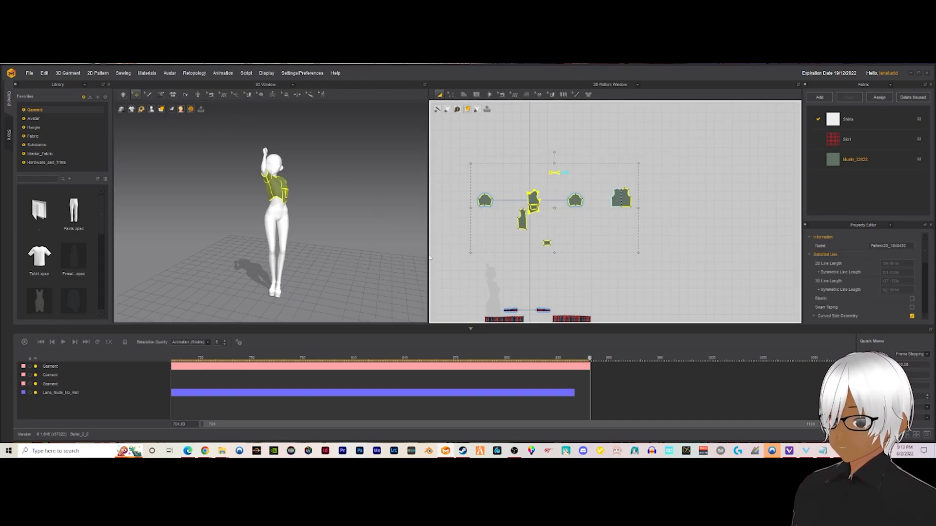
pyautogui.click(30, 73)
pyautogui.moveTo(35, 148)
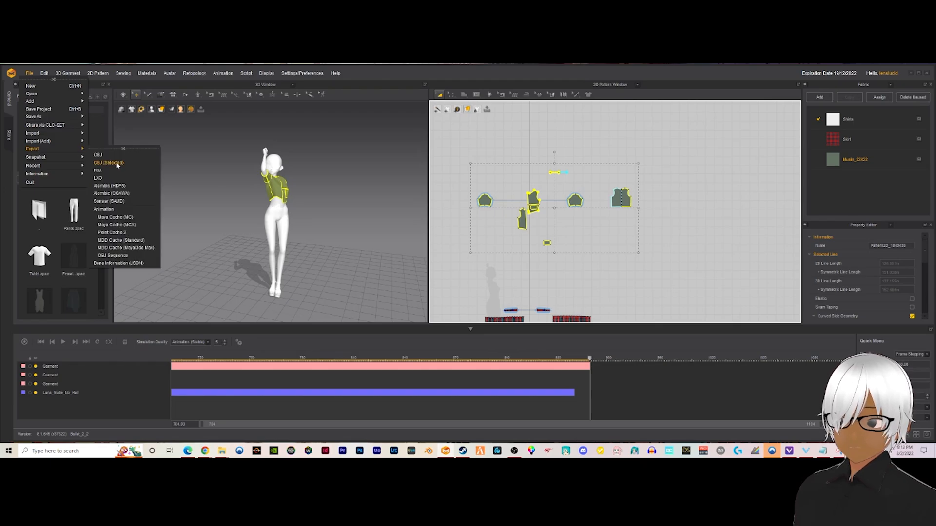
pyautogui.click(114, 193)
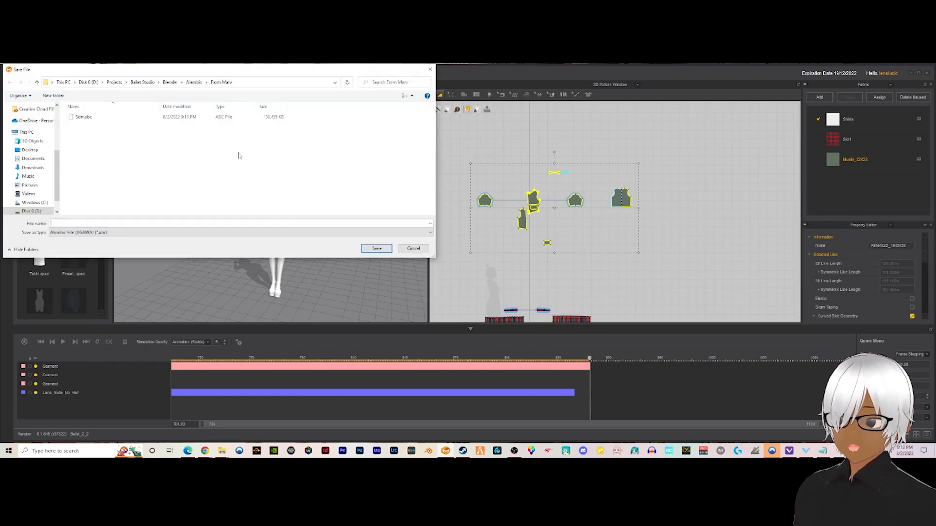
pyautogui.click(132, 118)
pyautogui.click(84, 224)
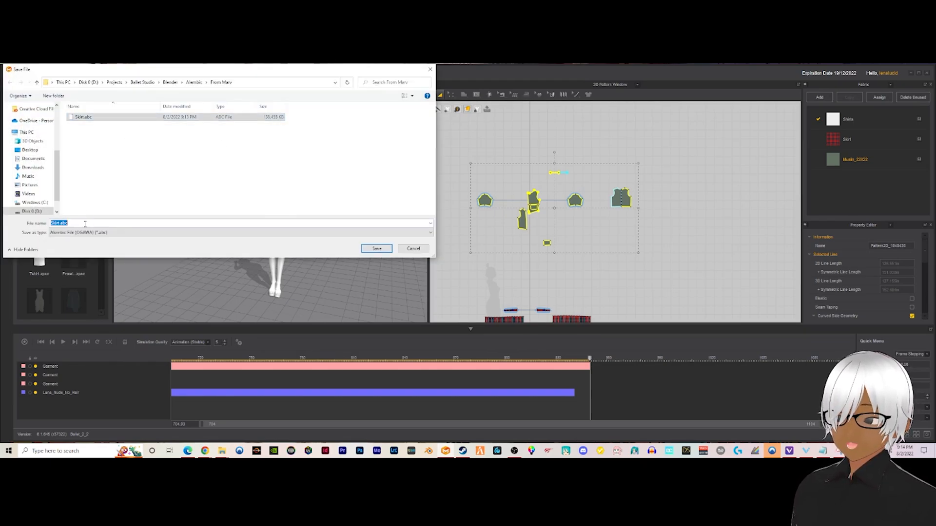
pyautogui.write('Top')
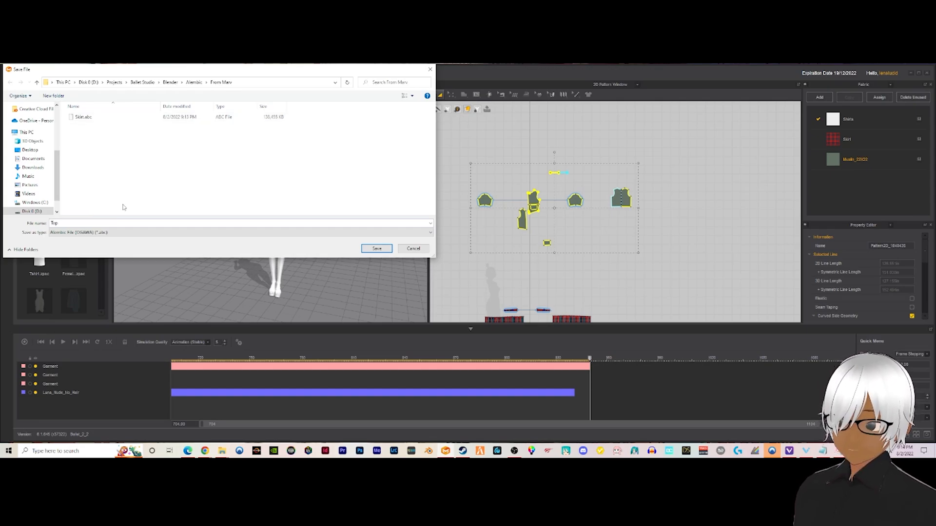
pyautogui.click(383, 253)
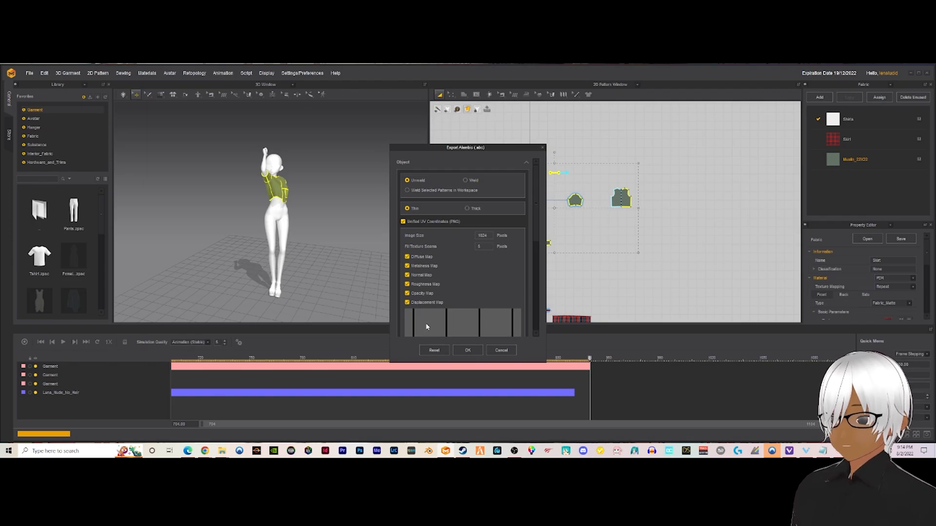
pyautogui.click(470, 351)
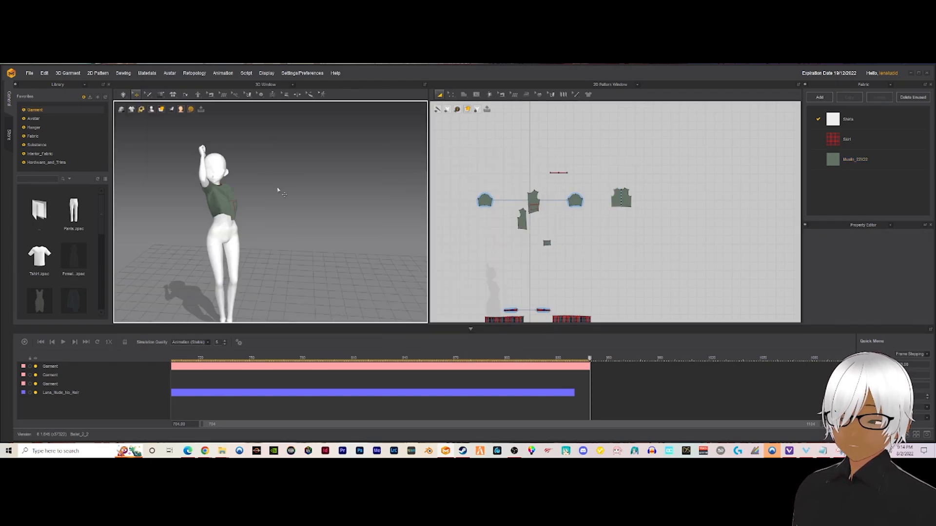
pyautogui.moveTo(288, 181); pyautogui.dragTo(263, 171, button='right')
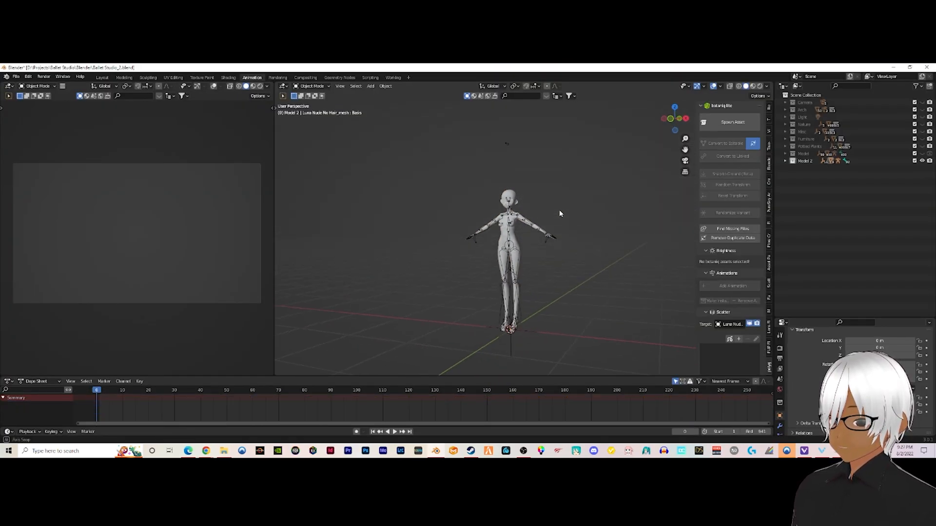
# In the Blender project Ballet Studio_2, add a new scene collection and name it Cloth
pyautogui.moveTo(559, 213); pyautogui.dragTo(587, 238, button='middle')
pyautogui.scroll(5, 514, 299)
pyautogui.moveTo(515, 299); pyautogui.dragTo(533, 276, button='middle')
pyautogui.scroll(-4, 536, 274)
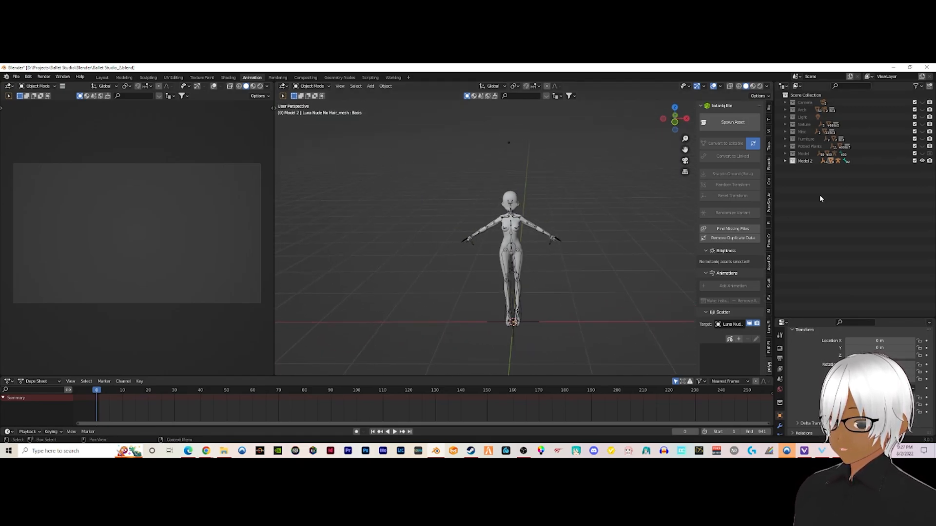
pyautogui.rightClick(813, 174)
pyautogui.click(807, 172)
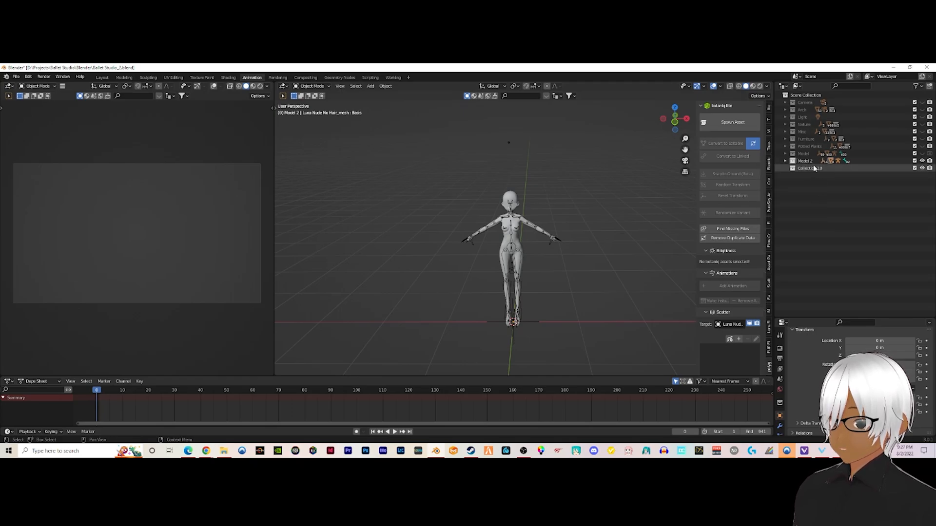
pyautogui.doubleClick(811, 168)
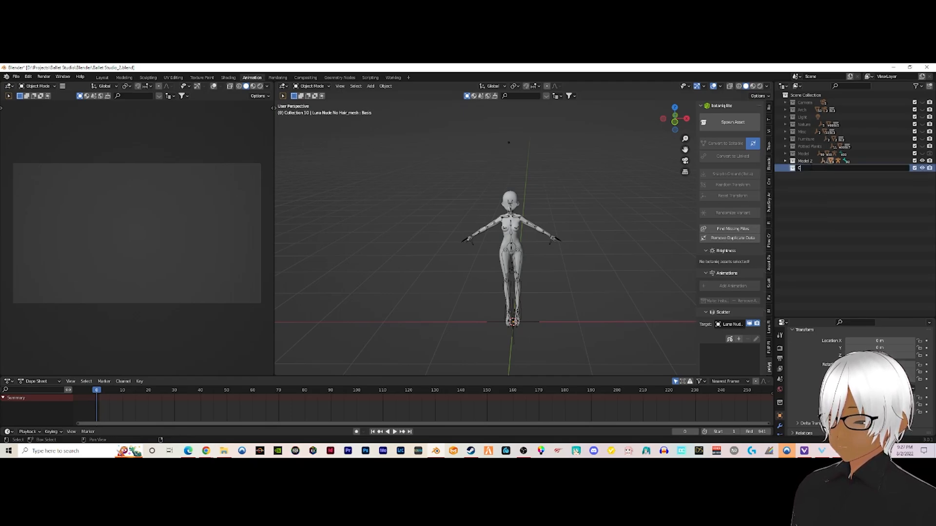
pyautogui.press('Return')
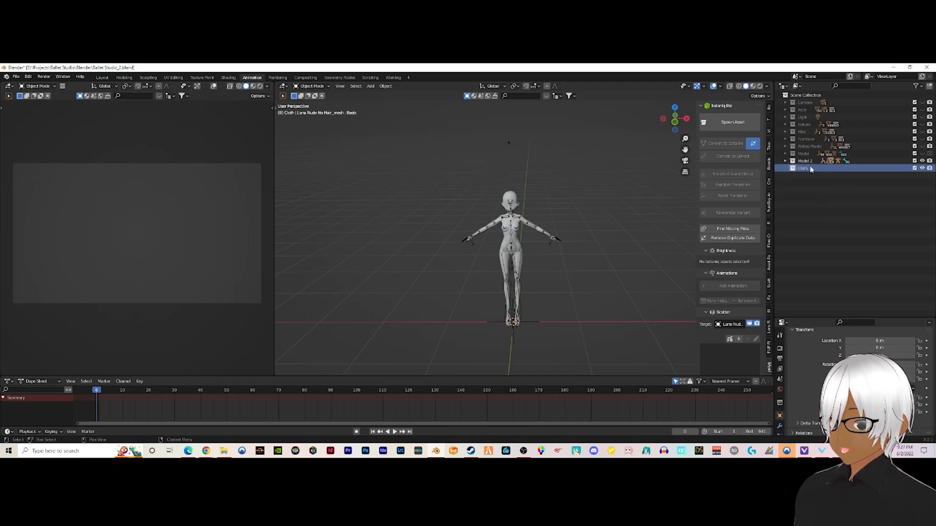
# Add another collection, move it out of Cloth to the scene's top level above it, and rename it Alembic
pyautogui.rightClick(831, 186)
pyautogui.click(829, 186)
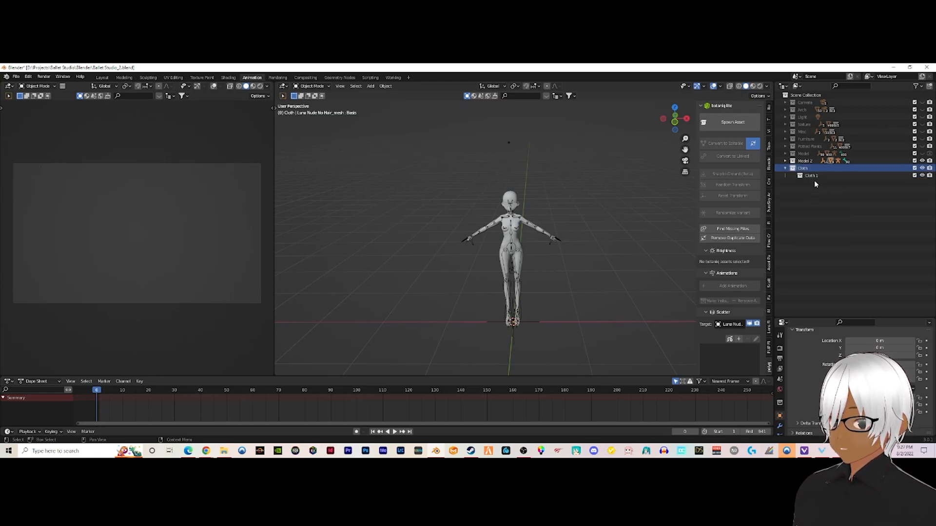
pyautogui.moveTo(815, 175); pyautogui.dragTo(784, 166)
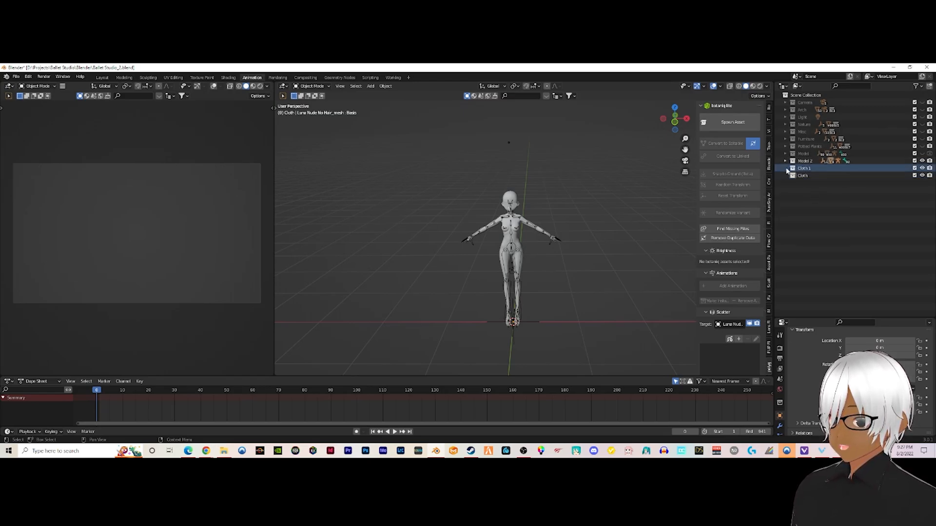
pyautogui.doubleClick(812, 168)
pyautogui.write('Alt')
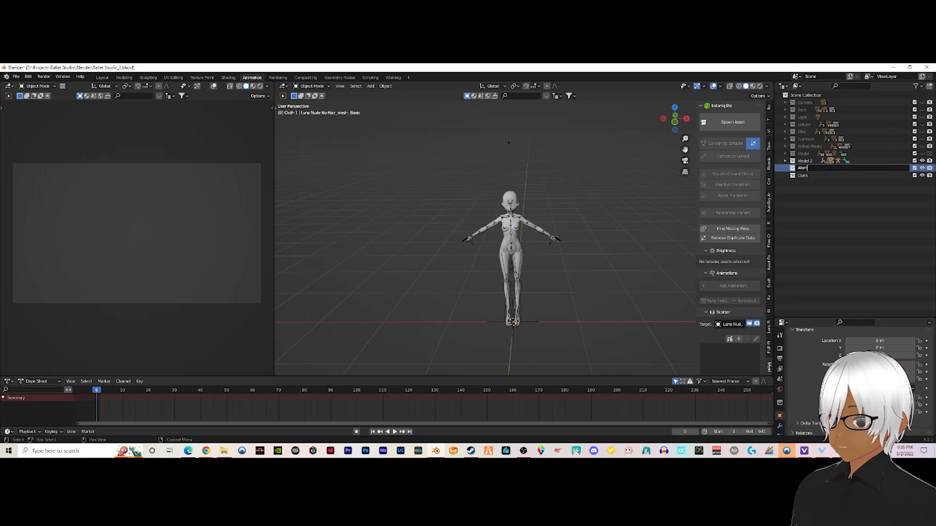
pyautogui.press('Return')
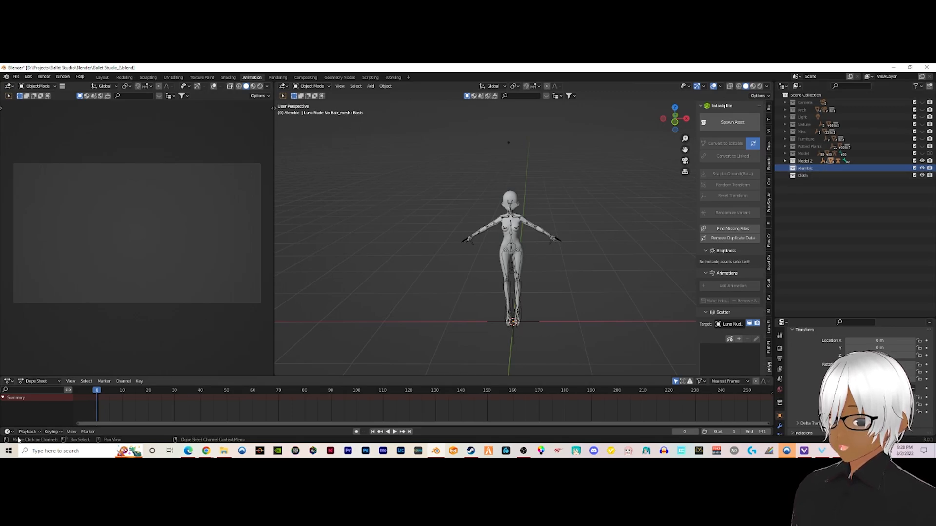
# Set the current frame to 1 and make the Alembic collection the active one
pyautogui.moveTo(98, 393); pyautogui.dragTo(99, 394)
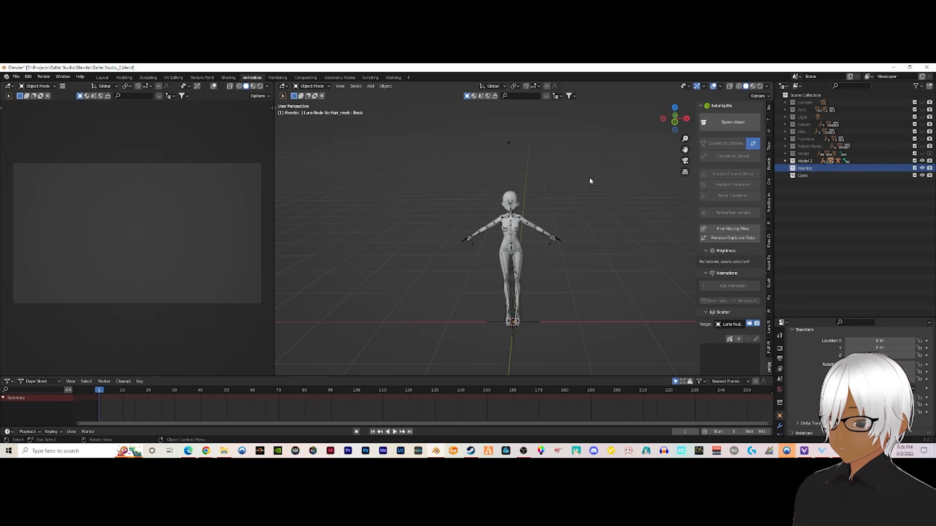
pyautogui.click(813, 175)
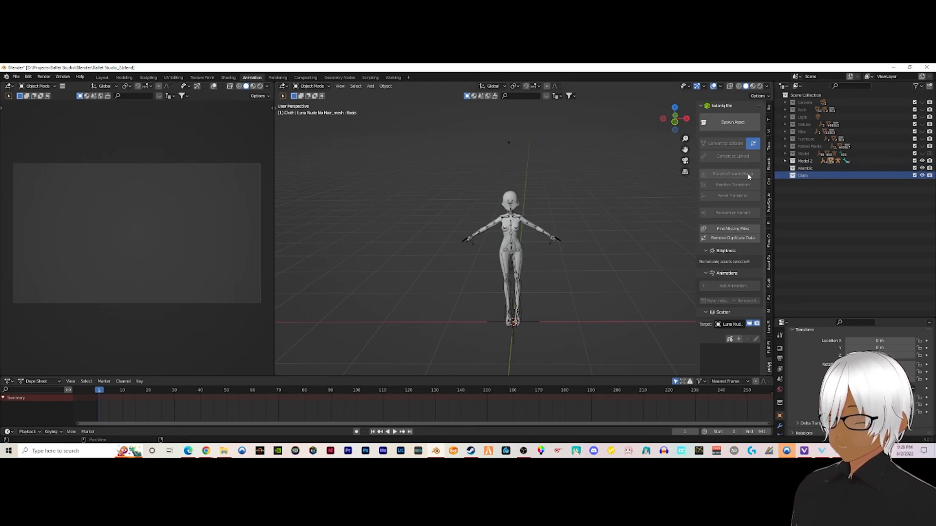
pyautogui.click(805, 169)
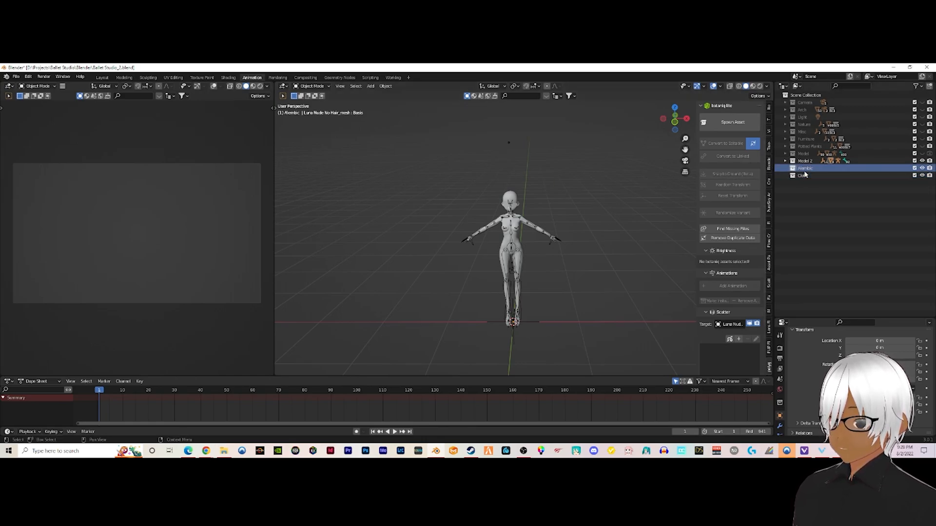
# Import alembic_file.abc from the Ballet Studio project's Blender/Alembic/From MMD folder as Alembic at a scale of 0.08
pyautogui.click(18, 79)
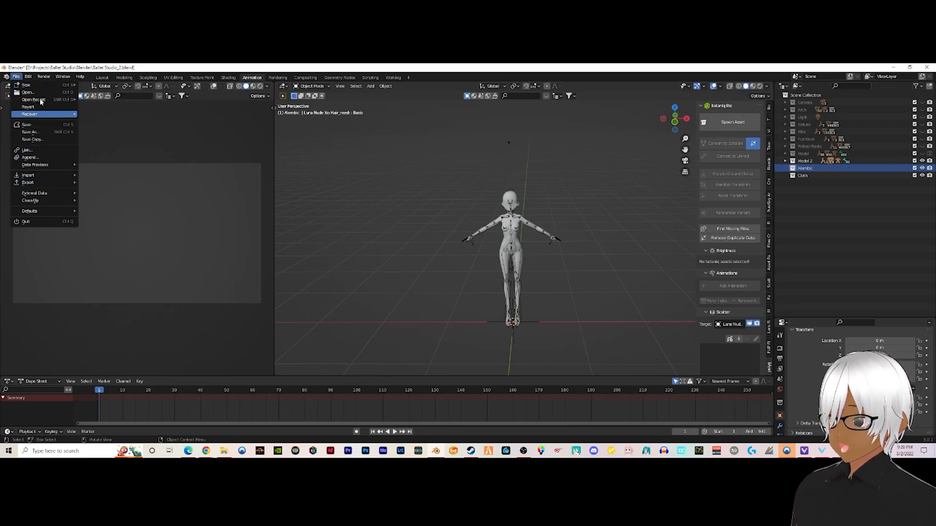
pyautogui.moveTo(40, 175)
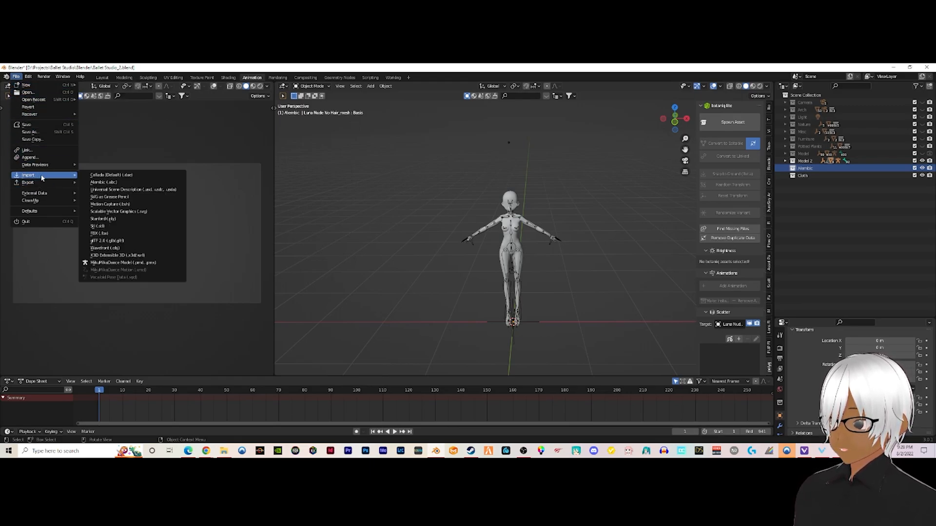
pyautogui.click(107, 182)
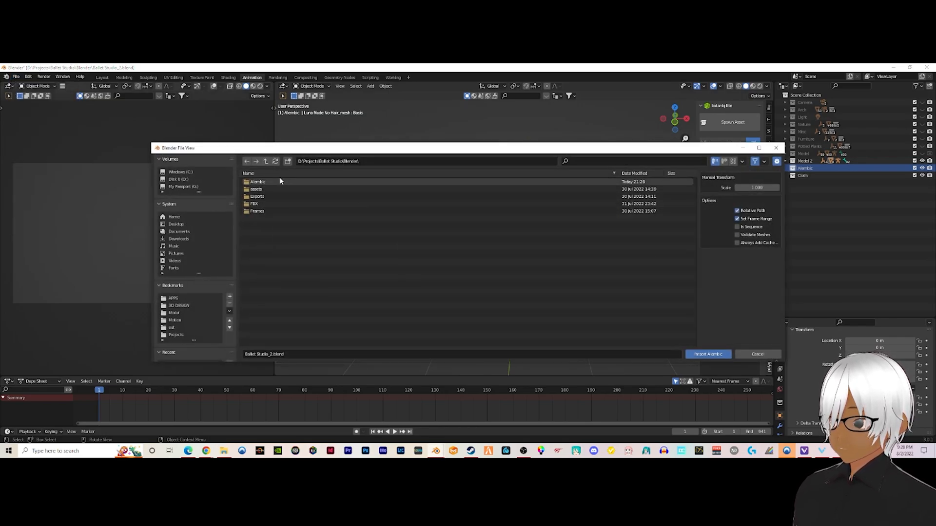
pyautogui.click(172, 335)
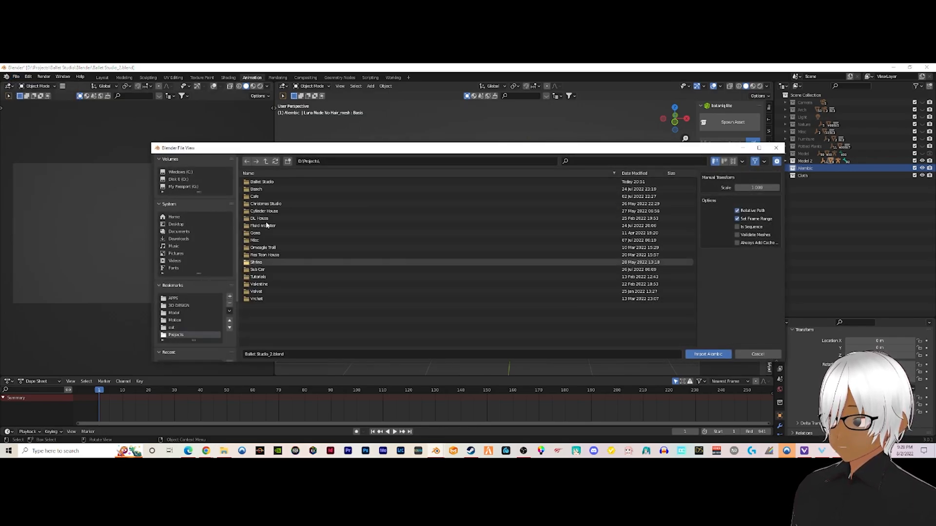
pyautogui.doubleClick(272, 183)
pyautogui.doubleClick(272, 182)
pyautogui.doubleClick(272, 182)
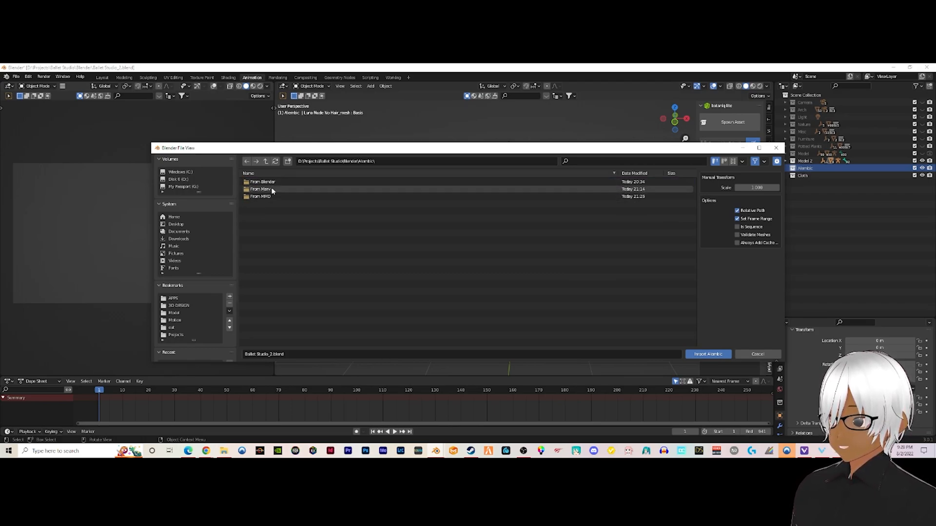
pyautogui.doubleClick(268, 197)
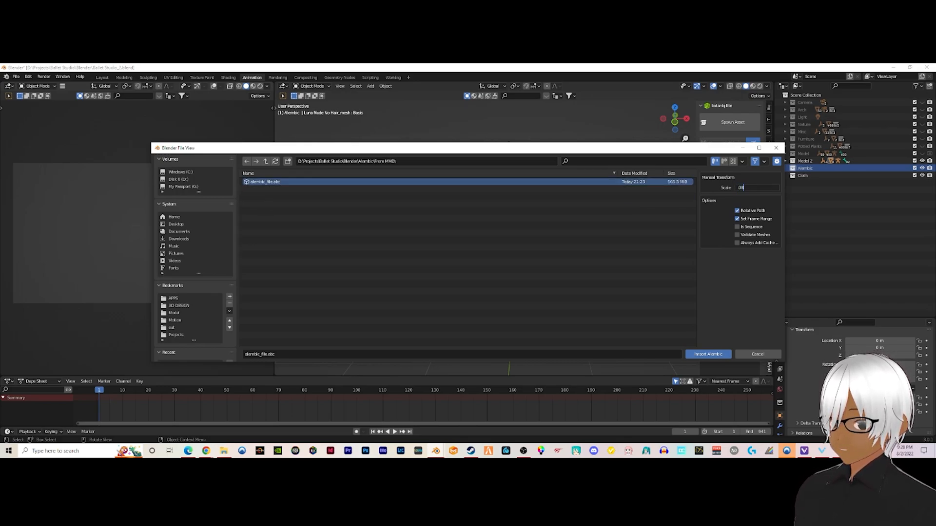
pyautogui.press('Return')
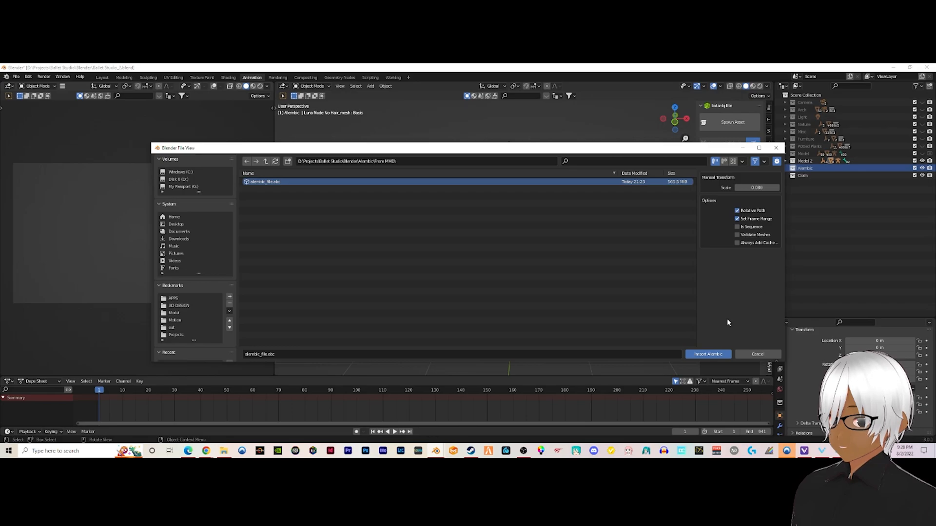
pyautogui.click(707, 354)
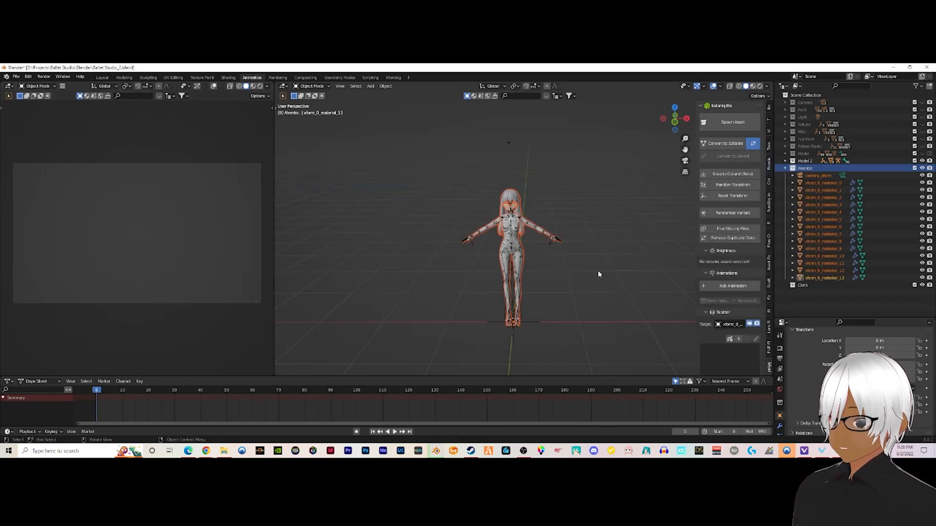
# Deselect the imported meshes and hide the Model 2 collection in the viewport
pyautogui.click(536, 196)
pyautogui.moveTo(536, 195); pyautogui.dragTo(592, 170, button='middle')
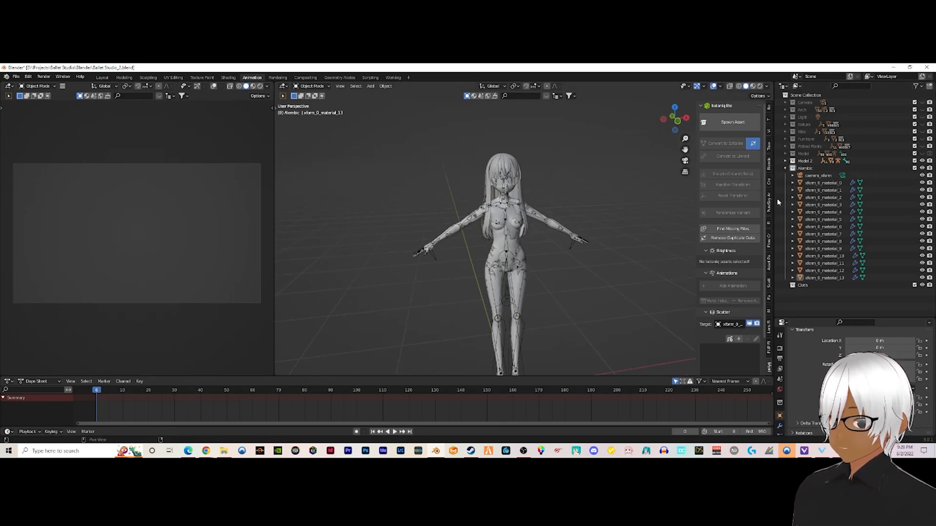
pyautogui.click(923, 161)
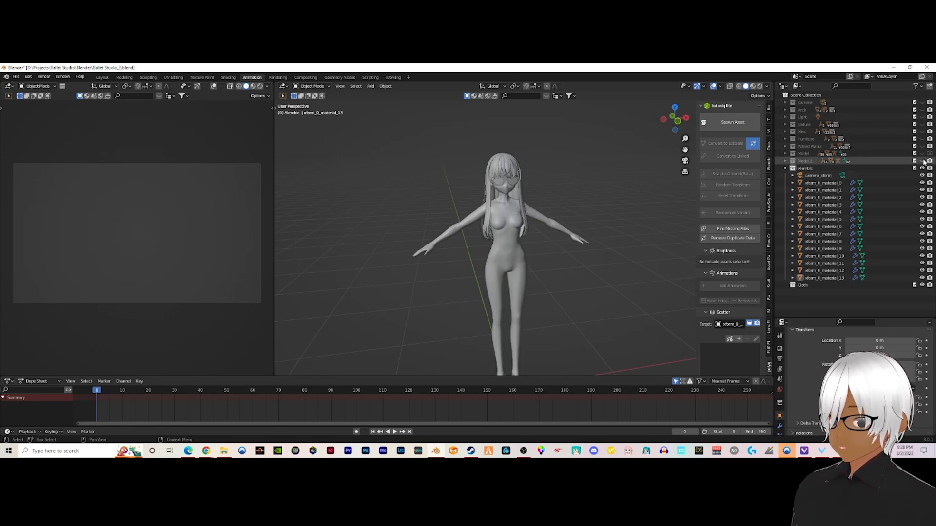
pyautogui.click(922, 162)
pyautogui.click(923, 162)
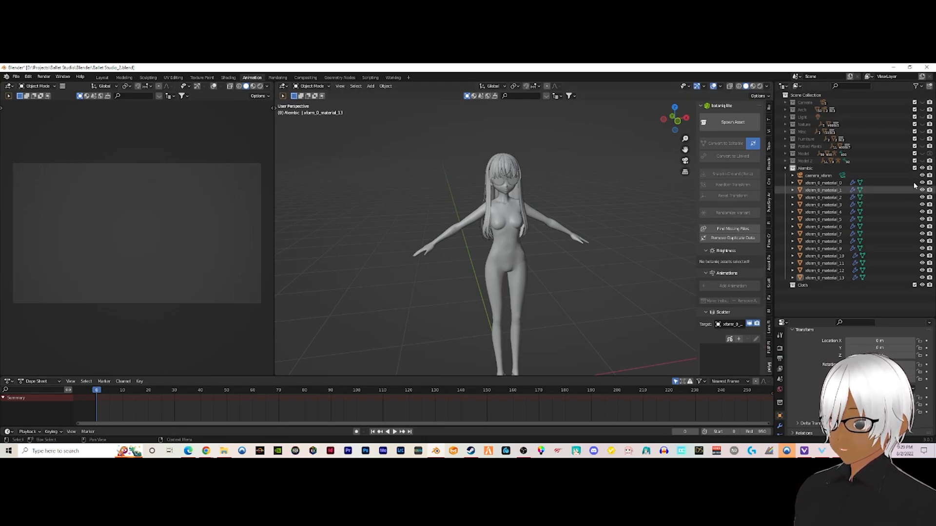
# Hide every imported Alembic object except the long-hair mesh, xform_0_material_7, and rename that mesh Hair
pyautogui.moveTo(923, 176)
pyautogui.mouseDown()
pyautogui.moveTo(921, 277)
pyautogui.moveTo(921, 238)
pyautogui.mouseUp()
pyautogui.click(921, 234)
pyautogui.click(922, 227)
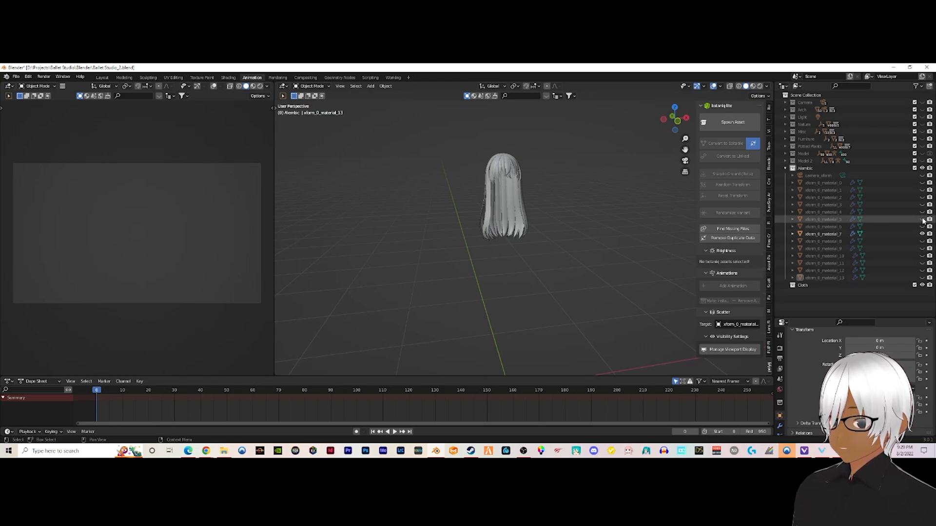
pyautogui.moveTo(580, 176)
pyautogui.mouseDown(button='middle')
pyautogui.moveTo(498, 169)
pyautogui.moveTo(595, 184)
pyautogui.mouseUp(button='middle')
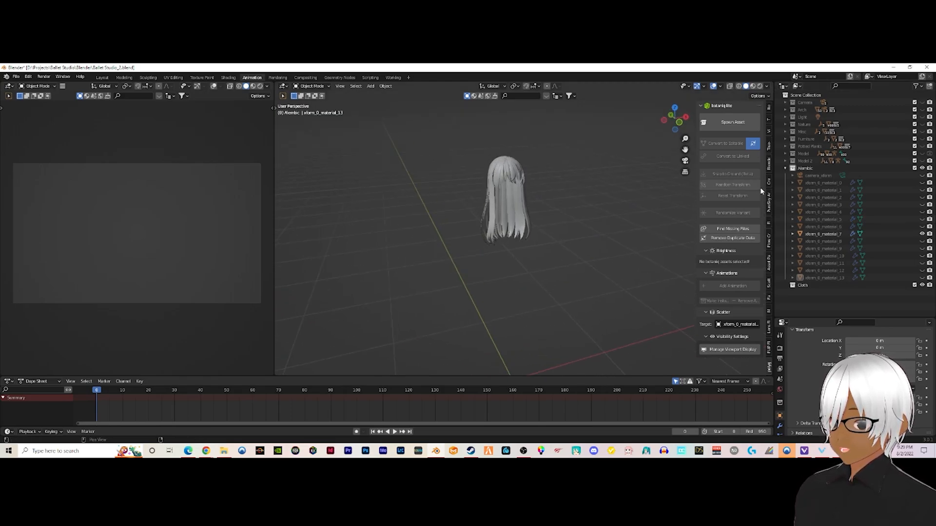
pyautogui.doubleClick(819, 235)
pyautogui.write('Hair')
pyautogui.press('Return')
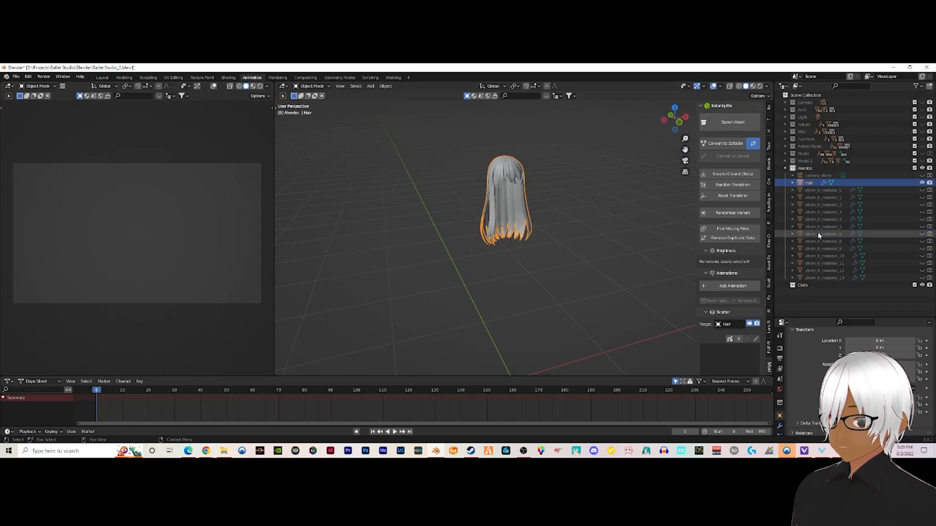
# Show the Model 2 collection again and play the animation briefly to compare the hair with the body's motion
pyautogui.click(922, 160)
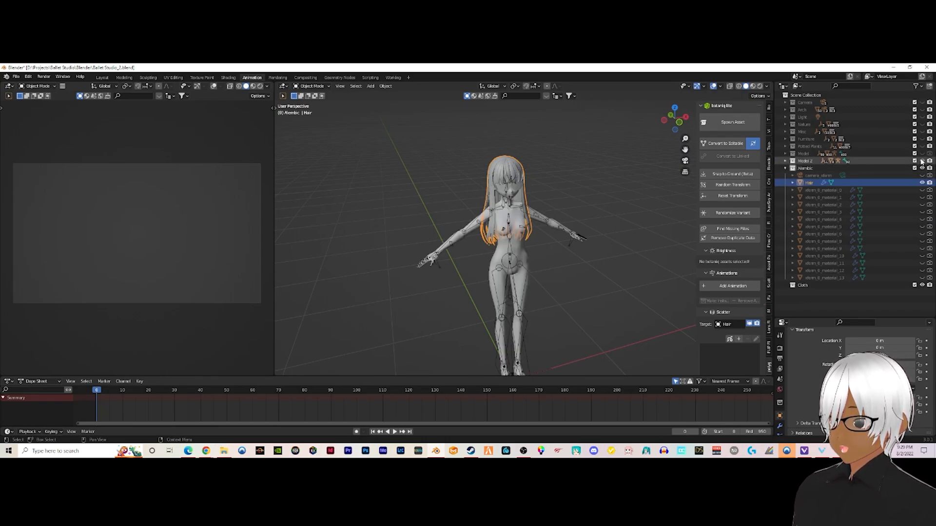
pyautogui.click(571, 185)
pyautogui.moveTo(546, 168); pyautogui.dragTo(529, 165, button='middle')
pyautogui.scroll(2, 528, 165)
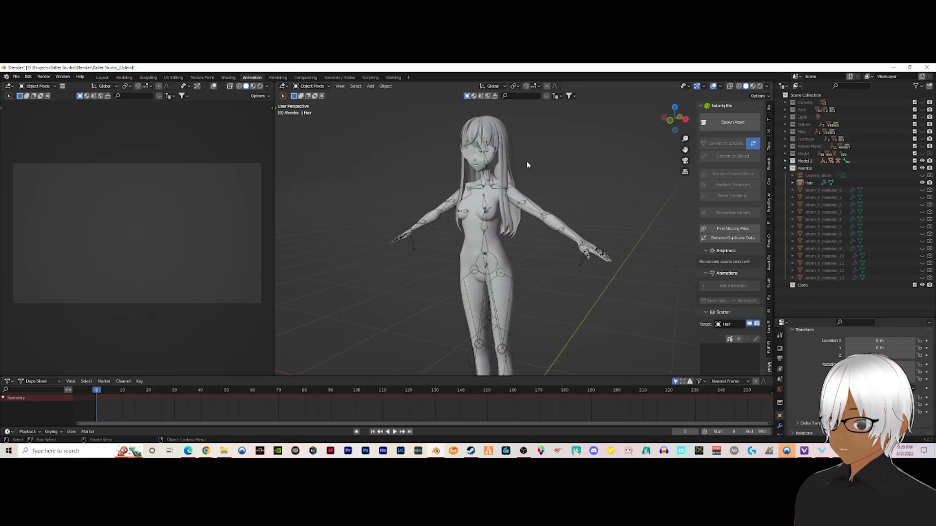
pyautogui.press('space')
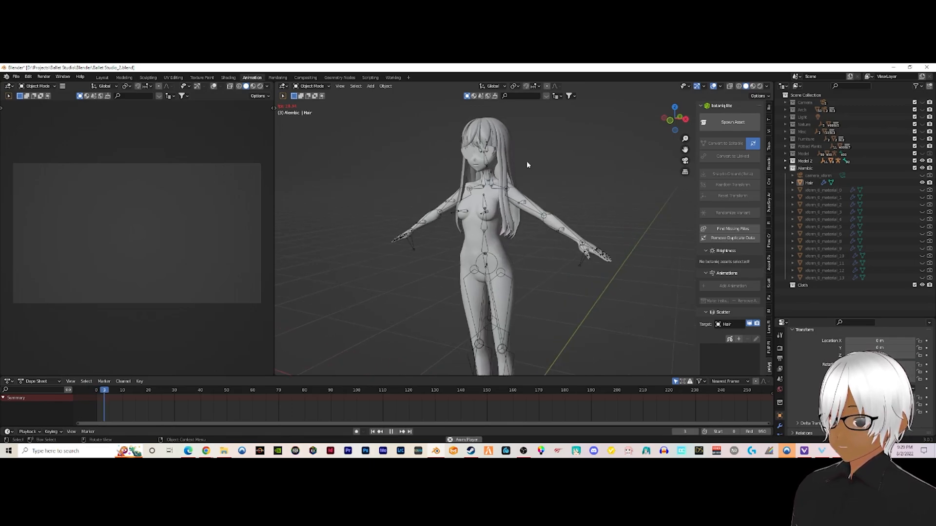
pyautogui.press('space')
pyautogui.moveTo(527, 162); pyautogui.dragTo(490, 162, button='middle')
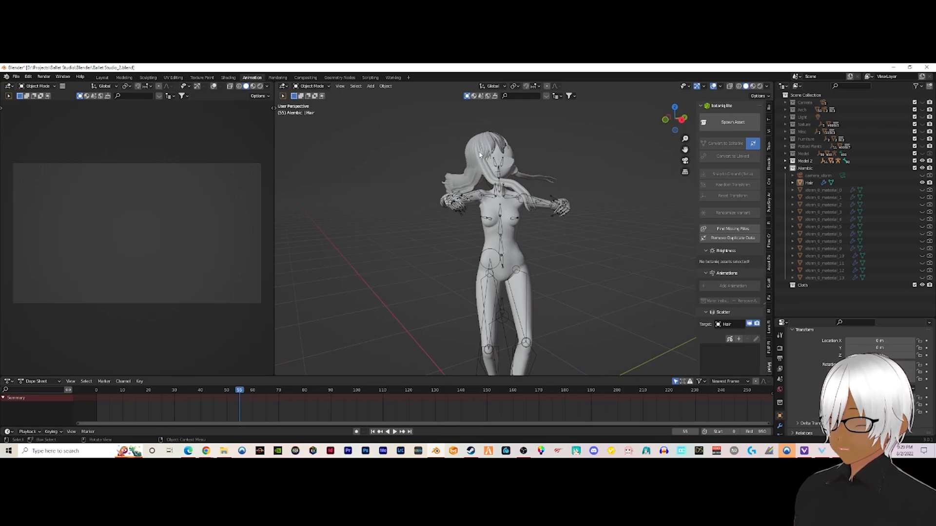
# Select the Hair mesh, enlarge the properties area, and try several Frame Offset values on its MeshSequenceCache modifier
pyautogui.click(481, 154)
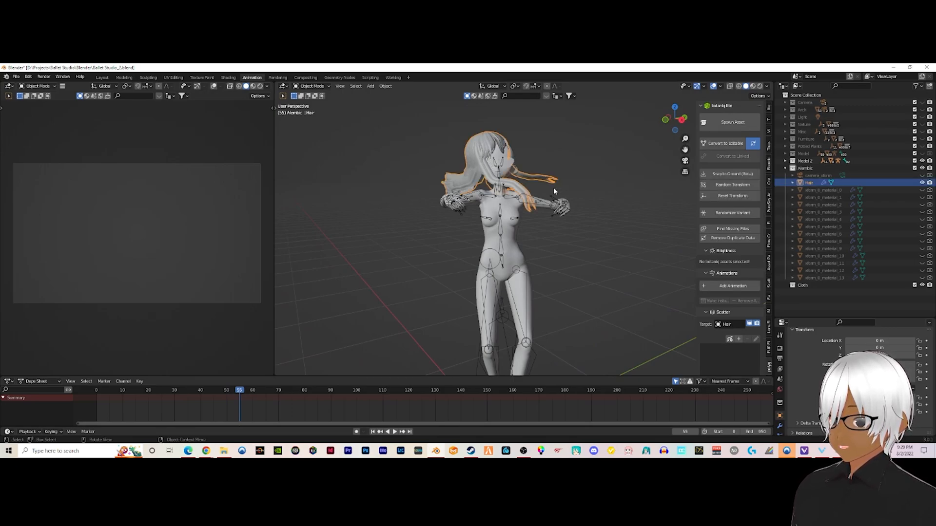
pyautogui.moveTo(780, 320); pyautogui.dragTo(780, 231)
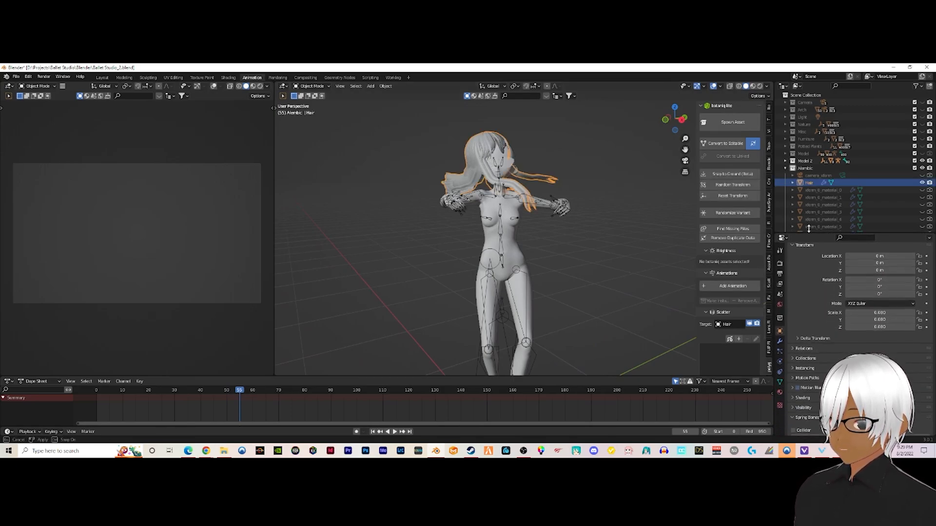
pyautogui.click(780, 340)
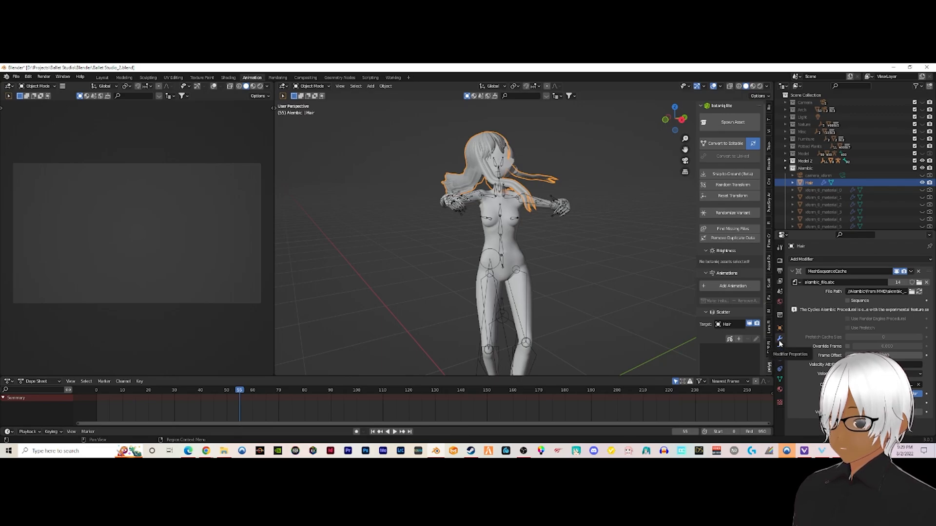
pyautogui.click(883, 355)
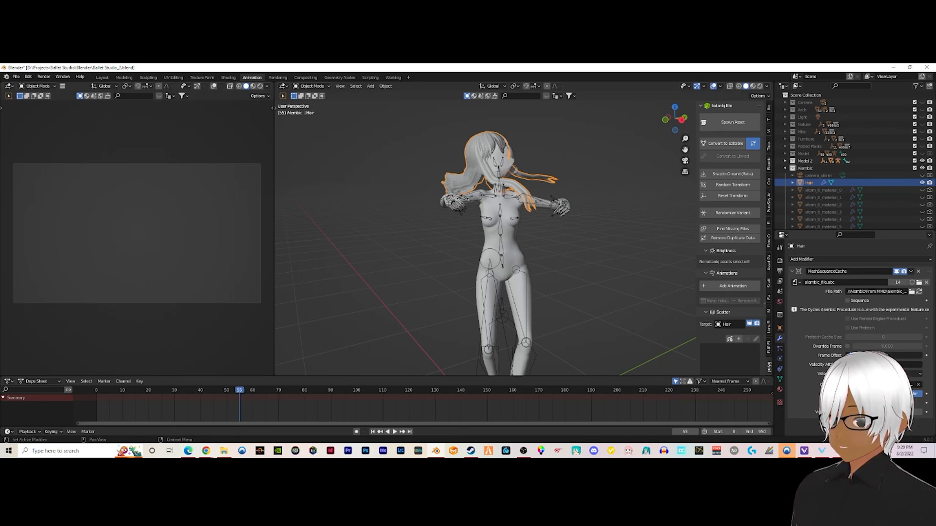
pyautogui.press('Return')
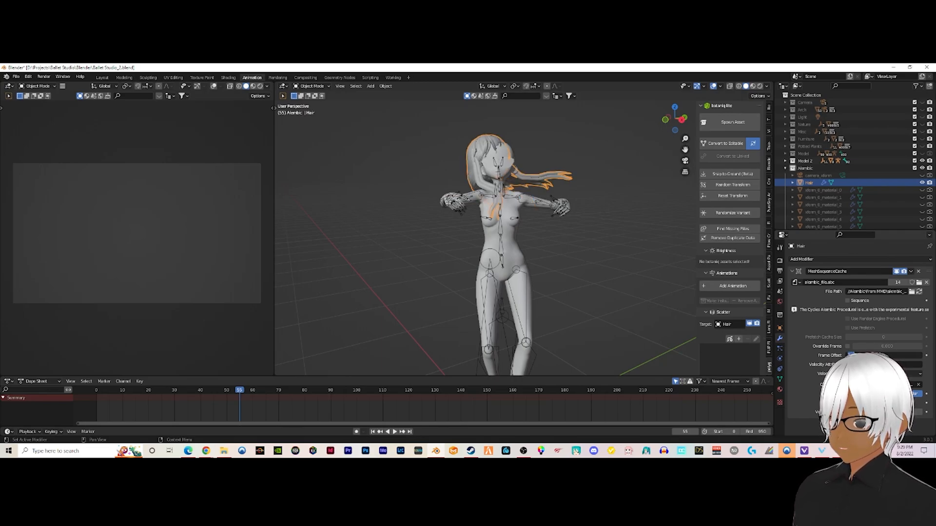
pyautogui.press('Return')
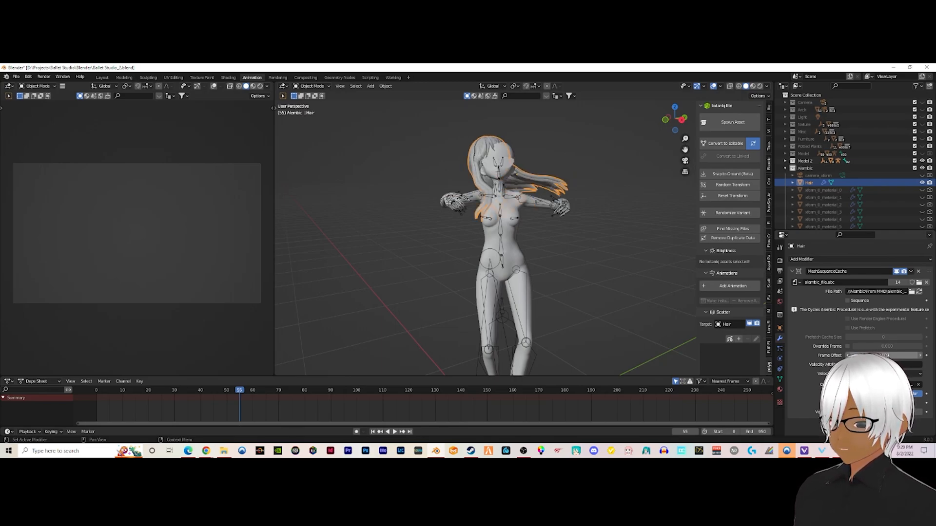
pyautogui.press('Return')
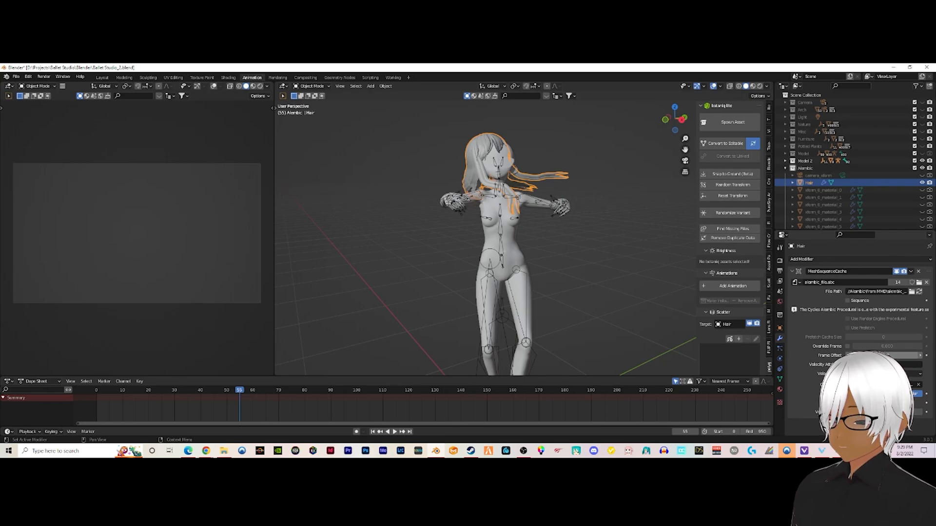
# Fine-tune the Hair modifier's Frame Offset until the hair lines up with the head, and play the animation to check
pyautogui.click(884, 356)
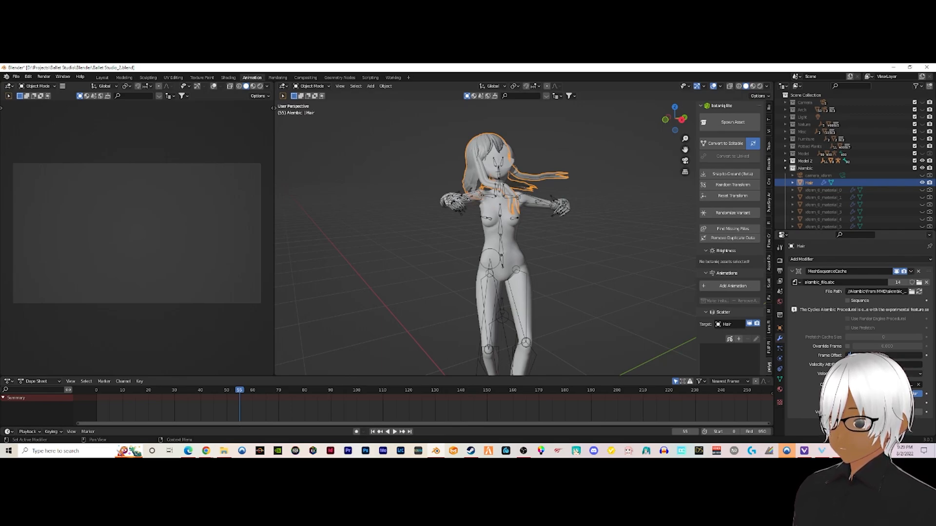
pyautogui.press('Return')
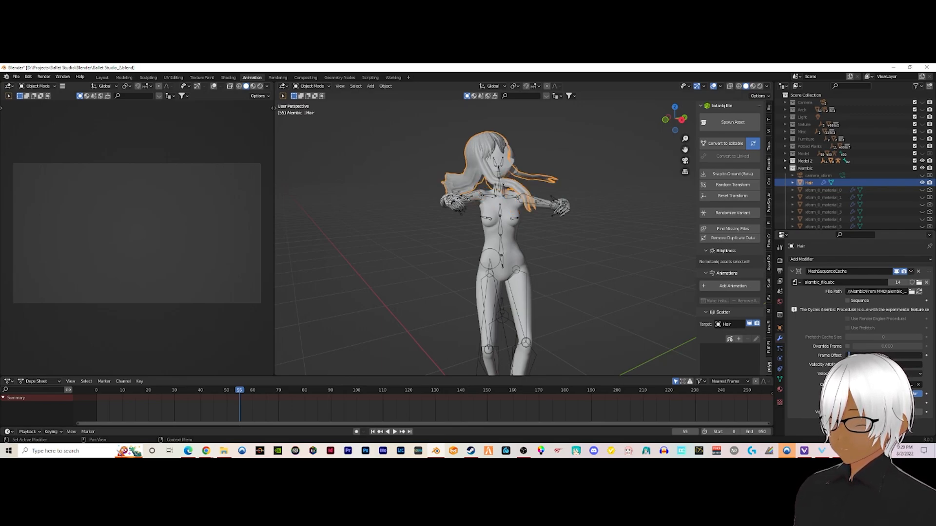
pyautogui.press('Return')
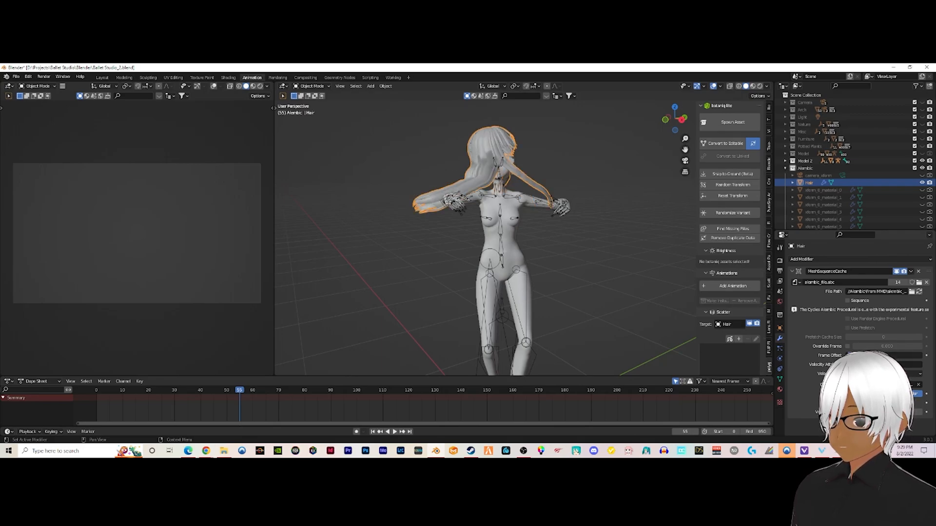
pyautogui.press('Return')
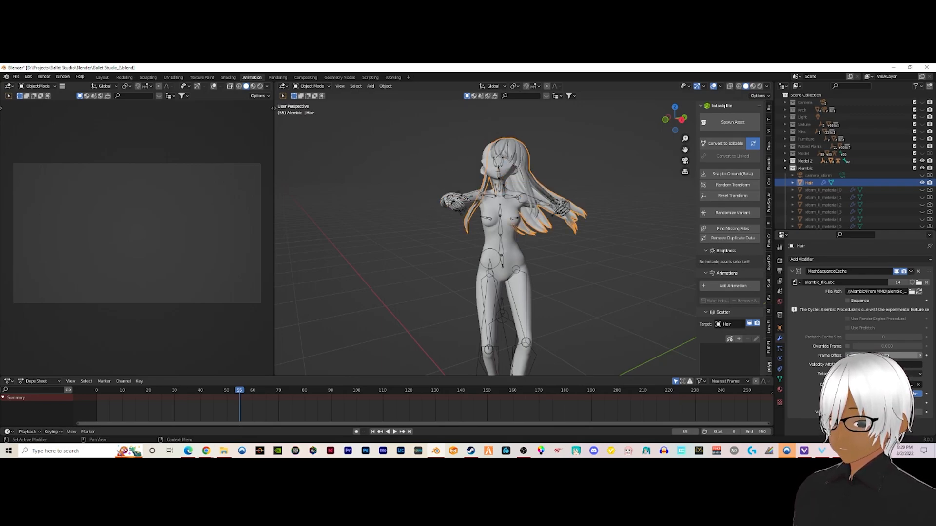
pyautogui.press('Return')
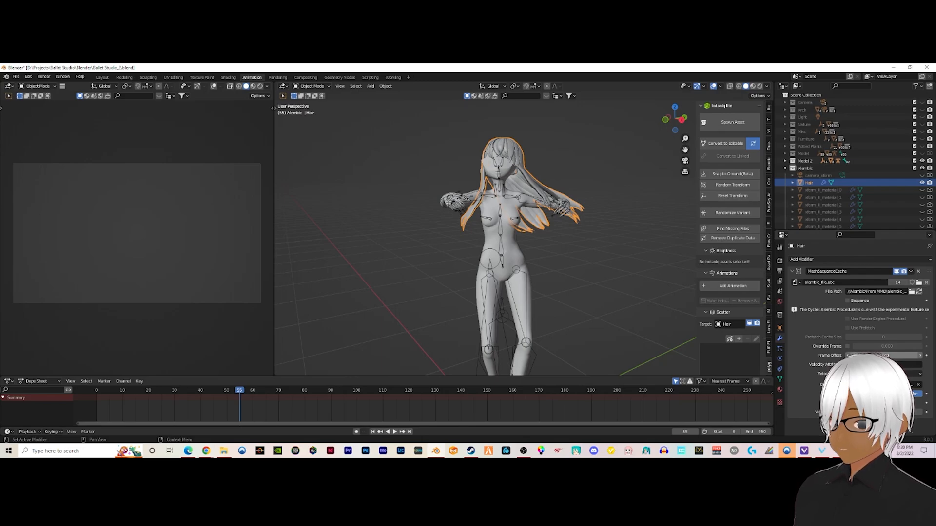
pyautogui.press('Return')
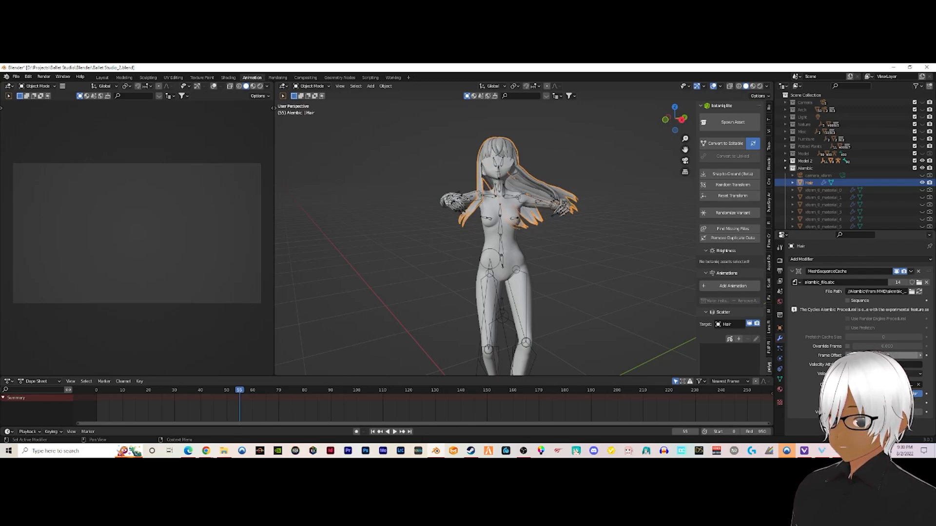
pyautogui.click(612, 184)
pyautogui.press('space')
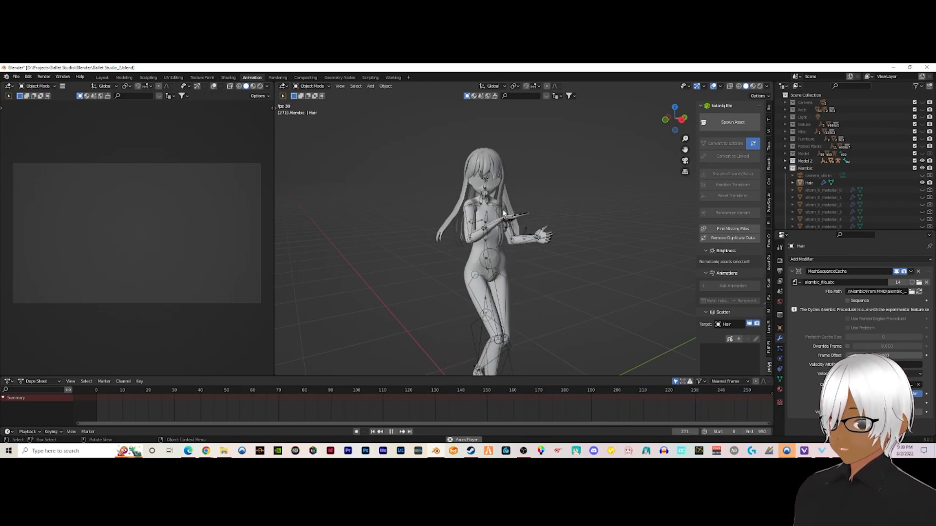
# Stop the animation playback and save the scene file
pyautogui.press('space')
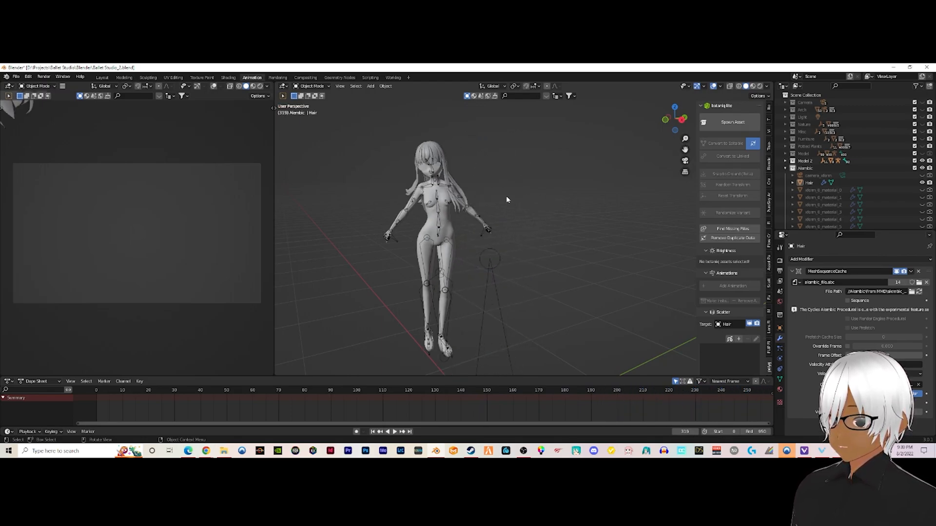
pyautogui.click(21, 78)
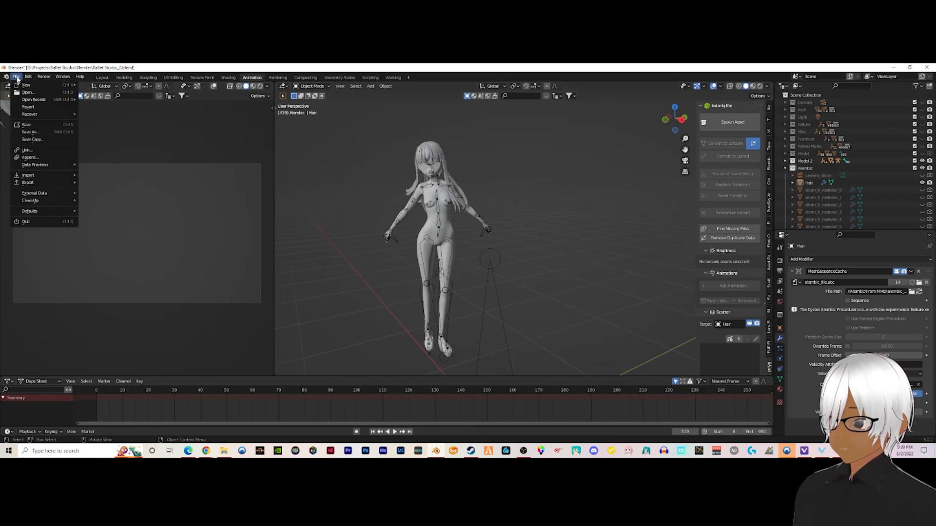
pyautogui.click(37, 126)
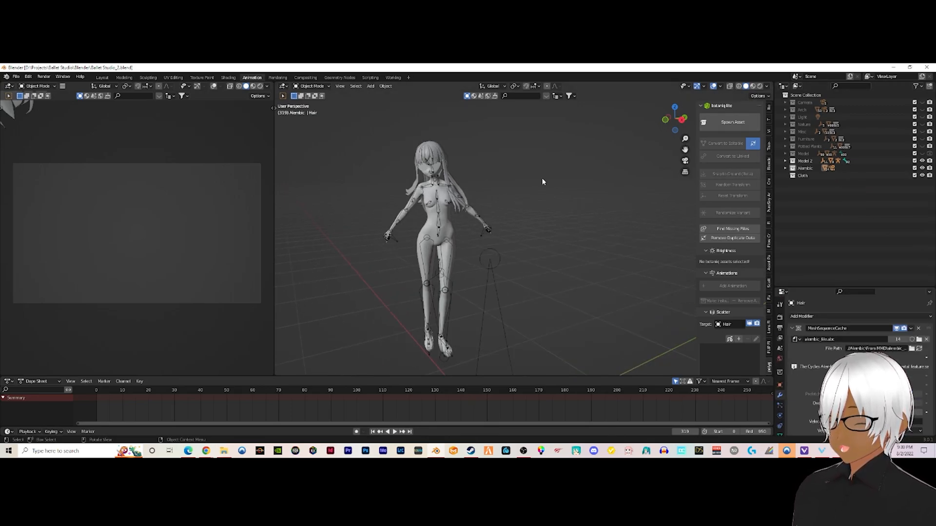
# Import Skirt.abc from the From Marv folder as Alembic into the Cloth collection
pyautogui.click(808, 174)
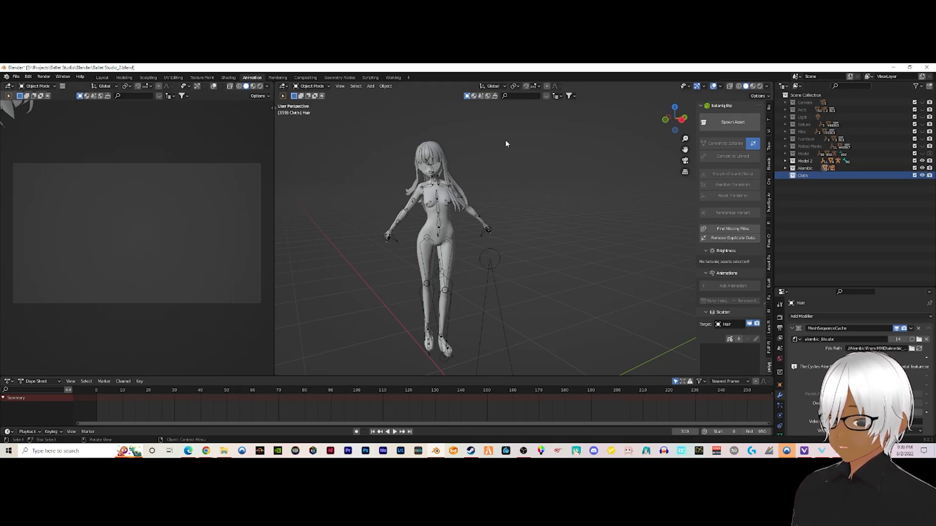
pyautogui.click(16, 76)
pyautogui.moveTo(29, 175)
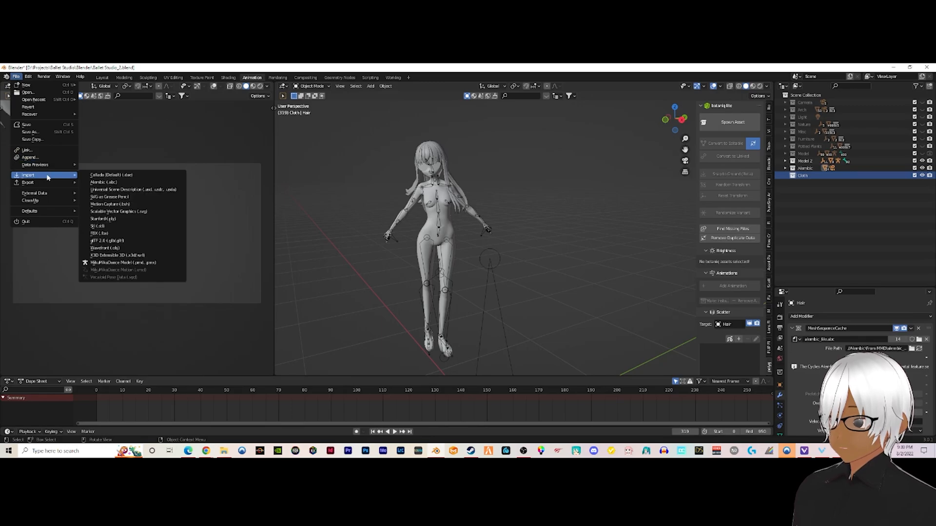
pyautogui.click(137, 182)
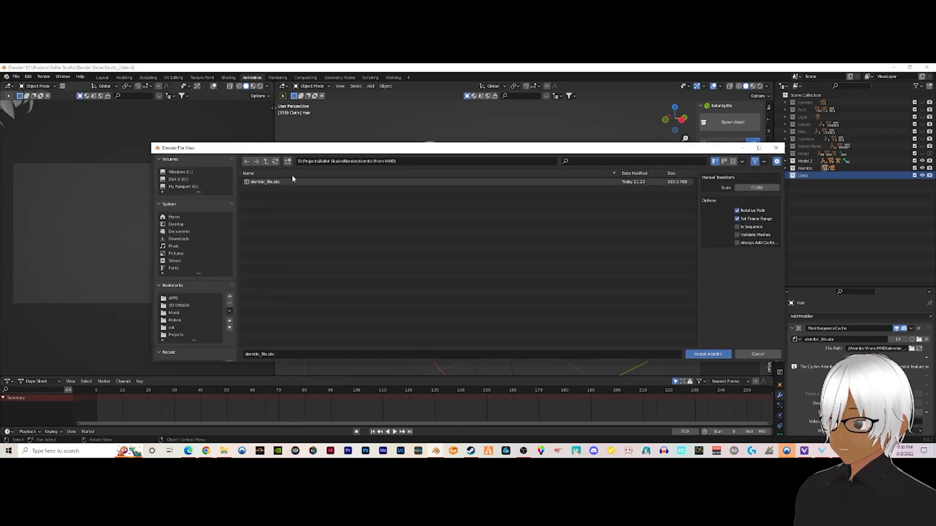
pyautogui.click(266, 162)
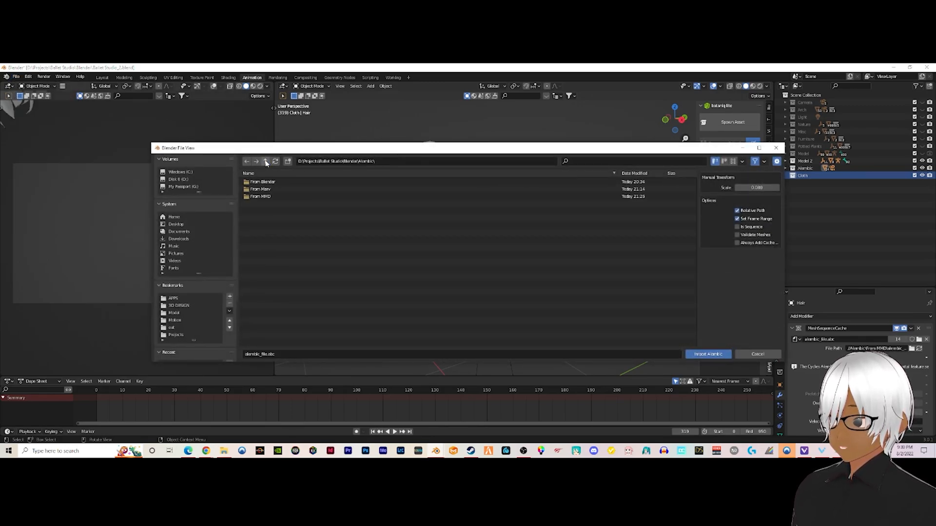
pyautogui.click(265, 182)
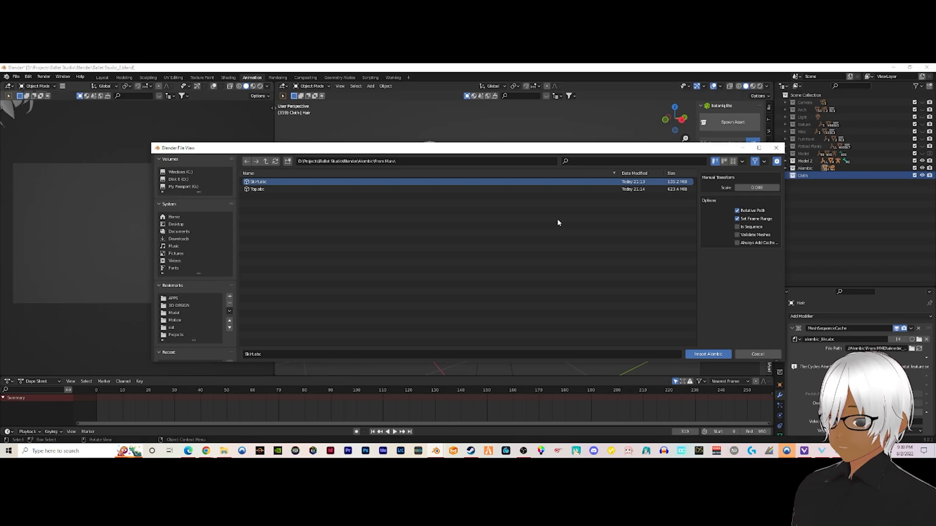
pyautogui.click(714, 356)
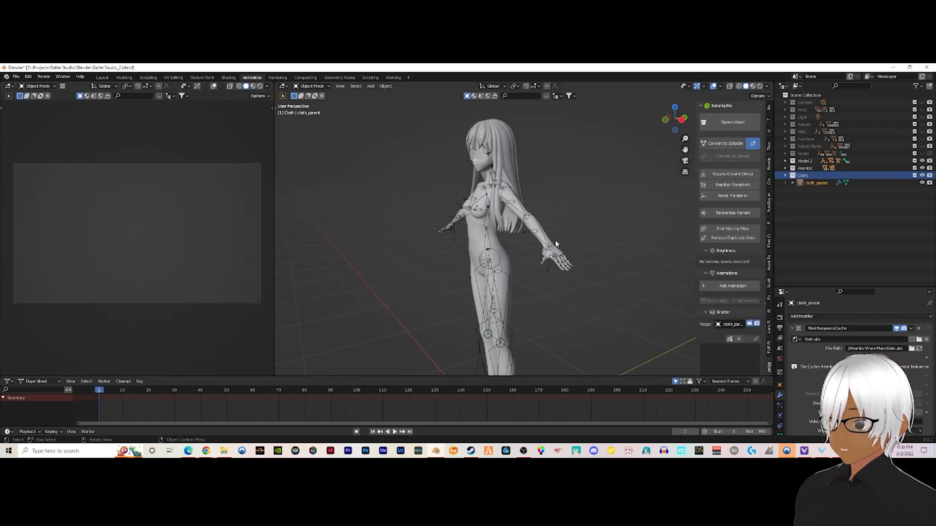
# Import Top.abc from the From Marv folder as Alembic into the Cloth collection
pyautogui.scroll(-6, 555, 240)
pyautogui.moveTo(554, 240); pyautogui.dragTo(616, 236, button='middle')
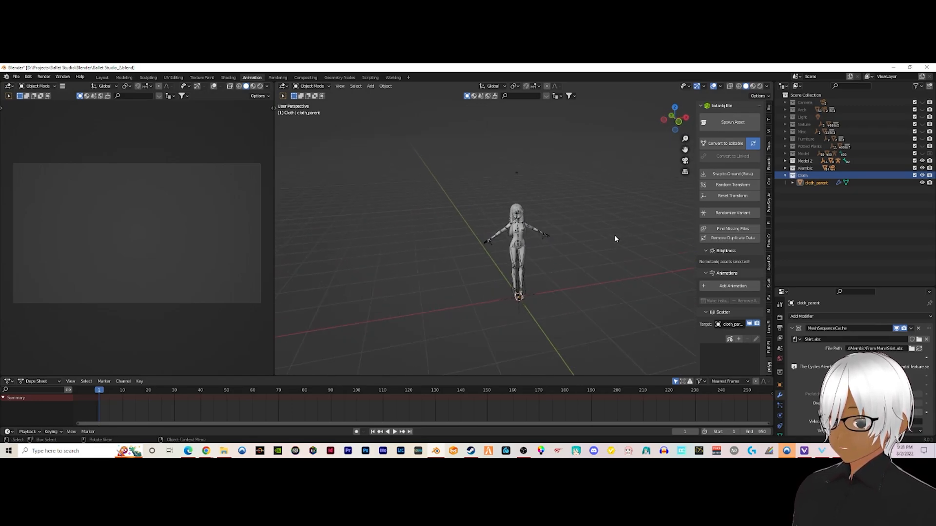
pyautogui.click(17, 77)
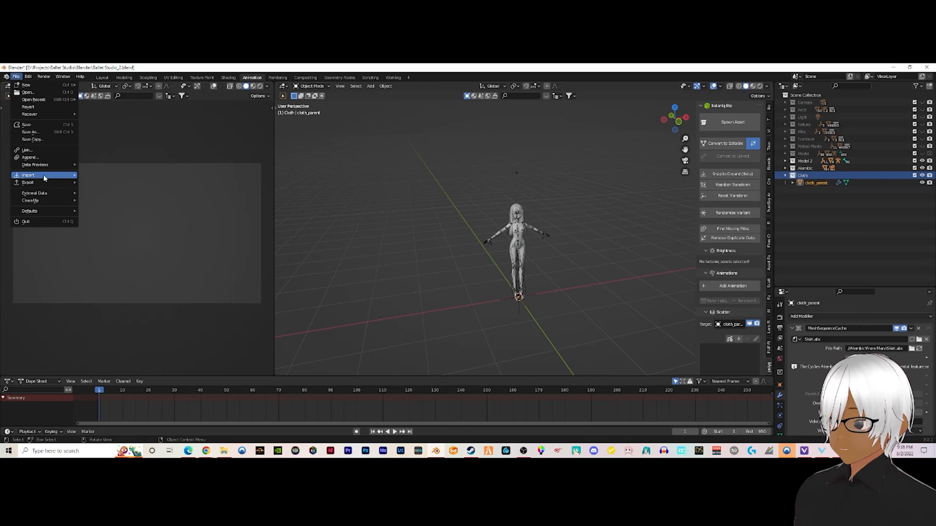
pyautogui.moveTo(44, 179)
pyautogui.click(139, 182)
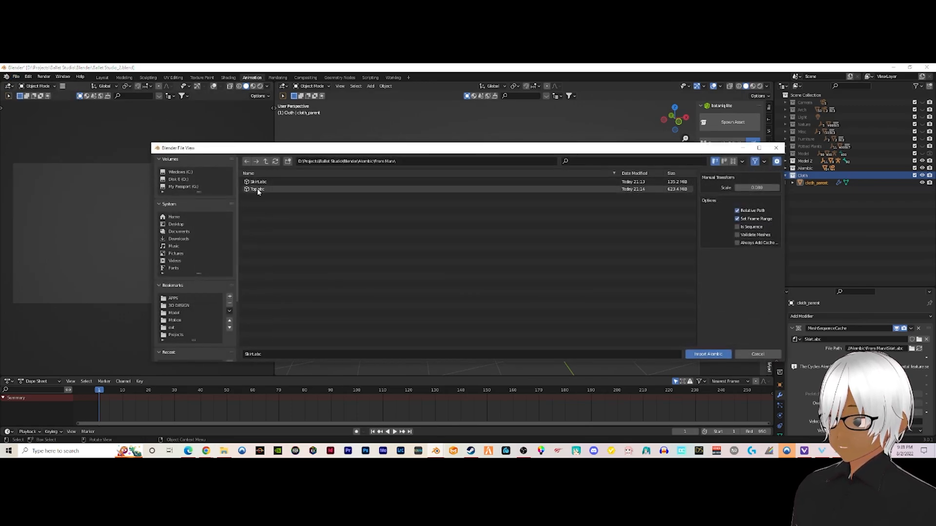
pyautogui.click(259, 189)
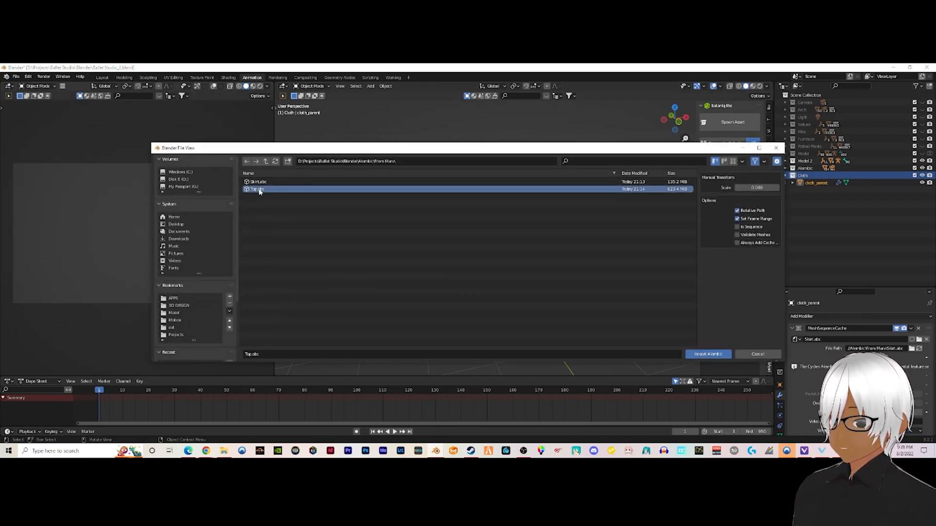
pyautogui.click(709, 354)
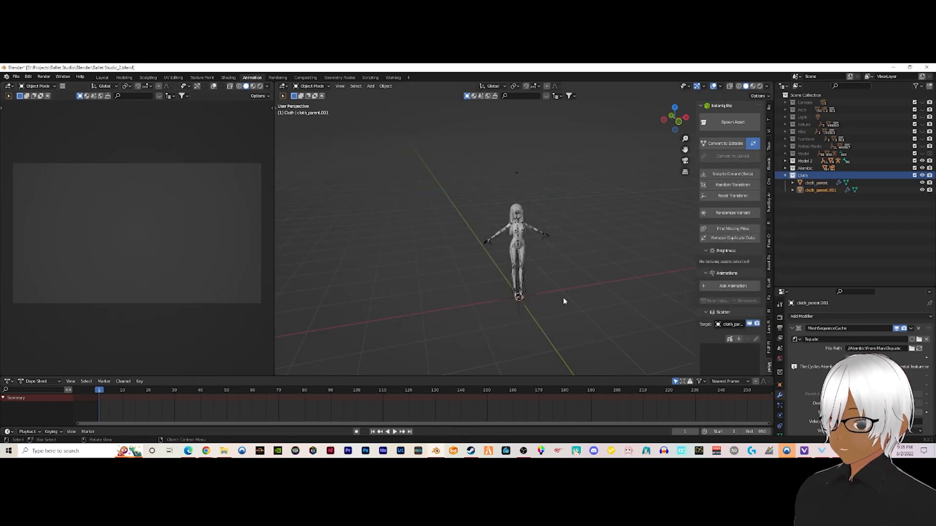
# Select both imported garments, cloth_parent and cloth_parent.001, and scale them down together by a factor of about 0.06
pyautogui.scroll(6, 525, 309)
pyautogui.moveTo(526, 273)
pyautogui.mouseDown(button='middle')
pyautogui.moveTo(535, 223)
pyautogui.moveTo(529, 271)
pyautogui.moveTo(523, 221)
pyautogui.moveTo(513, 274)
pyautogui.moveTo(525, 280)
pyautogui.mouseUp(button='middle')
pyautogui.scroll(-4, 512, 277)
pyautogui.scroll(-4, 546, 240)
pyautogui.scroll(4, 546, 240)
pyautogui.click(822, 184)
pyautogui.keyDown('shift'); pyautogui.click(820, 190); pyautogui.keyUp('shift')
pyautogui.moveTo(657, 248); pyautogui.dragTo(654, 274, button='middle')
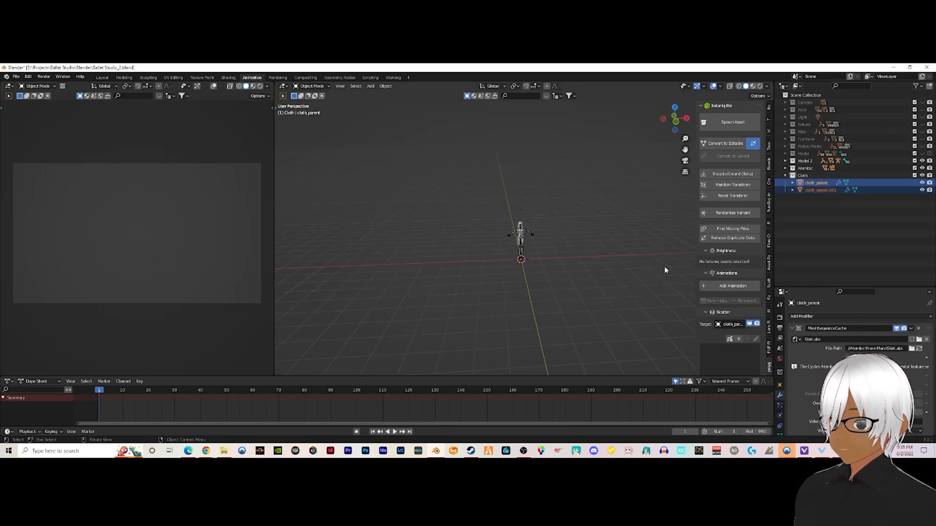
pyautogui.press('s')
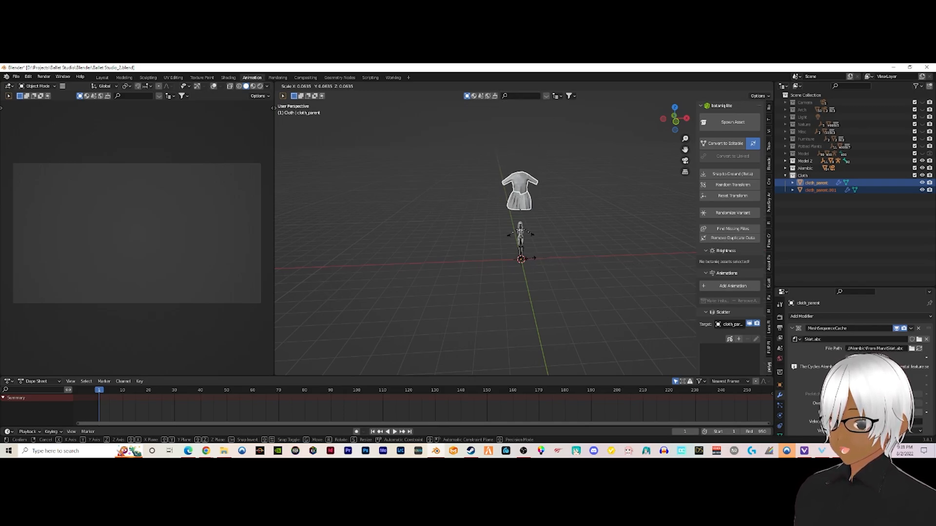
pyautogui.click(532, 262)
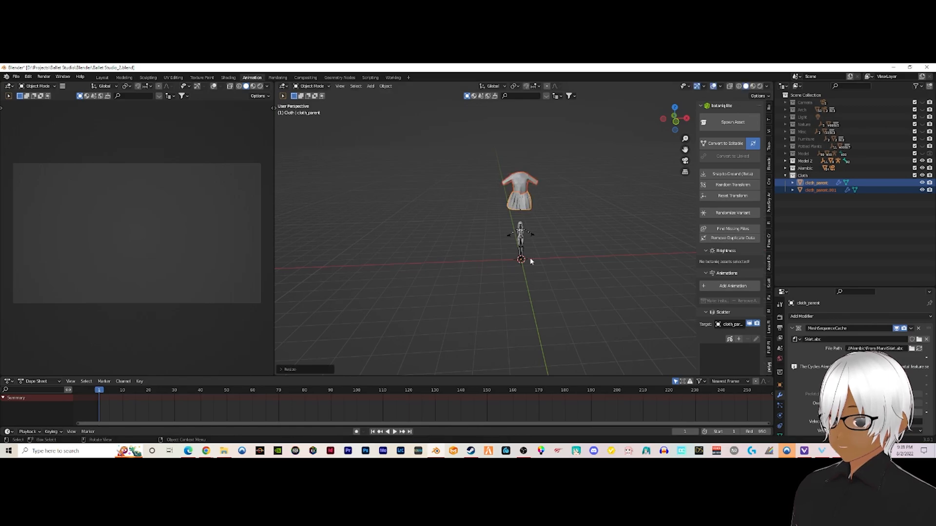
# Scale the skirt and top down again by a factor of about 0.37 to match the body
pyautogui.scroll(10, 541, 256)
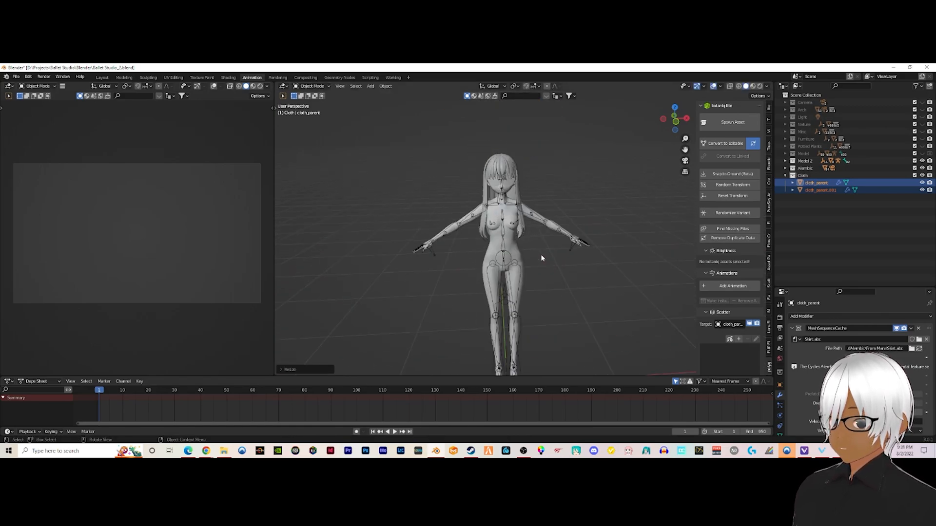
pyautogui.scroll(-4, 541, 257)
pyautogui.press('s')
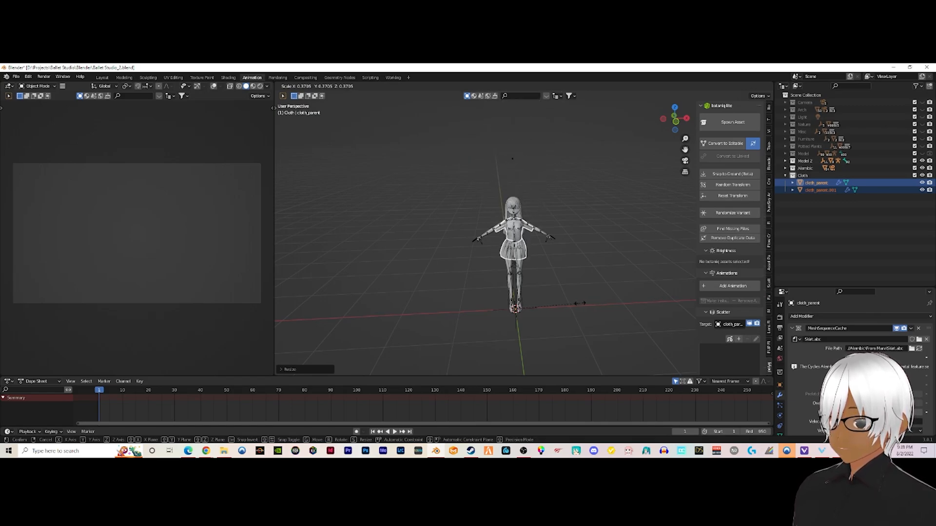
pyautogui.click(580, 303)
# Fine-tune the scale of the skirt and top so they fit the body, checking from several angles, and deselect them
pyautogui.scroll(3, 533, 256)
pyautogui.moveTo(534, 256); pyautogui.dragTo(616, 255, button='middle')
pyautogui.scroll(2, 573, 222)
pyautogui.scroll(-3, 573, 222)
pyautogui.moveTo(573, 221); pyautogui.dragTo(552, 247, button='middle')
pyautogui.scroll(2, 553, 247)
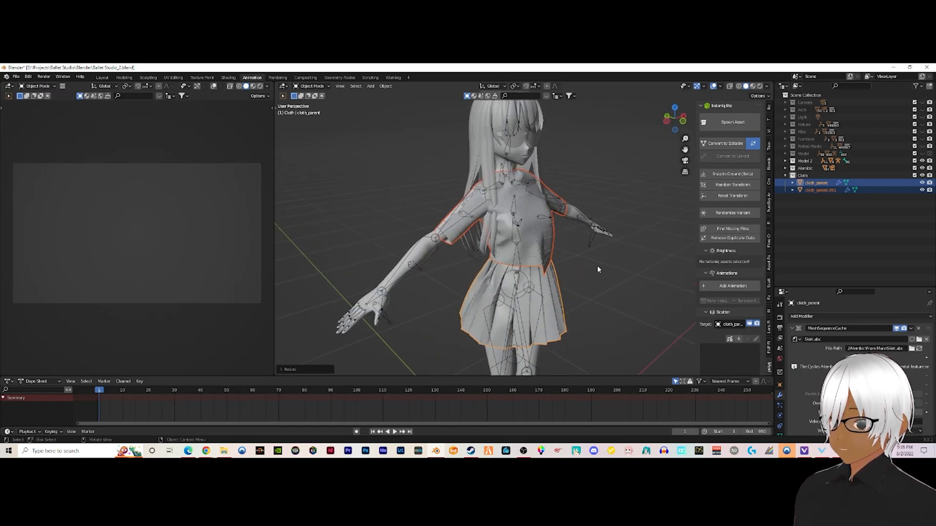
pyautogui.press('s')
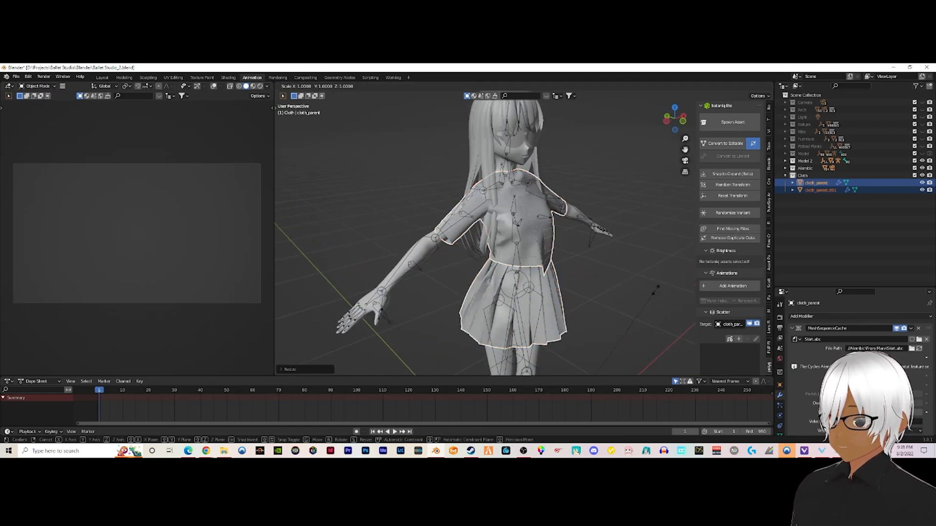
pyautogui.click(656, 290)
pyautogui.moveTo(656, 290); pyautogui.dragTo(619, 281, button='middle')
pyautogui.scroll(-2, 619, 284)
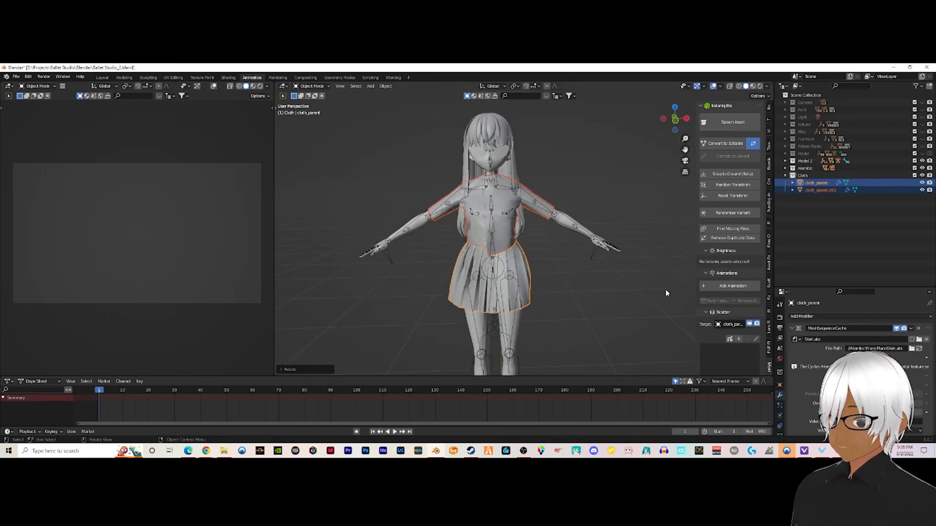
pyautogui.press('s')
pyautogui.click(665, 288)
pyautogui.moveTo(666, 285); pyautogui.dragTo(564, 223, button='middle')
pyautogui.click(506, 145)
# Save the scene with the fitted garments
pyautogui.scroll(-2, 505, 153)
pyautogui.moveTo(505, 154); pyautogui.dragTo(480, 164, button='middle')
pyautogui.click(16, 78)
pyautogui.click(30, 125)
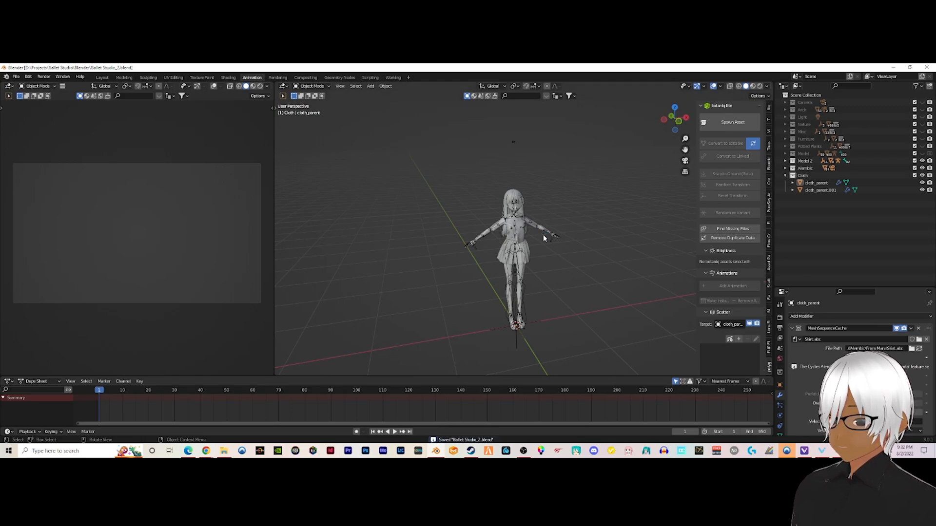
# Inspect the dressed model, select the Hair mesh, and enlarge the properties area
pyautogui.scroll(4, 576, 204)
pyautogui.moveTo(576, 204); pyautogui.dragTo(466, 156, button='middle')
pyautogui.scroll(-4, 422, 174)
pyautogui.scroll(3, 454, 185)
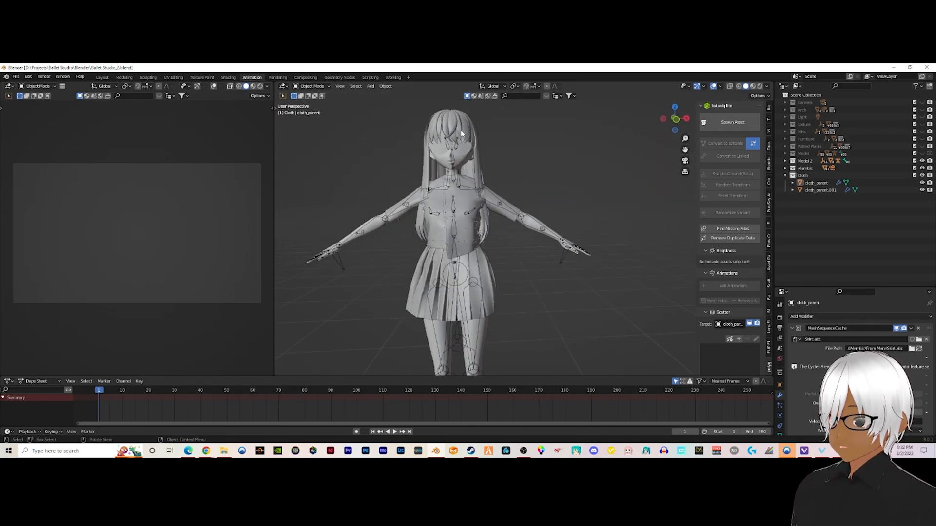
pyautogui.click(465, 156)
pyautogui.moveTo(807, 287); pyautogui.dragTo(818, 186)
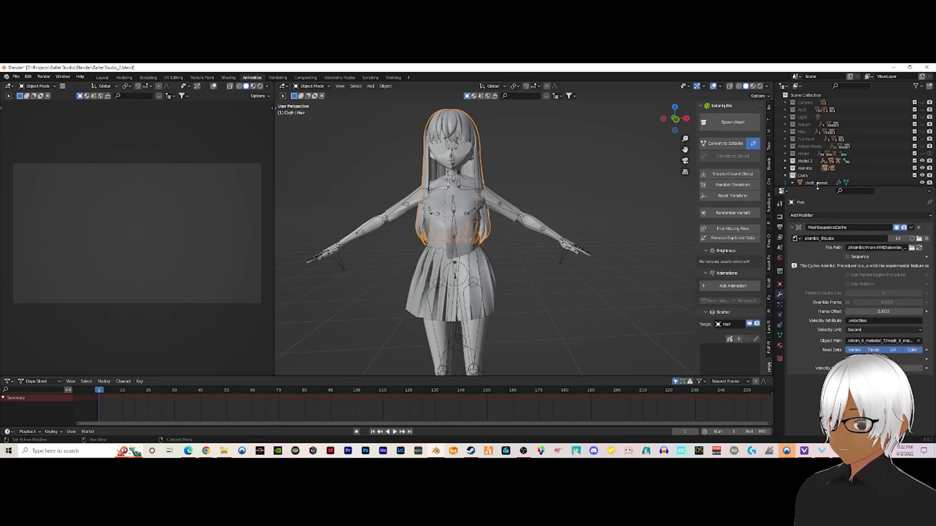
# Create a new material on the Hair mesh
pyautogui.click(780, 346)
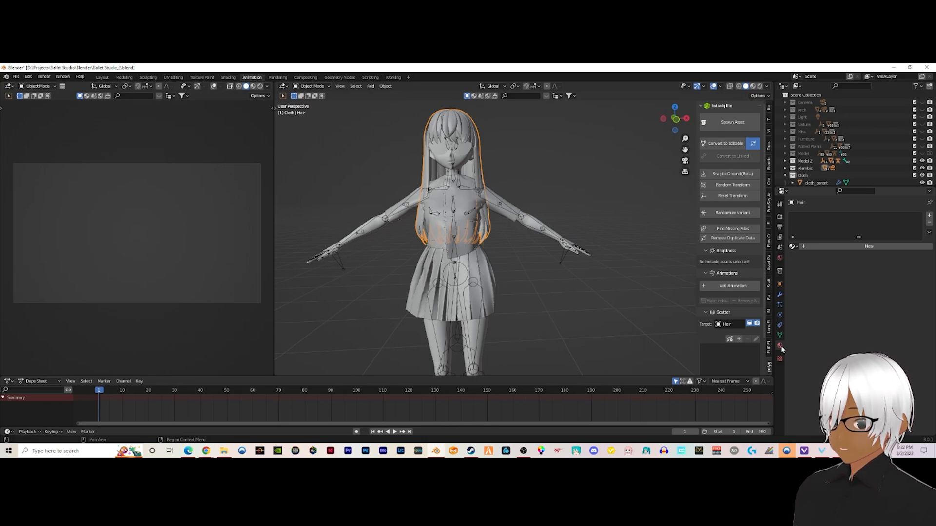
pyautogui.click(780, 357)
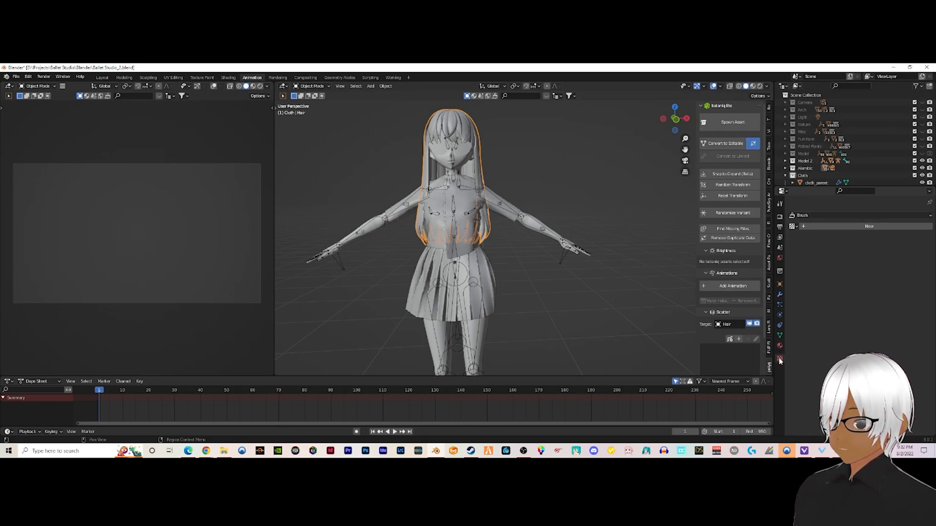
pyautogui.click(780, 347)
pyautogui.click(780, 336)
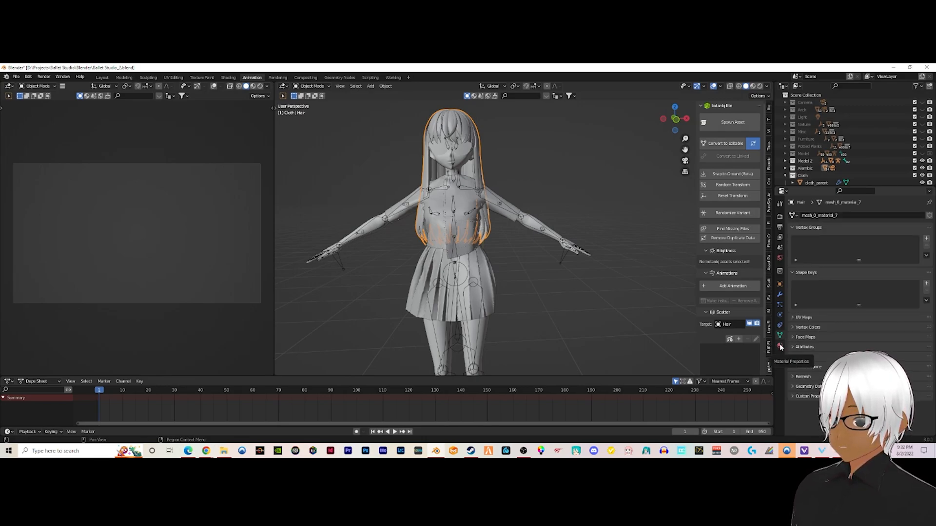
pyautogui.click(796, 394)
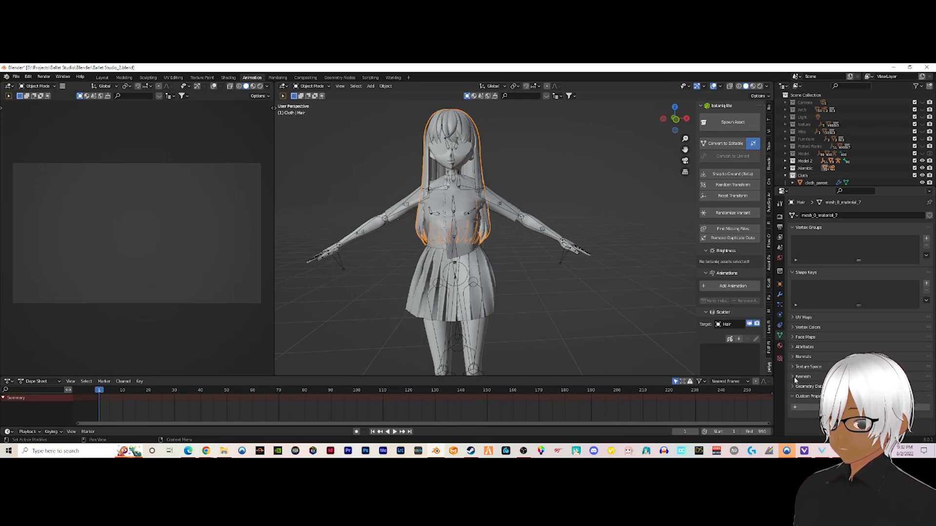
pyautogui.click(780, 346)
pyautogui.click(804, 246)
# Apply the Luna Hair material from the Material Library VX to the Hair mesh, with the library's filter turned off
pyautogui.scroll(5, 806, 319)
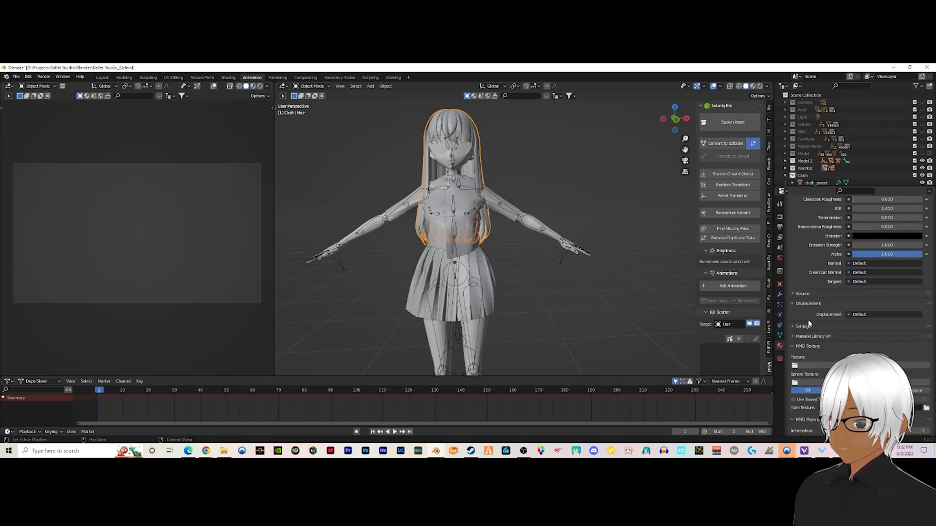
pyautogui.scroll(-15, 812, 297)
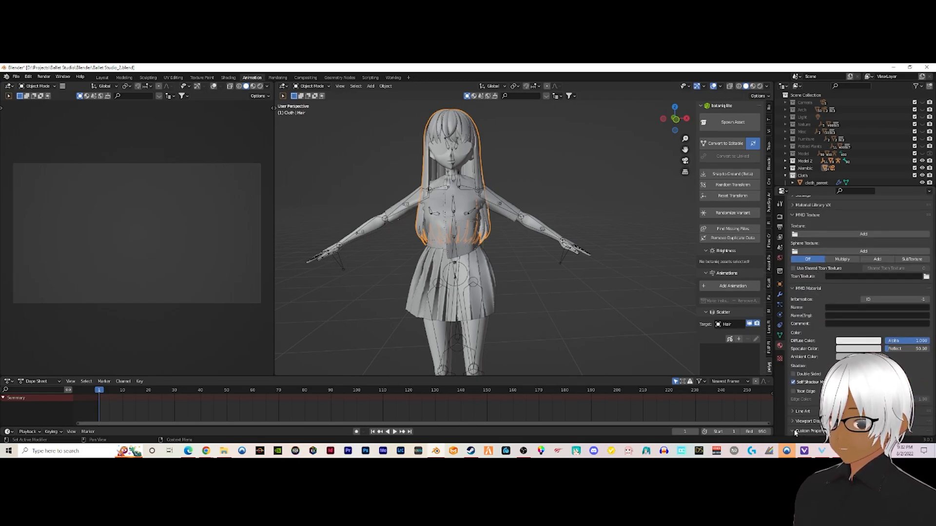
pyautogui.scroll(2, 807, 371)
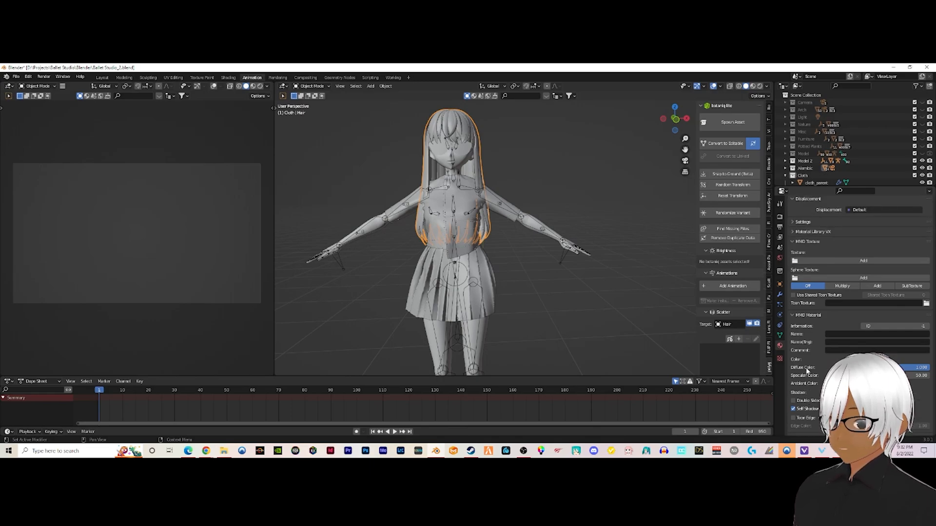
pyautogui.click(796, 233)
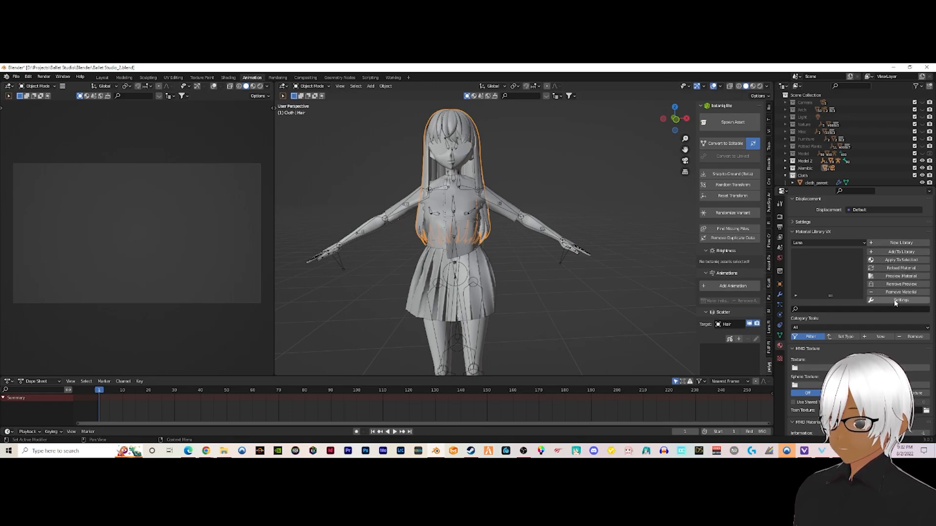
pyautogui.click(823, 244)
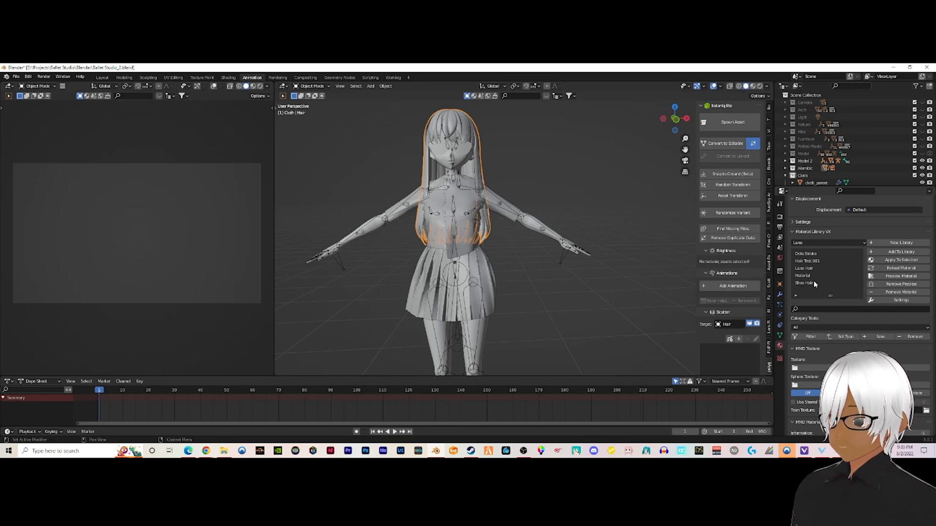
pyautogui.scroll(-1, 814, 284)
pyautogui.click(811, 254)
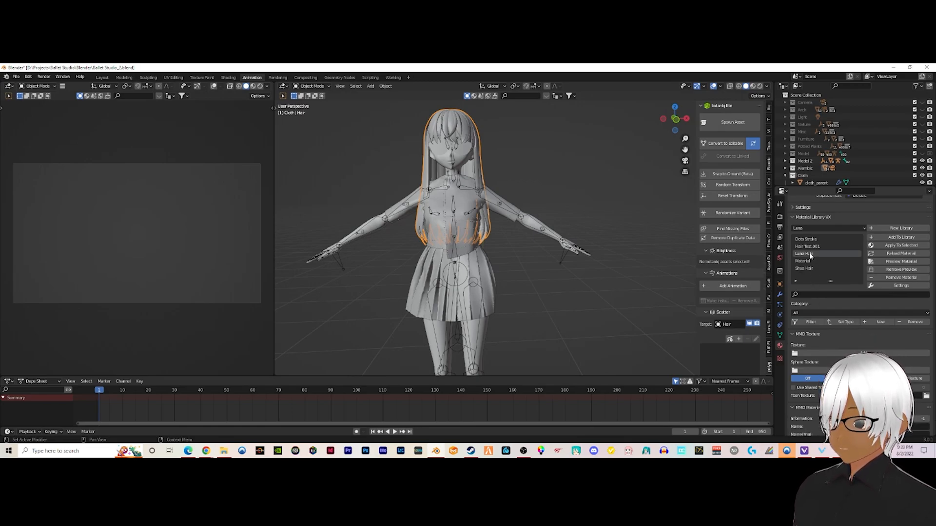
pyautogui.click(900, 246)
# Check the hair material's MMD settings and its rendered preview on the model, then return to solid shading
pyautogui.scroll(-7, 900, 247)
pyautogui.scroll(1, 585, 190)
pyautogui.scroll(-2, 584, 190)
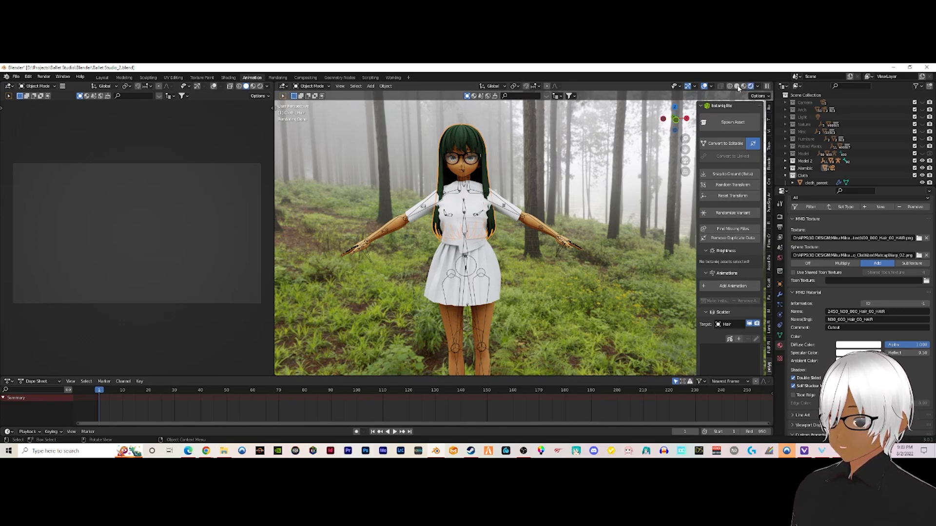
pyautogui.click(738, 87)
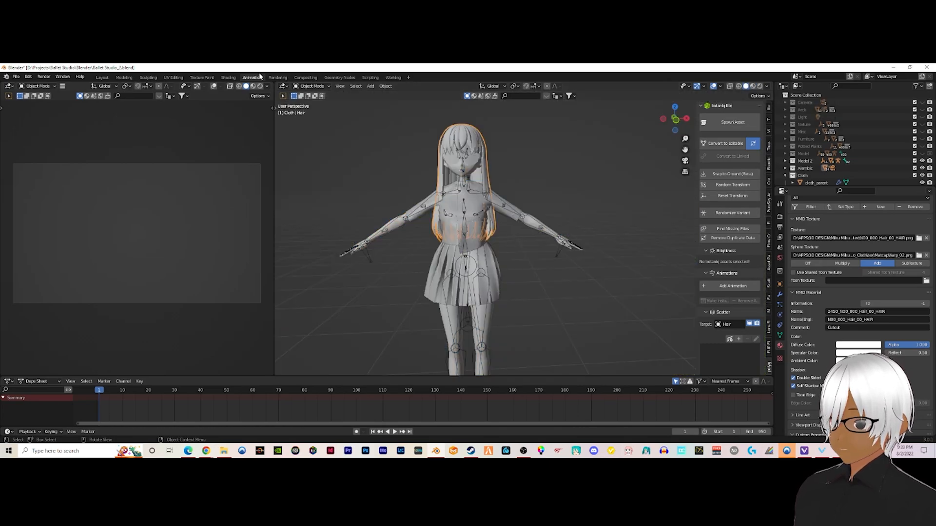
# Switch to the Shading workspace, enlarge the node editor, and change its shader type from World to Object
pyautogui.click(232, 78)
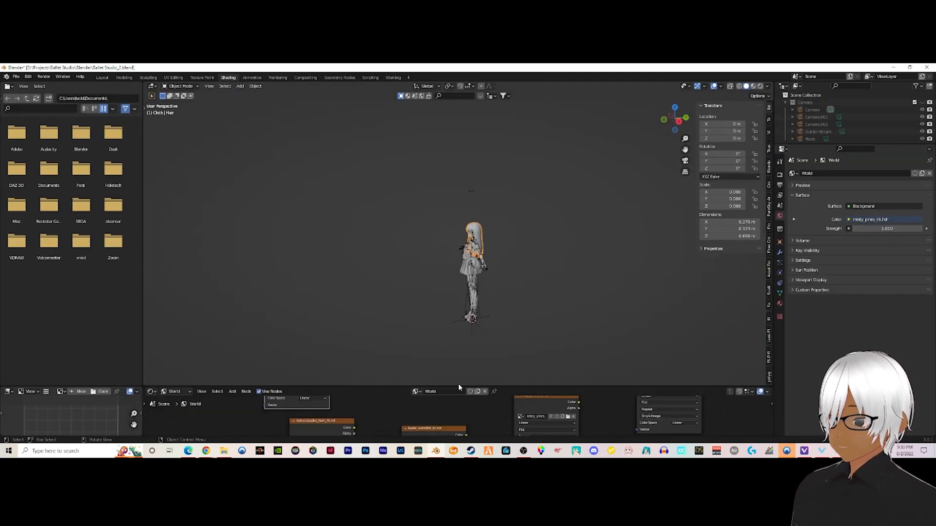
pyautogui.moveTo(459, 386); pyautogui.dragTo(424, 205)
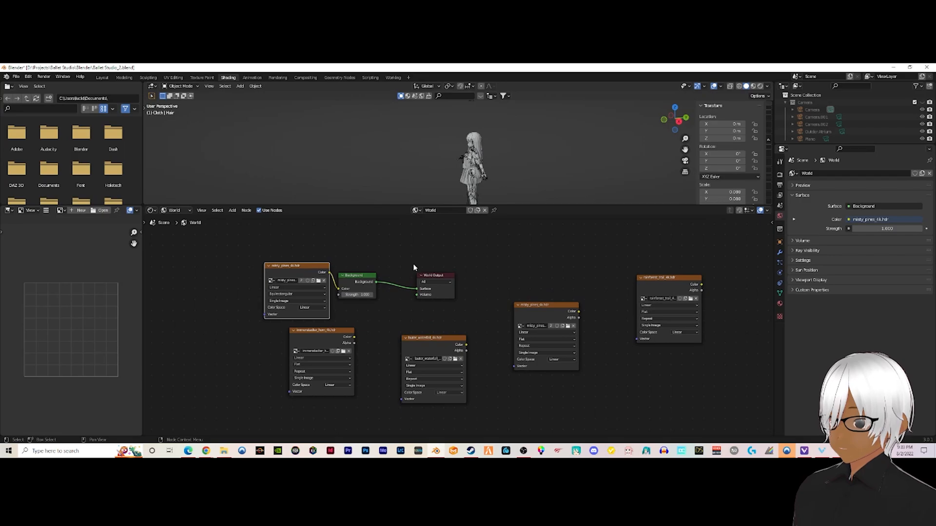
pyautogui.scroll(1, 374, 276)
pyautogui.click(183, 210)
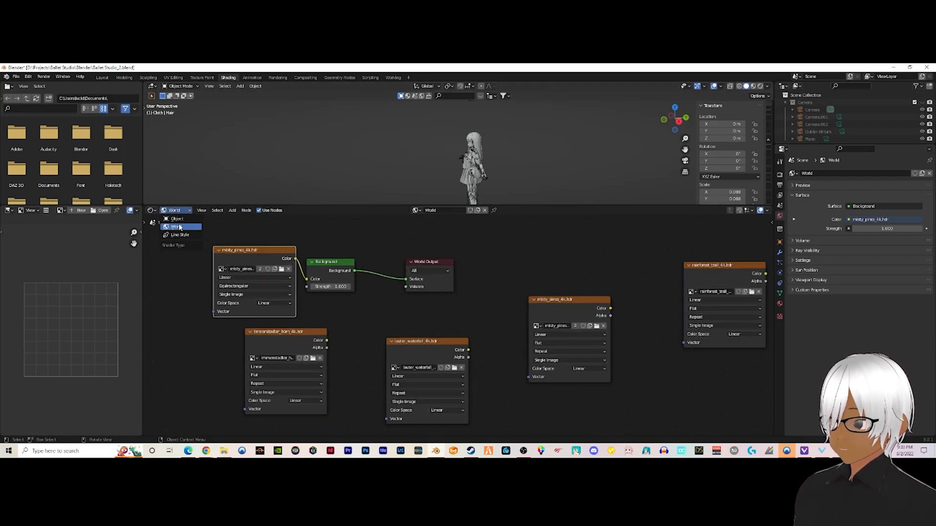
pyautogui.click(180, 220)
# Examine the Luna Hair material's shader nodes, texture nodes and their connections
pyautogui.scroll(-9, 411, 278)
pyautogui.moveTo(378, 251); pyautogui.dragTo(372, 328, button='middle')
pyautogui.scroll(6, 464, 275)
pyautogui.moveTo(399, 272); pyautogui.dragTo(419, 260, button='middle')
pyautogui.scroll(3, 376, 341)
pyautogui.scroll(2, 351, 284)
pyautogui.scroll(1, 332, 289)
pyautogui.moveTo(347, 285); pyautogui.dragTo(327, 327, button='middle')
pyautogui.scroll(-2, 328, 326)
pyautogui.moveTo(391, 312); pyautogui.dragTo(367, 332, button='middle')
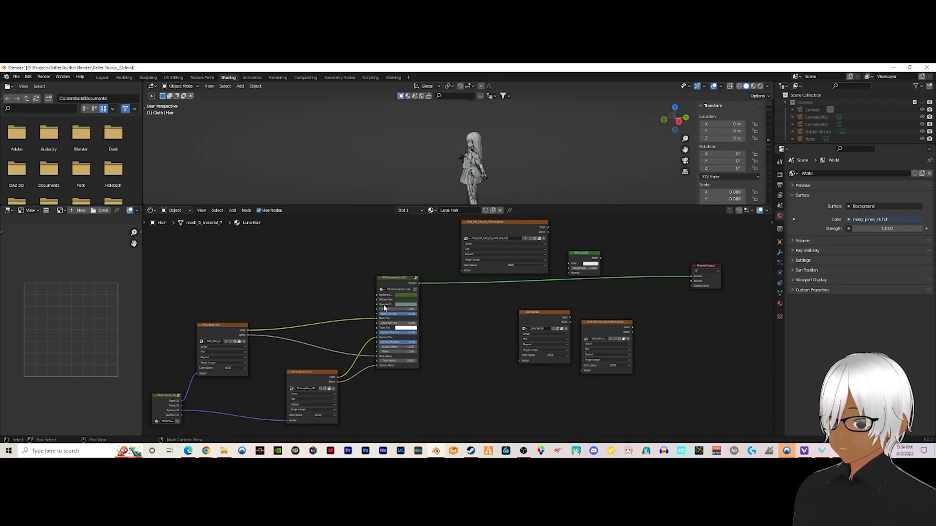
# Enlarge the 3D viewport by shrinking the node editor, and select the top garment on the model
pyautogui.moveTo(546, 205); pyautogui.dragTo(572, 325)
pyautogui.scroll(2, 495, 206)
pyautogui.moveTo(494, 205); pyautogui.dragTo(424, 216, button='middle')
pyautogui.scroll(5, 424, 217)
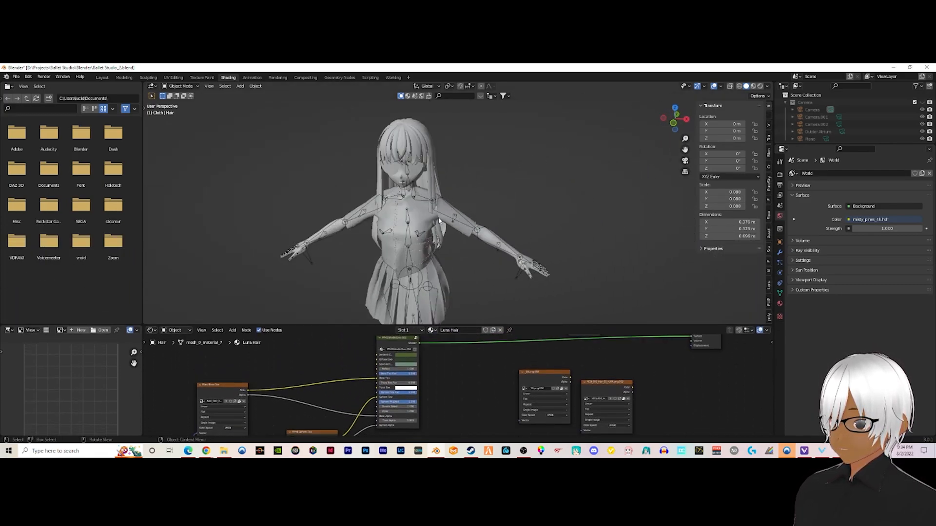
pyautogui.scroll(-1, 433, 221)
pyautogui.click(420, 225)
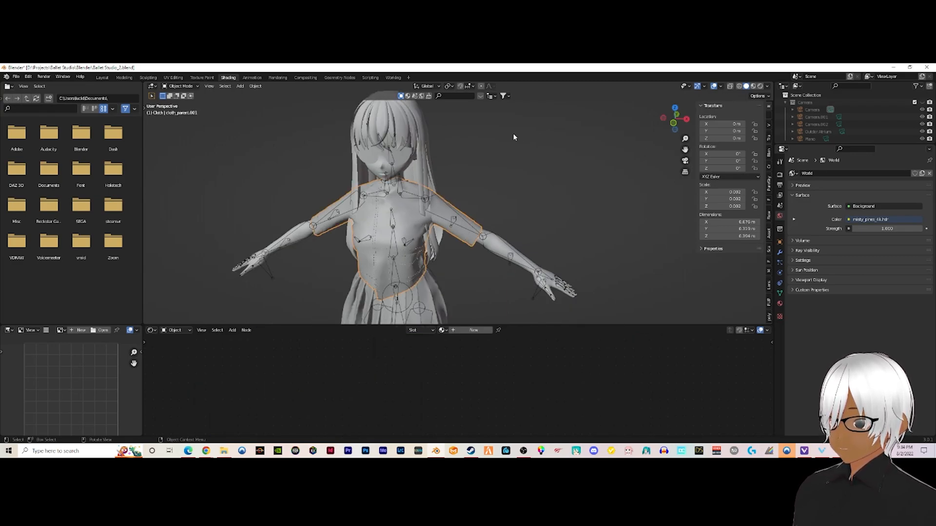
pyautogui.scroll(-3, 507, 143)
pyautogui.moveTo(507, 143)
pyautogui.mouseDown(button='middle')
pyautogui.moveTo(517, 121)
pyautogui.moveTo(483, 188)
pyautogui.moveTo(502, 151)
pyautogui.moveTo(492, 157)
pyautogui.moveTo(551, 159)
pyautogui.moveTo(448, 148)
pyautogui.moveTo(457, 157)
pyautogui.moveTo(520, 152)
pyautogui.mouseUp(button='middle')
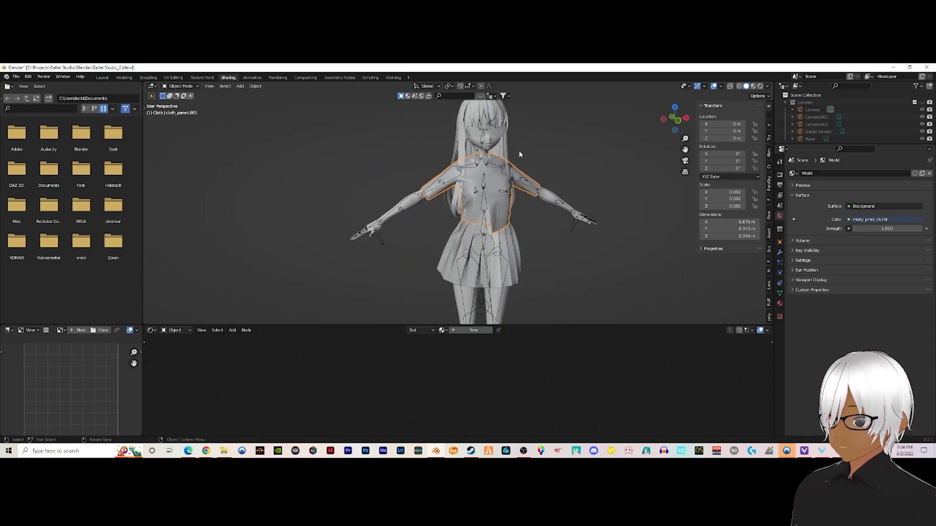
pyautogui.moveTo(354, 326); pyautogui.dragTo(366, 394)
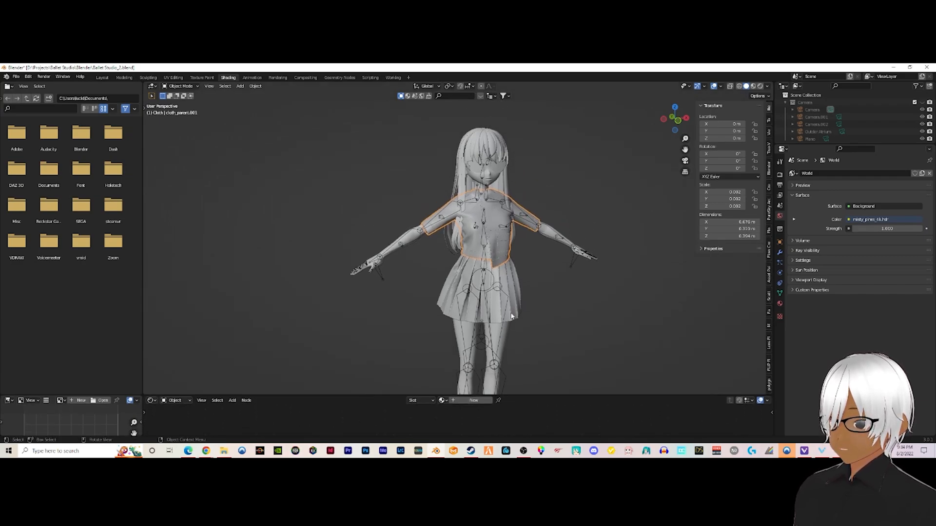
pyautogui.scroll(-2, 561, 299)
pyautogui.keyDown('shift'); pyautogui.moveTo(561, 298); pyautogui.dragTo(529, 268, button='middle'); pyautogui.keyUp('shift')
pyautogui.scroll(1, 506, 252)
pyautogui.scroll(1, 505, 250)
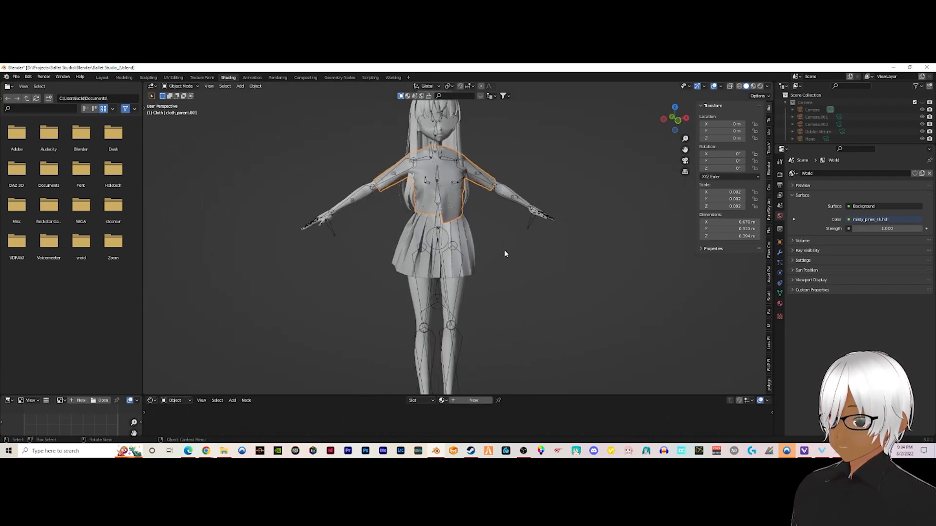
# Search the BlenderKit materials for "silk" and assign Procedral White Silk to the selected top
pyautogui.click(768, 167)
pyautogui.click(728, 154)
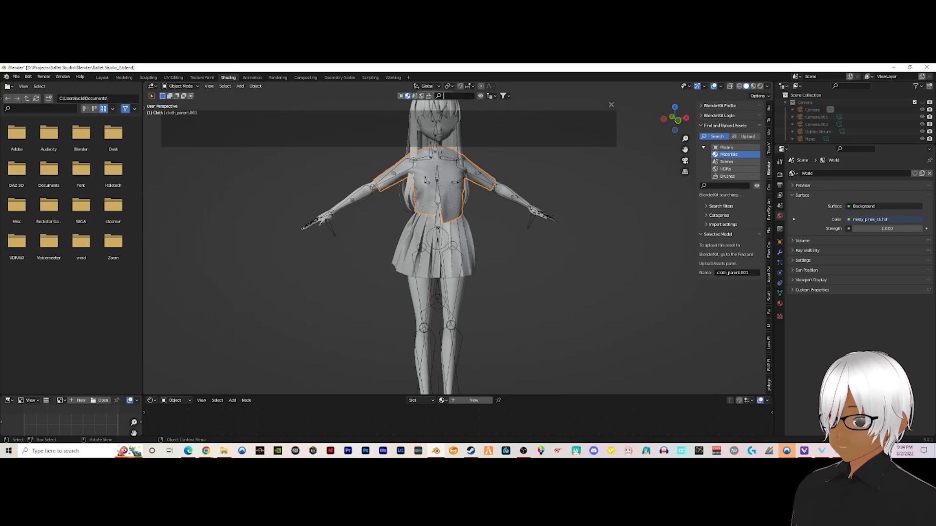
pyautogui.write('silk')
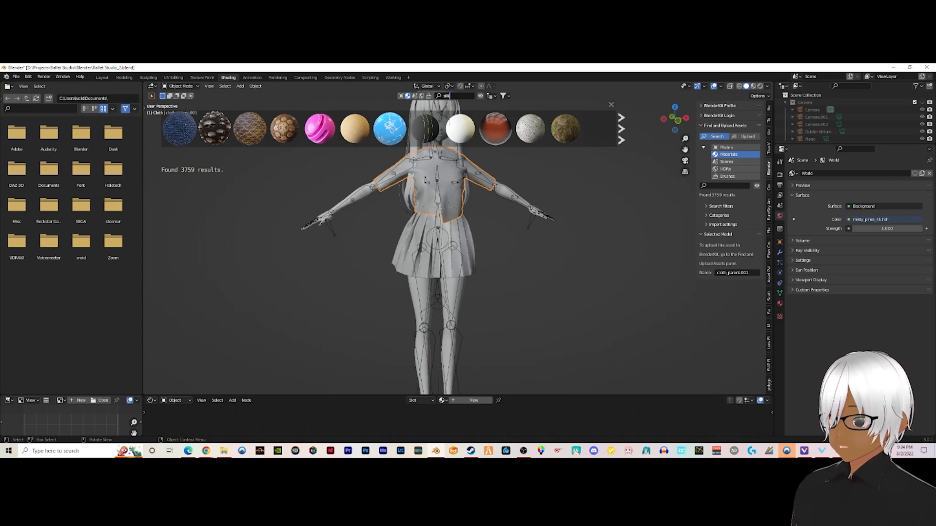
pyautogui.press('Return')
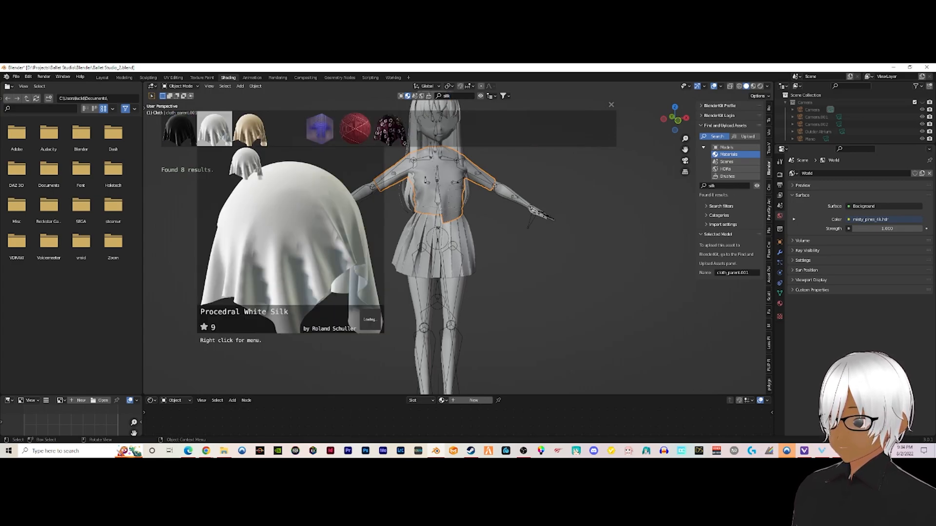
pyautogui.click(243, 140)
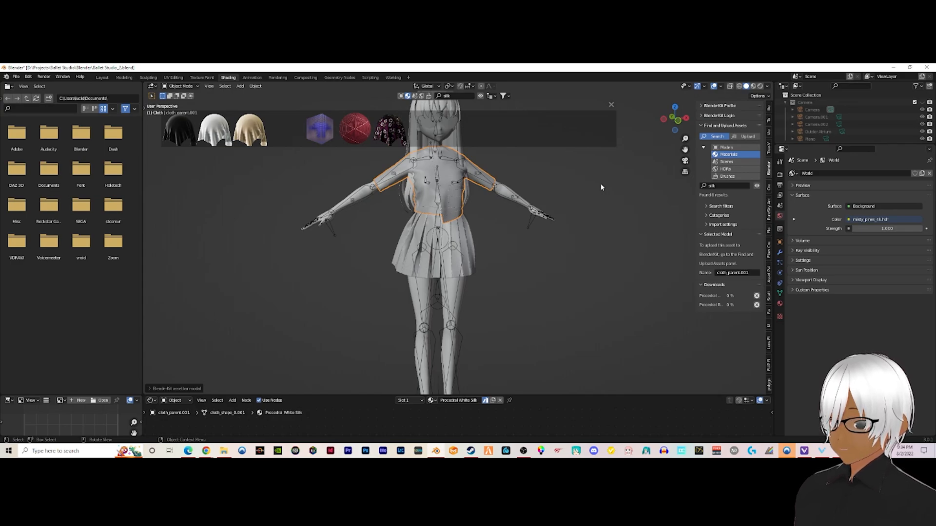
# Deselect the top and inspect the hair and garments on the model from several angles and distances
pyautogui.scroll(-5, 595, 197)
pyautogui.scroll(2, 487, 181)
pyautogui.moveTo(490, 177); pyautogui.dragTo(483, 206, button='middle')
pyautogui.scroll(3, 457, 174)
pyautogui.scroll(-2, 457, 173)
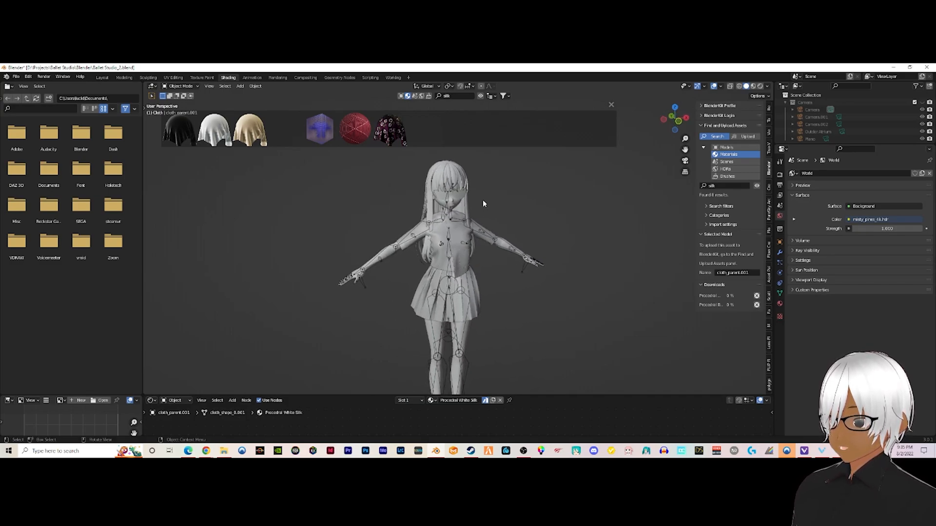
pyautogui.scroll(5, 483, 198)
pyautogui.scroll(-6, 492, 219)
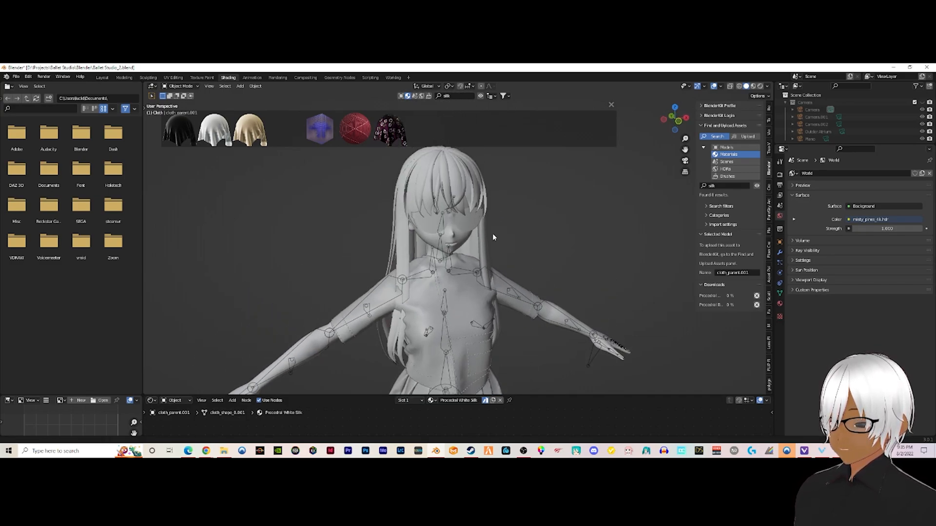
pyautogui.moveTo(502, 234); pyautogui.dragTo(495, 209, button='middle')
pyautogui.scroll(2, 554, 212)
pyautogui.scroll(-2, 554, 212)
pyautogui.scroll(1, 492, 209)
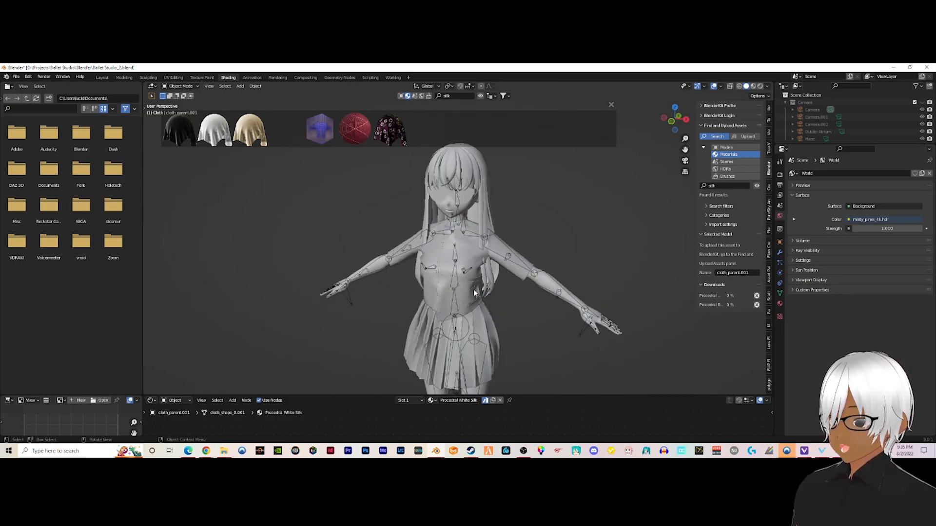
pyautogui.scroll(-4, 529, 222)
pyautogui.moveTo(547, 228); pyautogui.dragTo(470, 230, button='middle')
pyautogui.scroll(2, 472, 201)
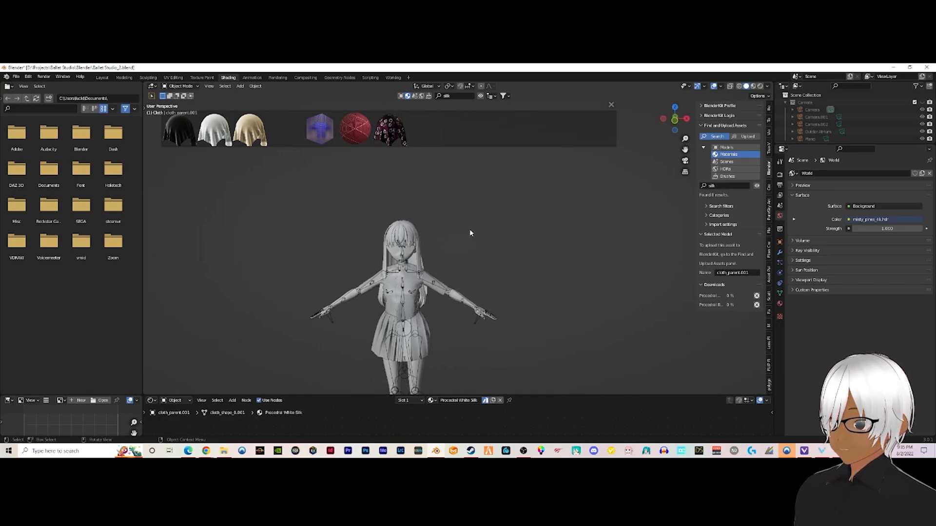